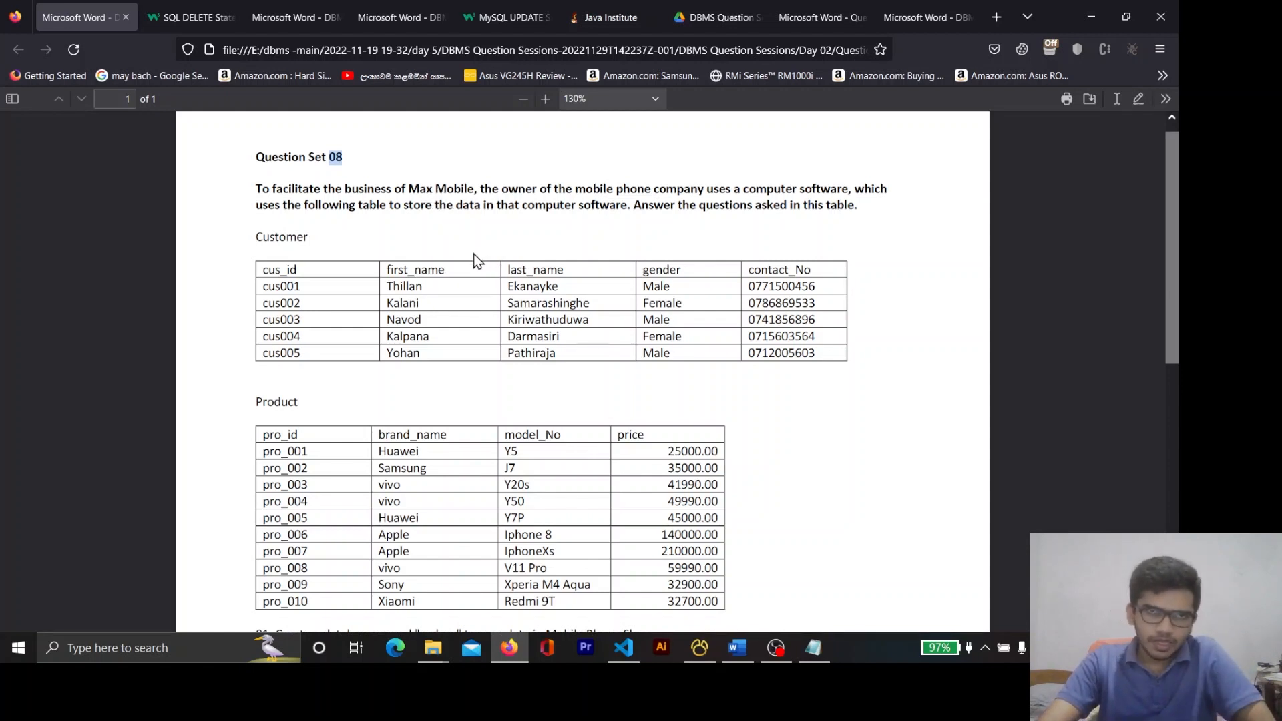
Read the introduction of Question Set 08 describing the Max Mobile phone company and its computer software
double_click(430, 190)
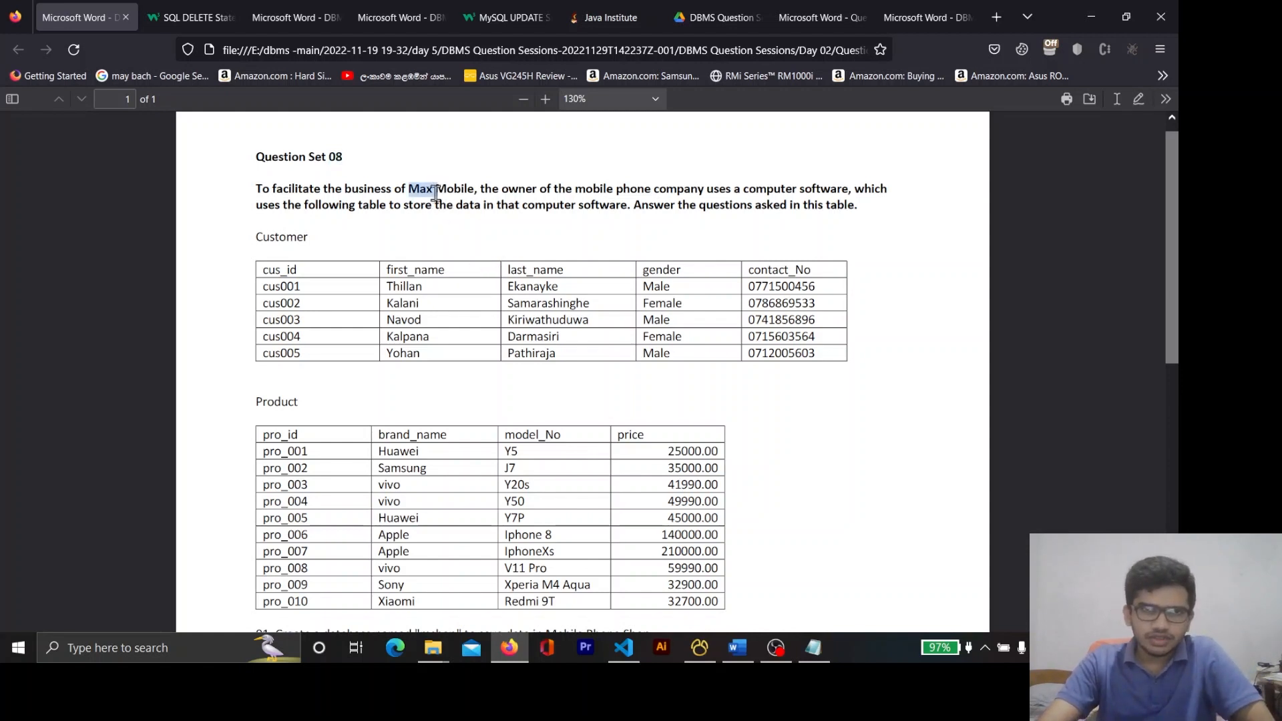
click(493, 211)
double_click(448, 189)
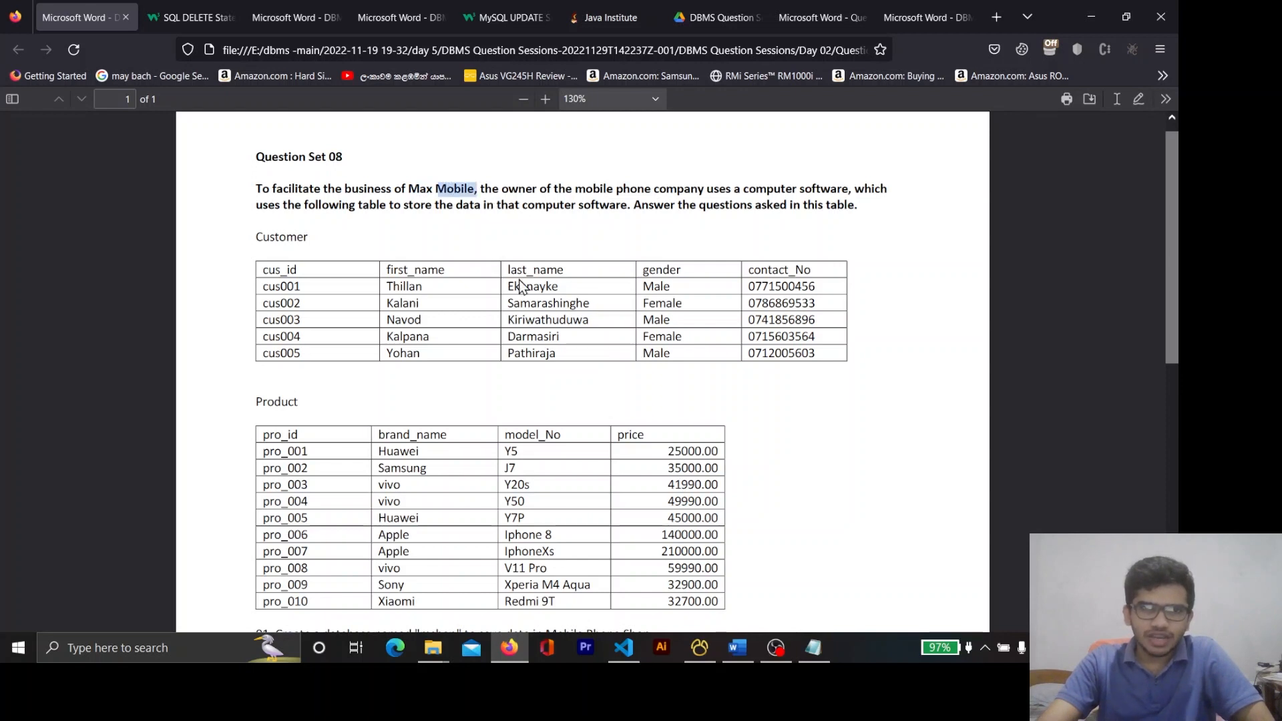
double_click(642, 189)
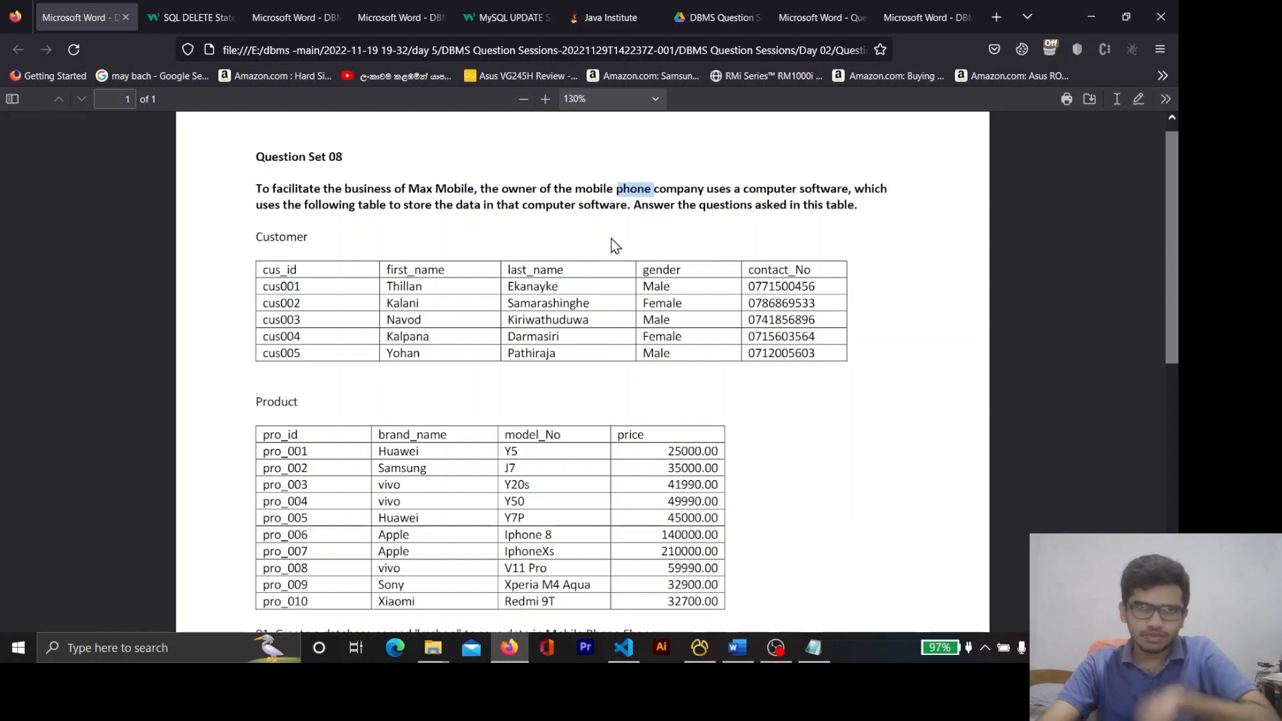
double_click(525, 190)
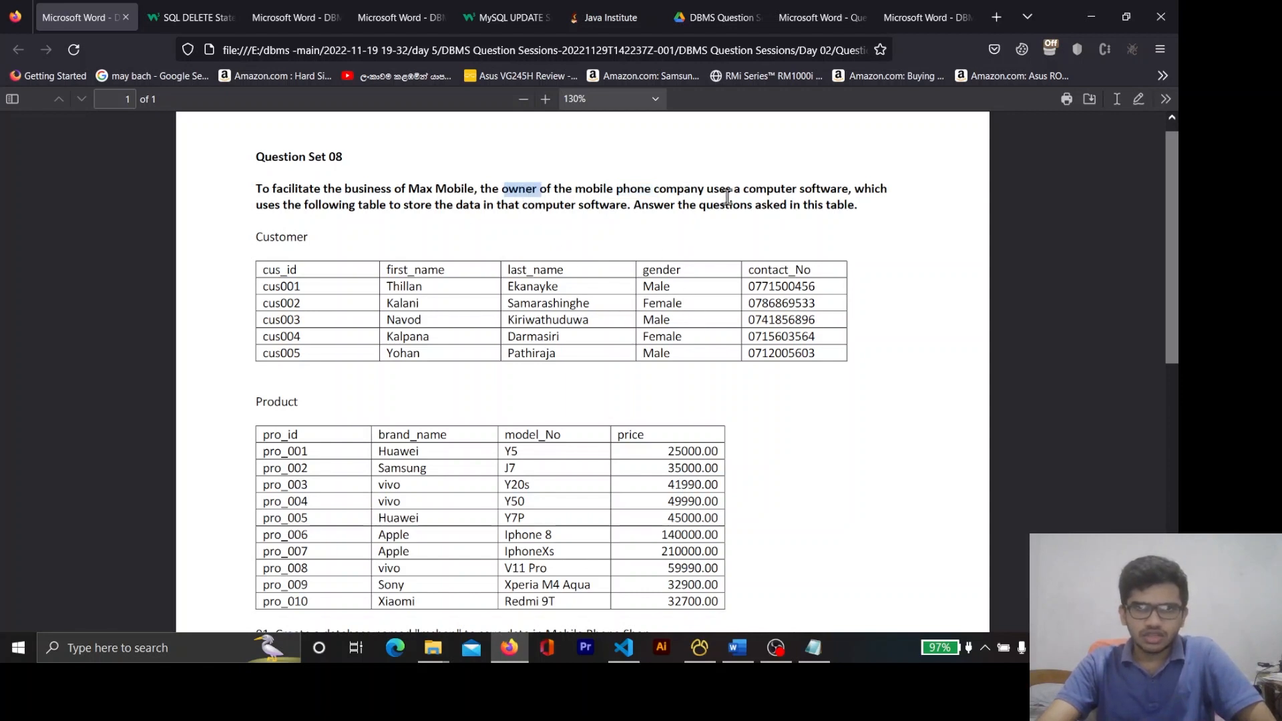
double_click(774, 190)
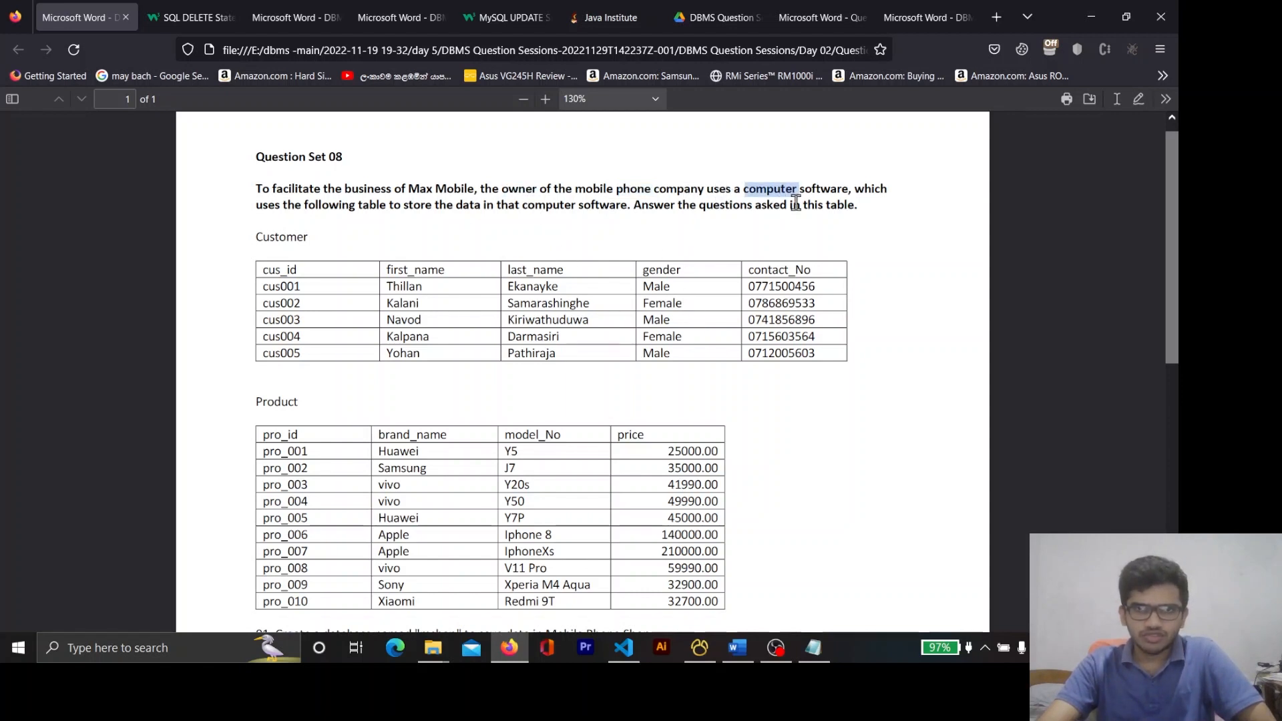
scroll(381, 230, down, 2)
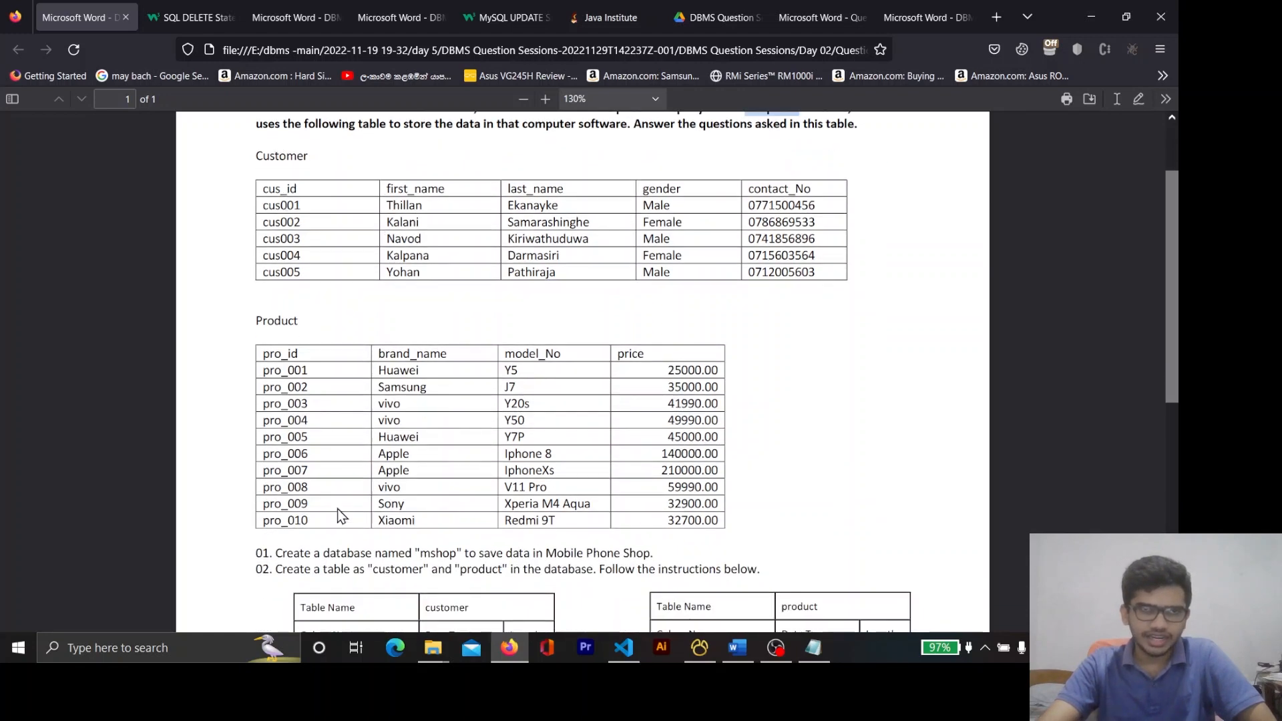
Examine the Customer and Product sample tables in the question sheet, including all the Customer records
scroll(441, 346, up, 3)
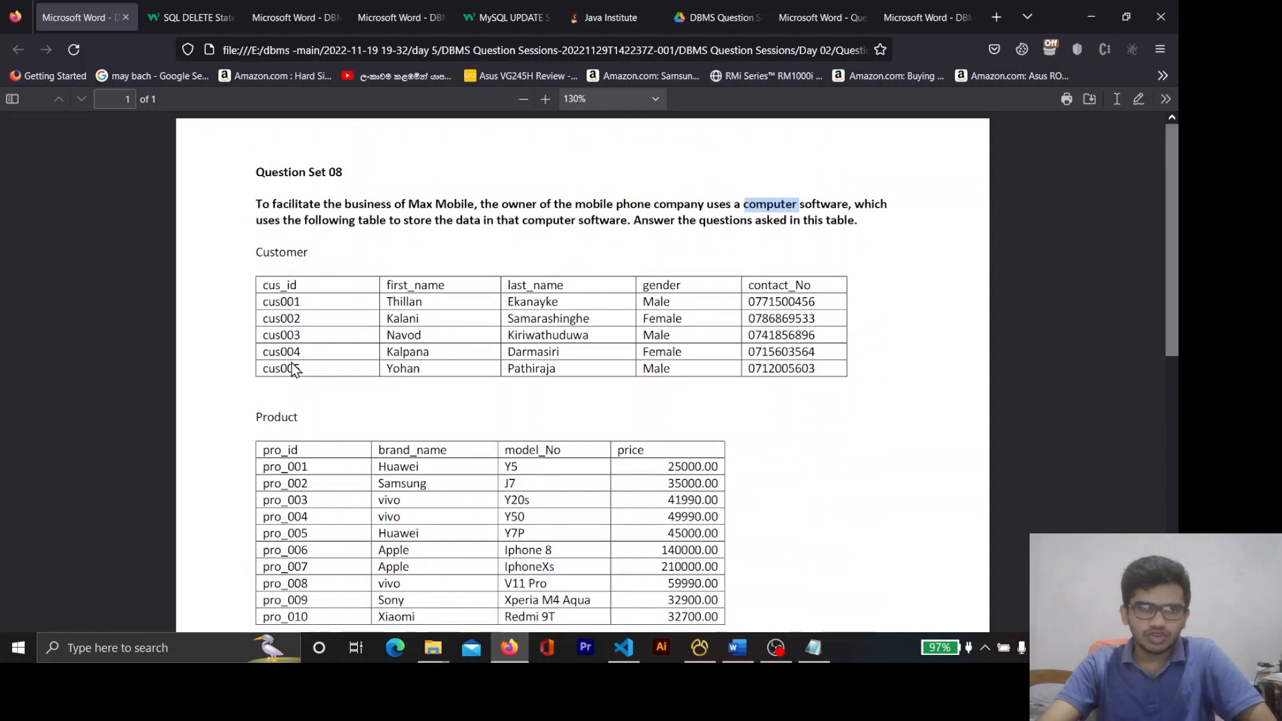
double_click(291, 252)
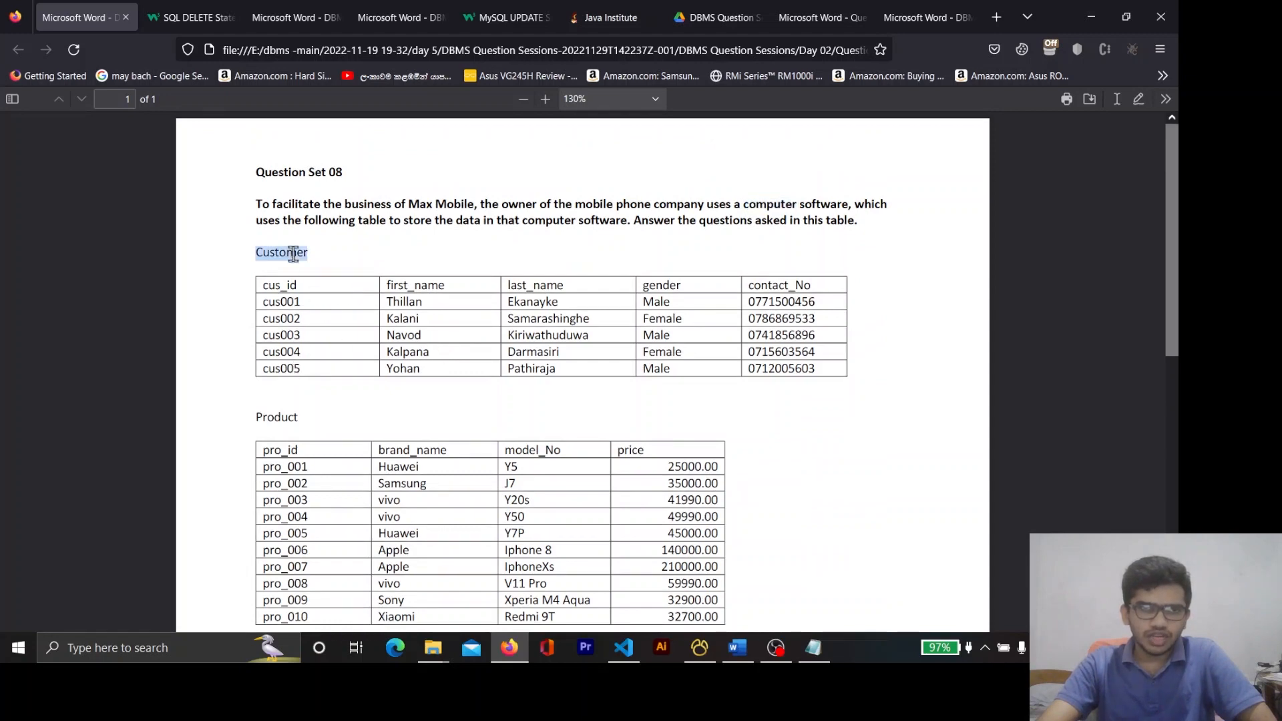
double_click(285, 416)
scroll(364, 382, down, 3)
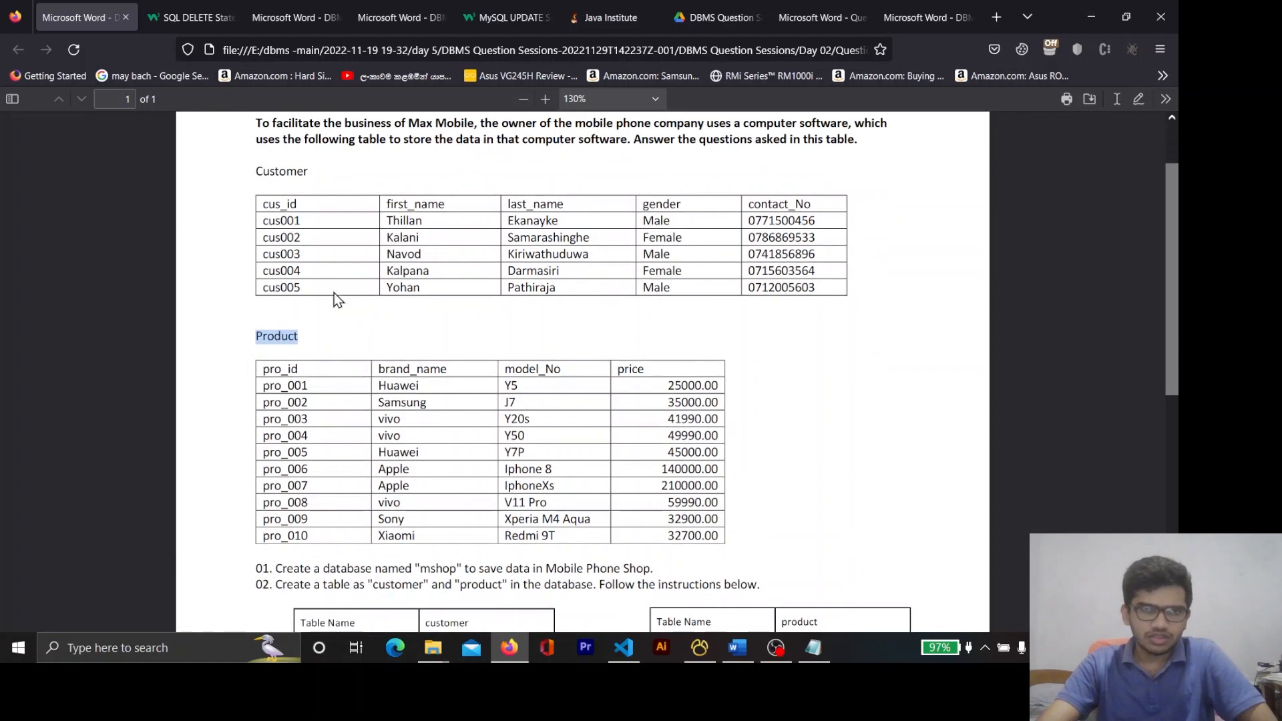
double_click(285, 171)
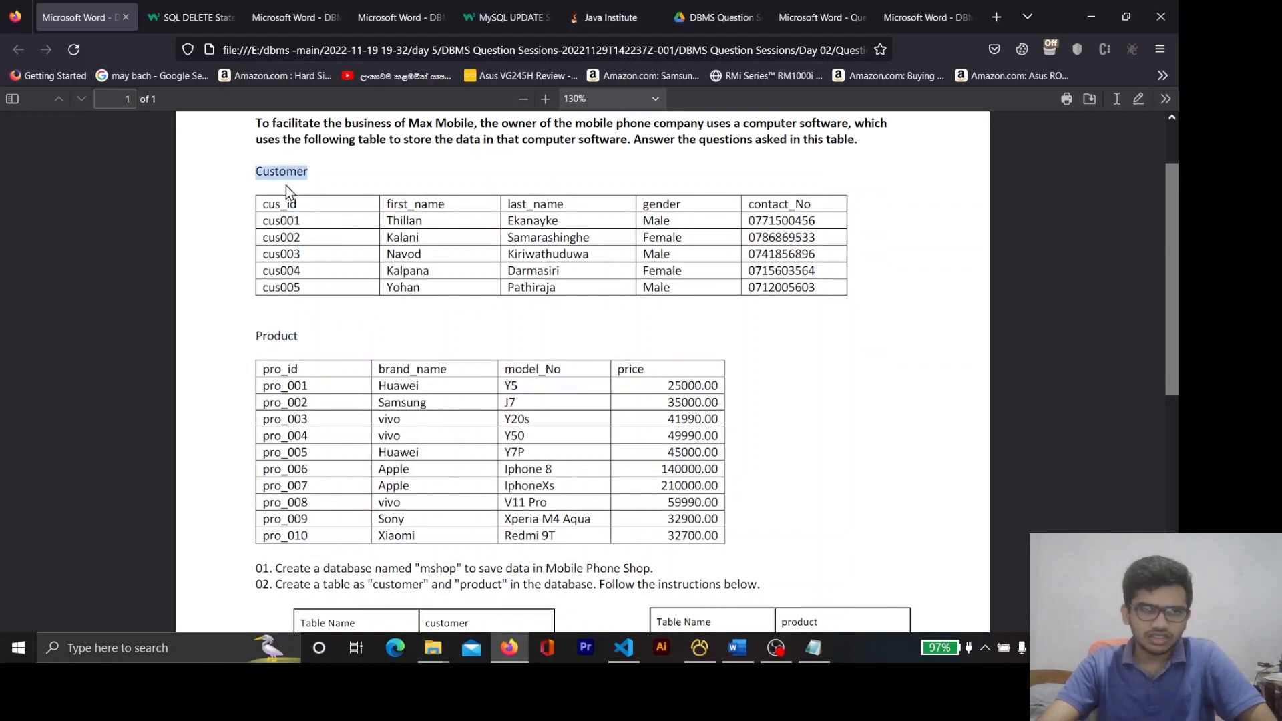
double_click(283, 336)
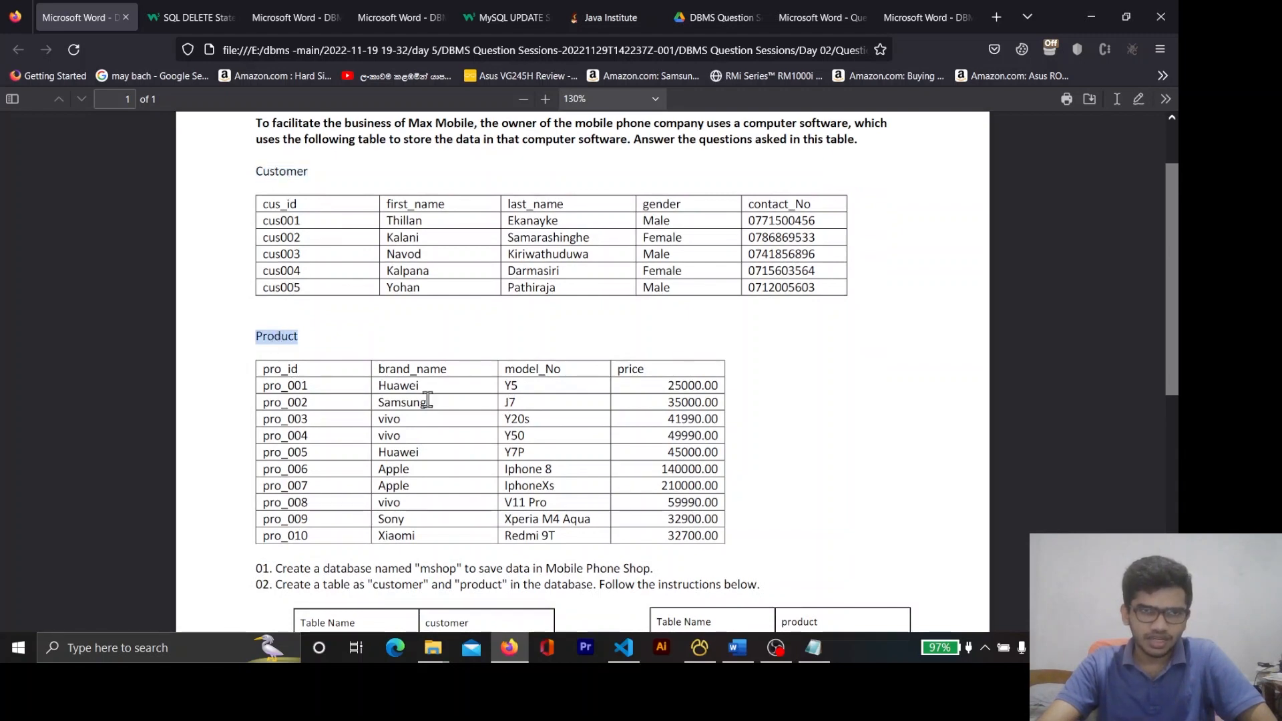
scroll(383, 354, up, 3)
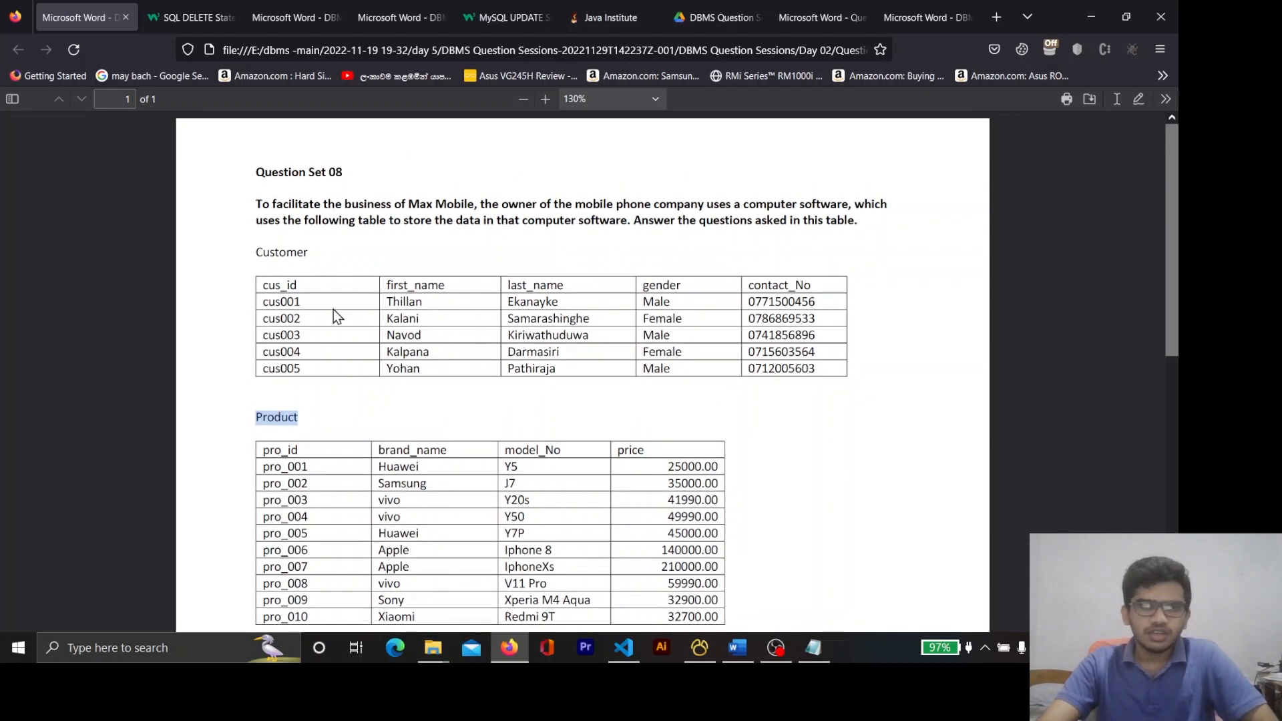
double_click(272, 285)
drag(391, 305, 819, 367)
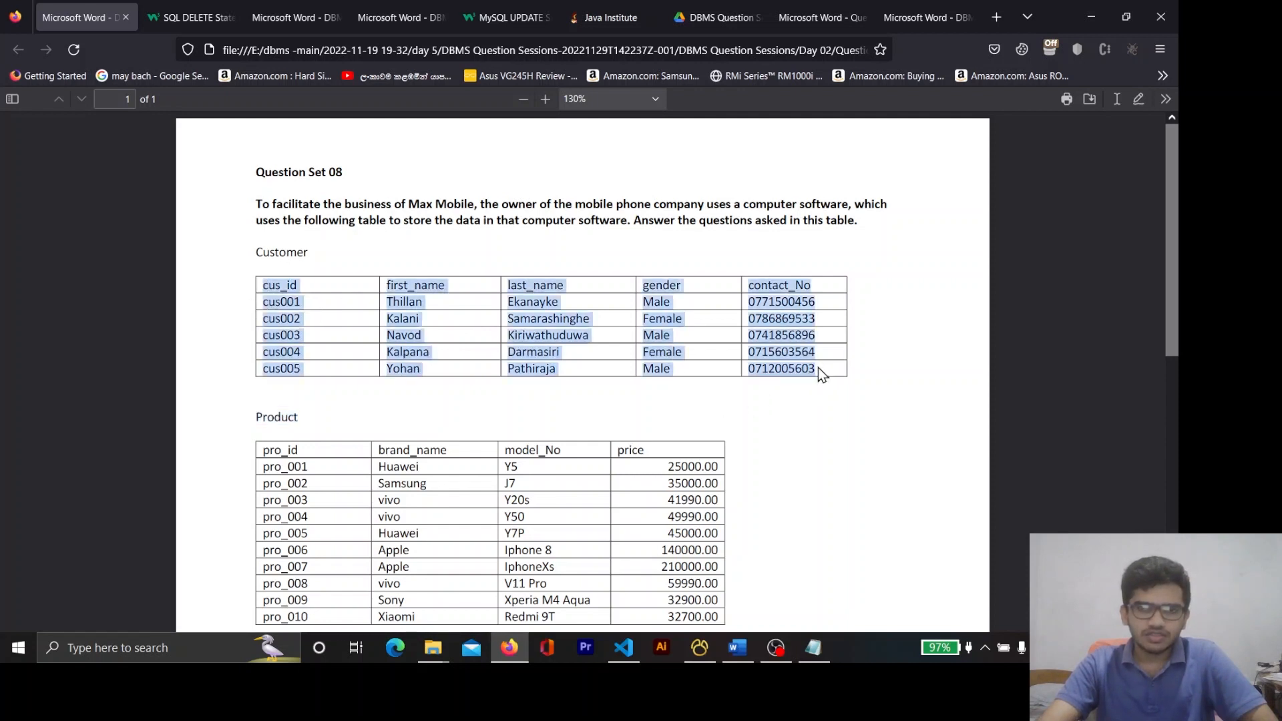
scroll(1160, 240, down, 1)
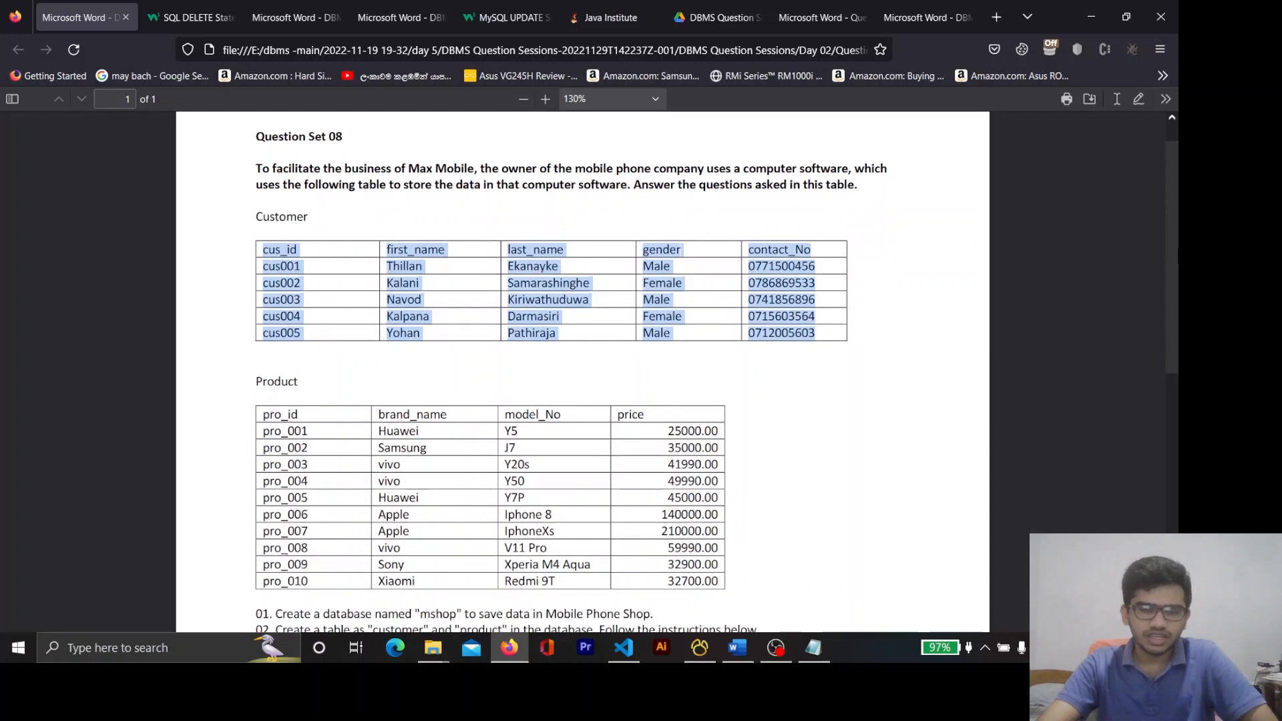
scroll(393, 400, down, 2)
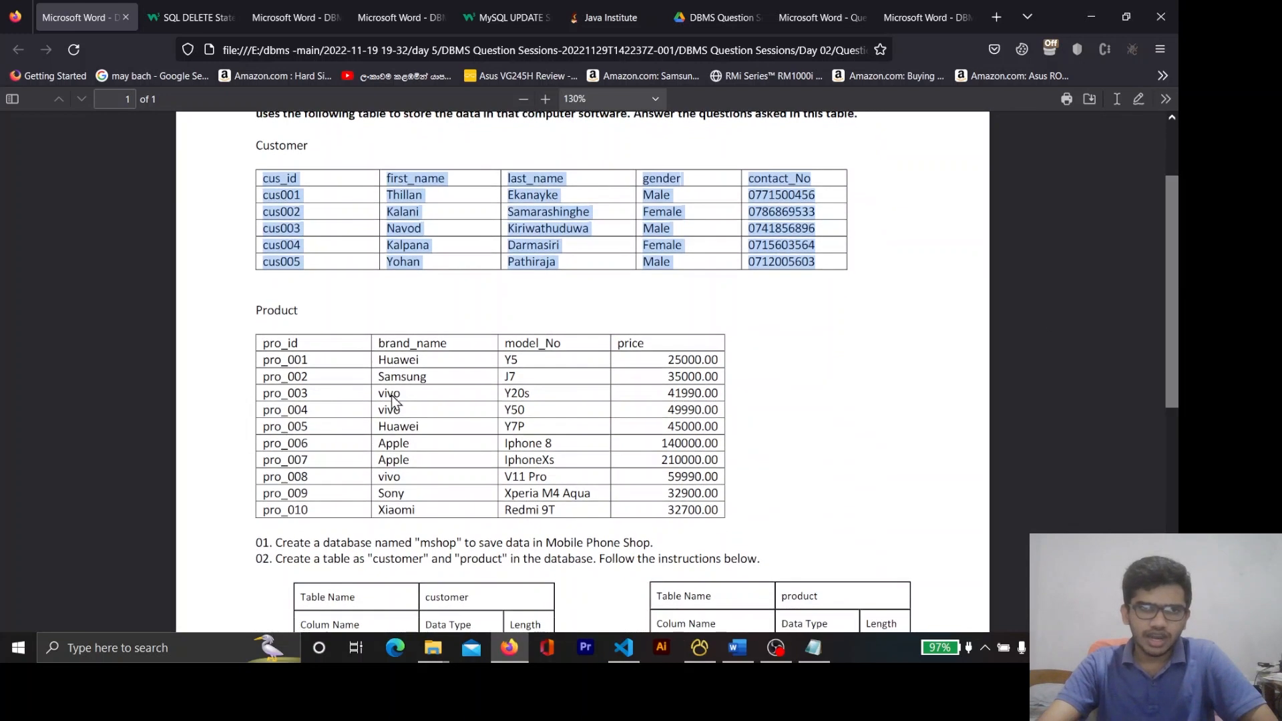
Examine the Product table's product IDs and its brand_name, model_No and price columns
double_click(287, 311)
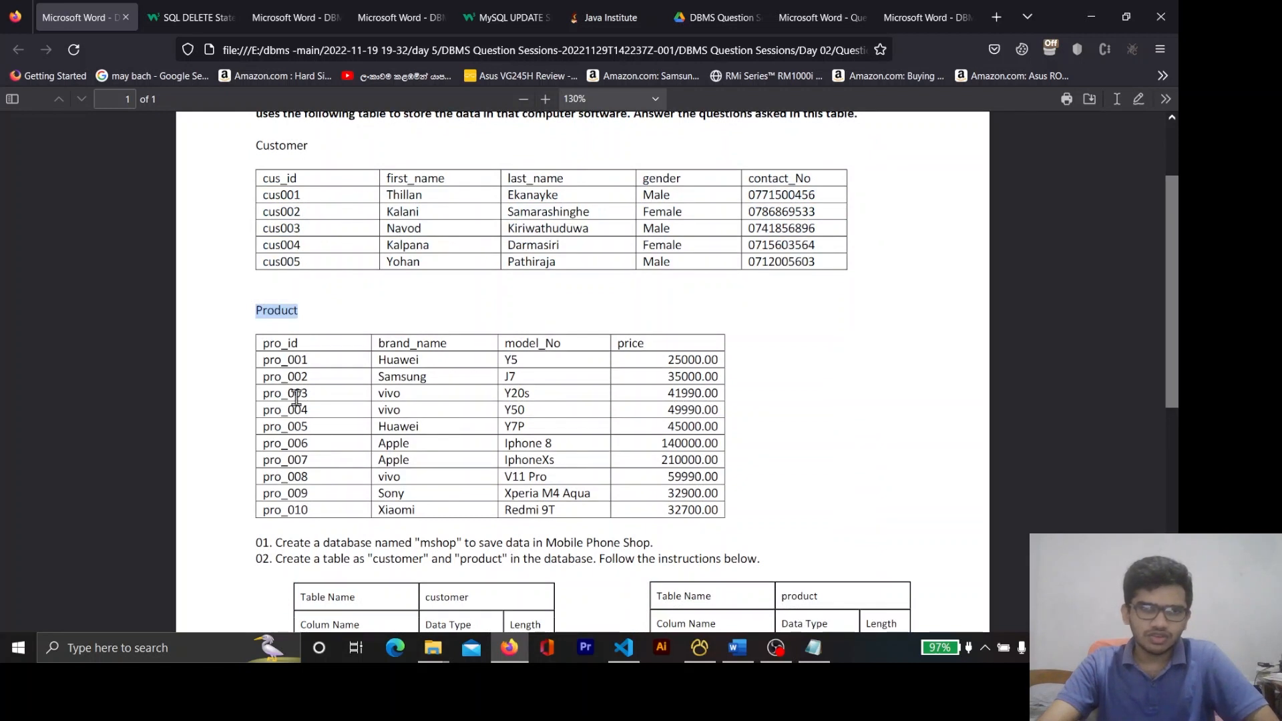
double_click(285, 359)
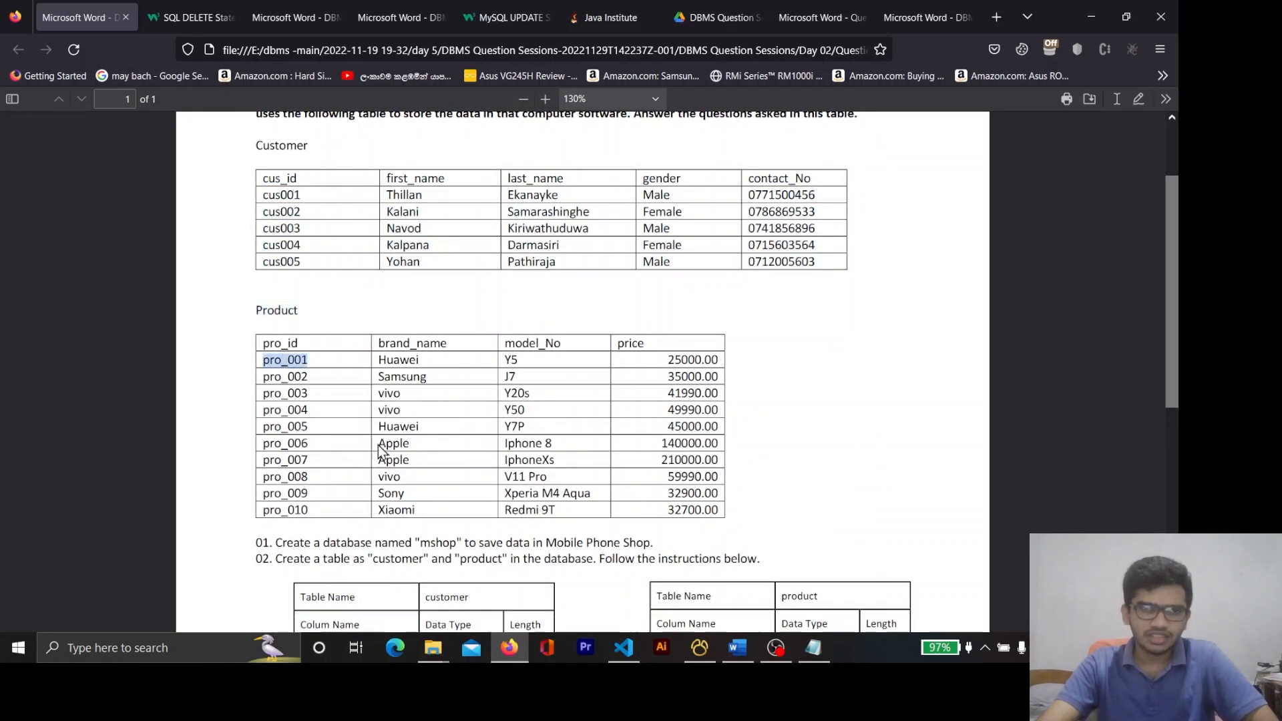
double_click(292, 376)
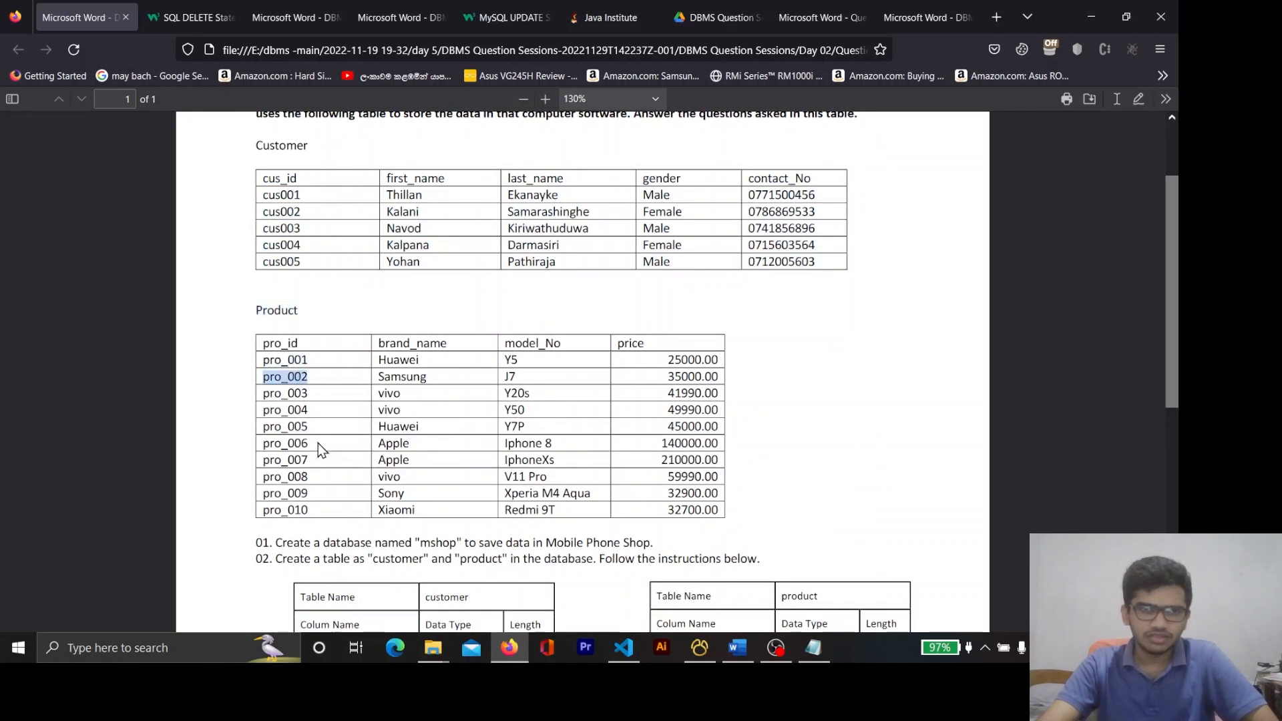
double_click(296, 393)
click(294, 361)
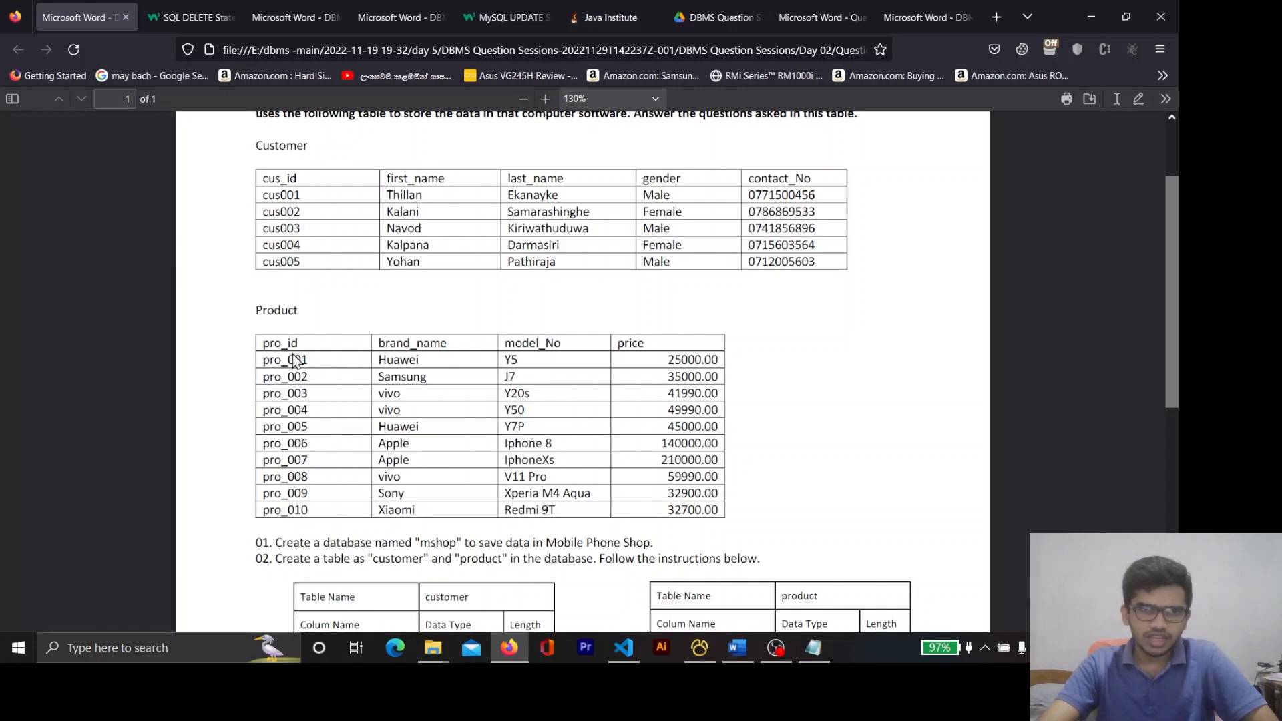
double_click(438, 343)
double_click(545, 343)
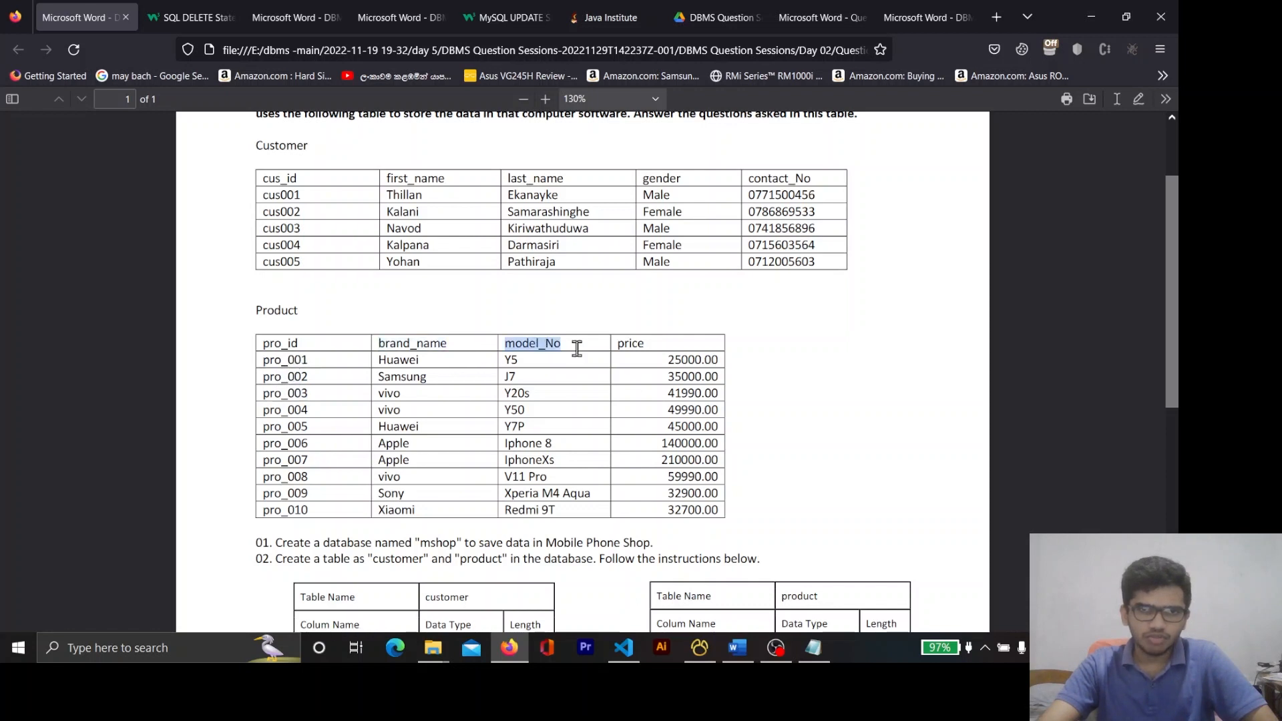
double_click(632, 342)
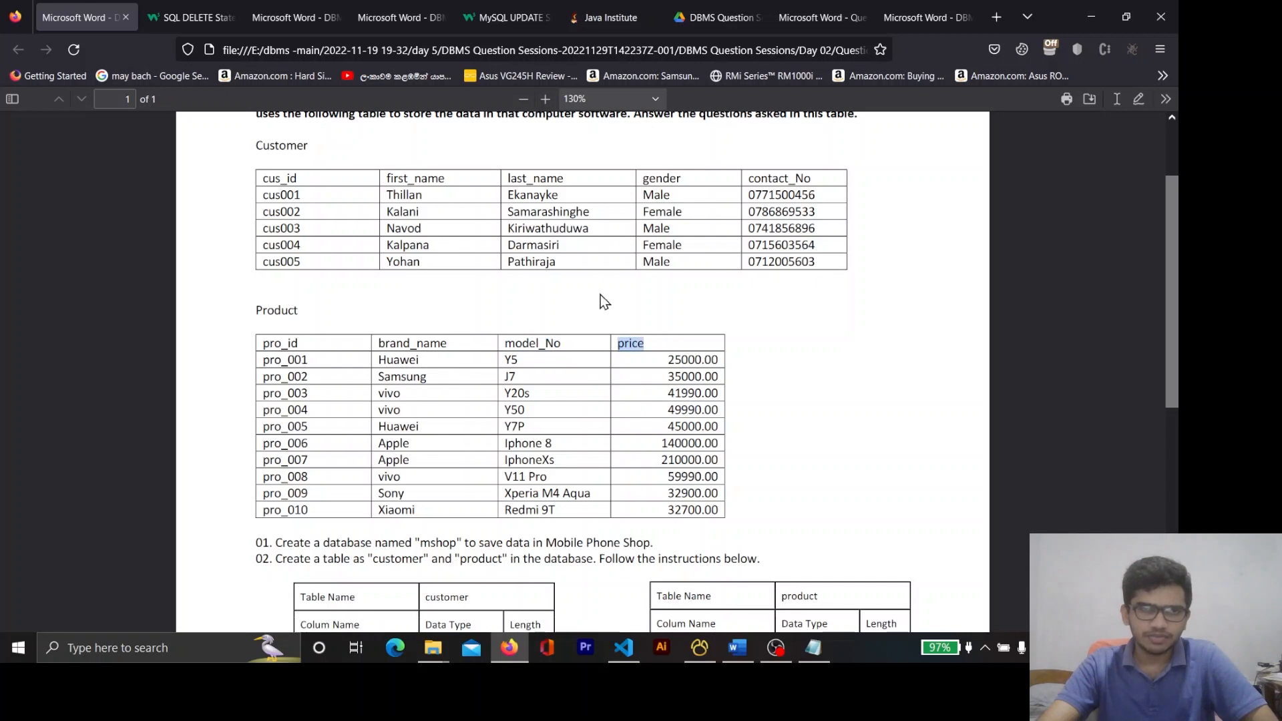
Review the Customer table's cus_id, first_name, last_name, gender and contact_No columns
scroll(600, 294, up, 3)
double_click(289, 254)
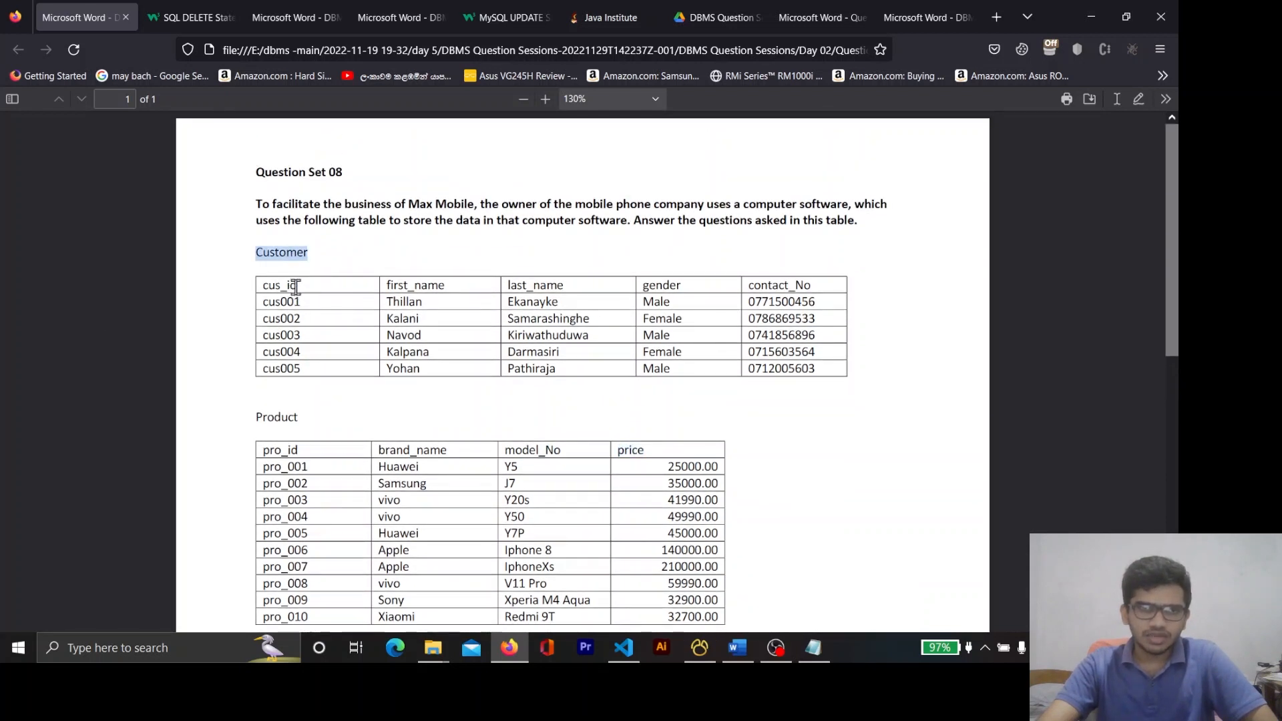
double_click(294, 286)
click(443, 287)
double_click(444, 287)
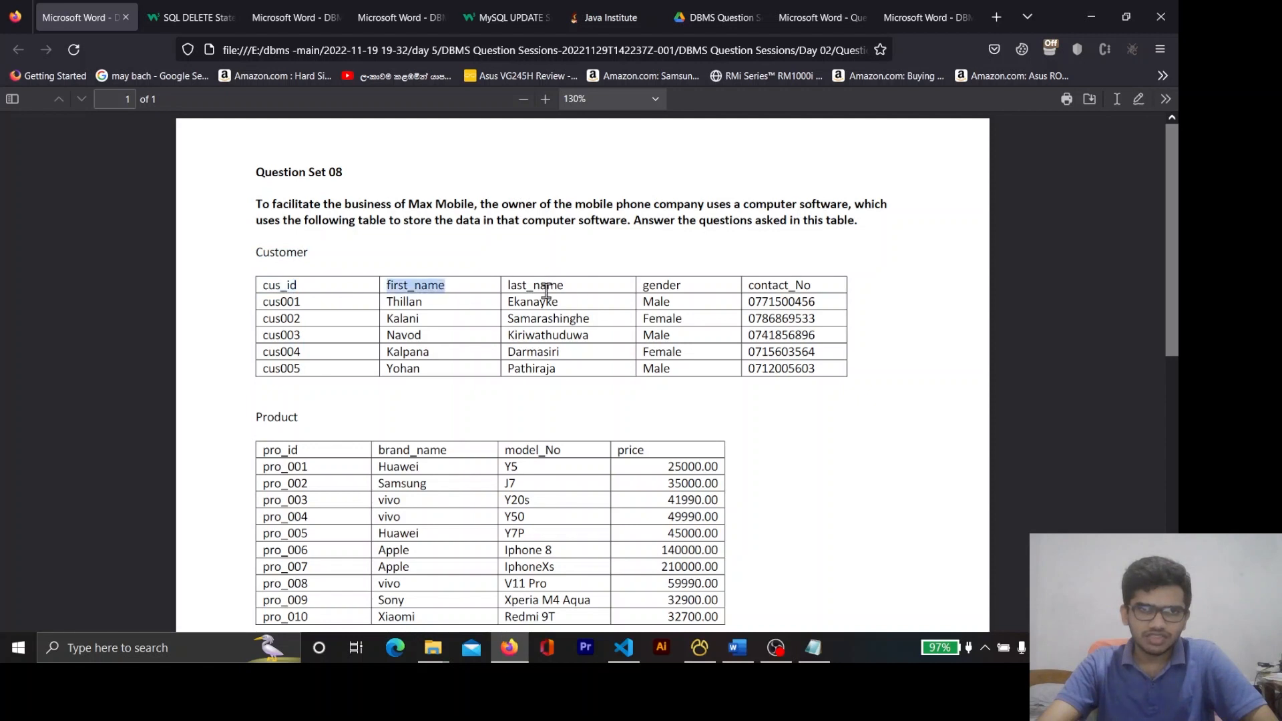
double_click(544, 287)
drag(650, 285, 753, 288)
double_click(799, 286)
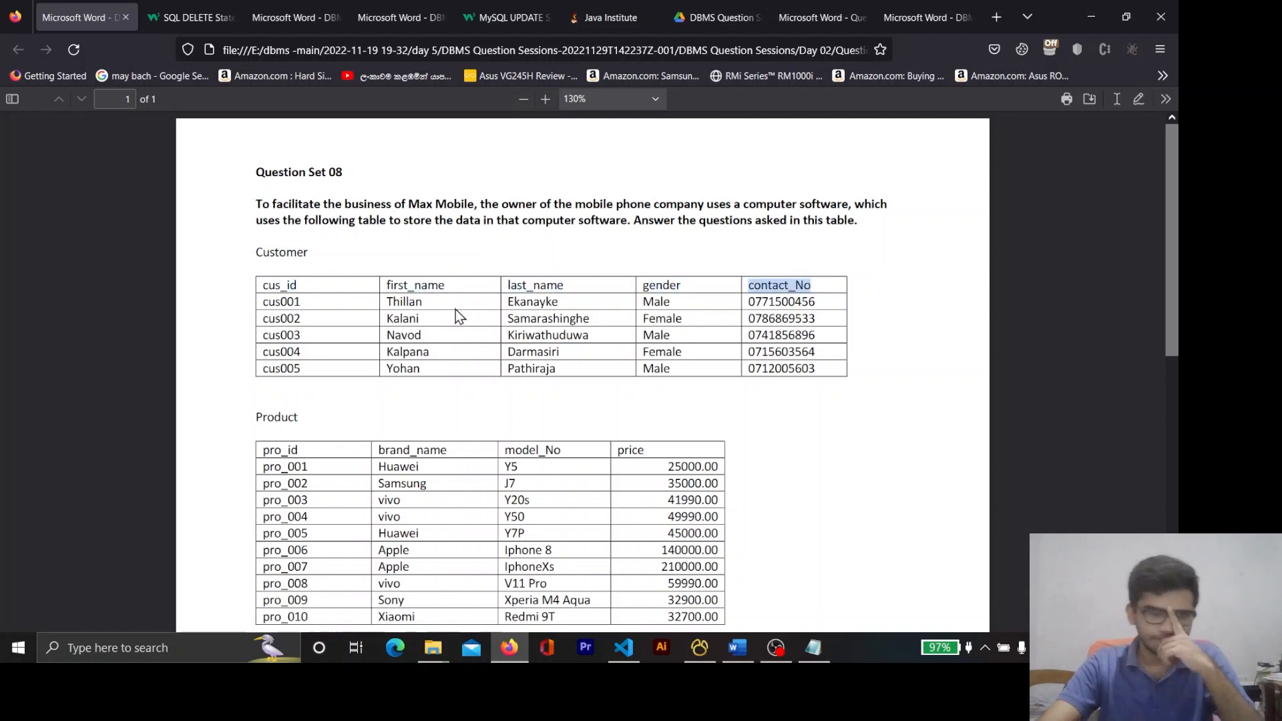
Copy the database name "mshop" from question 01 and switch to Navicat Premium
scroll(577, 391, down, 3)
scroll(581, 391, down, 3)
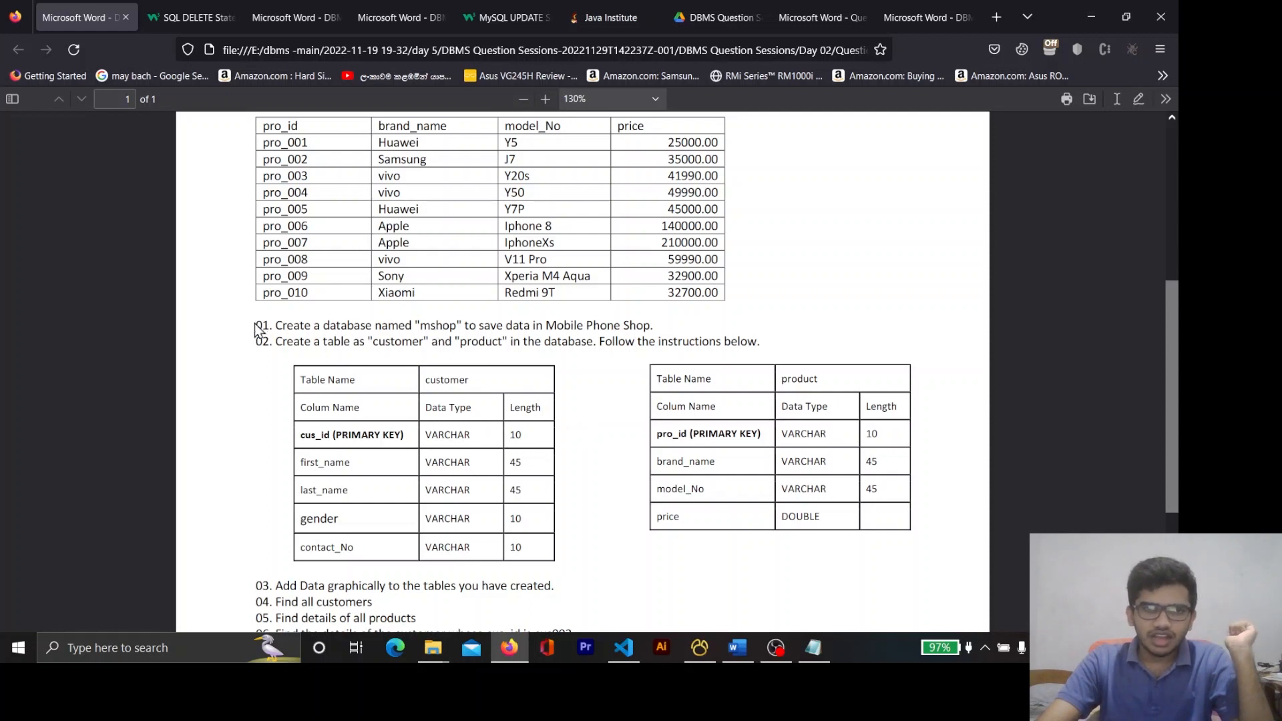
double_click(436, 331)
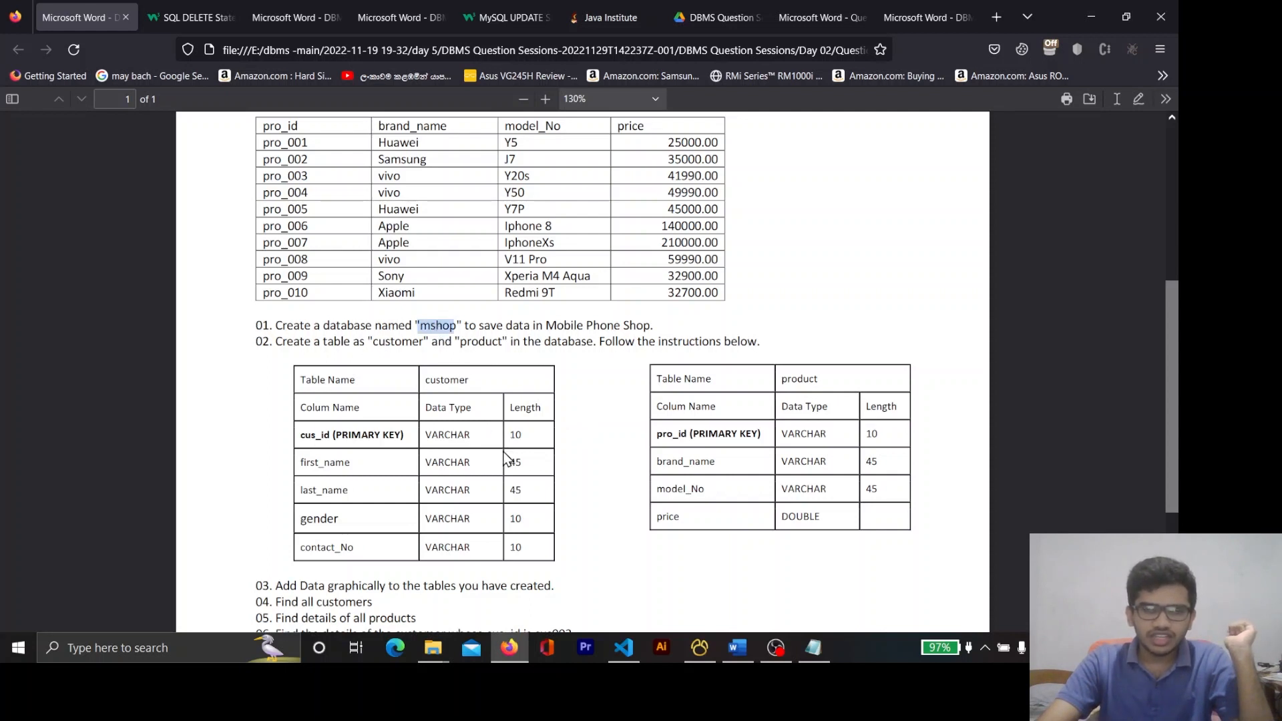
click(476, 338)
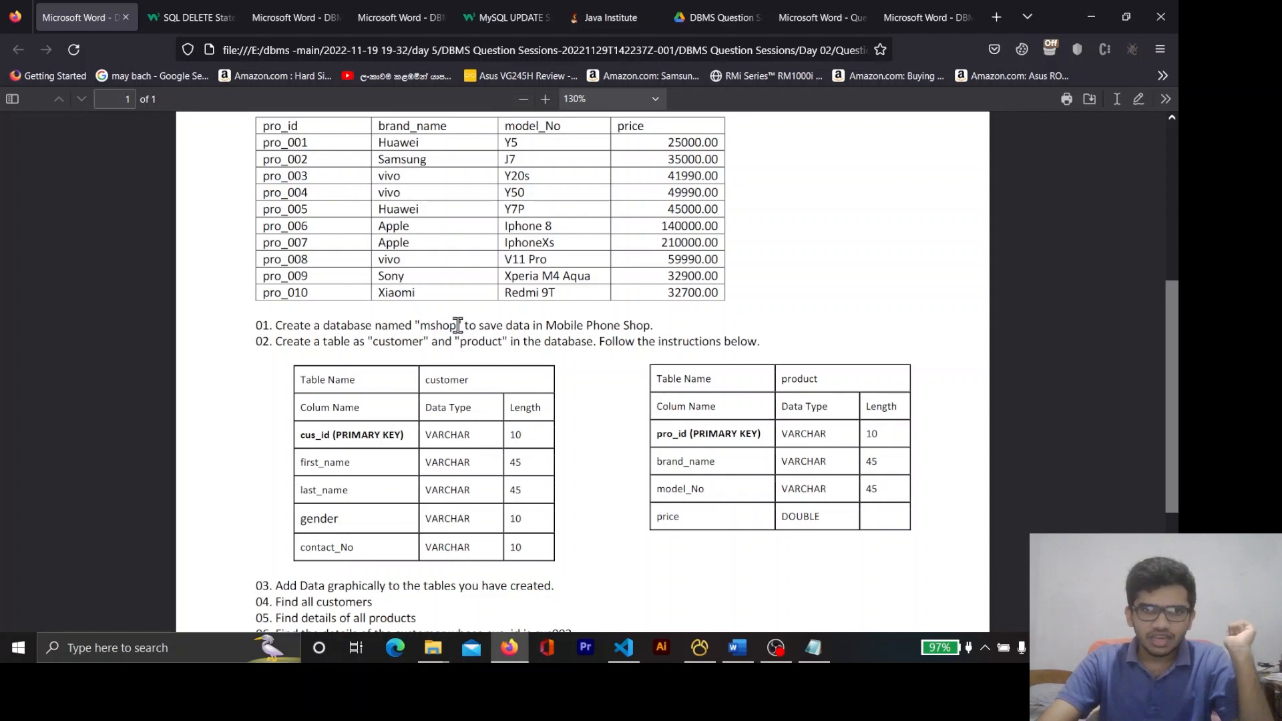
drag(458, 326, 426, 327)
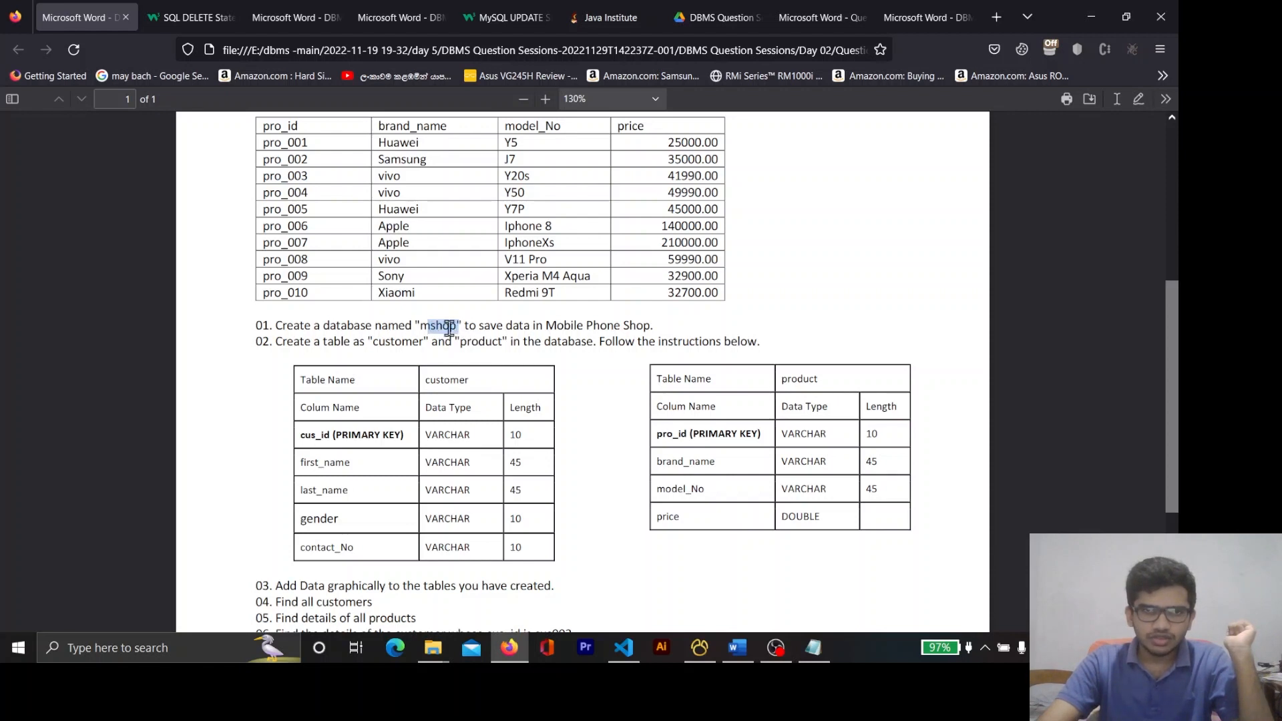
click(427, 328)
mouse_move(422, 327)
mouse_down()
mouse_move(456, 327)
mouse_move(434, 325)
mouse_up()
right_click(435, 325)
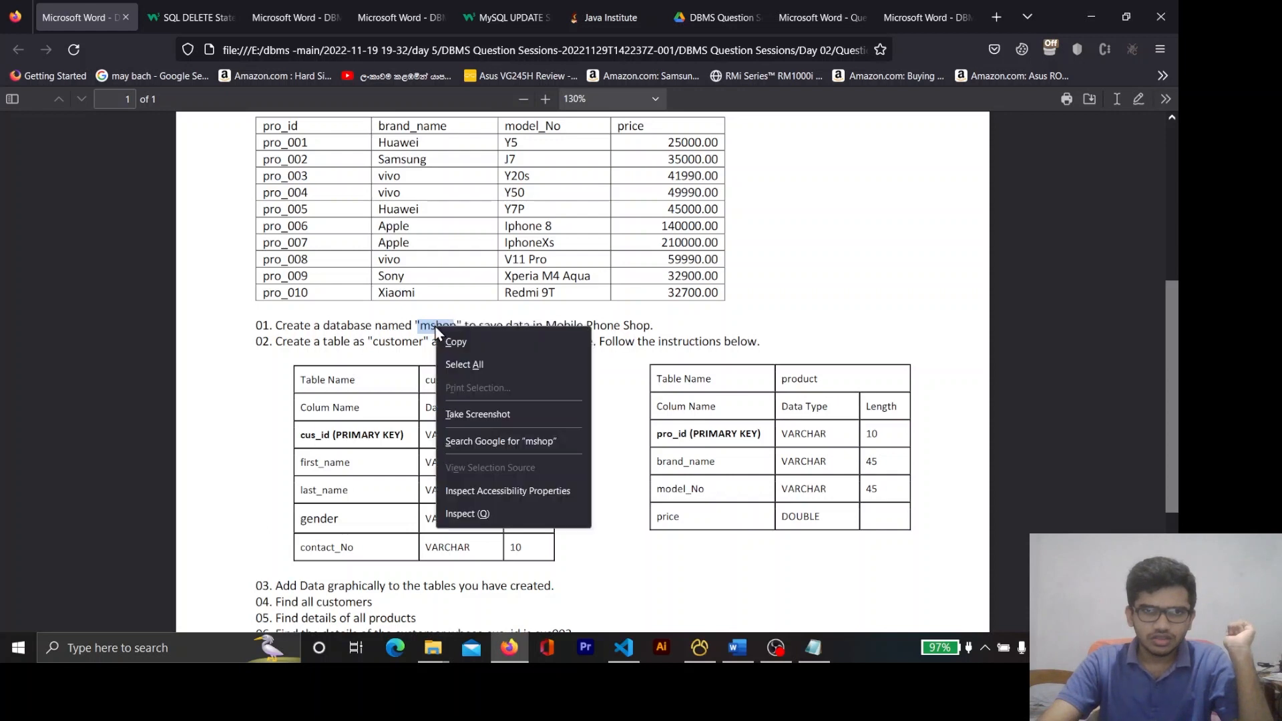
click(470, 343)
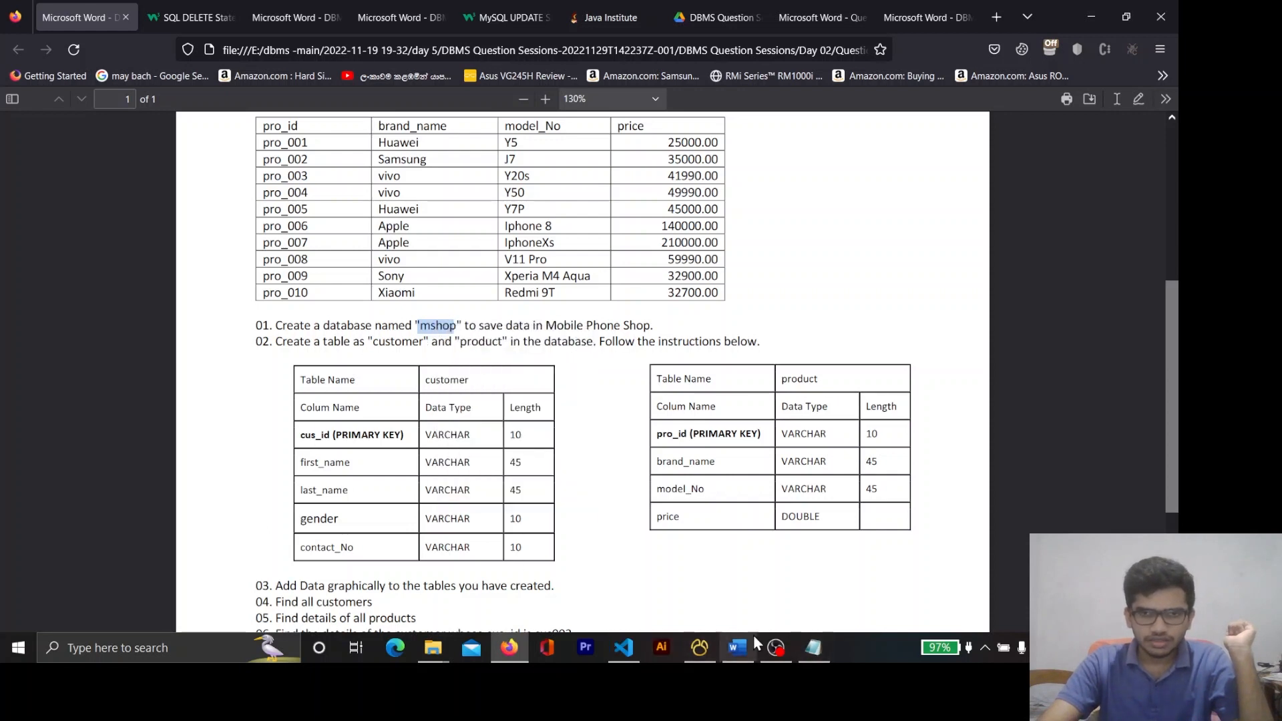
click(691, 648)
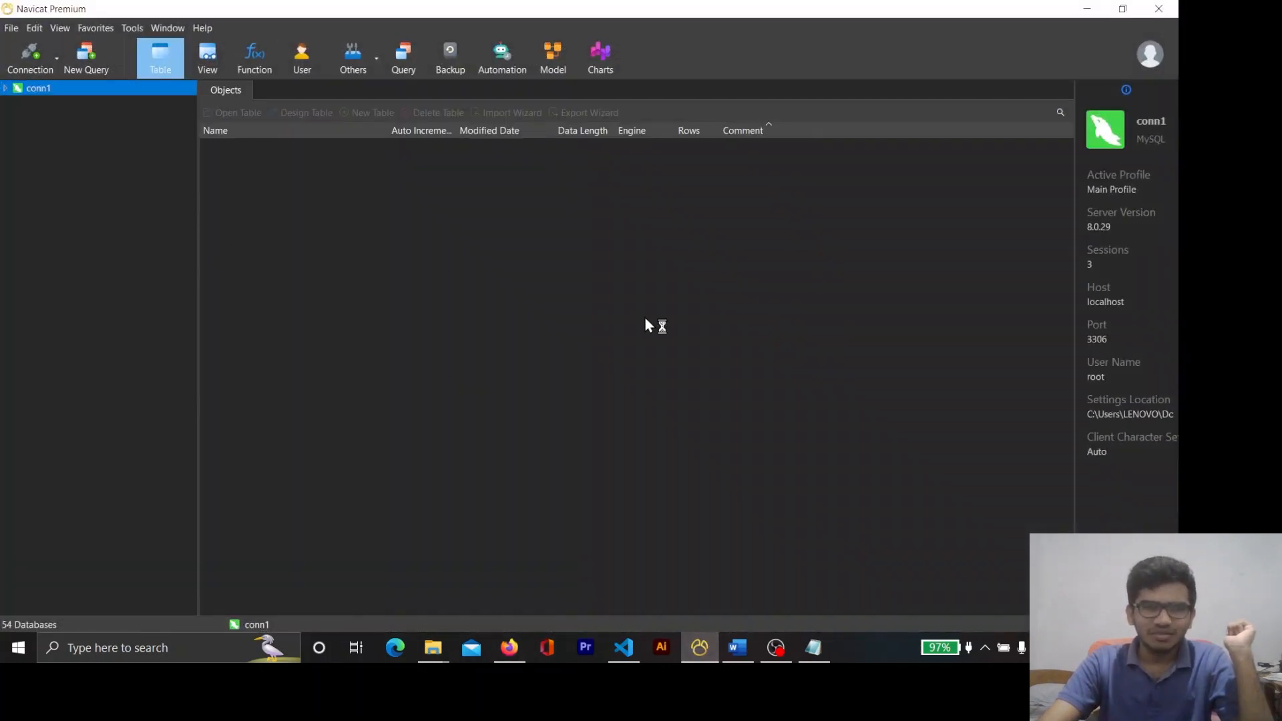
click(143, 647)
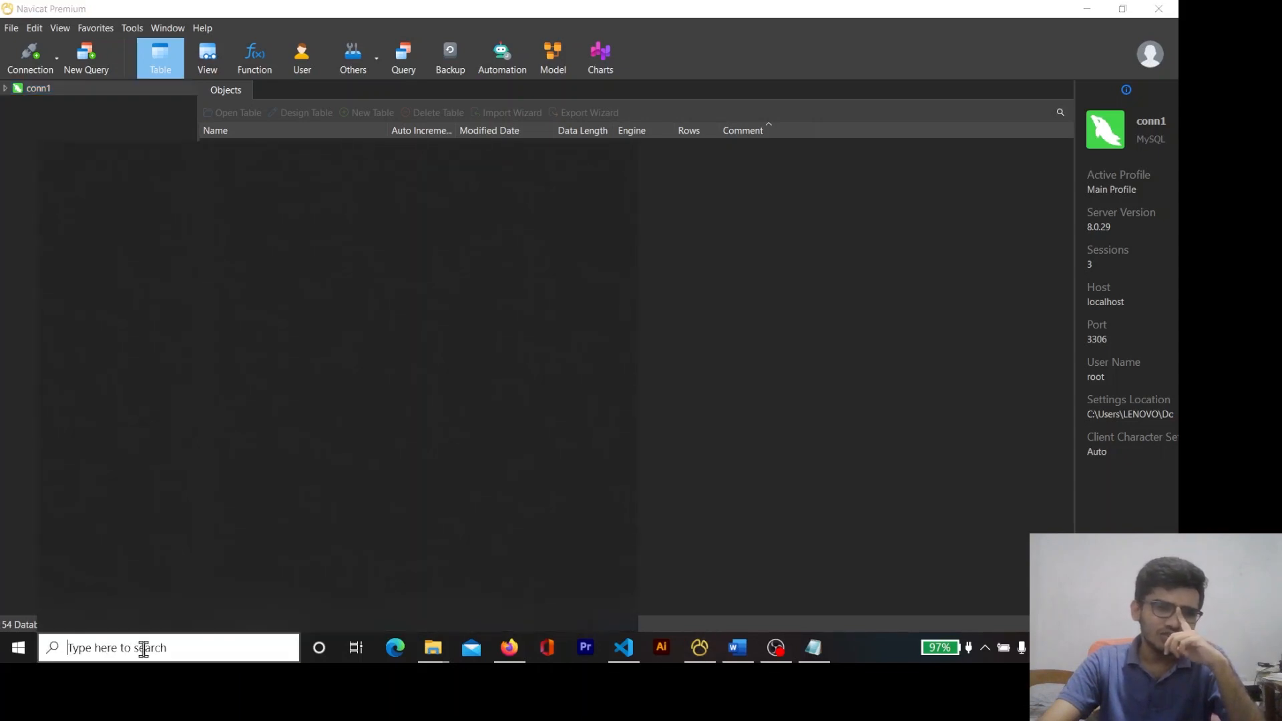
text(mysql)
key(Return)
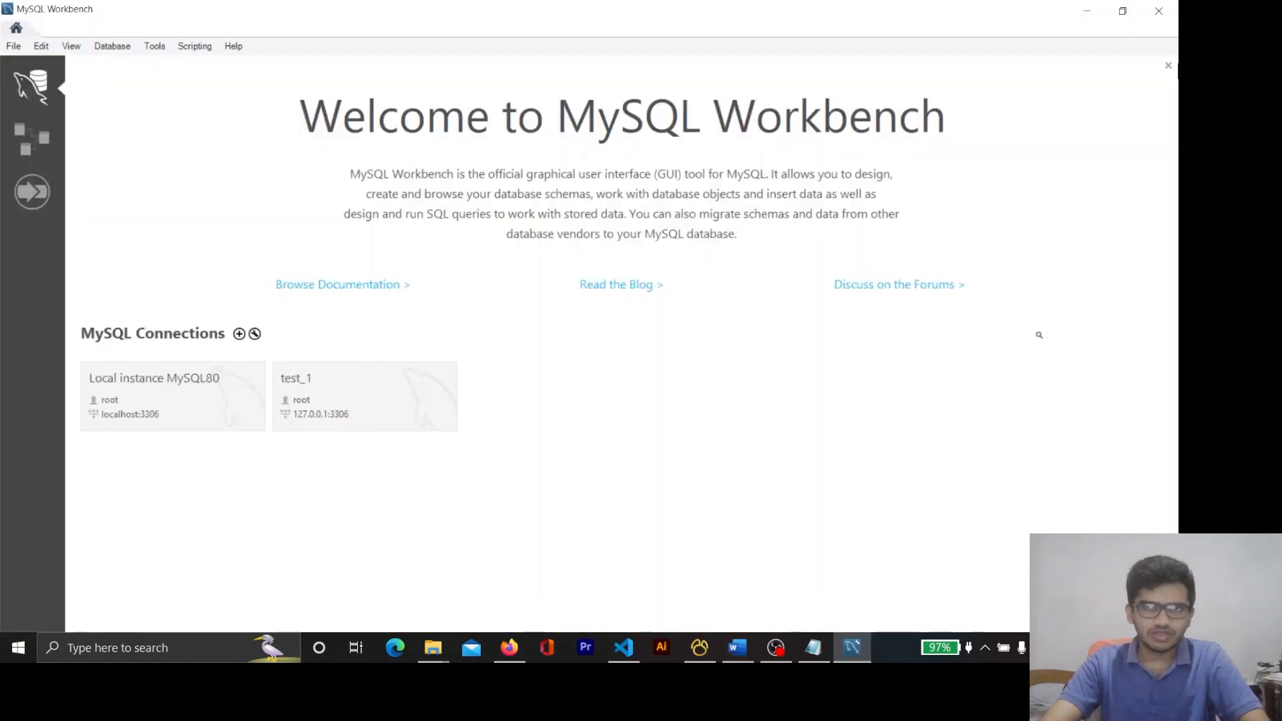
click(1158, 10)
Launch HeidiSQL by searching Windows for "heidisql"
click(200, 643)
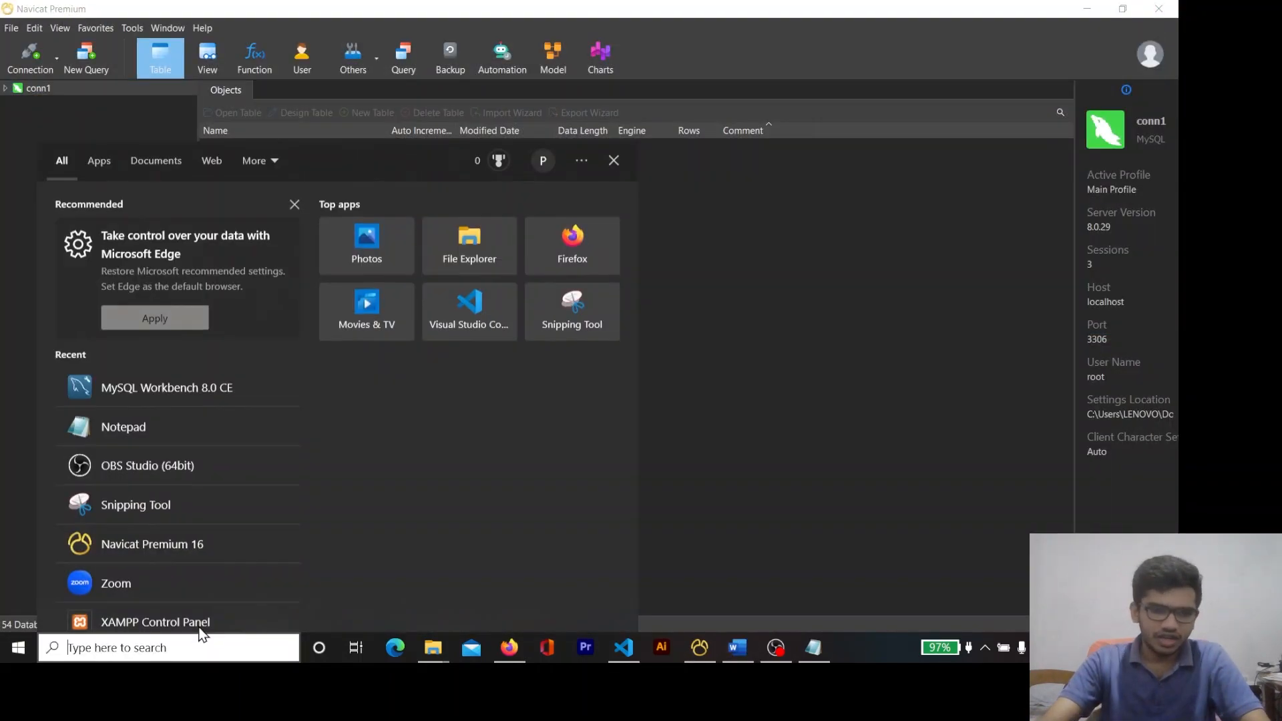
text(heidisql)
key(Return)
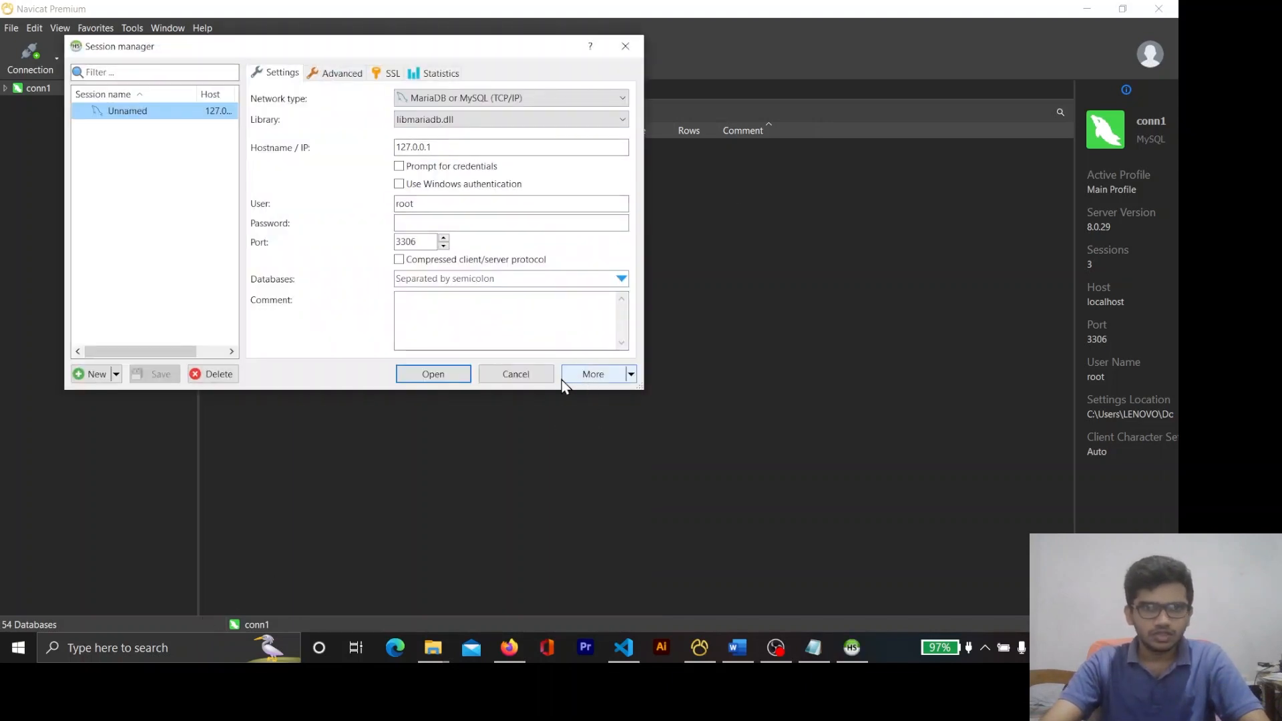
Dismiss the HeidiSQL session manager and open the conn1 connection in Navicat Premium to list its databases
click(527, 375)
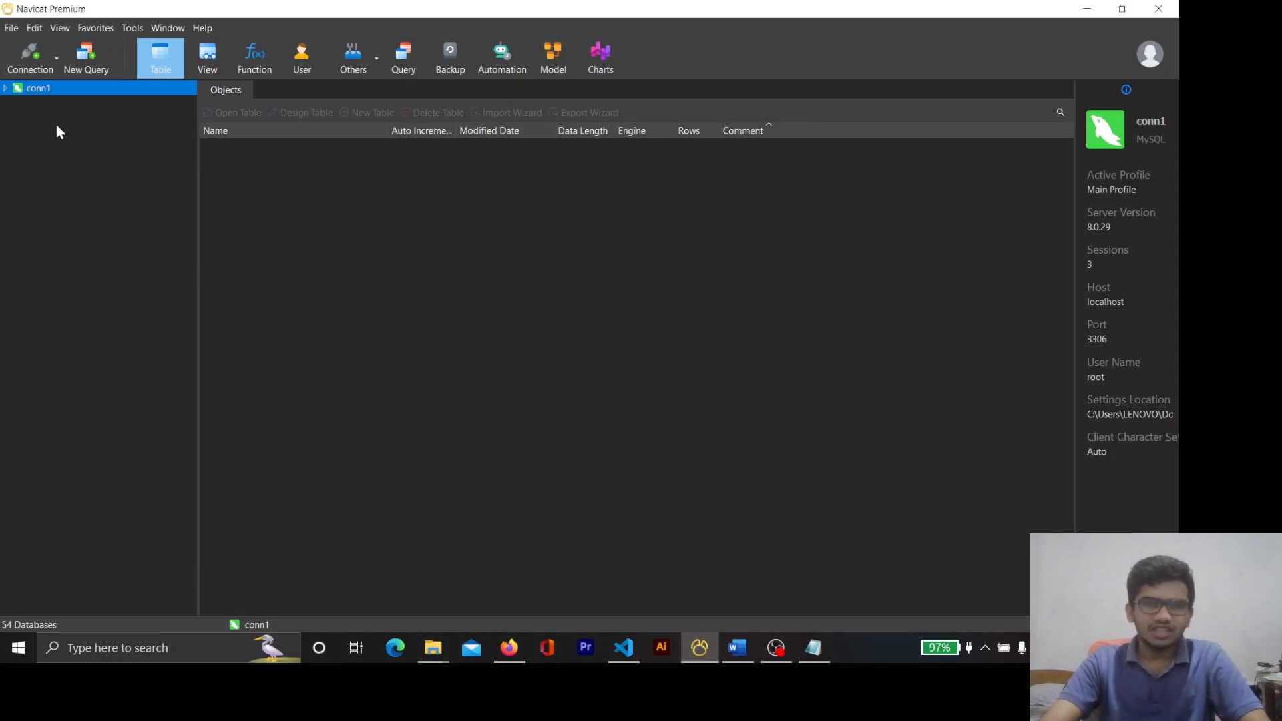
double_click(19, 91)
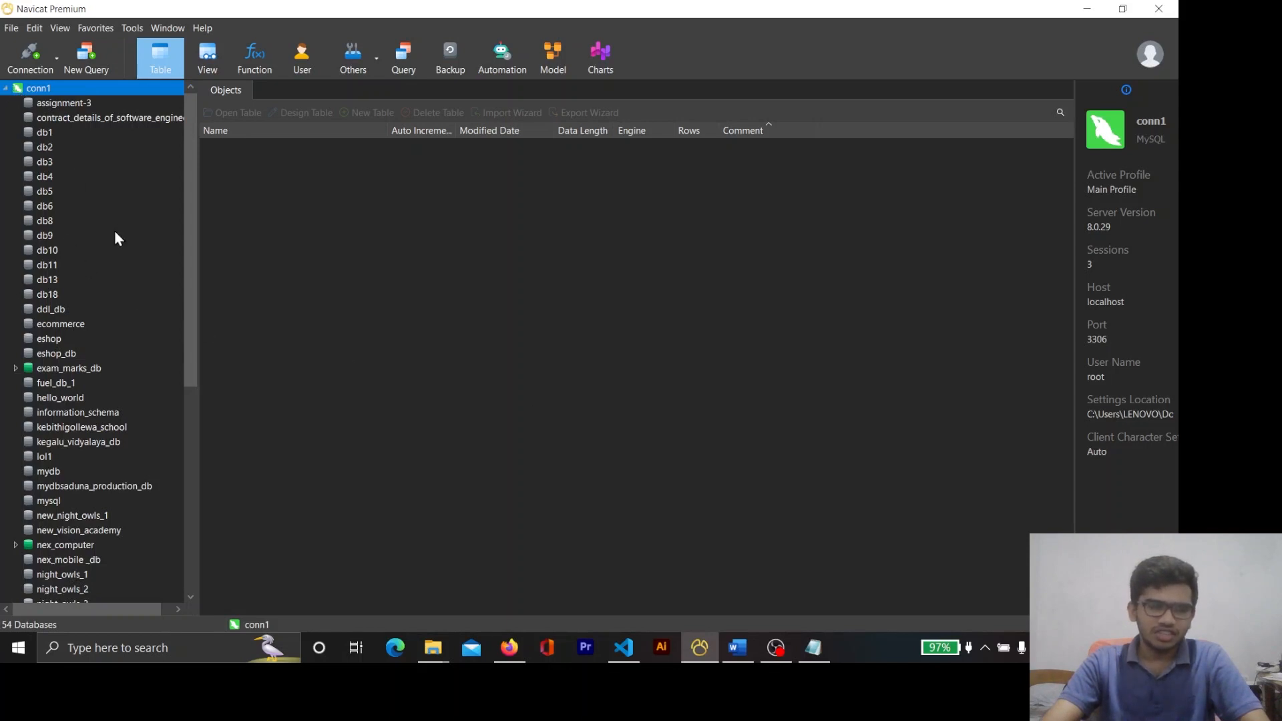
scroll(114, 230, down, 2)
scroll(114, 230, up, 2)
right_click(81, 177)
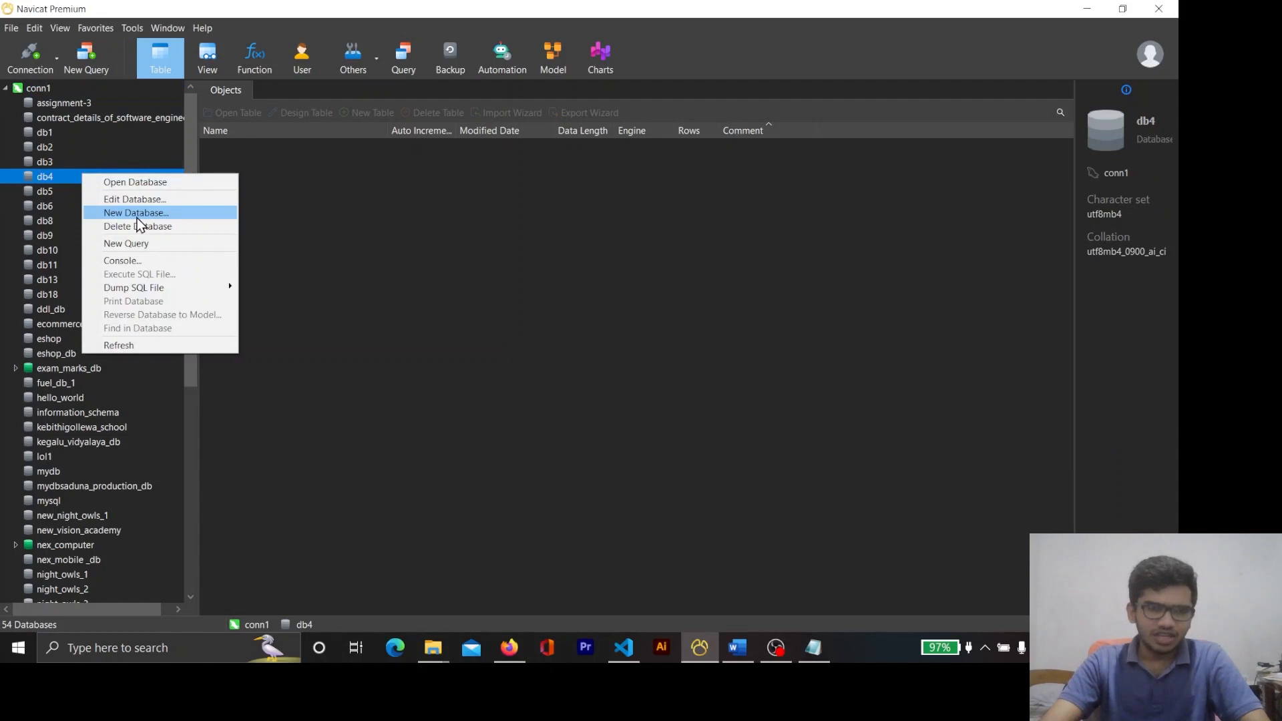
right_click(33, 173)
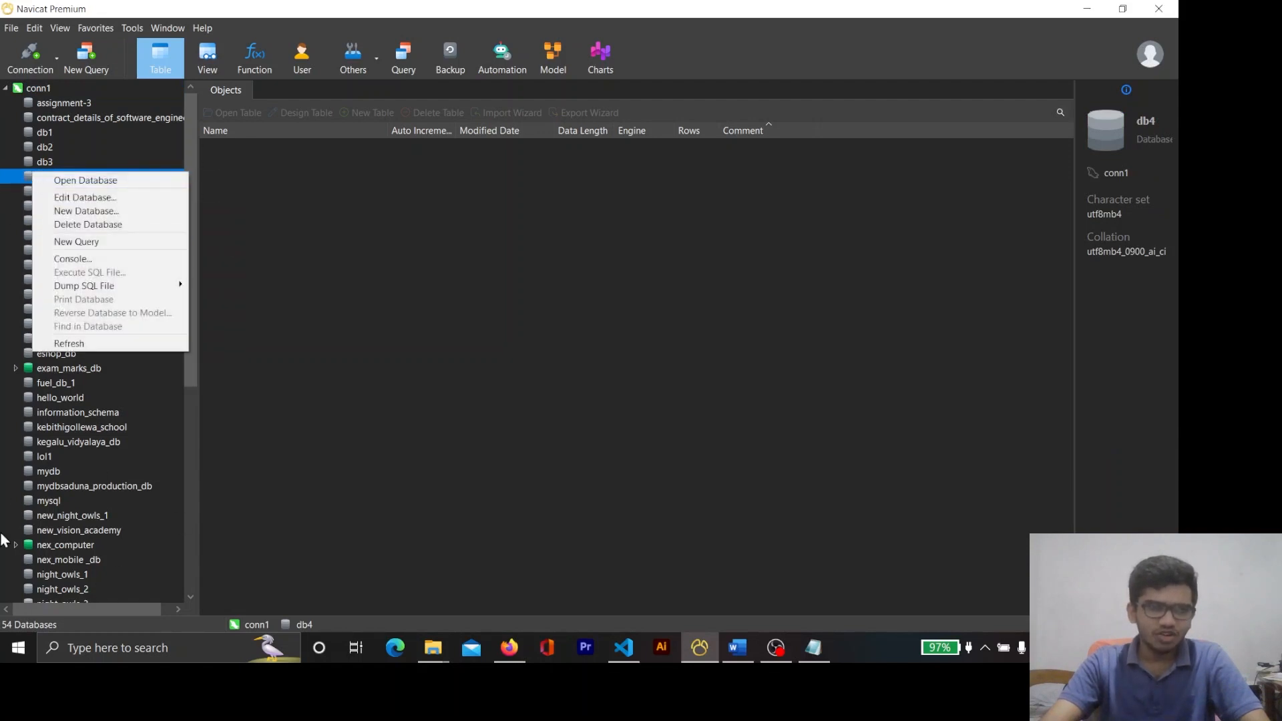
click(5, 295)
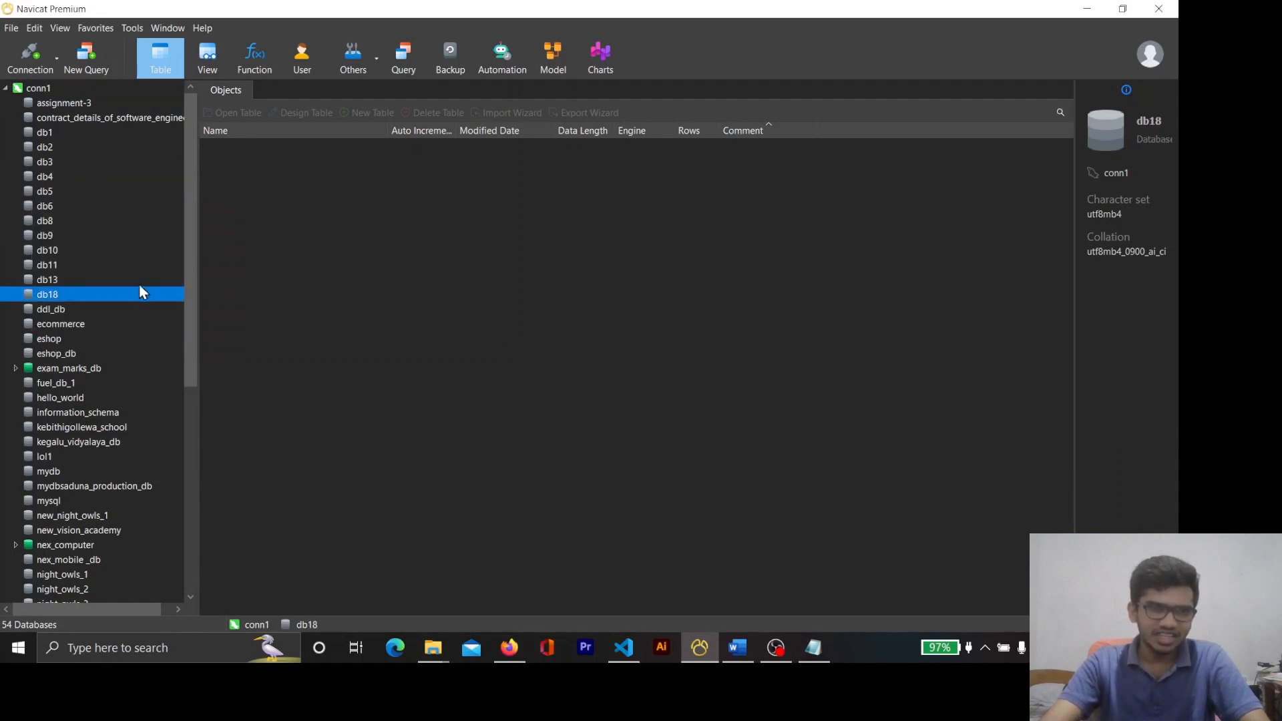
Create a new database named "mshop" on conn1 with the character set utf8mb3
right_click(102, 210)
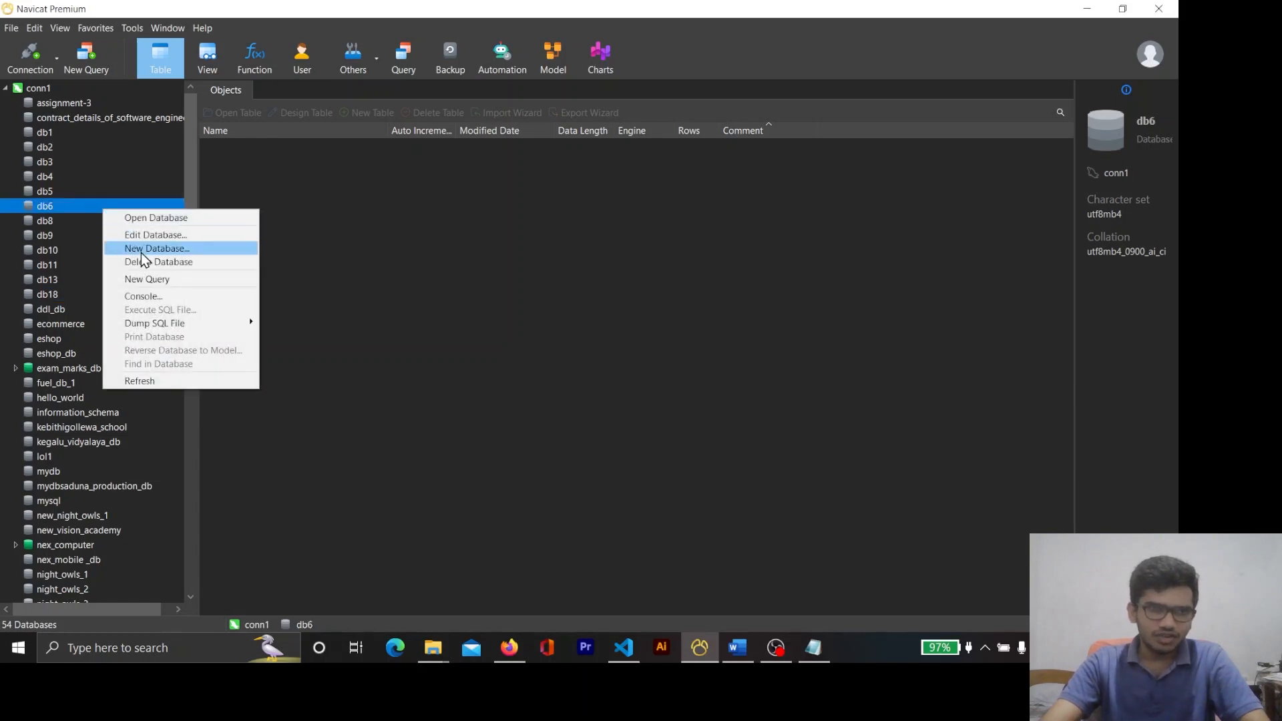
click(144, 250)
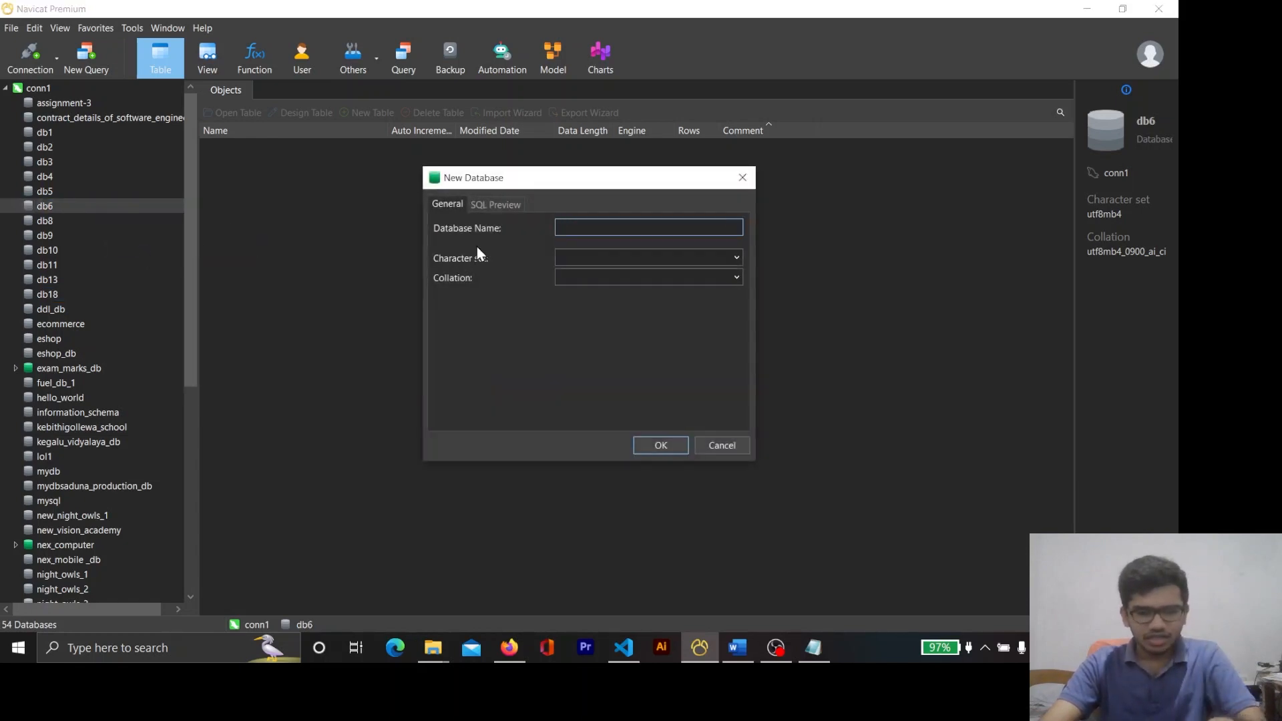
text(mshop)
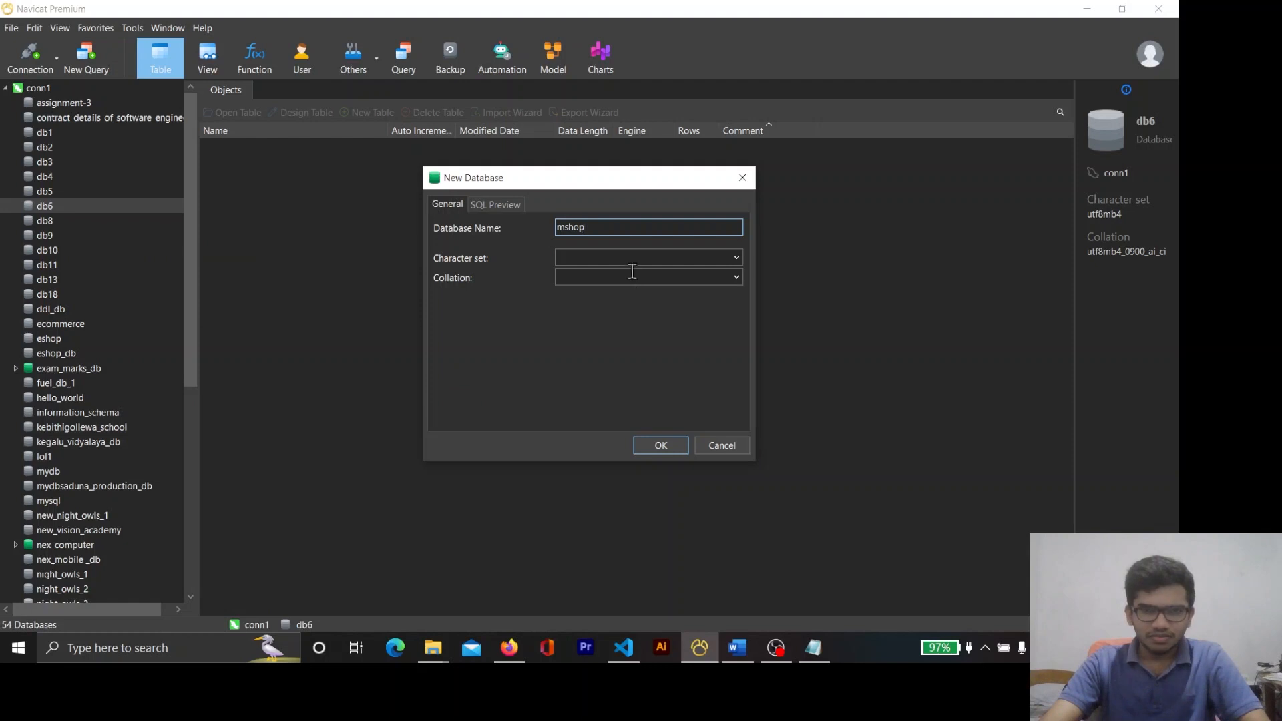
click(635, 258)
text(utf)
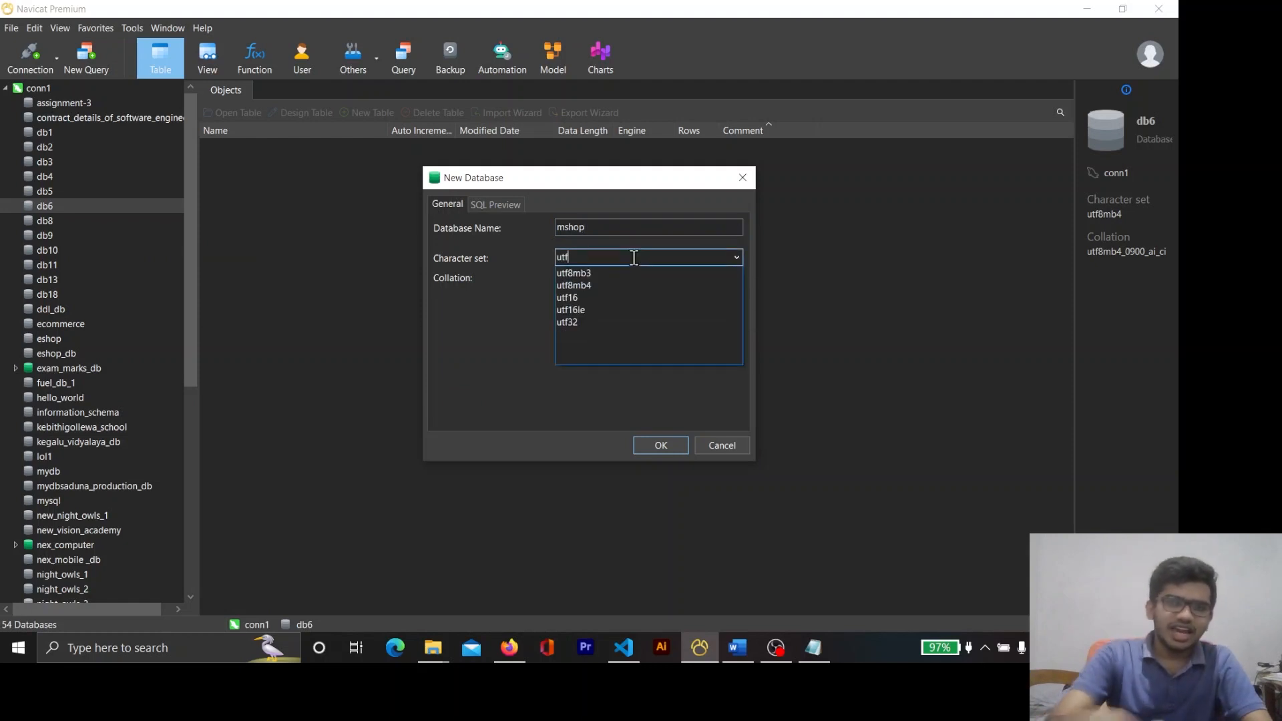
click(582, 273)
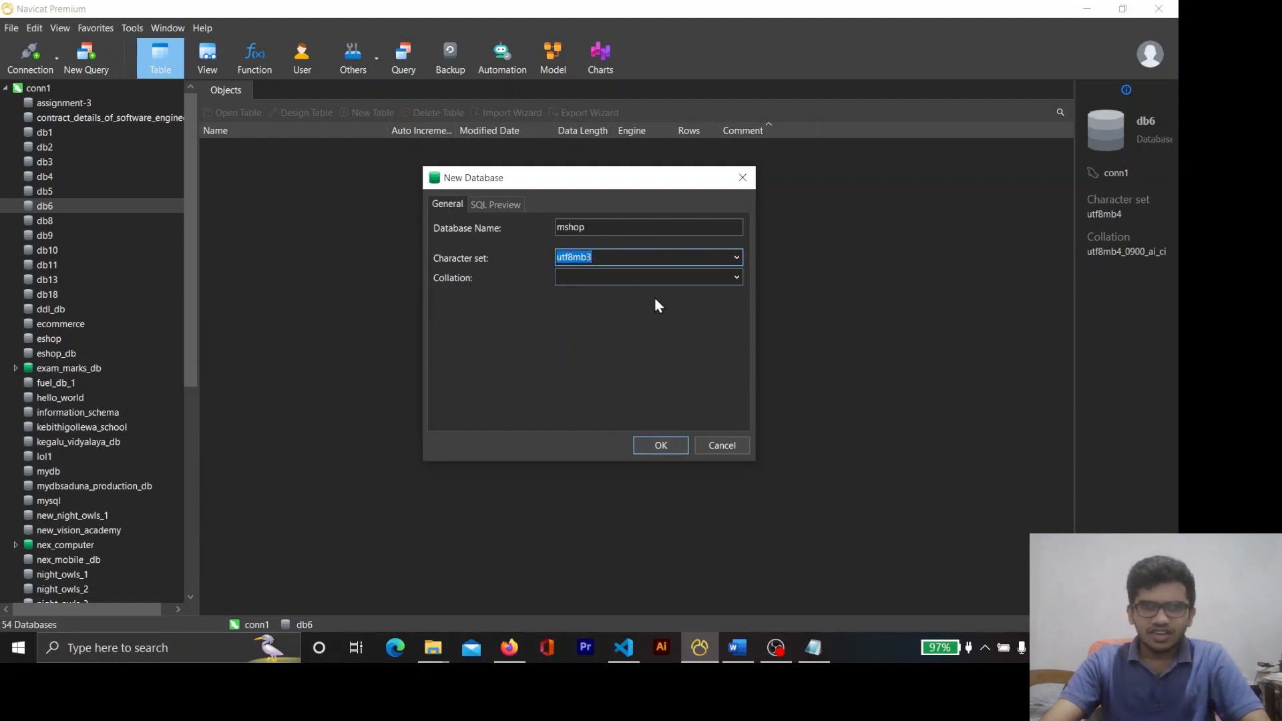
click(659, 445)
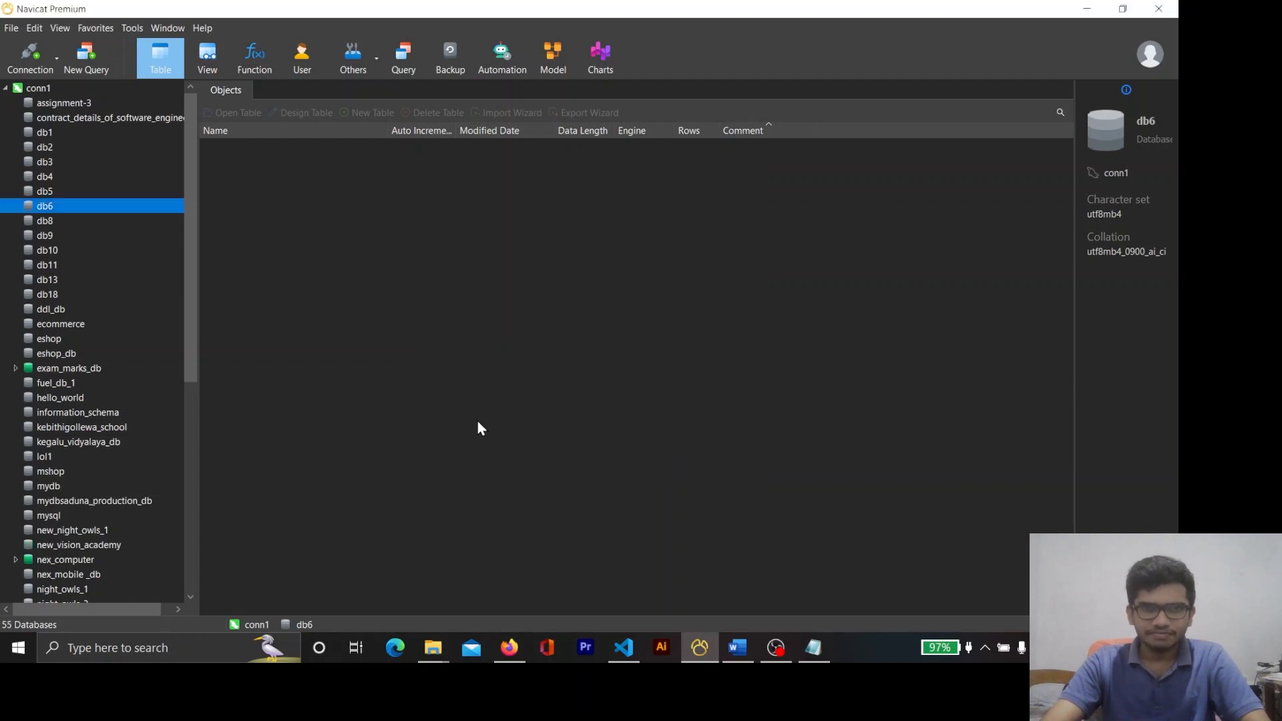
Find the mshop database in the conn1 list and open it
scroll(140, 391, down, 1)
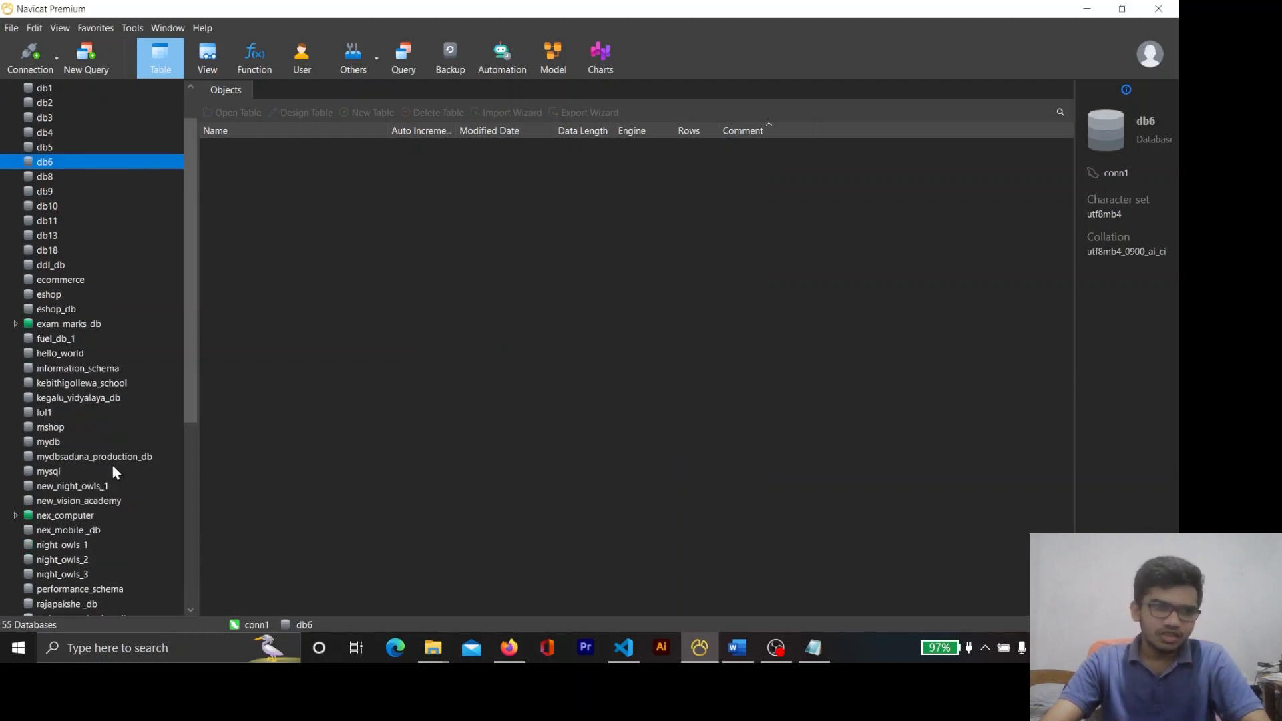
scroll(121, 461, down, 1)
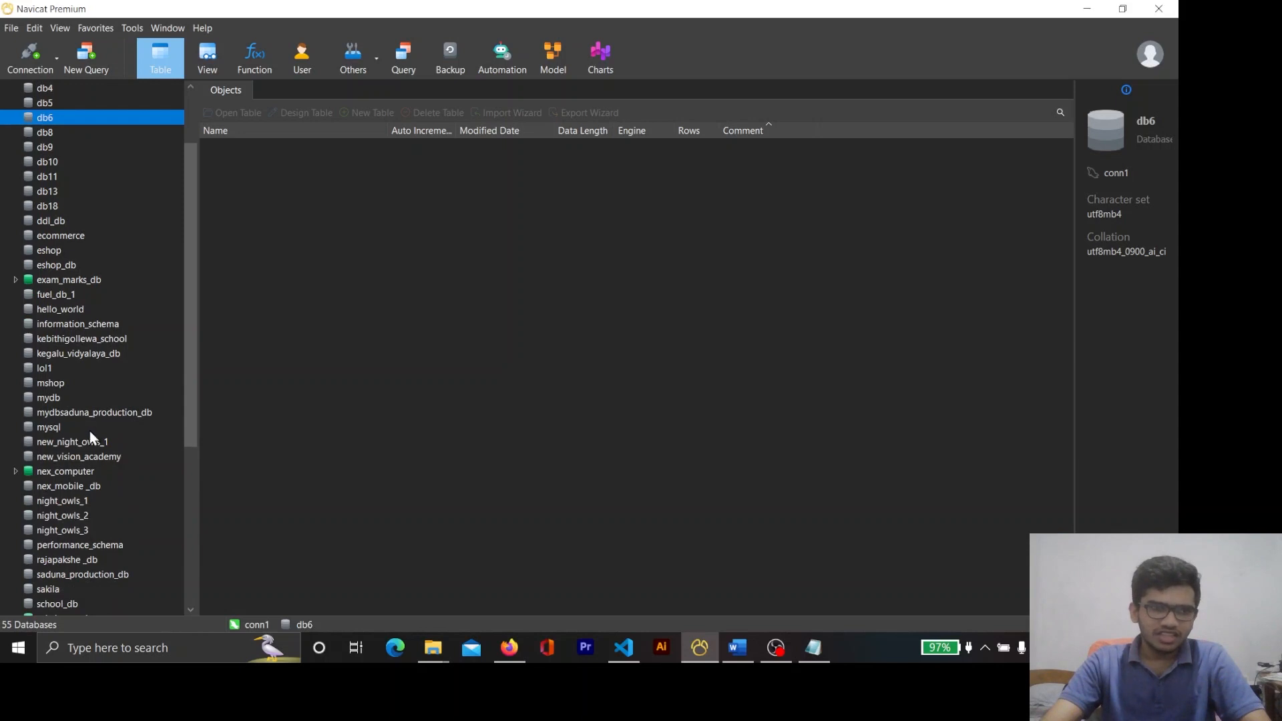
click(33, 385)
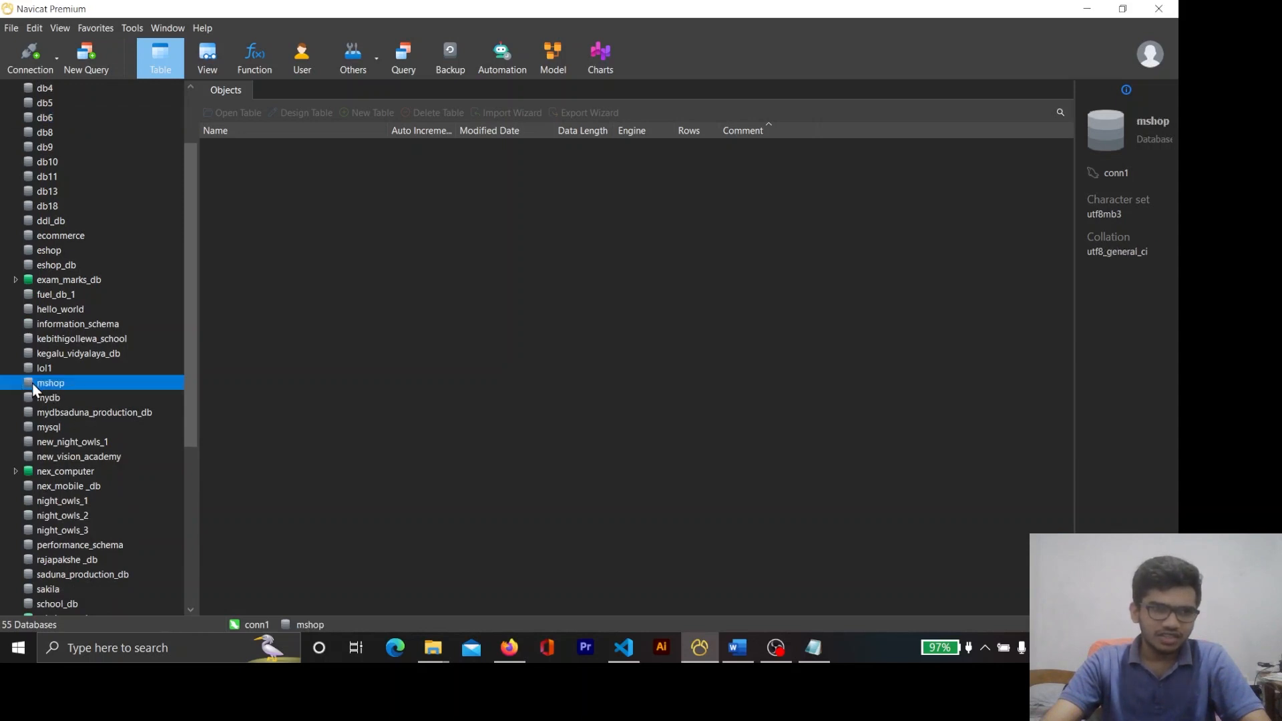
double_click(30, 383)
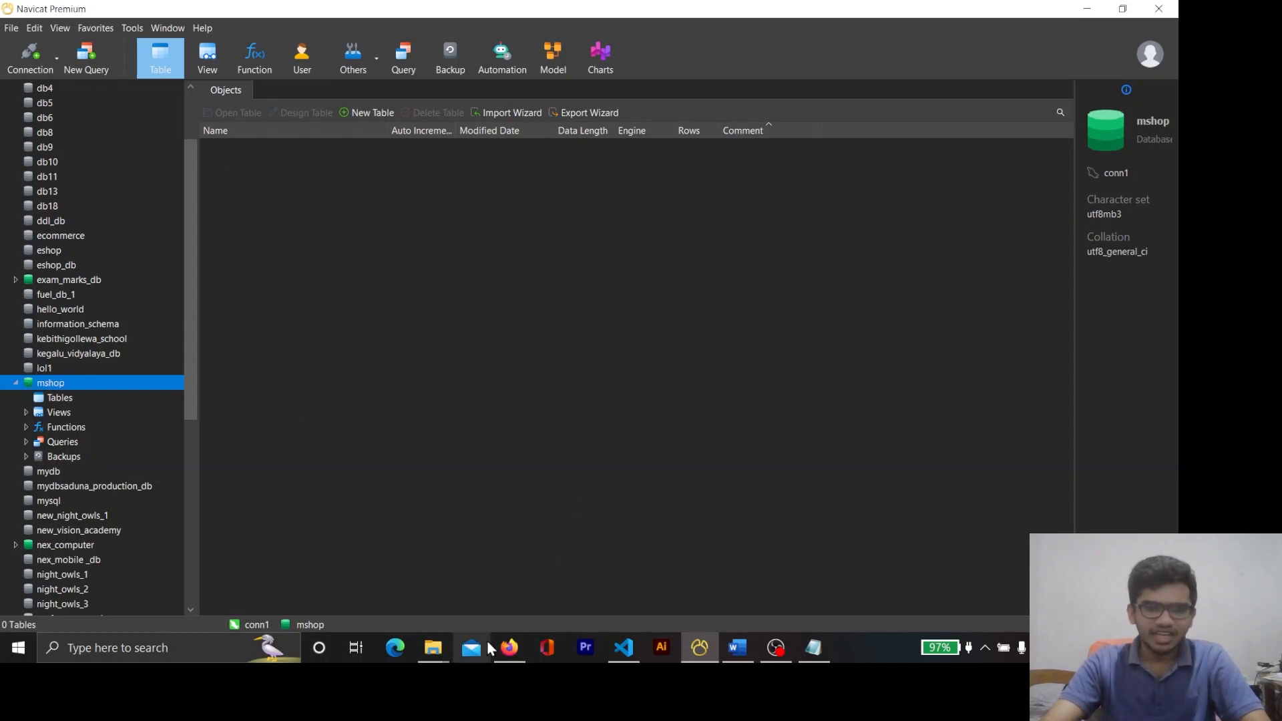
Switch to the question sheet in Firefox and review questions 01 and 02 against the Customer and Product data tables
click(509, 651)
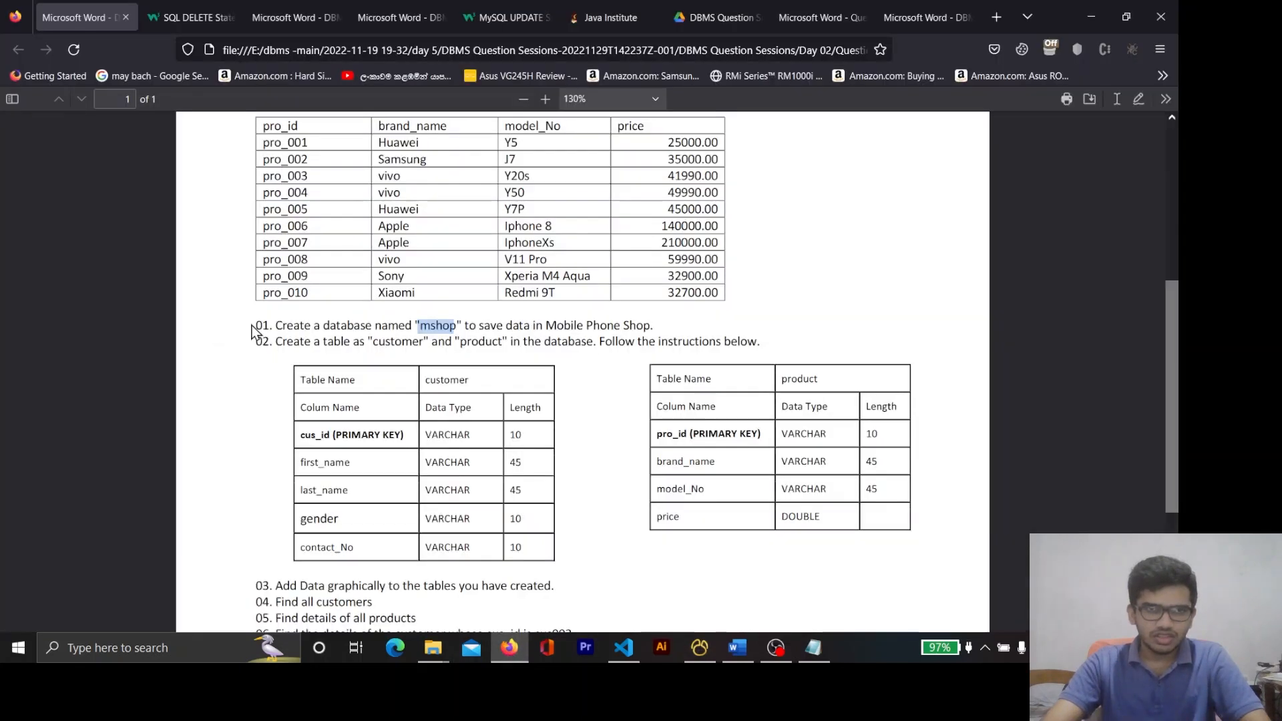
drag(255, 326, 658, 326)
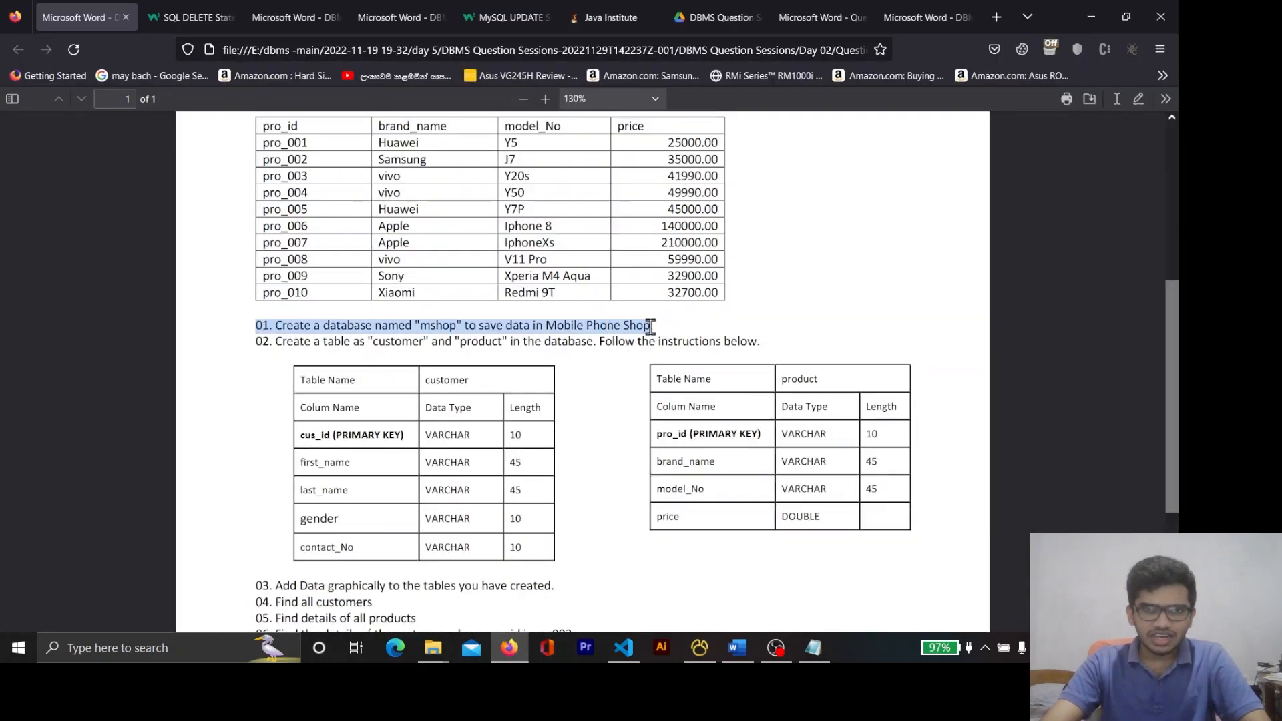
double_click(397, 341)
scroll(735, 431, up, 3)
scroll(735, 431, up, 1)
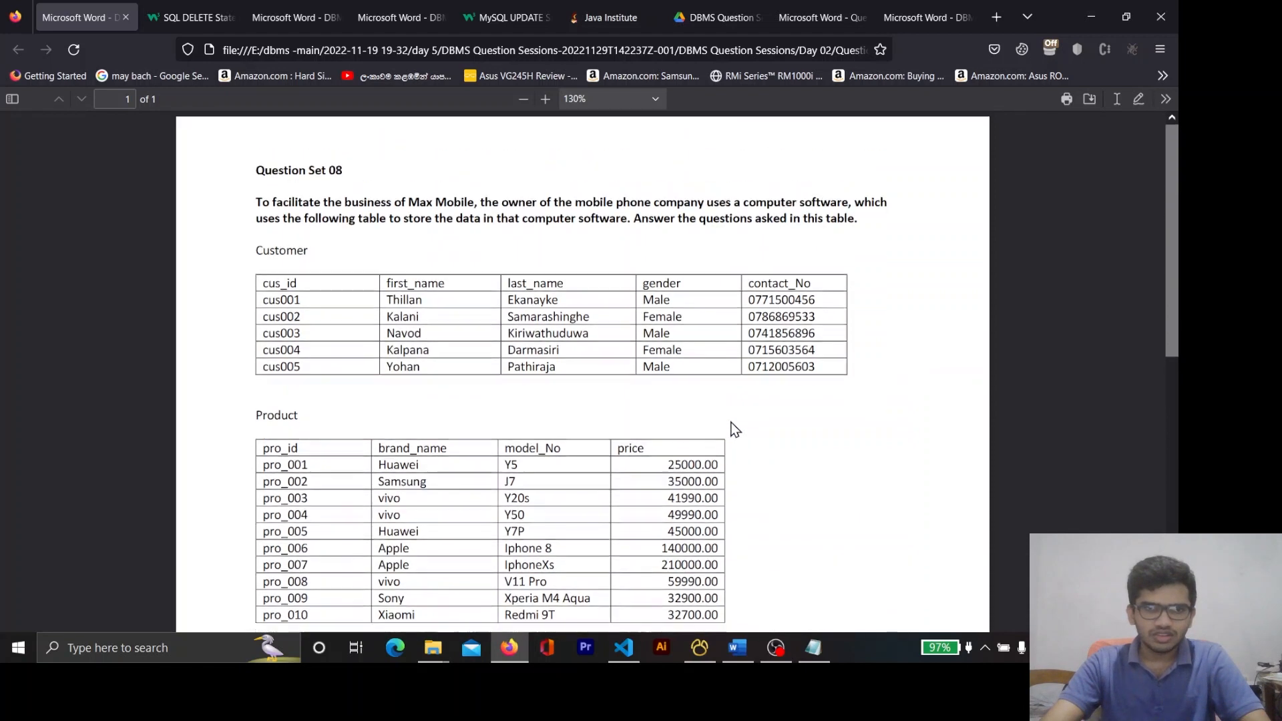
scroll(584, 514, down, 3)
double_click(480, 423)
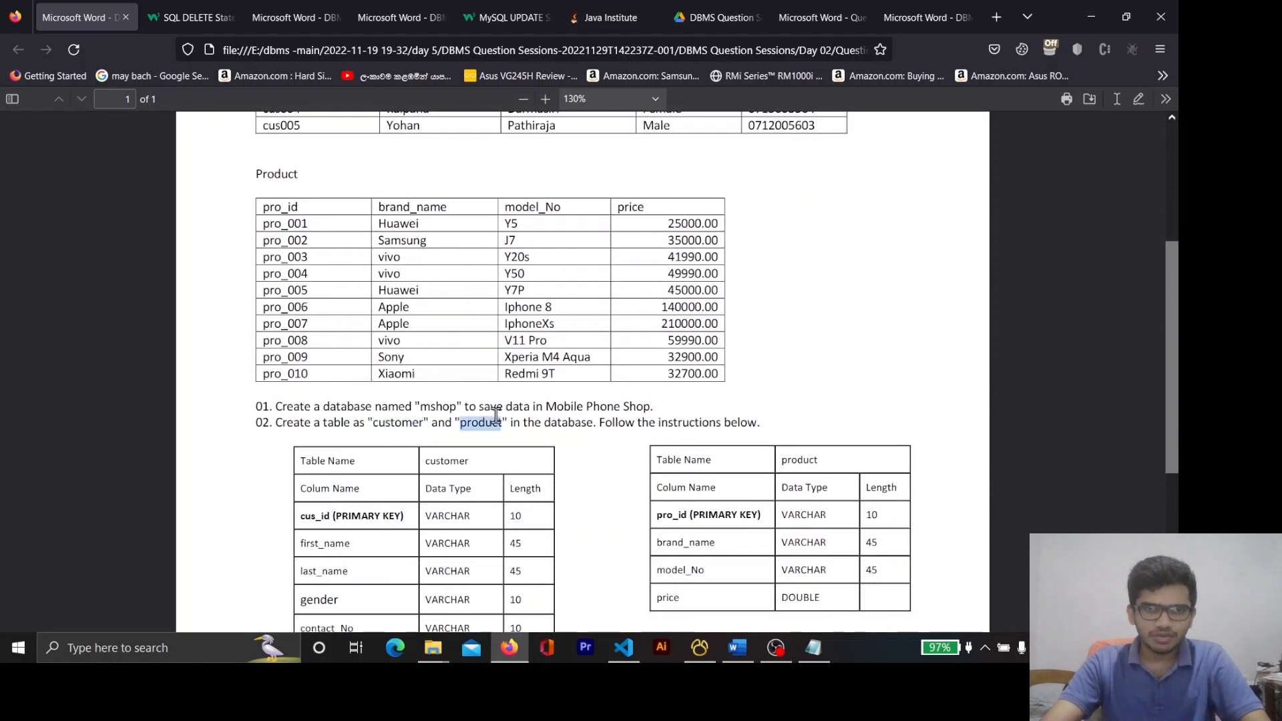
Examine the customer and product table specifications under question 02, including table names, columns, data types and lengths
scroll(498, 410, down, 3)
scroll(408, 248, up, 1)
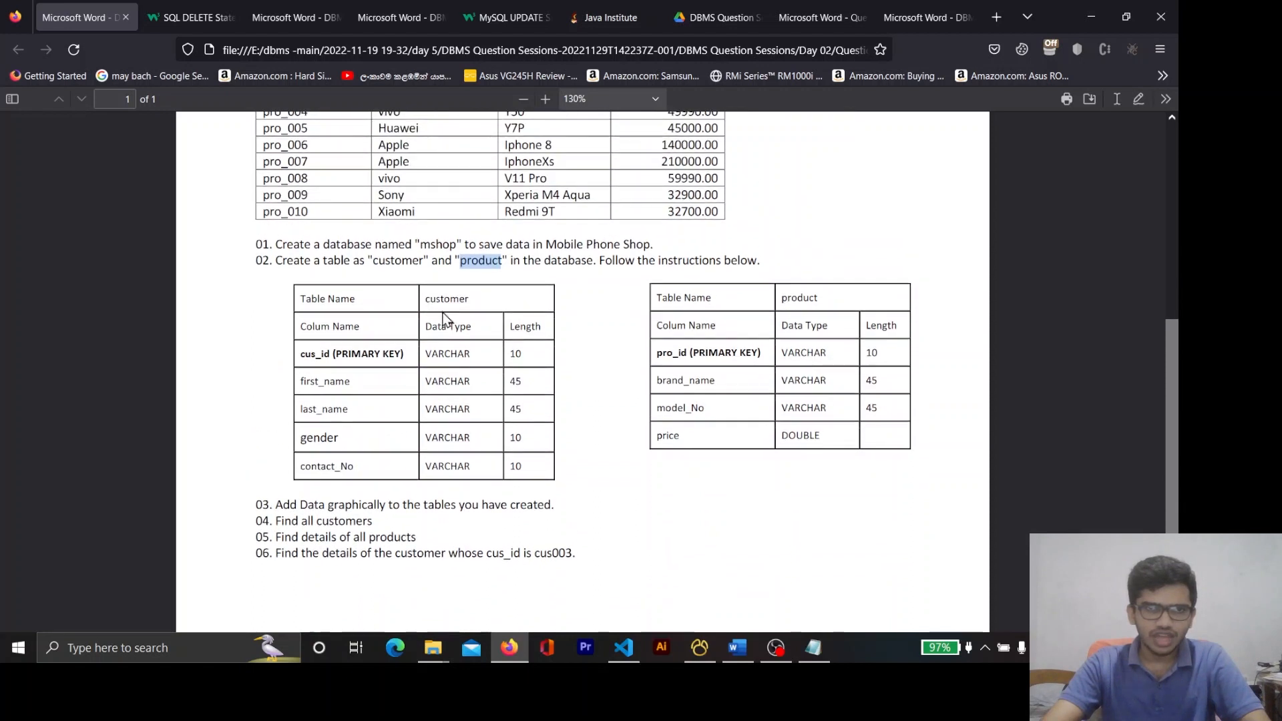
drag(301, 295, 379, 355)
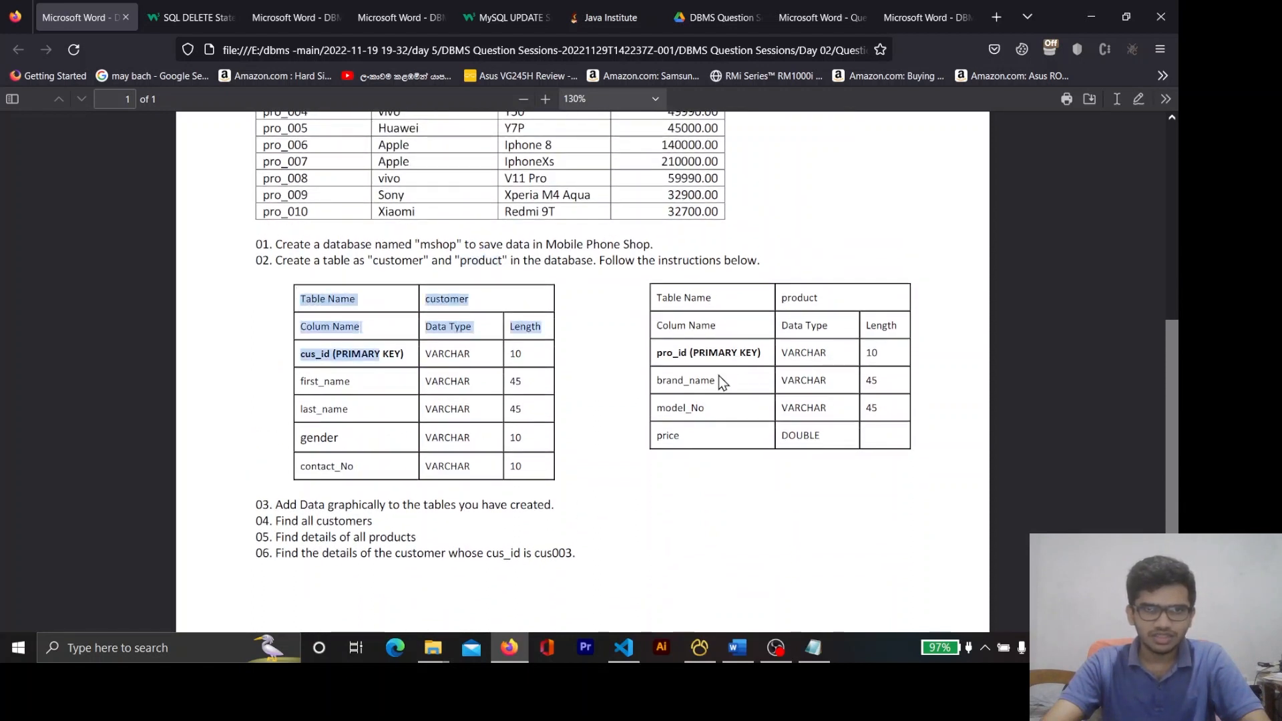
drag(669, 295, 618, 318)
click(875, 438)
click(793, 290)
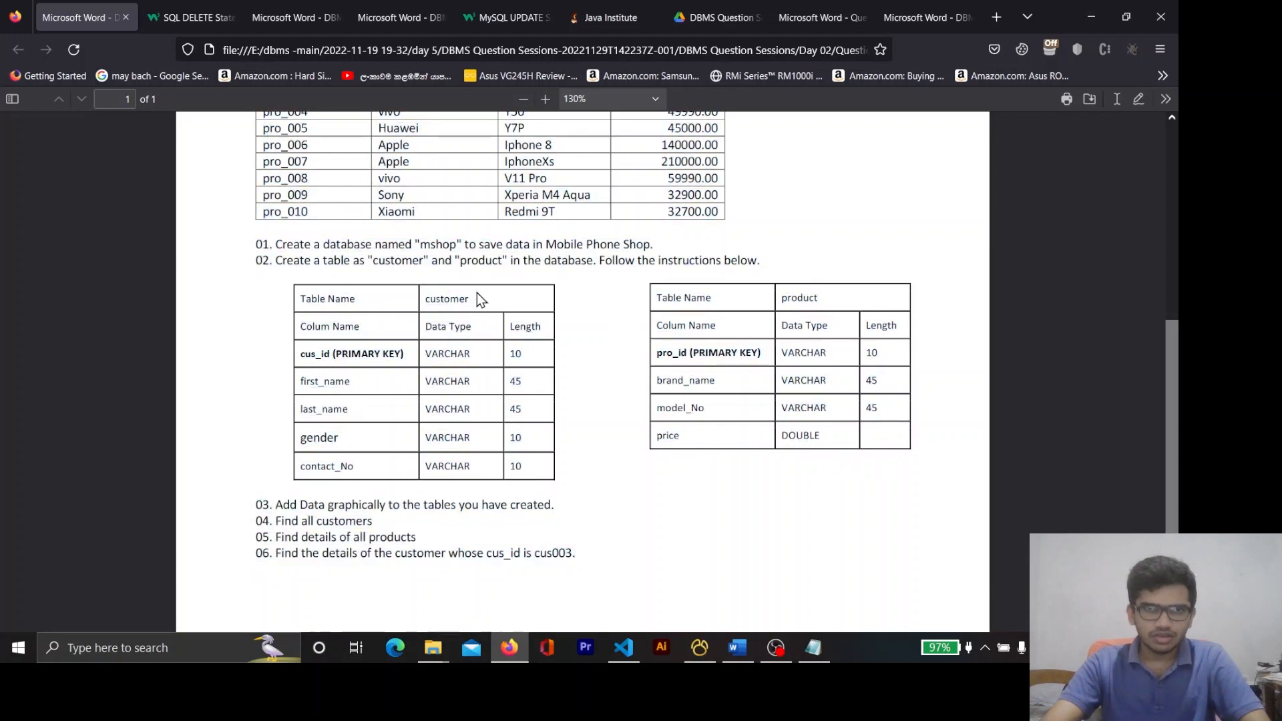
double_click(432, 299)
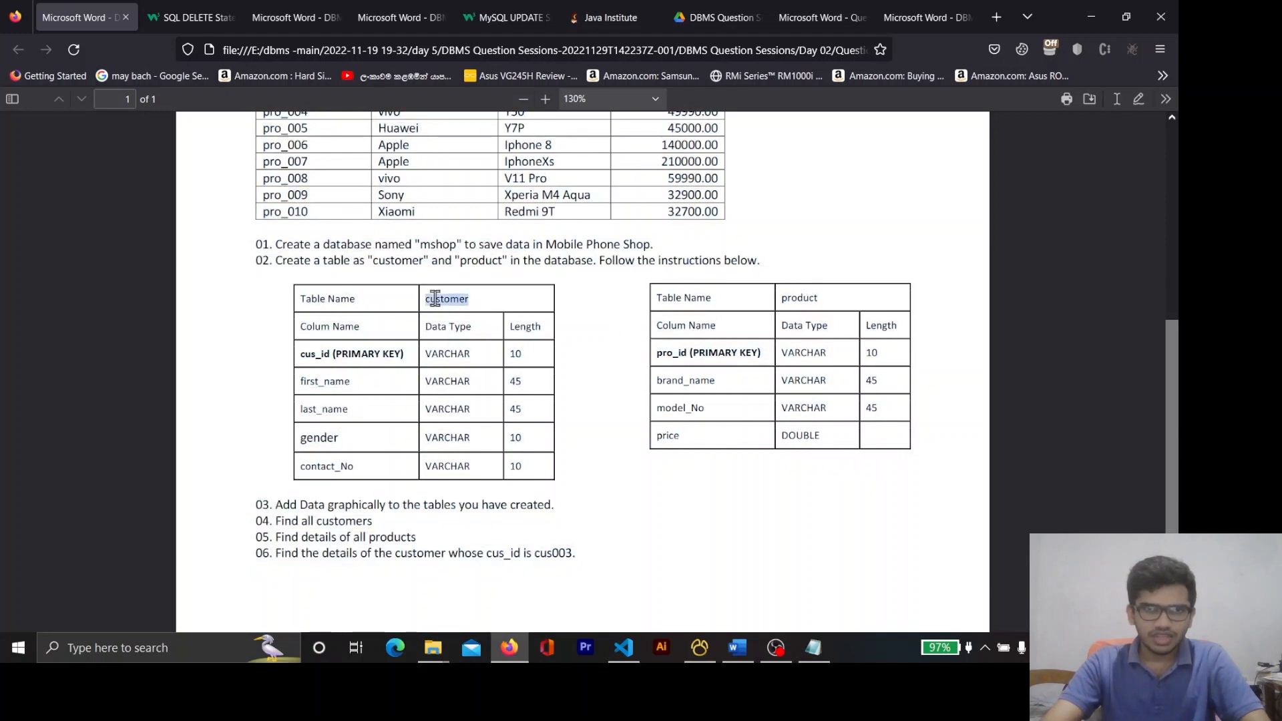
Return to Navicat Premium and start designing a new table in the mshop database
click(1099, 9)
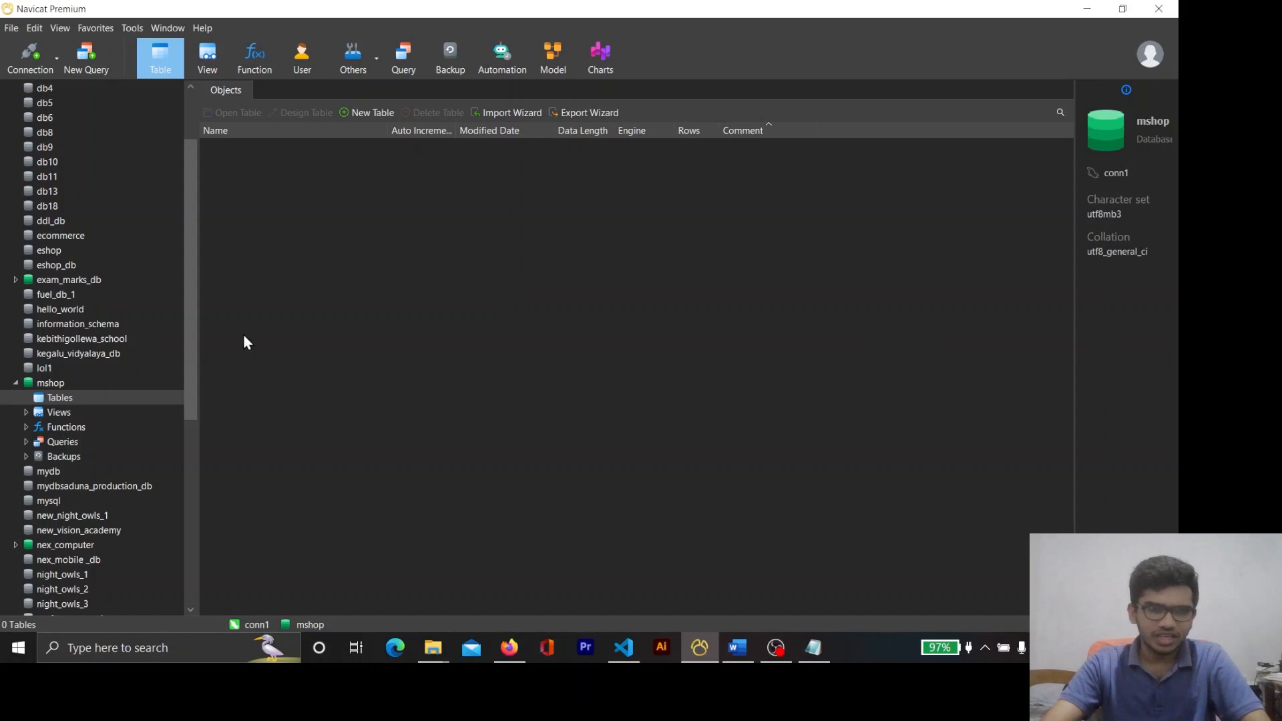
click(355, 114)
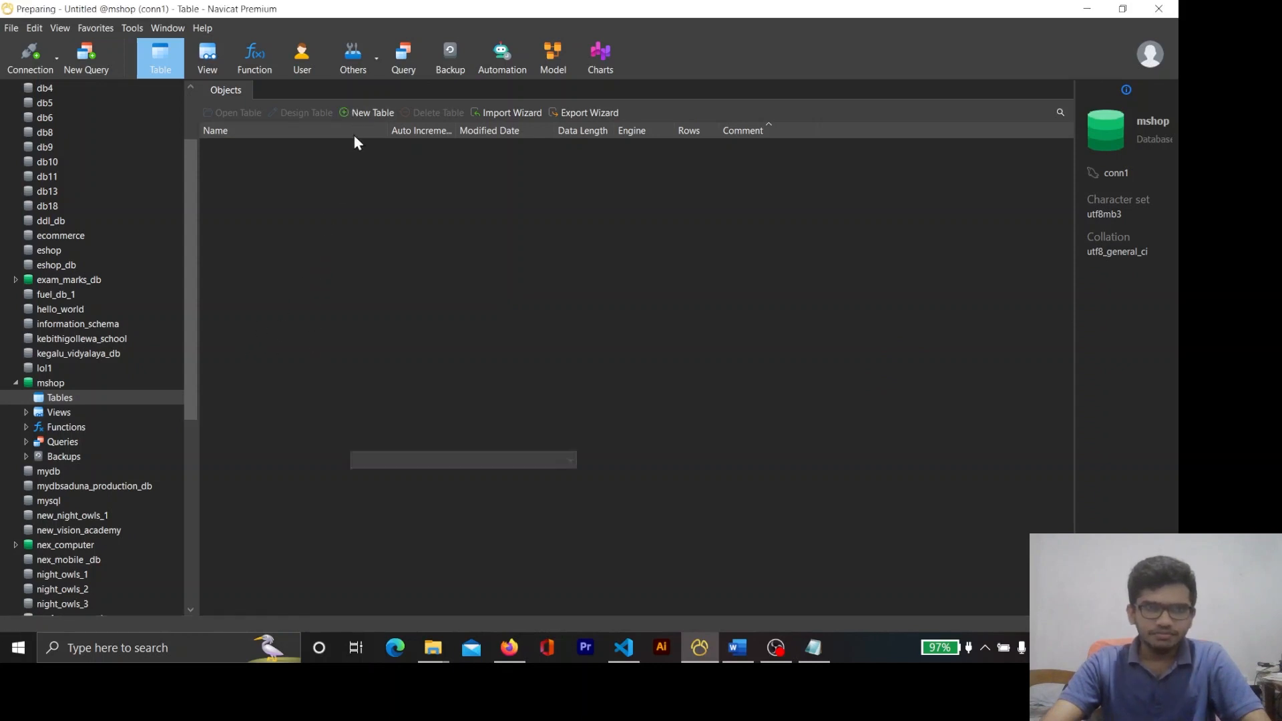
click(60, 386)
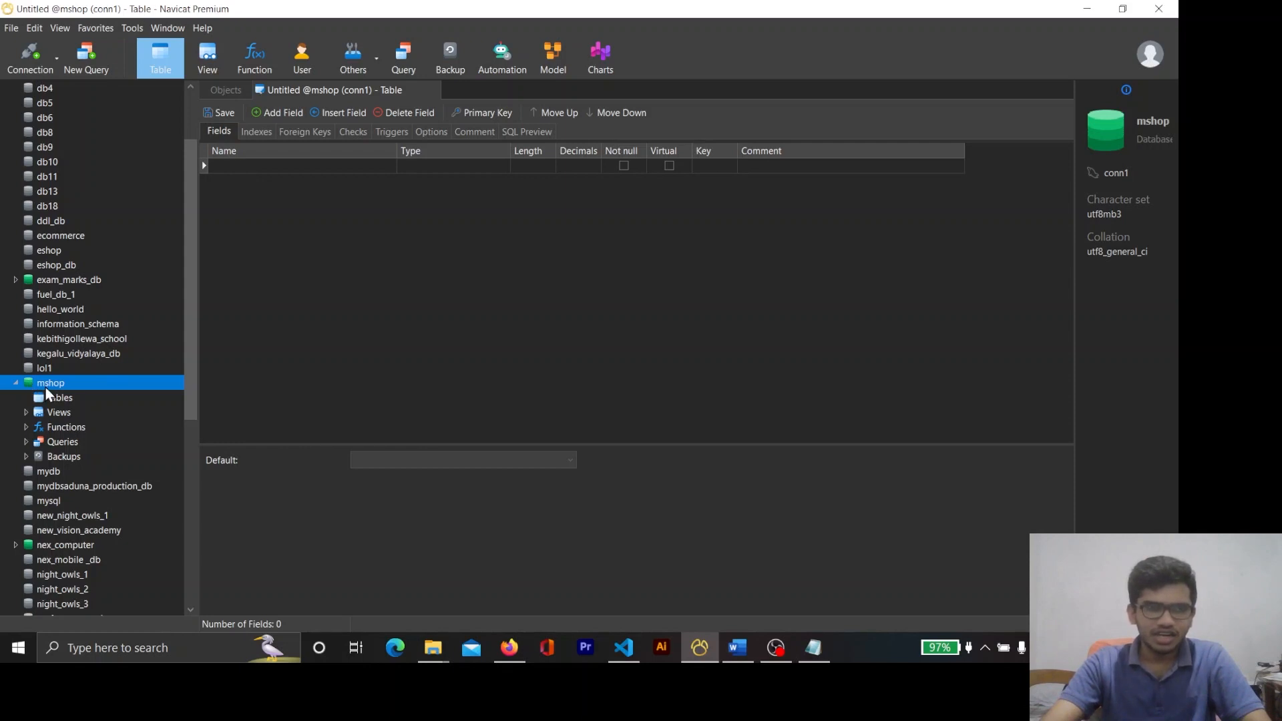
click(220, 91)
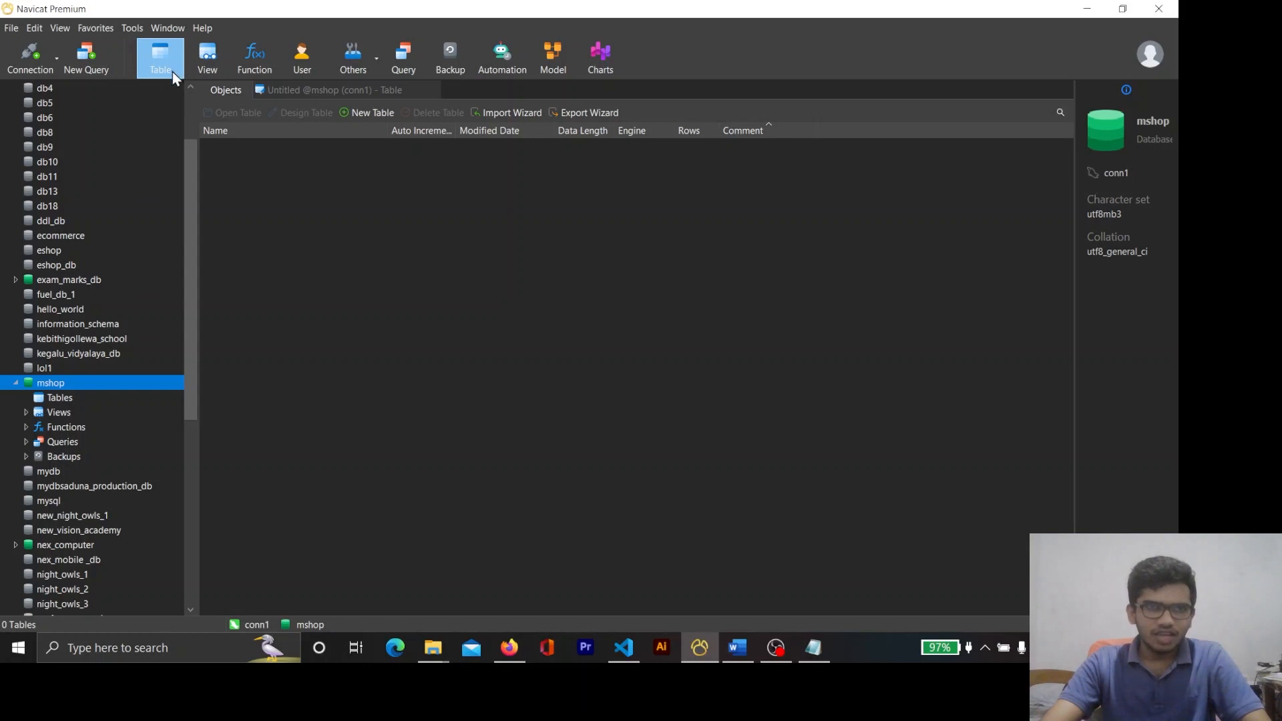
click(354, 112)
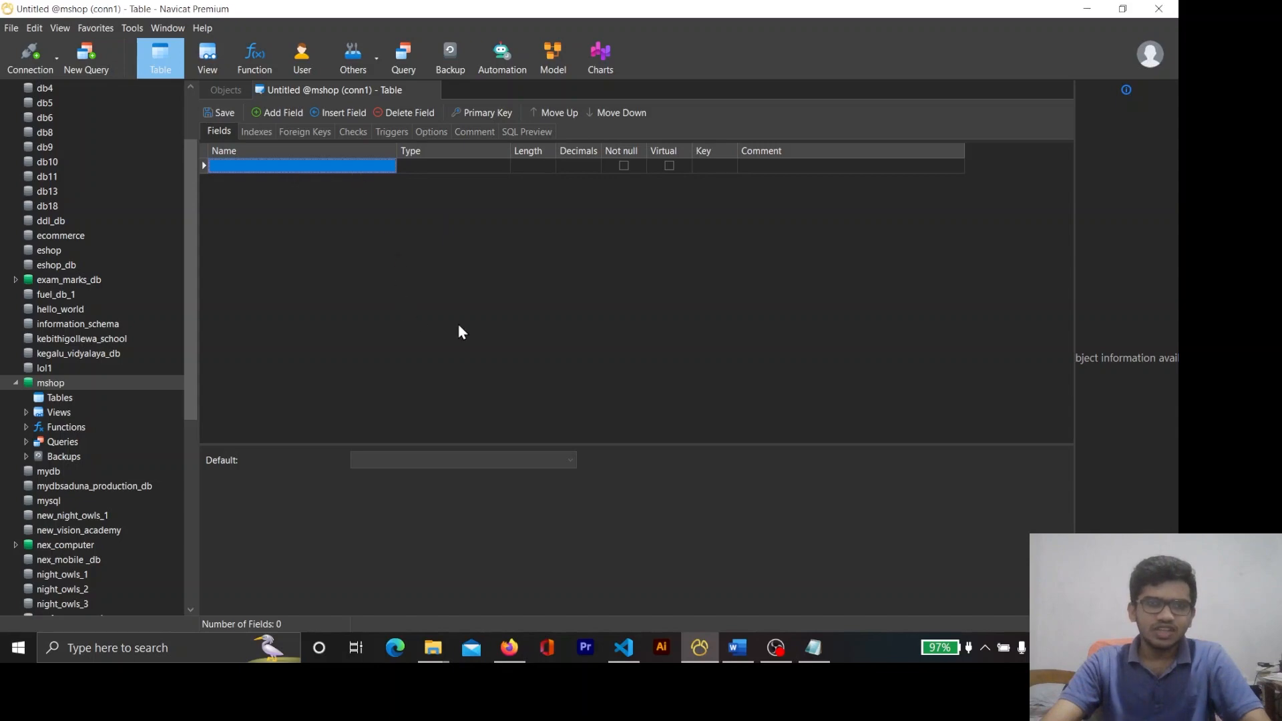
Copy the column name "cus_id" from the customer specification in Firefox and enter it as the new table's first field name in Navicat Premium
click(510, 648)
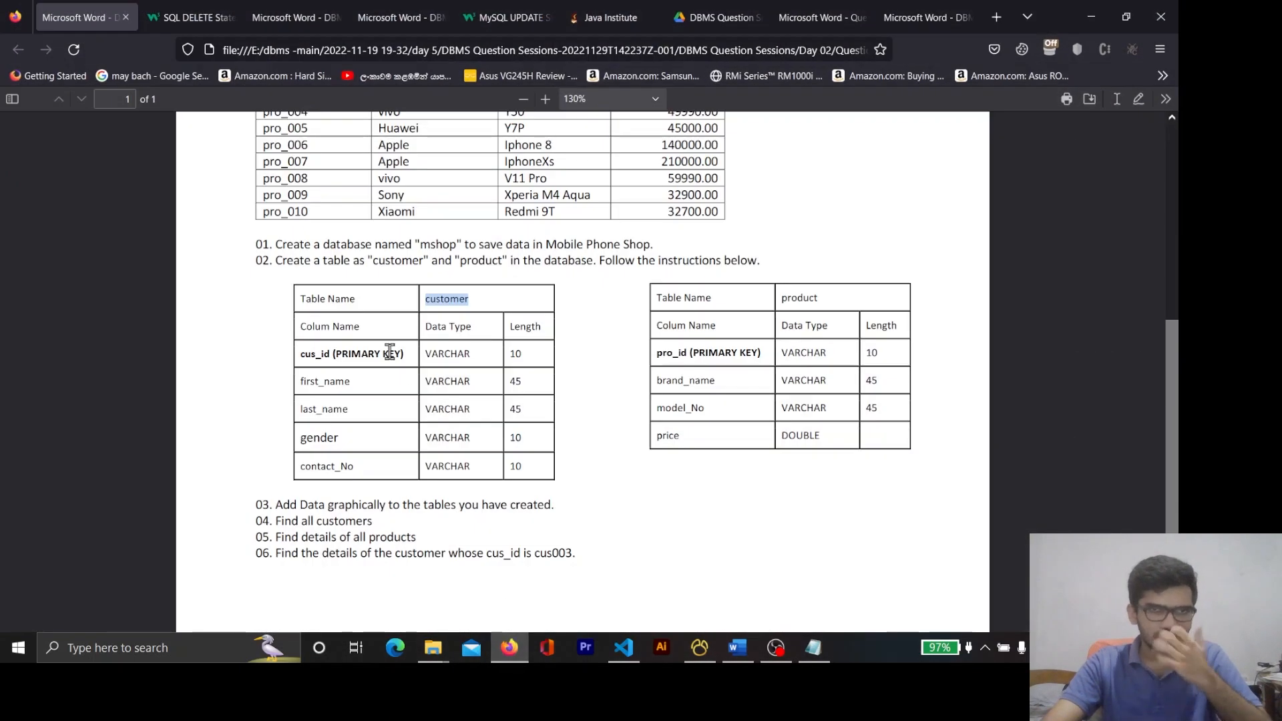
drag(301, 354, 329, 354)
key(ctrl+c)
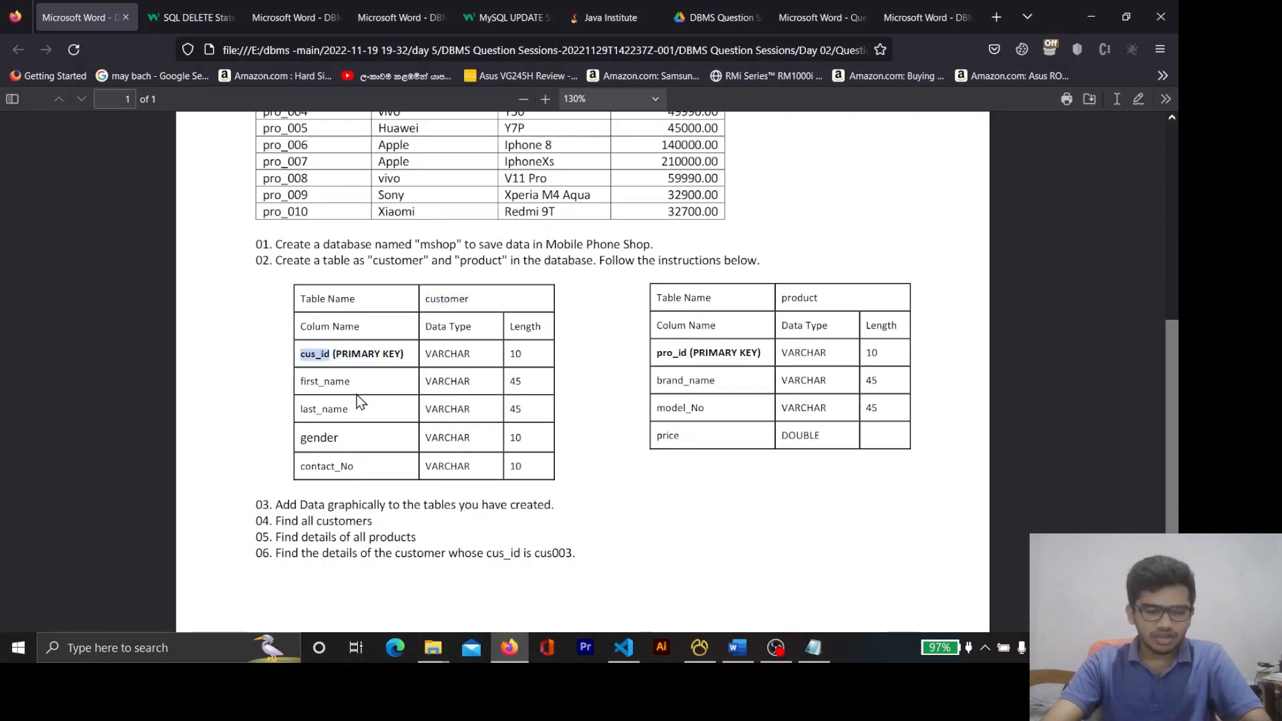
key(alt+Tab)
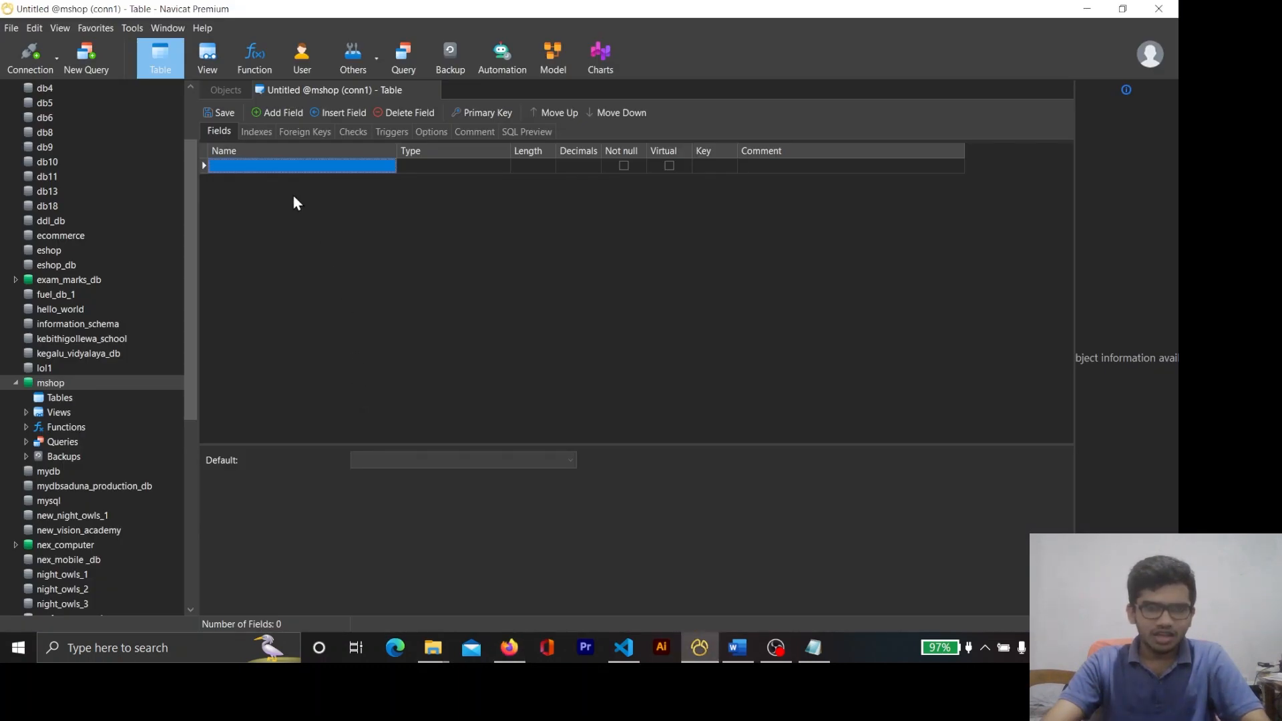
click(287, 166)
key(alt+Tab)
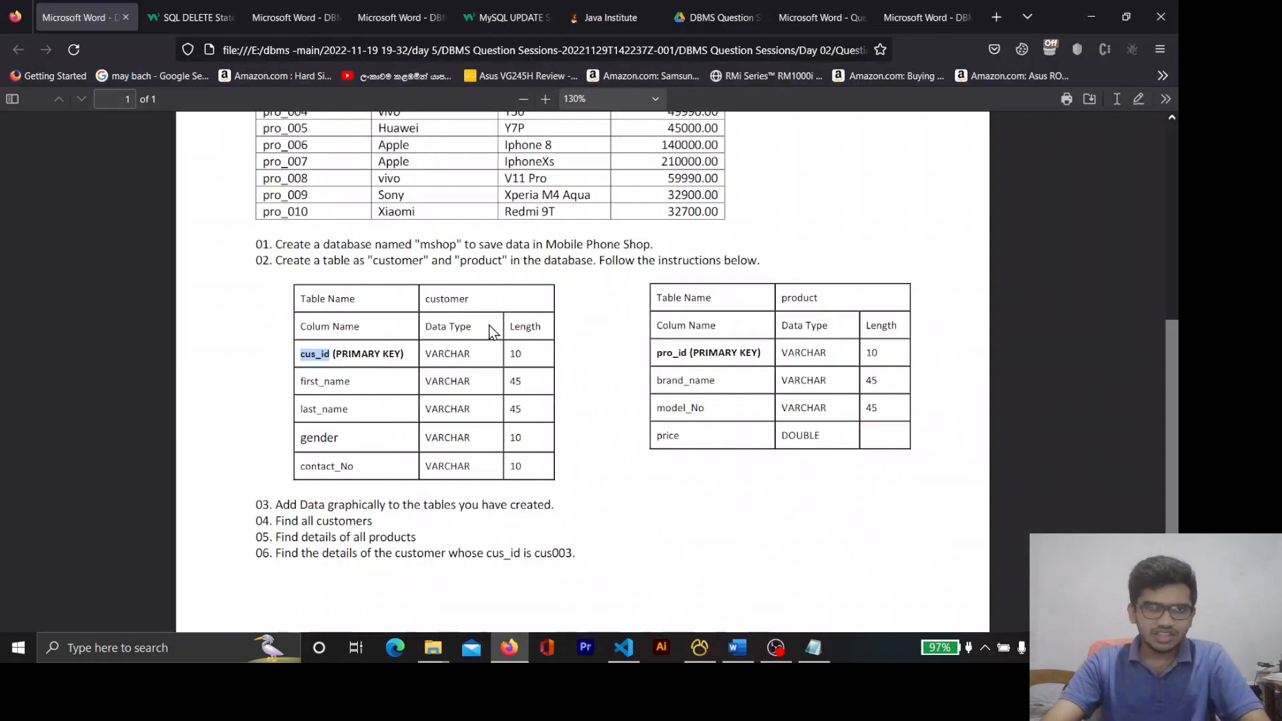
click(443, 297)
double_click(446, 298)
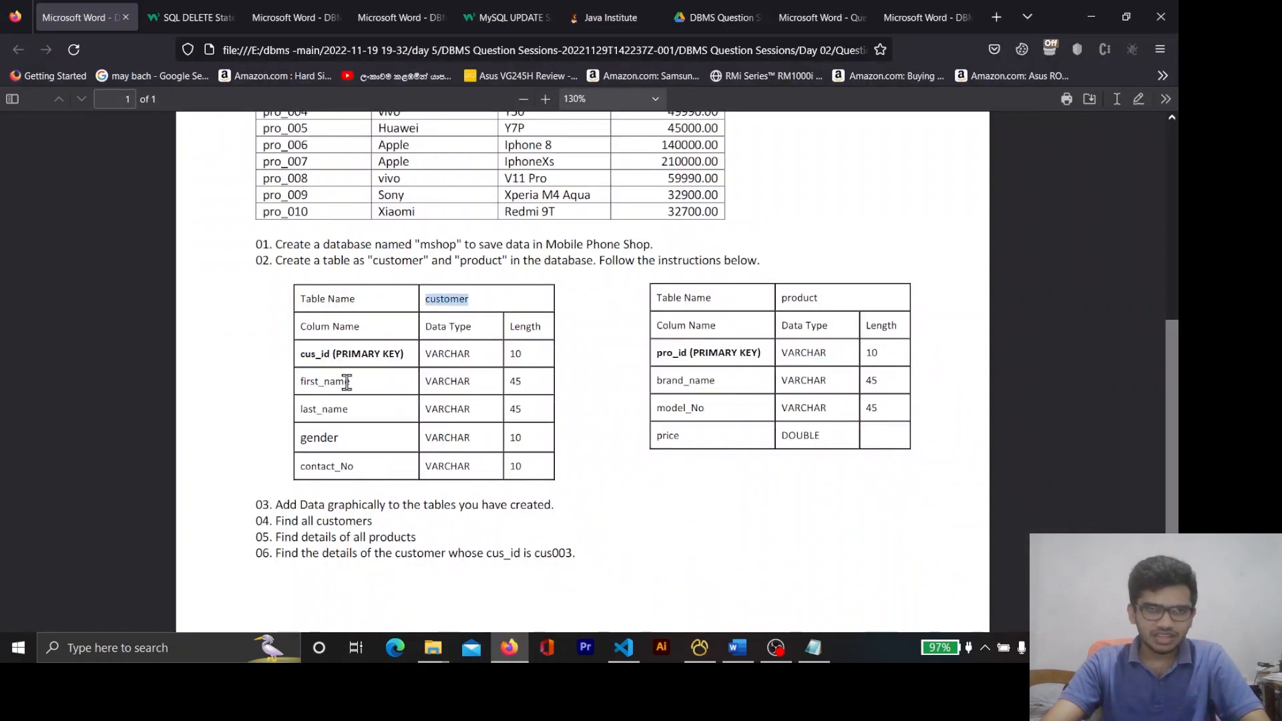
key(alt+Tab)
key(ctrl+v)
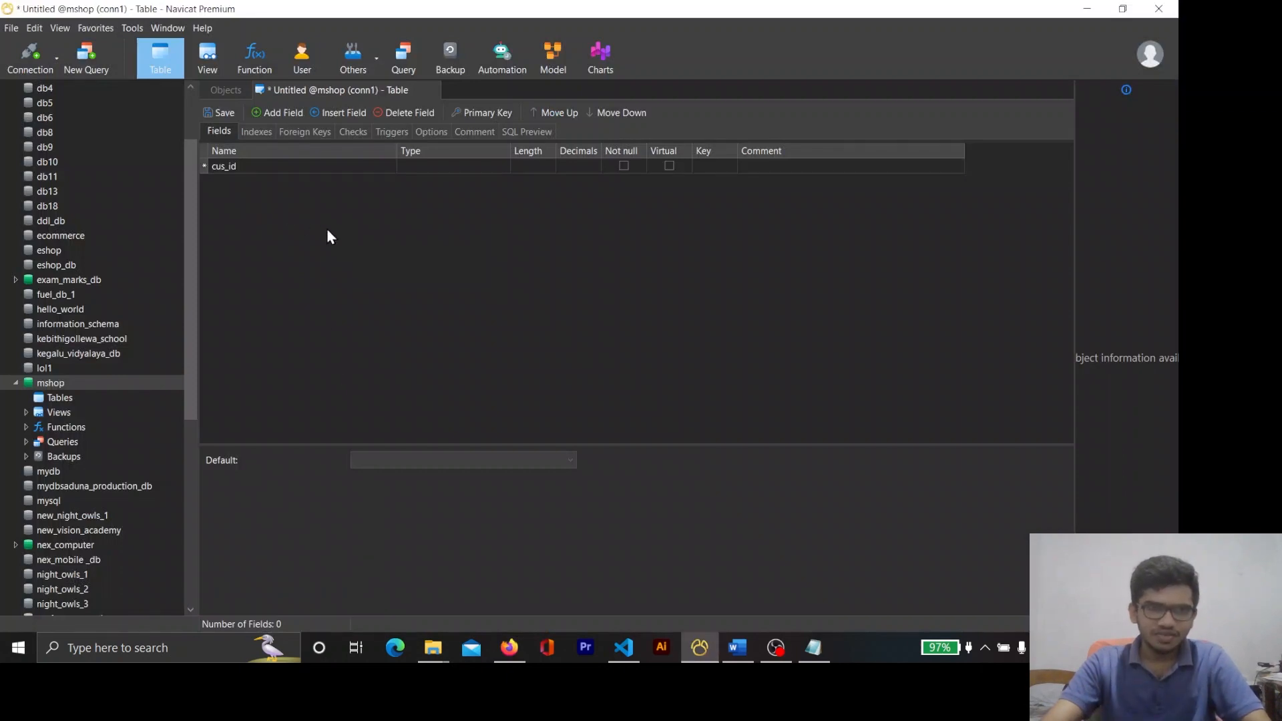
key(Return)
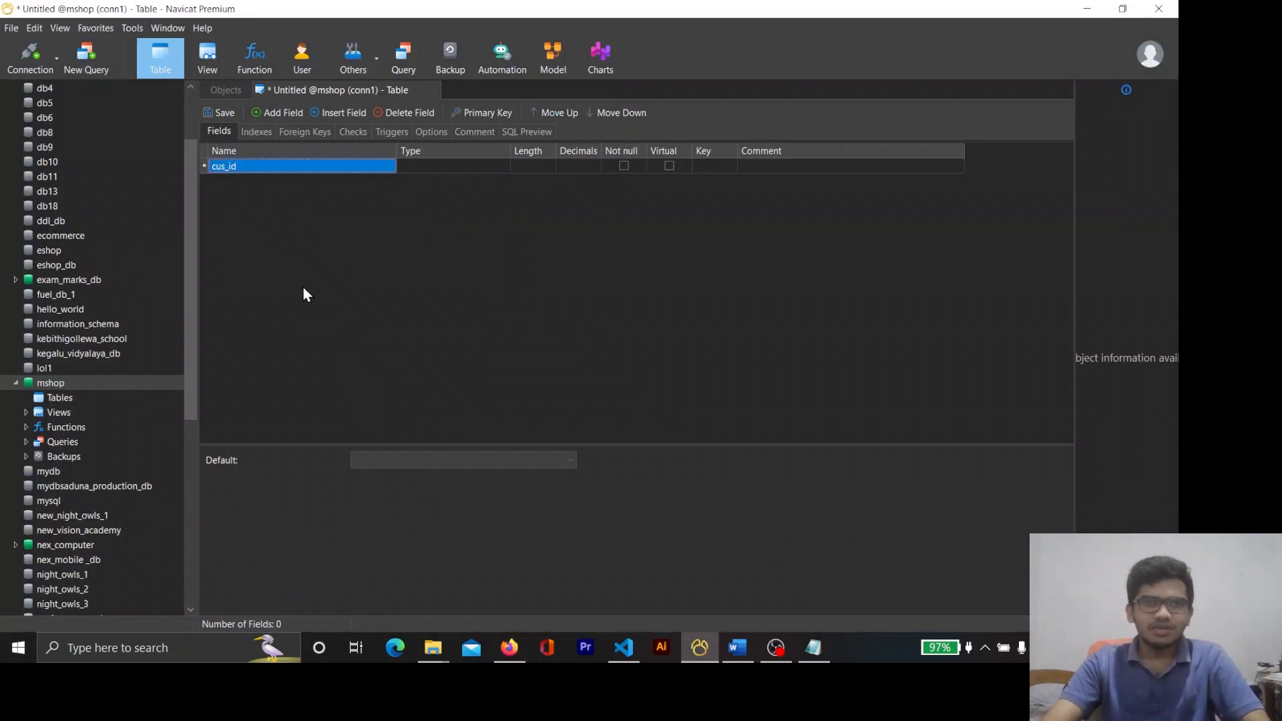
Set the cus_id field's type to varchar and its length to 10, checking the customer specification in Firefox
click(425, 167)
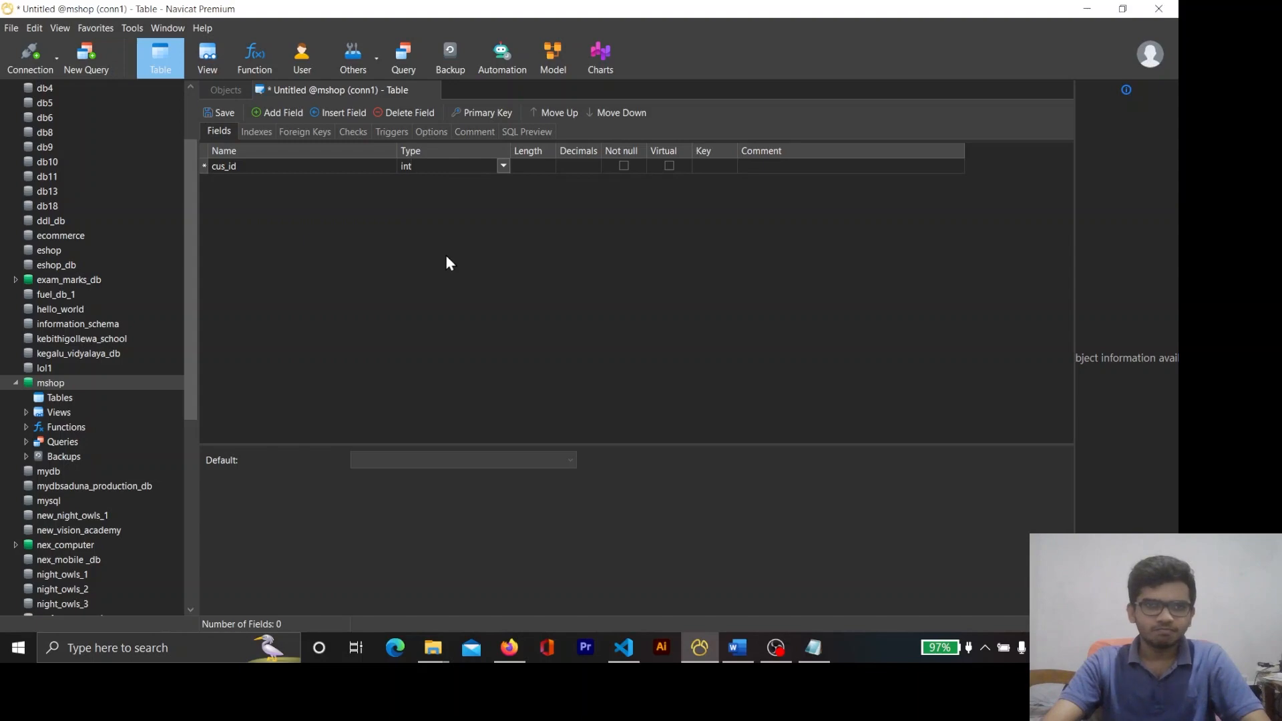
key(alt+Tab)
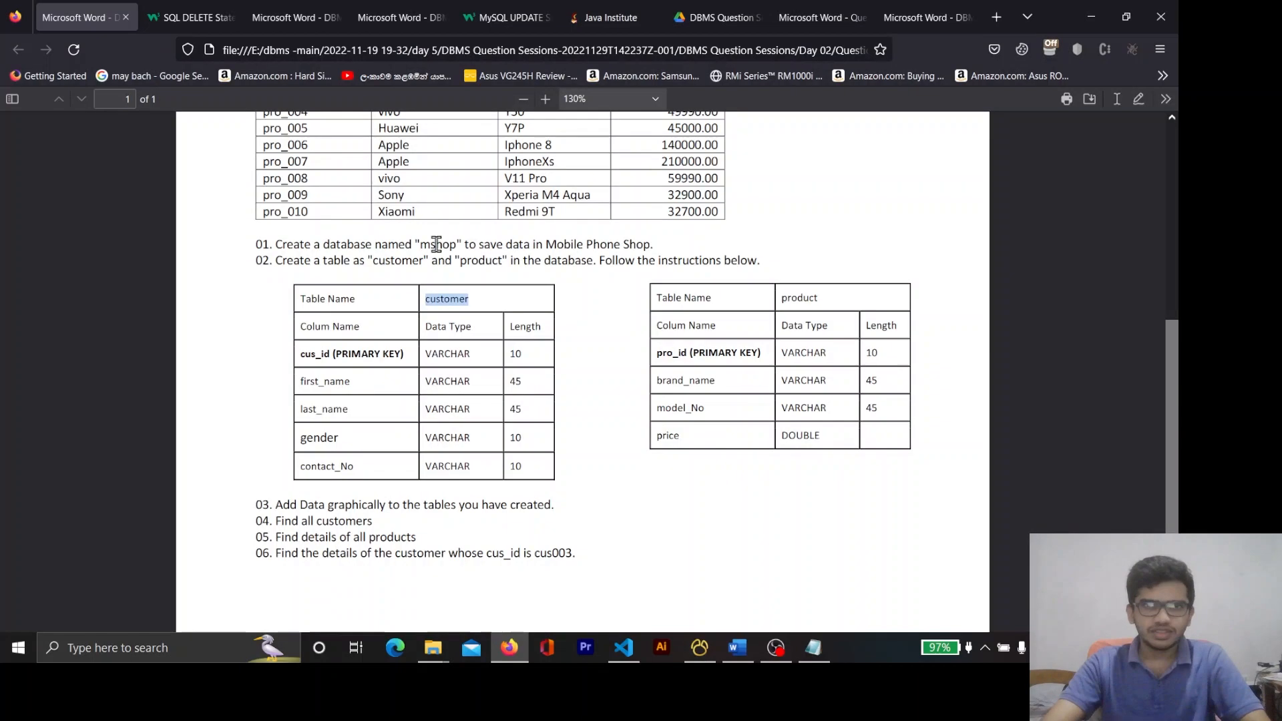
key(alt+Tab)
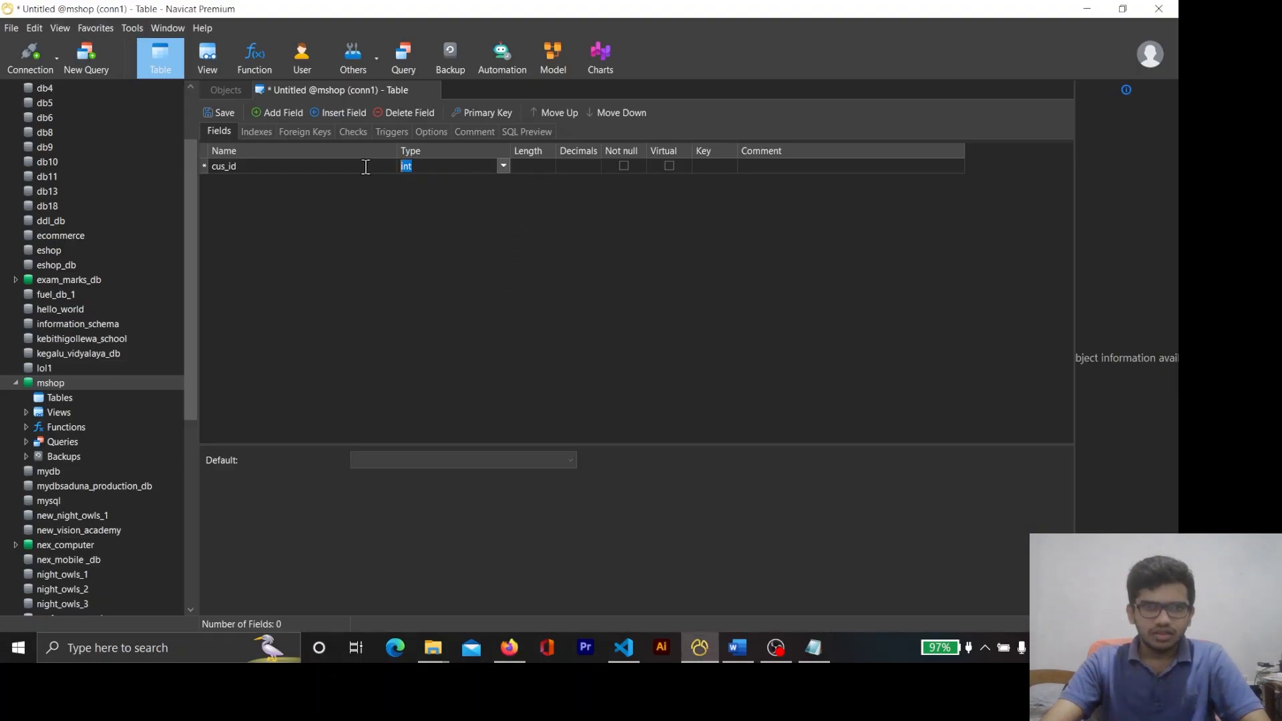
key(Caps_Lock)
text(varchar)
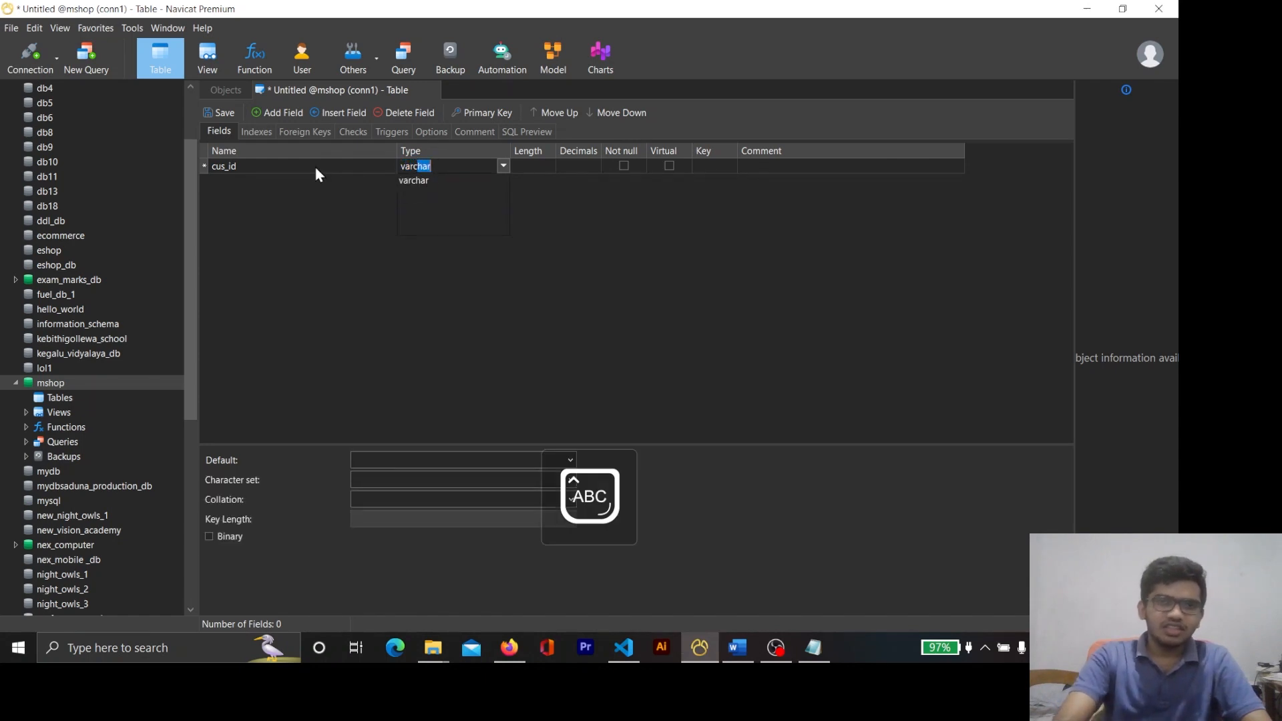
key(Return)
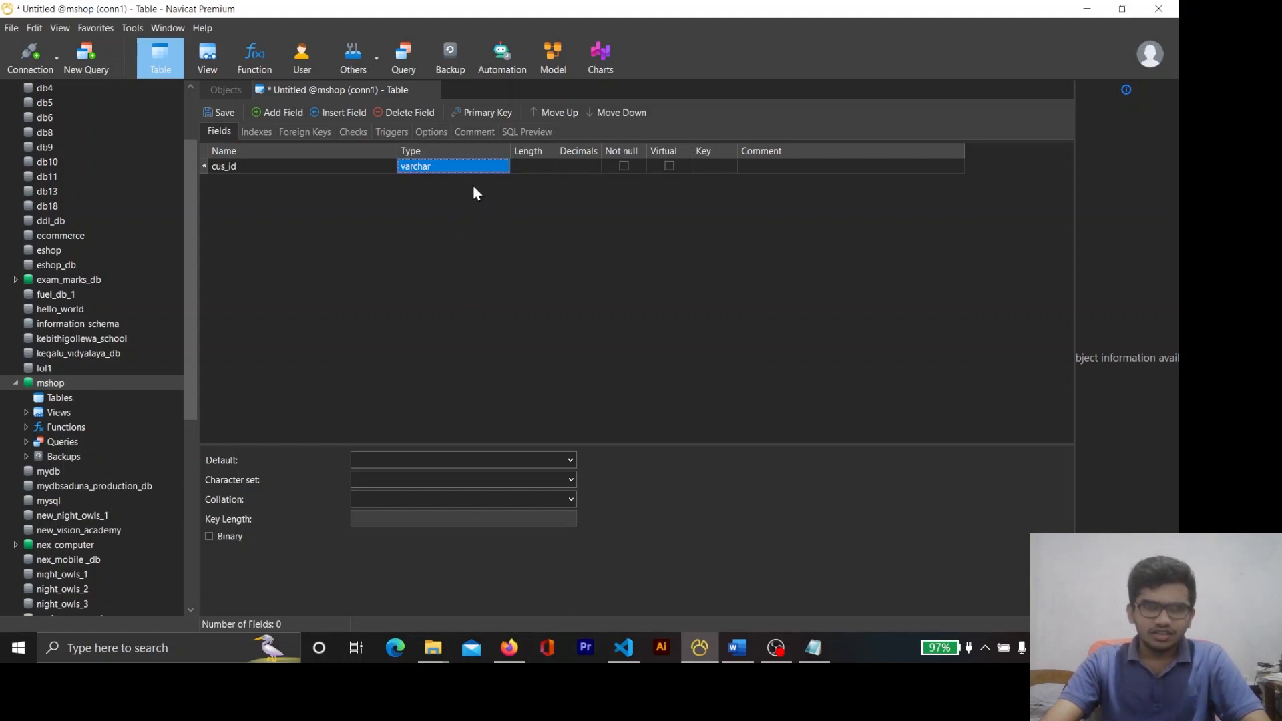
click(539, 167)
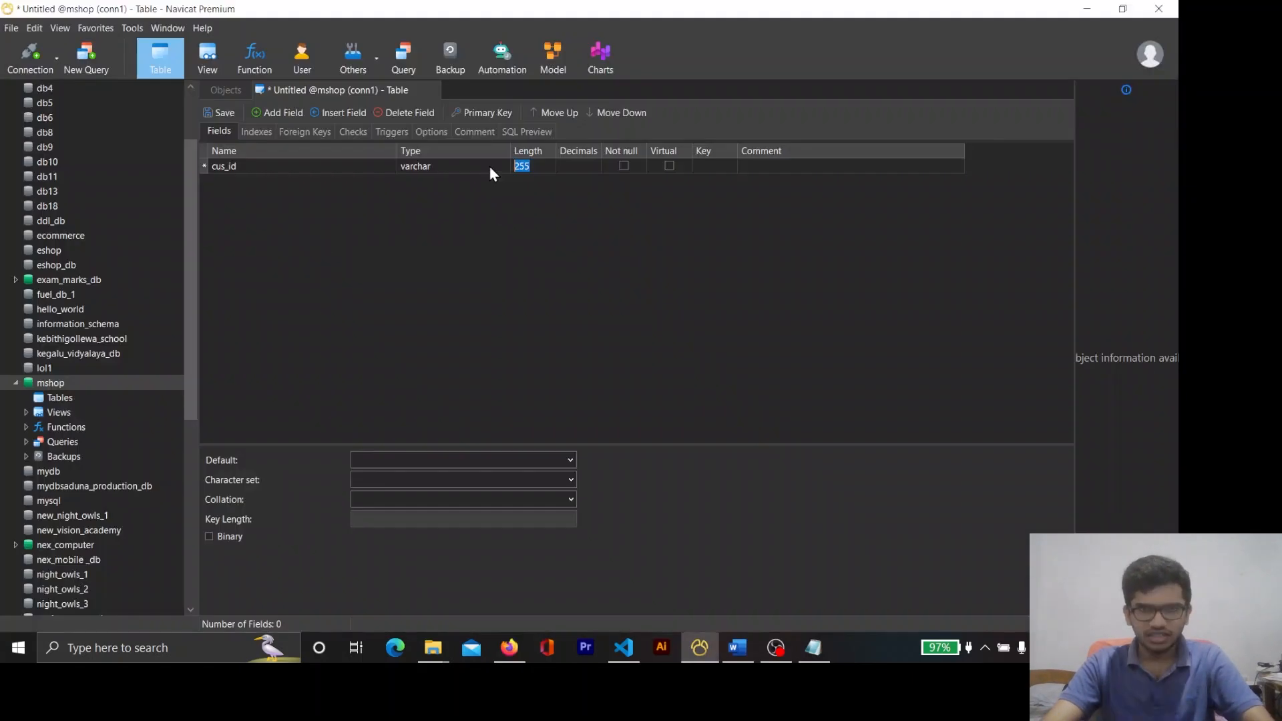
text(10)
key(Return)
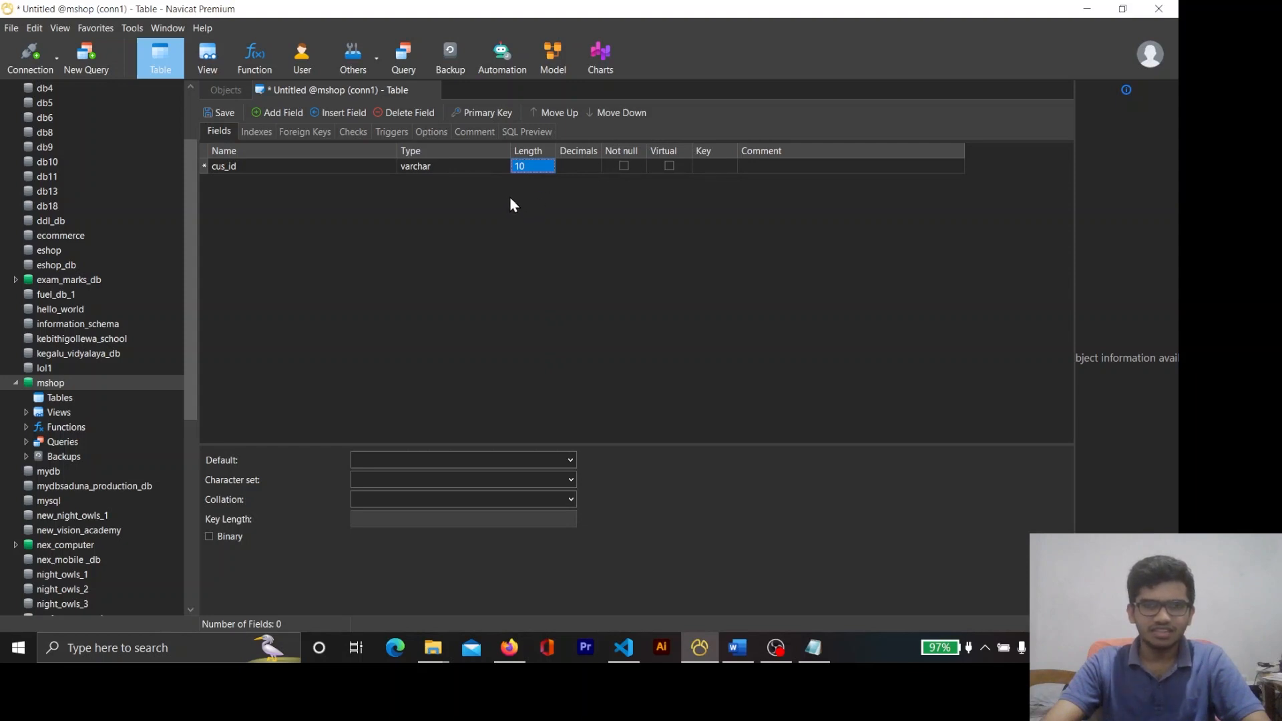
click(440, 165)
drag(441, 165, 363, 163)
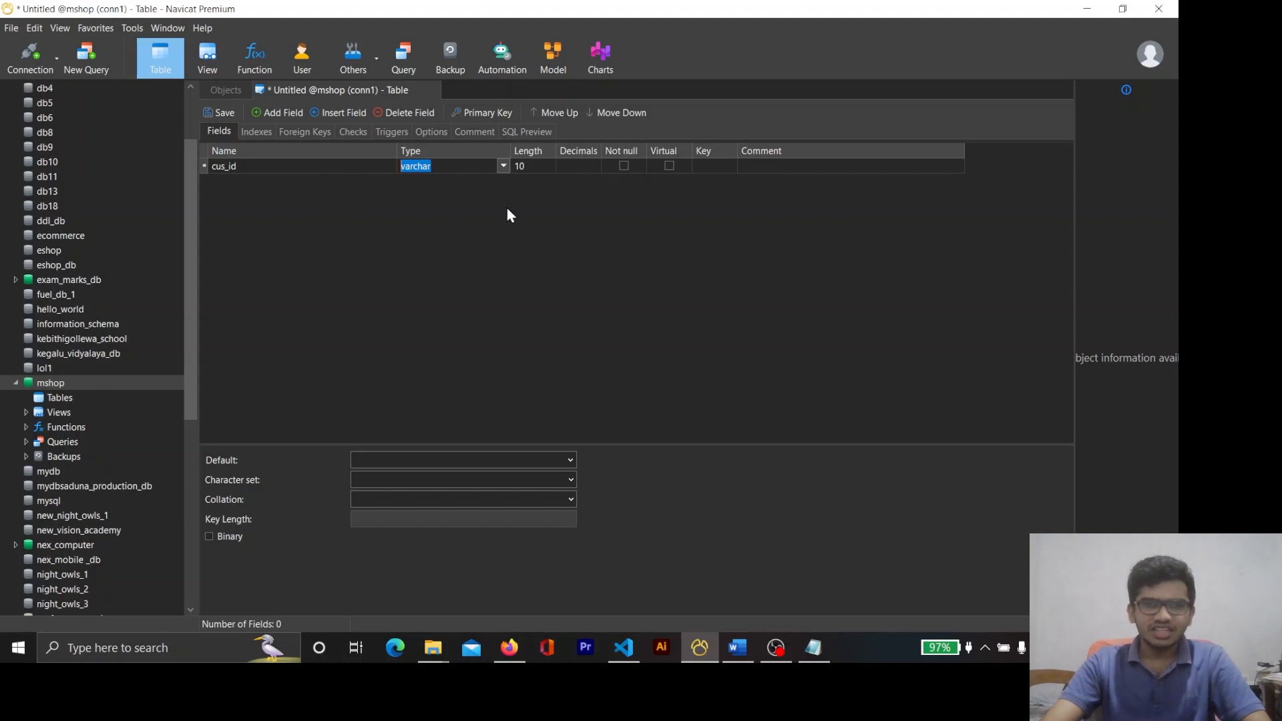
click(456, 197)
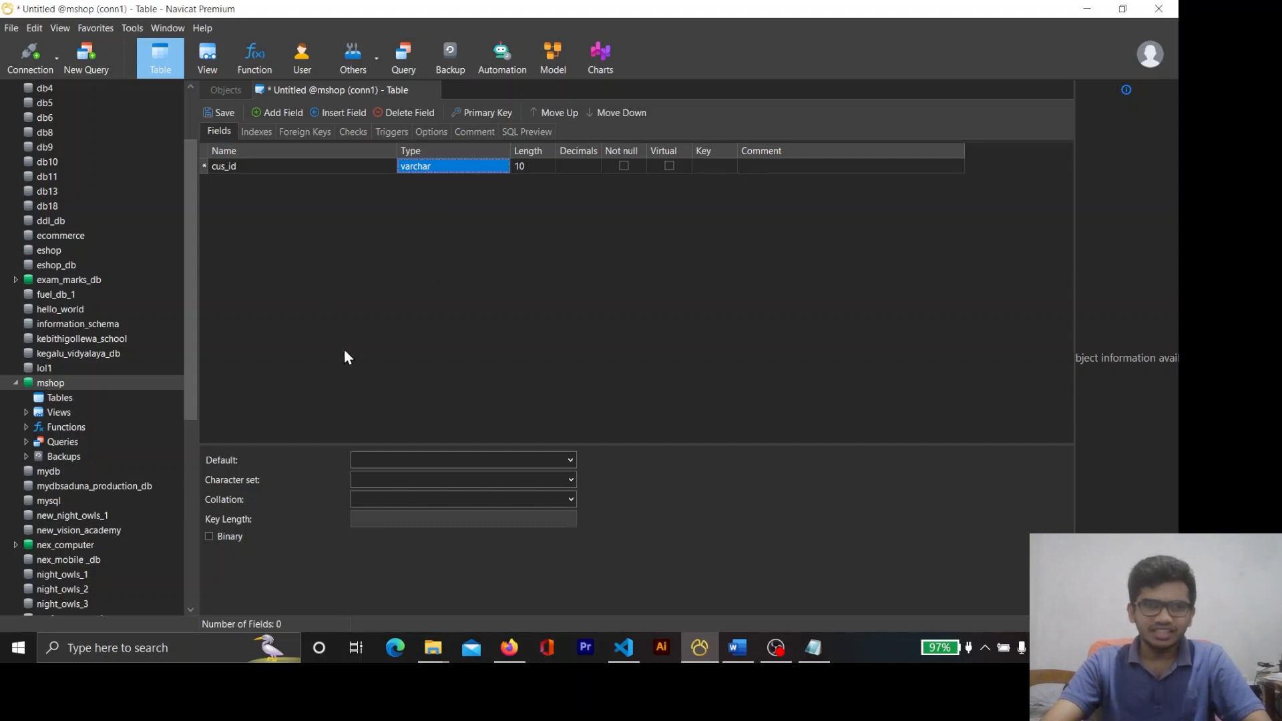
Add a second field and name it "first_name", copying the name from the customer specification in Firefox
click(265, 114)
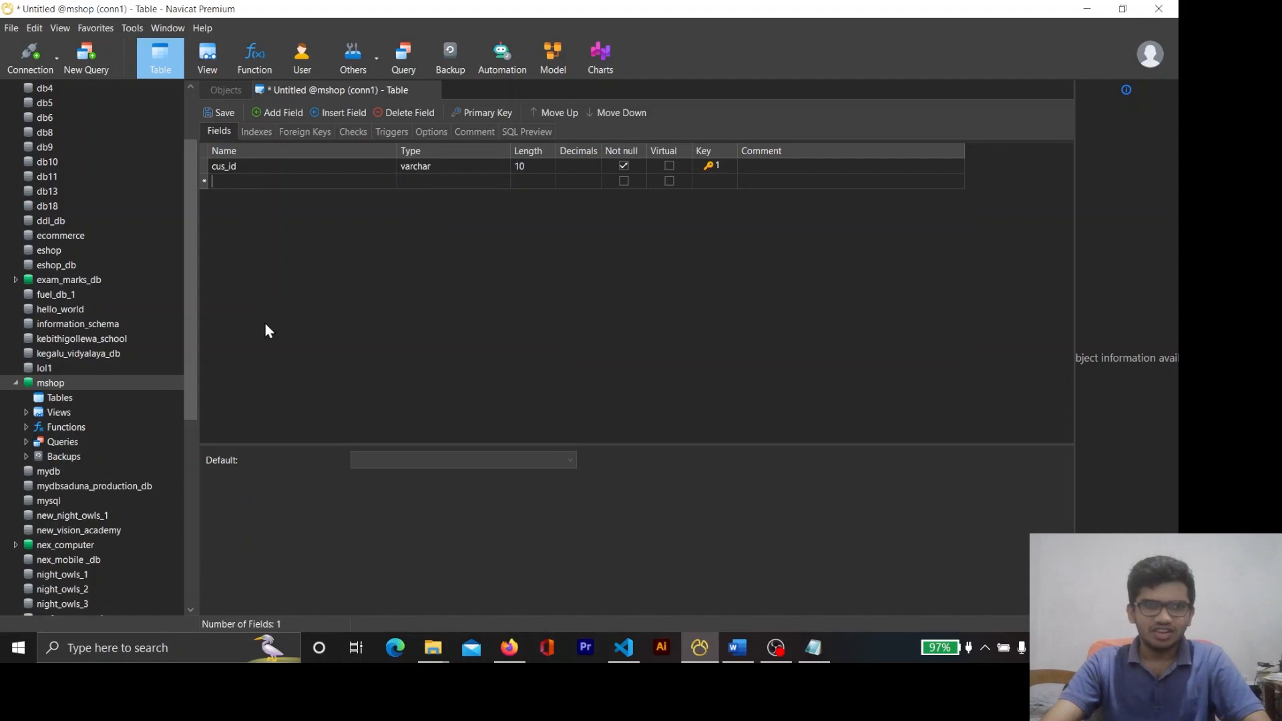
key(alt+Tab)
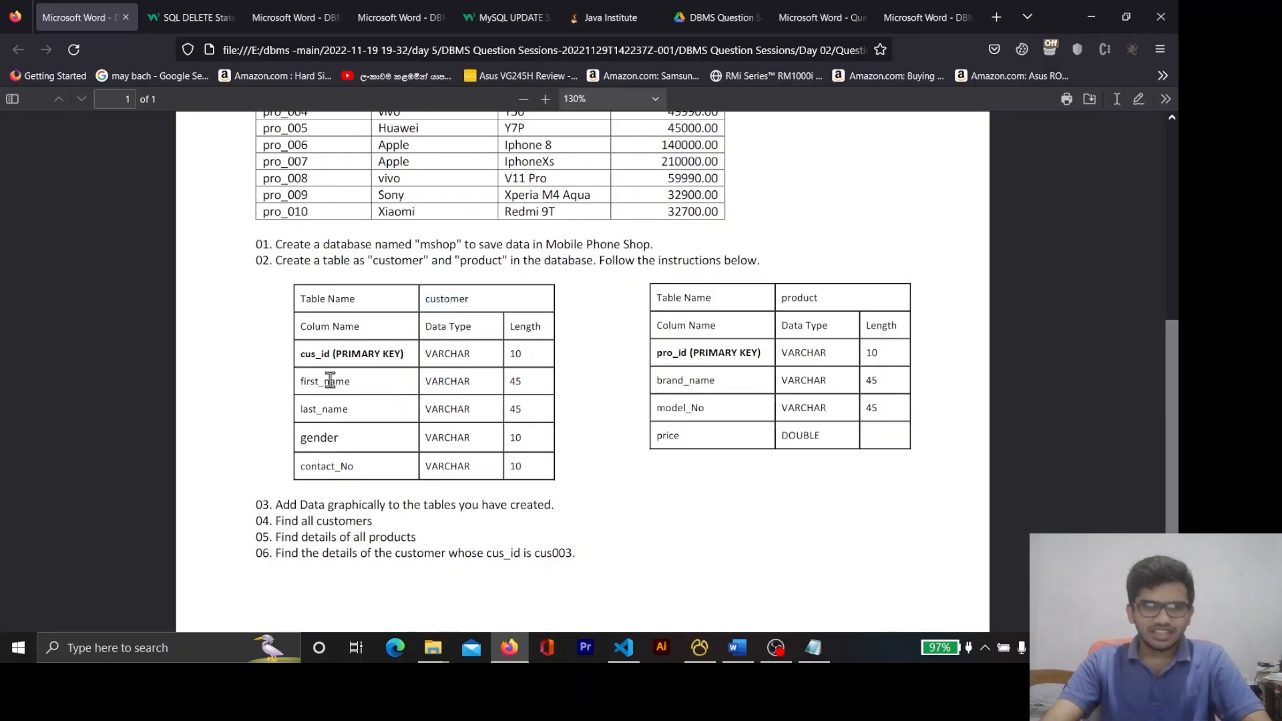
double_click(330, 380)
key(ctrl+c)
key(alt+Tab)
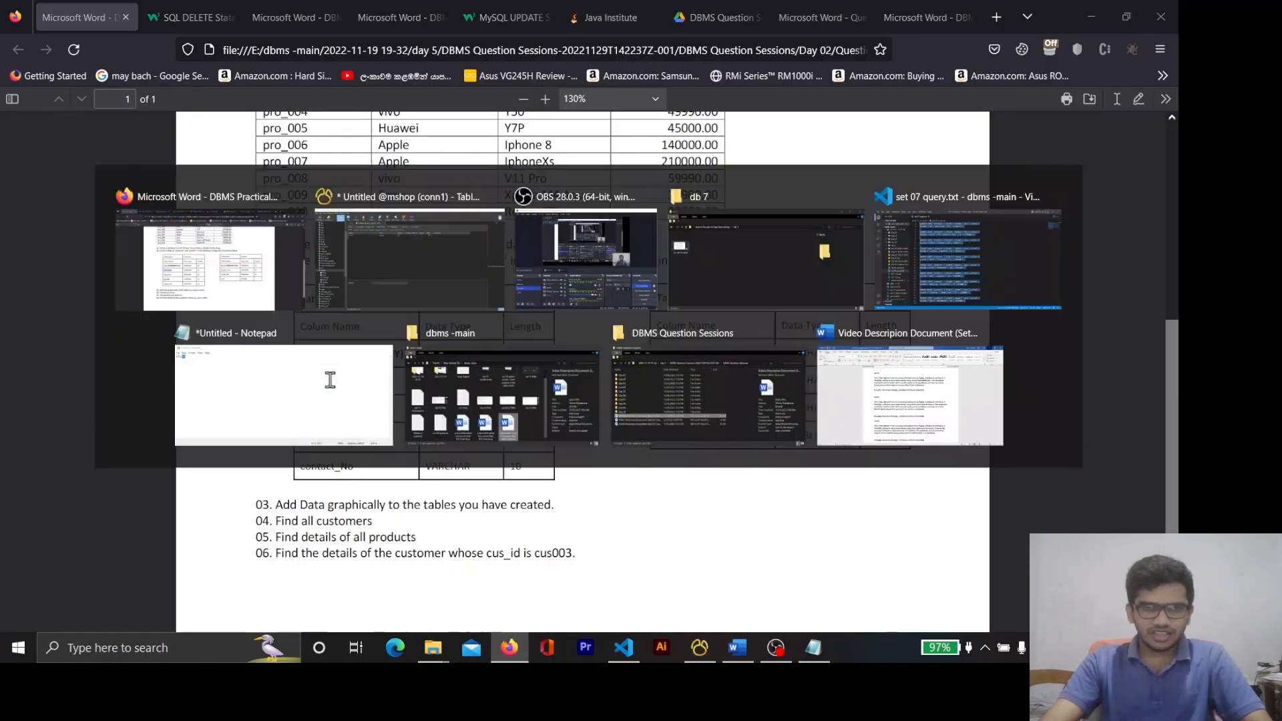
key(ctrl+v)
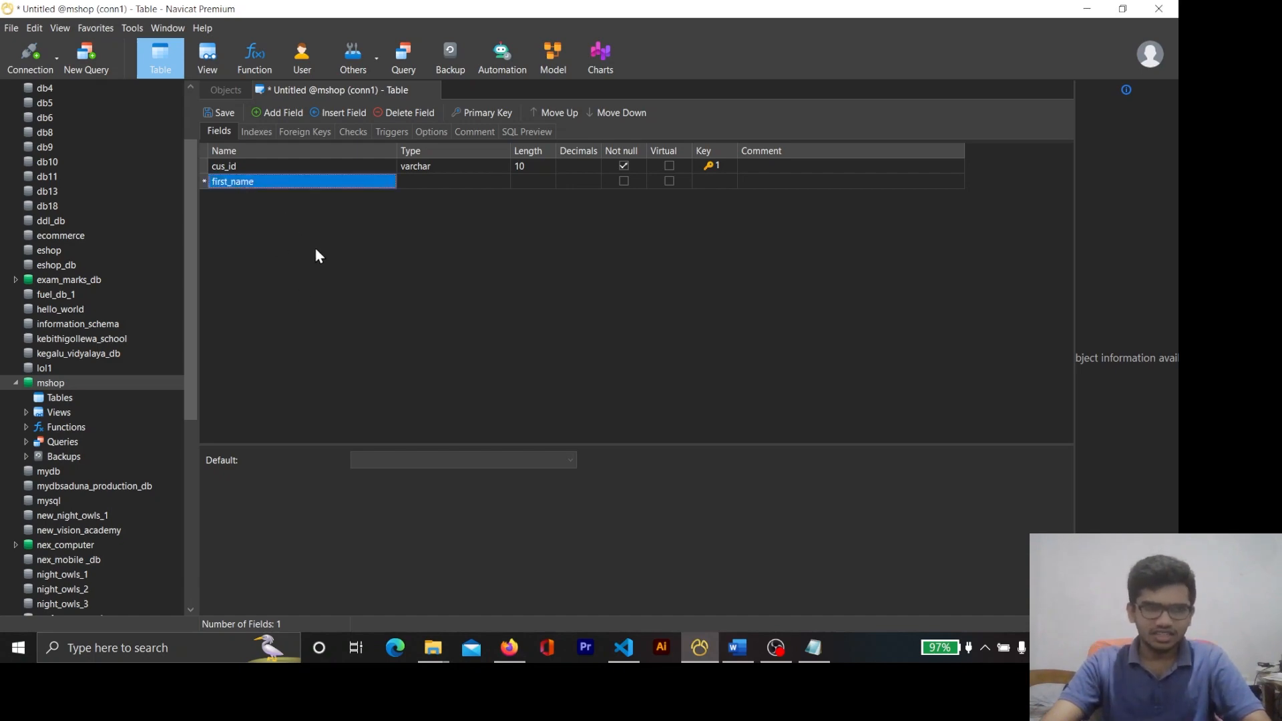
Give the first_name field type varchar and length 45 as specified in Firefox, and make it not null
key(alt+Tab)
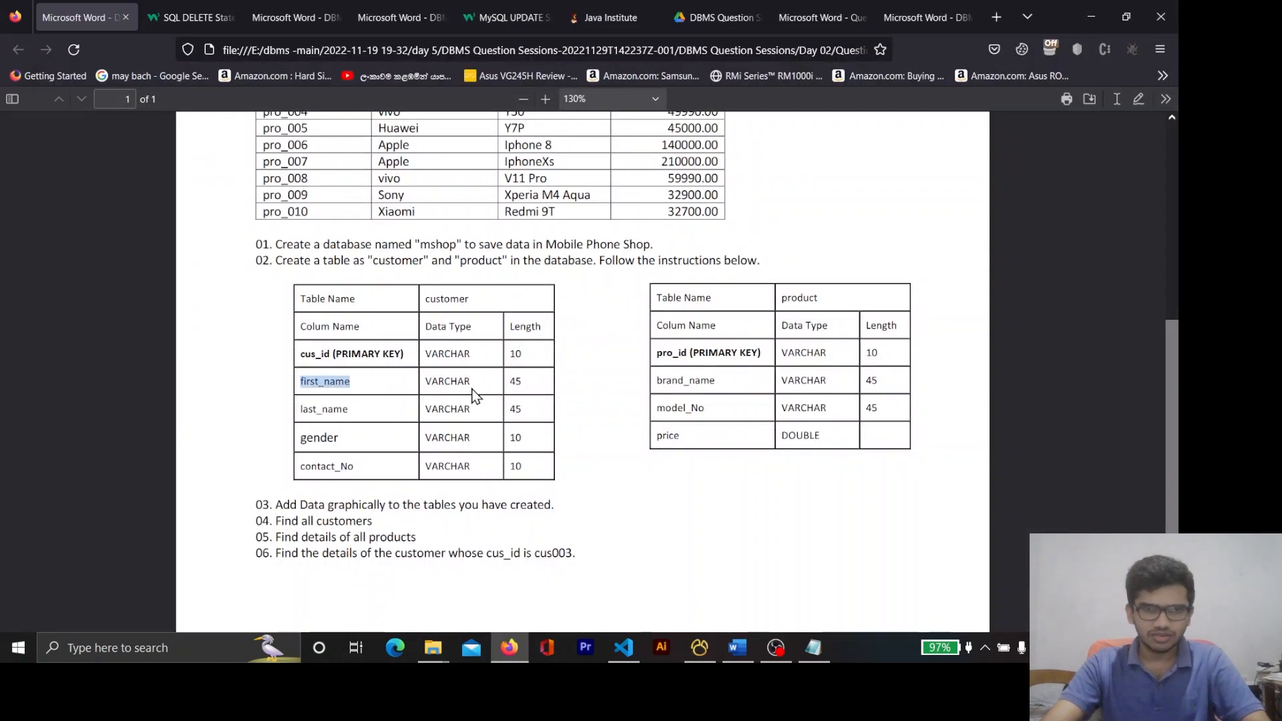
key(alt+Tab)
click(436, 180)
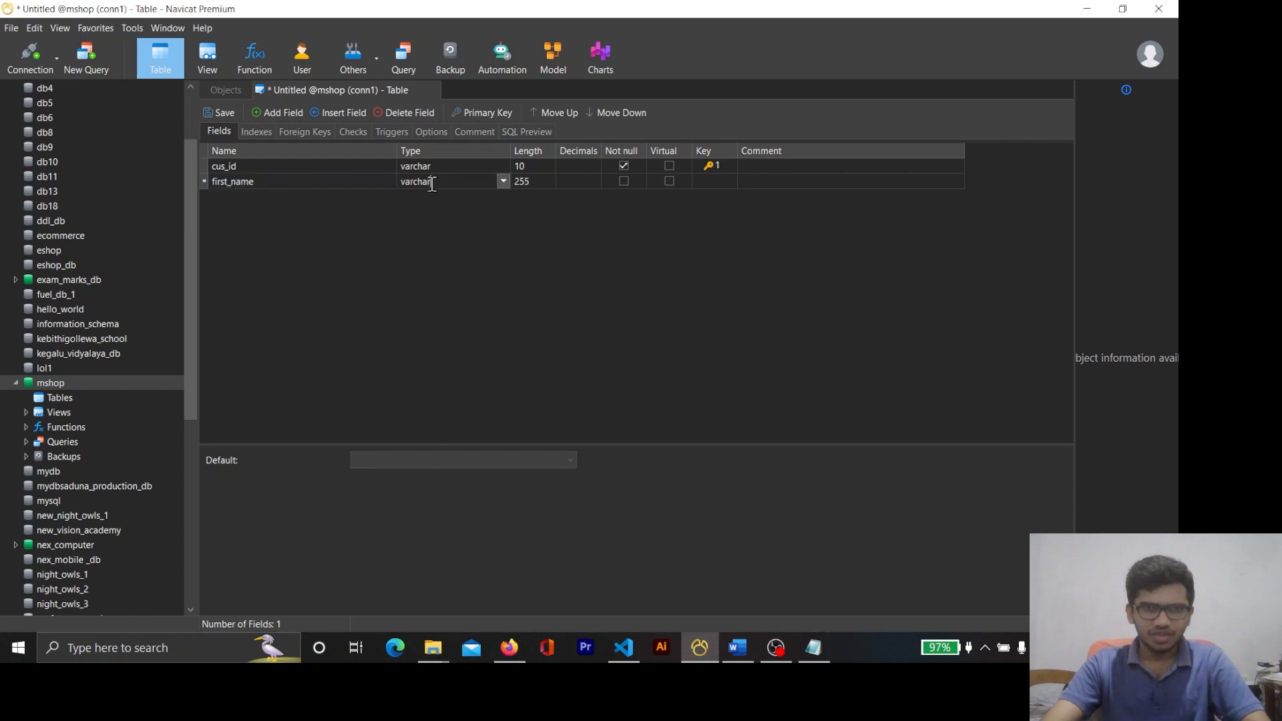
click(538, 183)
drag(540, 183, 482, 174)
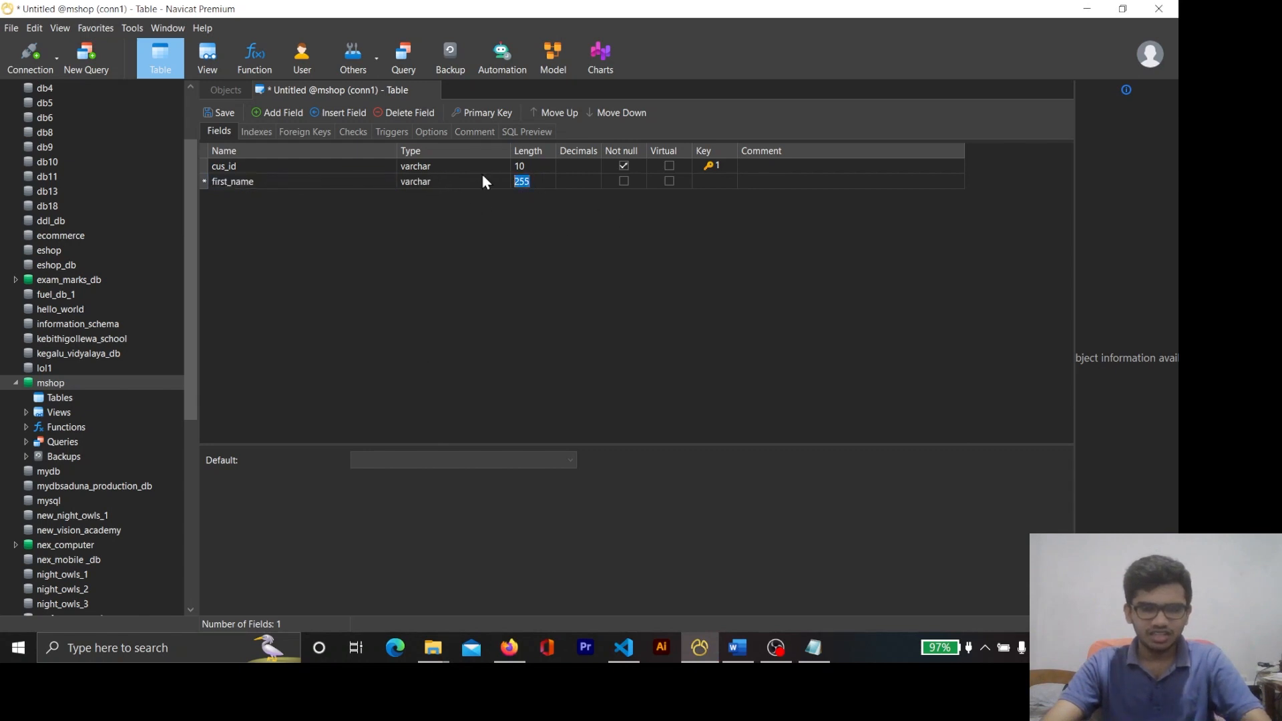
text(45)
key(Return)
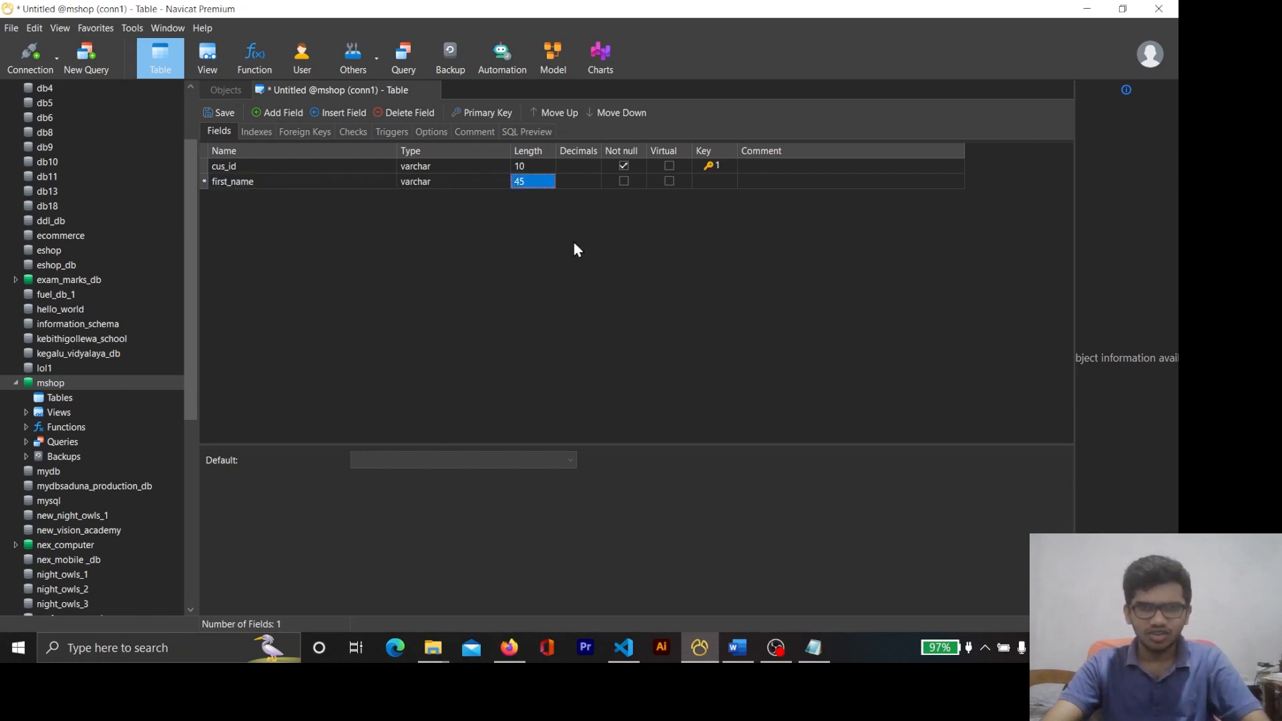
click(623, 181)
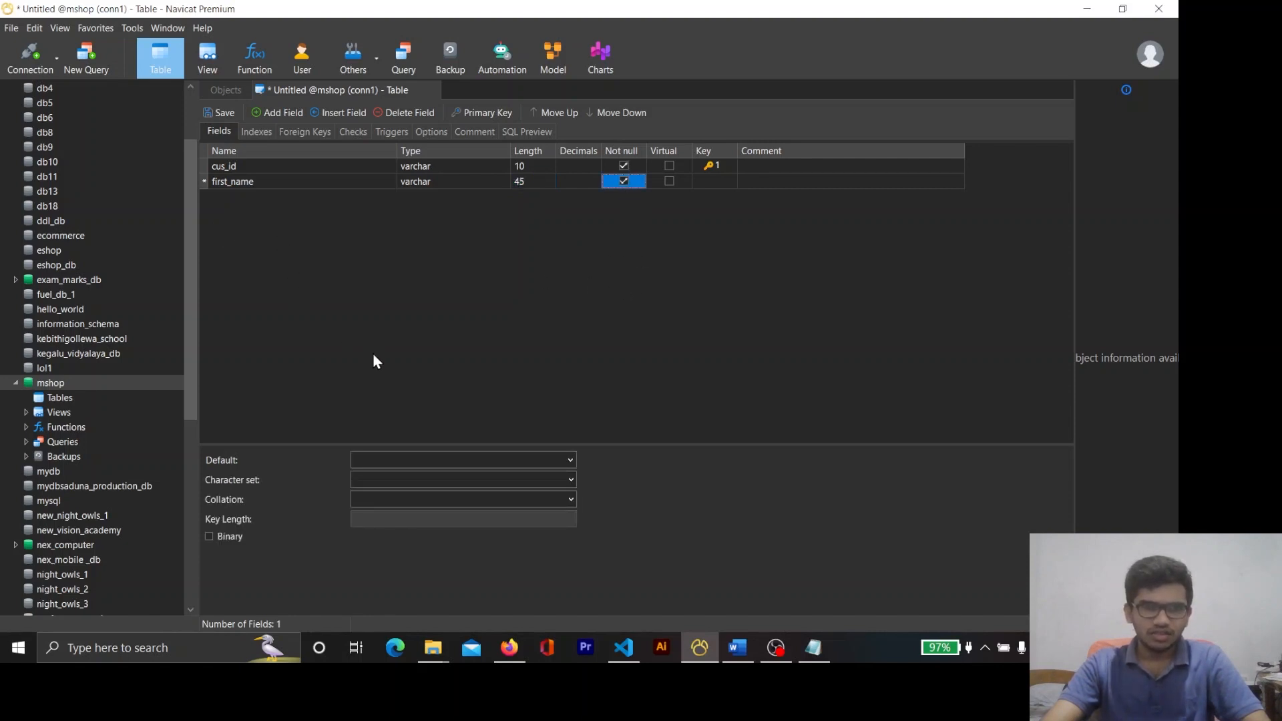
Remove the primary key from the cus_id field and set it again
click(203, 165)
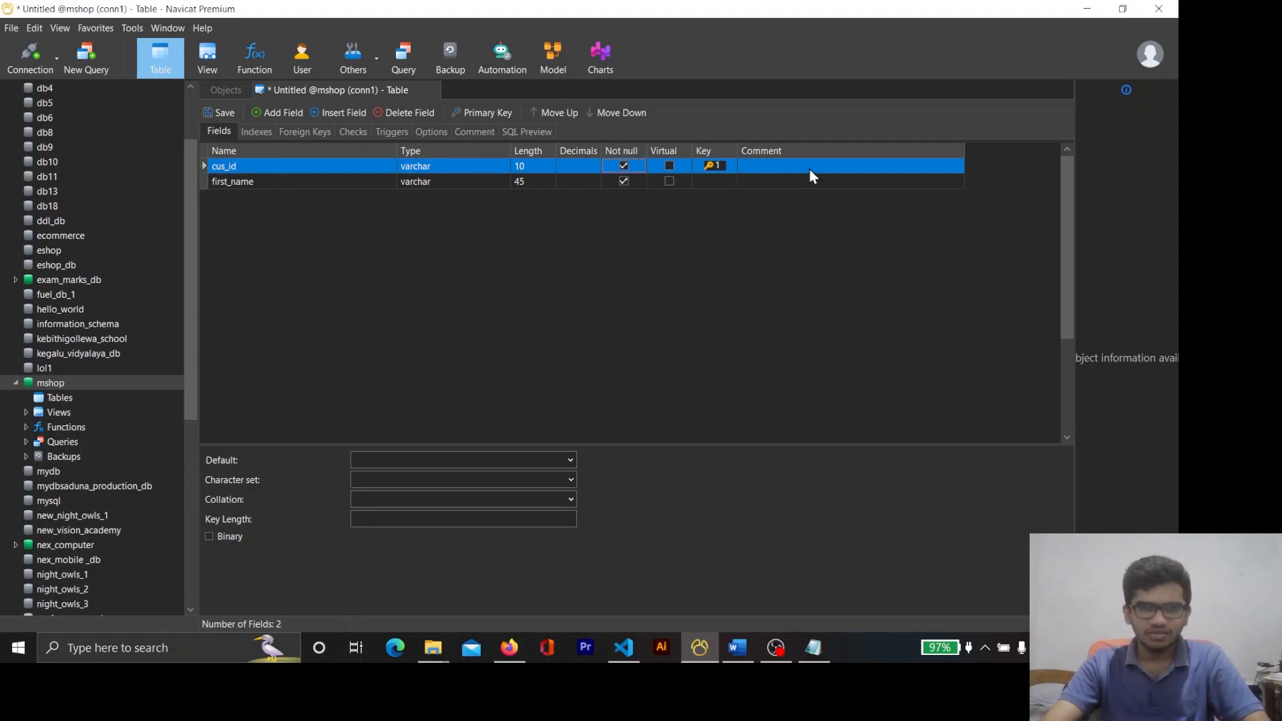
click(713, 165)
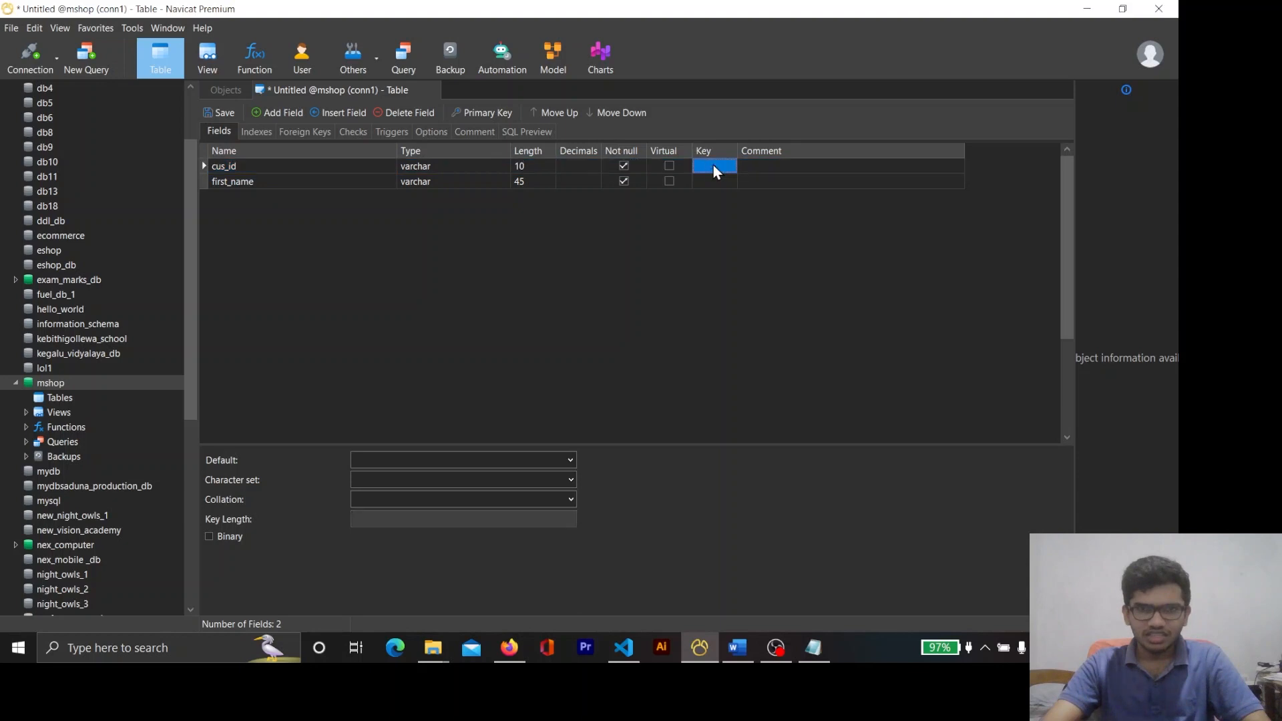
click(713, 166)
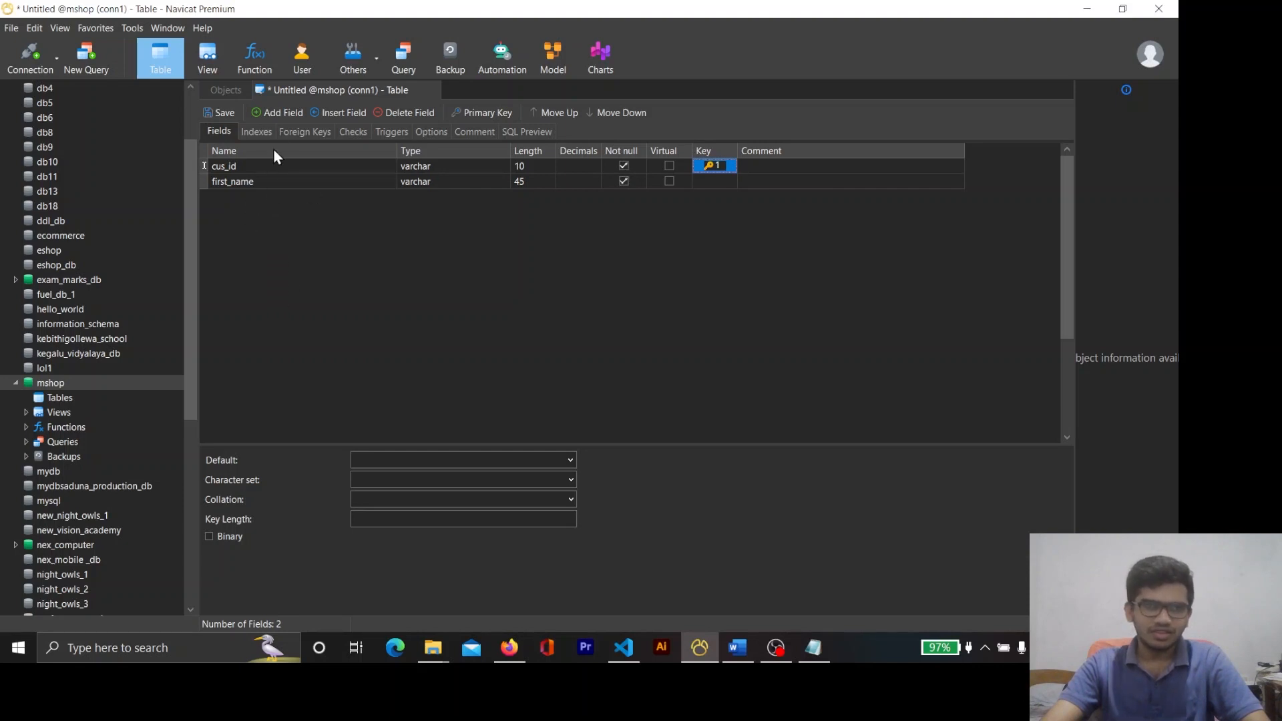
Add a third field and name it "last_name", copying the name from the customer specification in Firefox
click(273, 115)
key(alt+Tab)
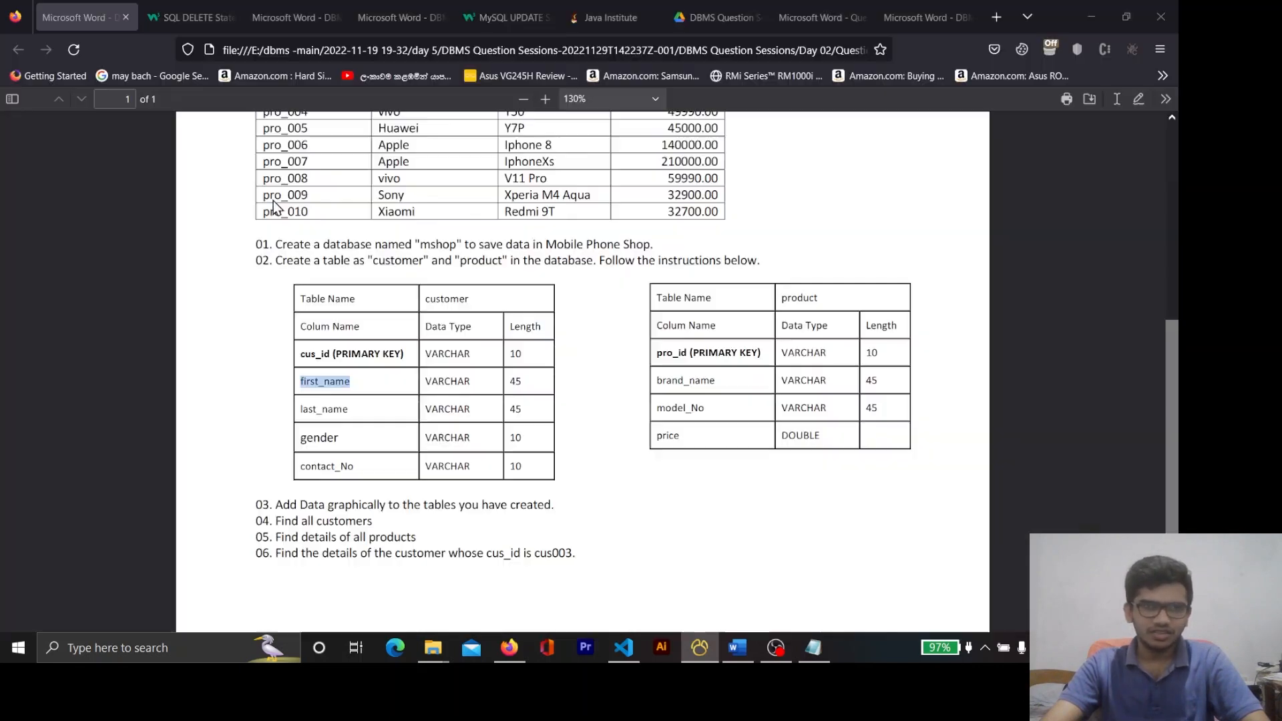
double_click(323, 408)
key(ctrl+c)
key(alt+Tab)
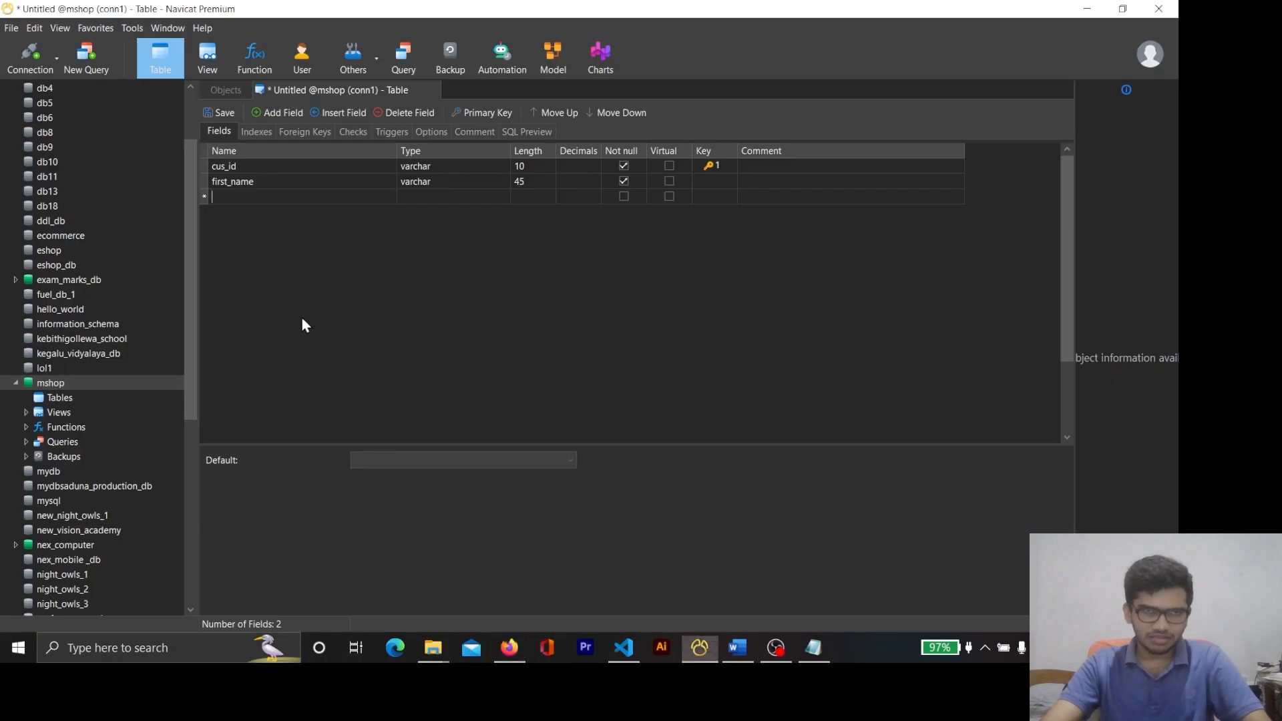
key(ctrl+v)
Give the last_name field type varchar and length 45, and make it not null
click(410, 197)
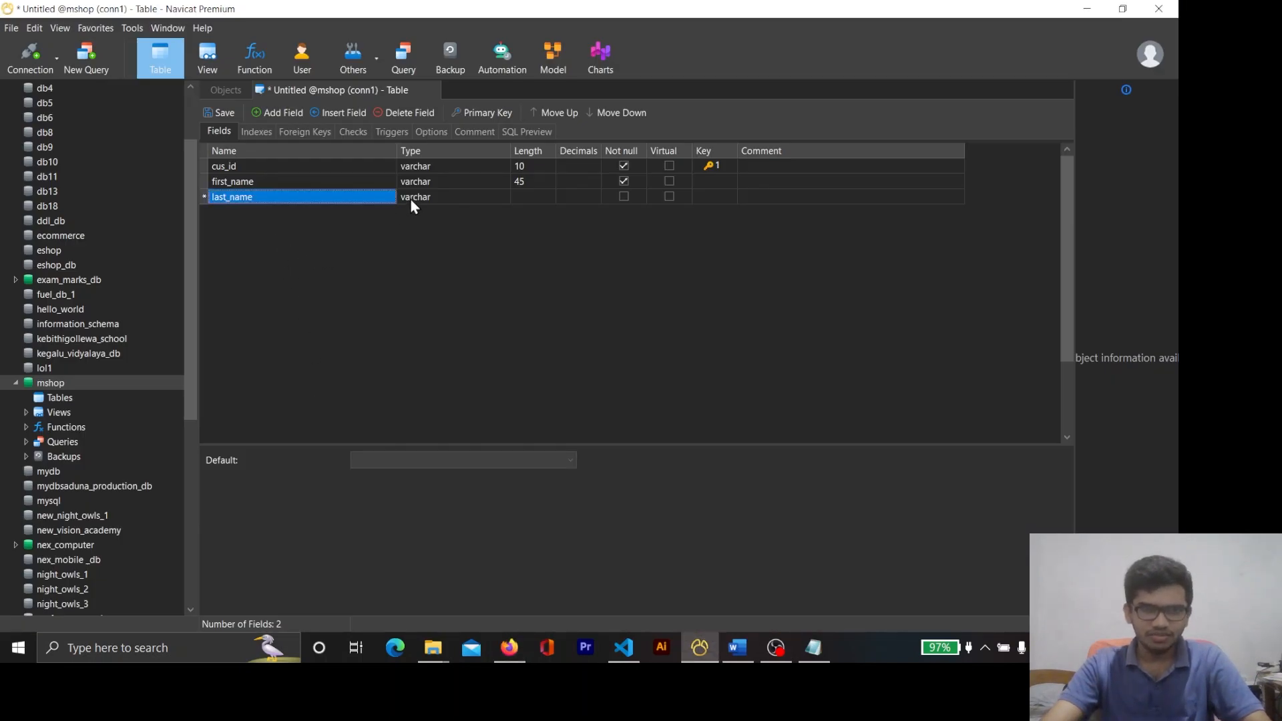
click(518, 196)
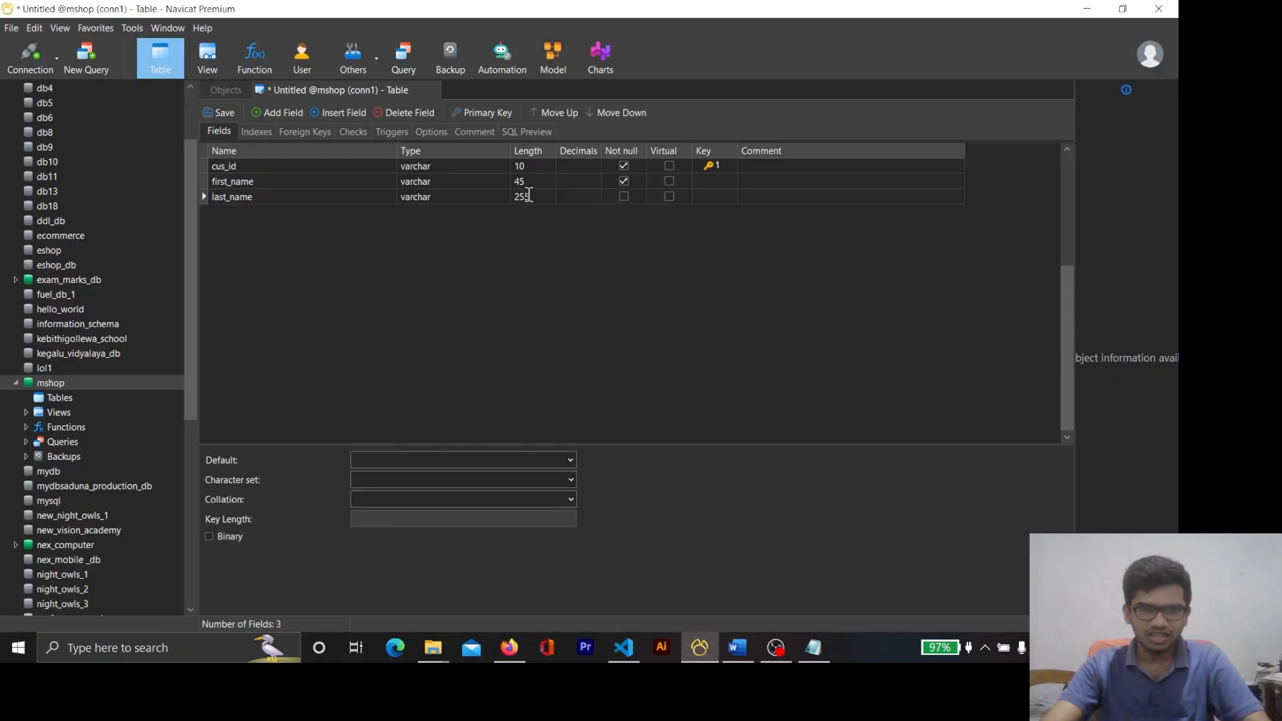
double_click(530, 196)
text(45)
click(454, 293)
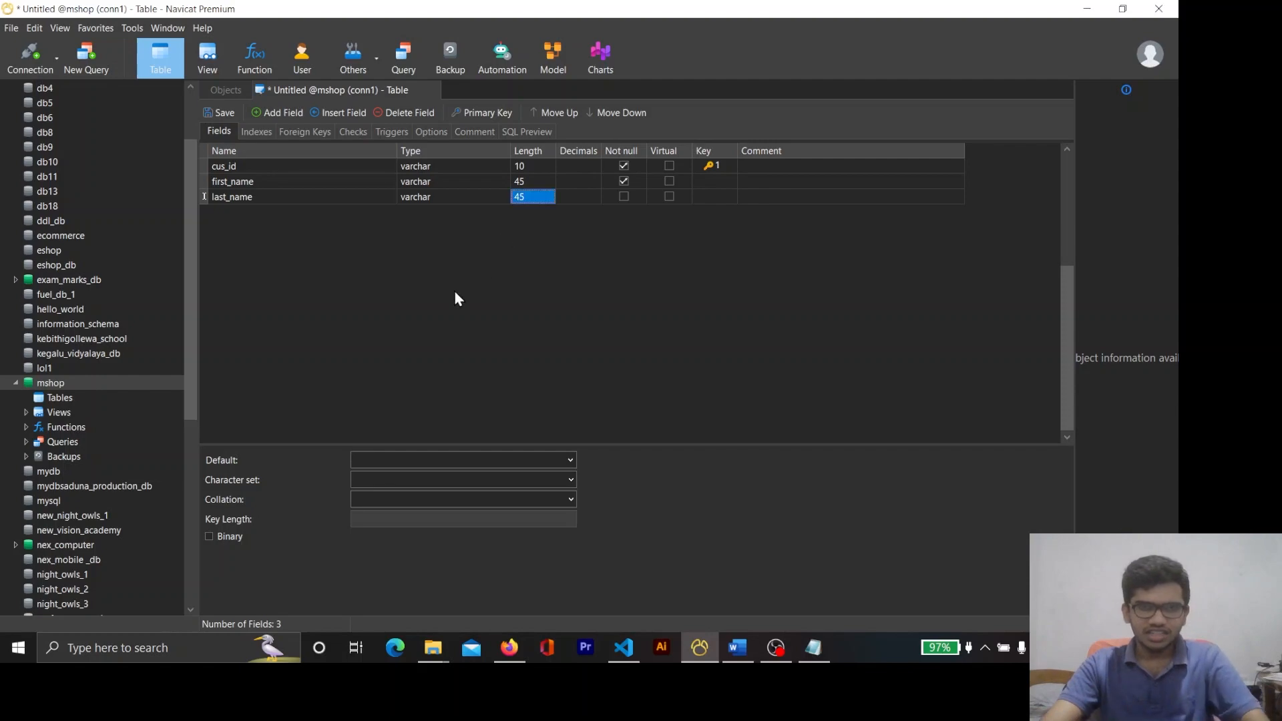
click(628, 197)
Copy the column name "gender" from the customer specification in Firefox and enter it as a new fourth field's name in Navicat Premium
key(alt+Tab)
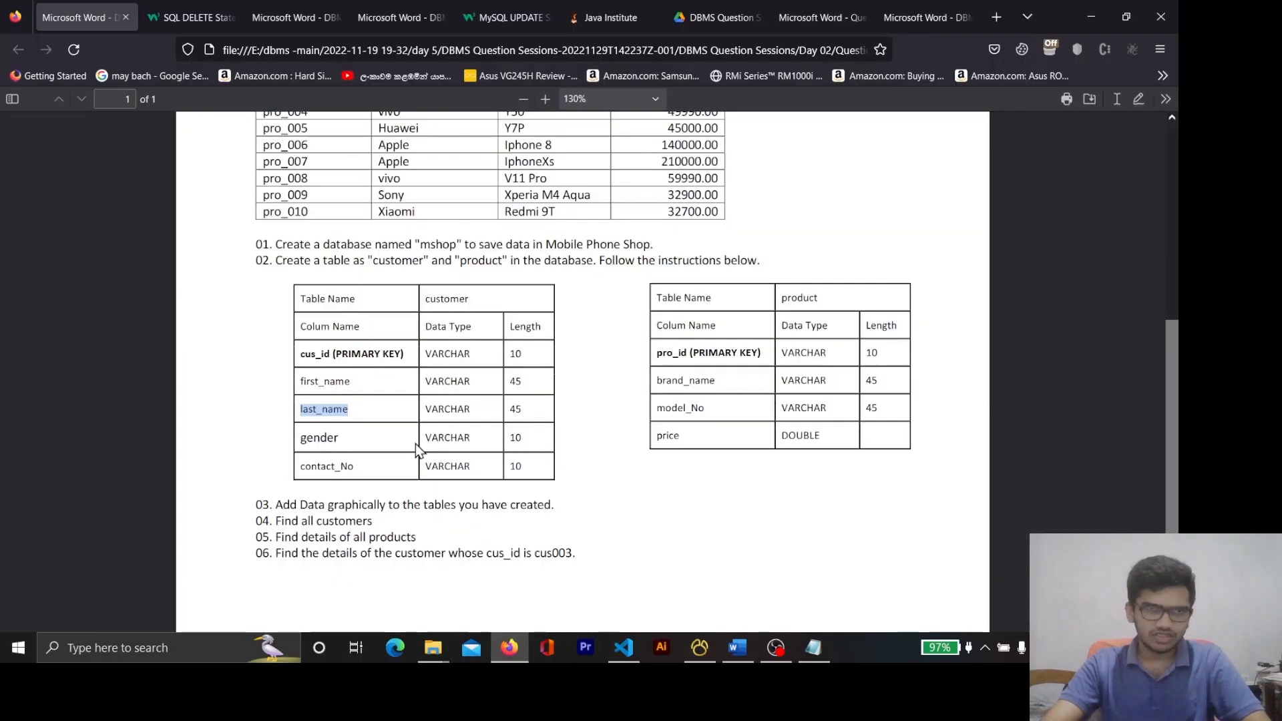
double_click(326, 437)
key(alt+Tab)
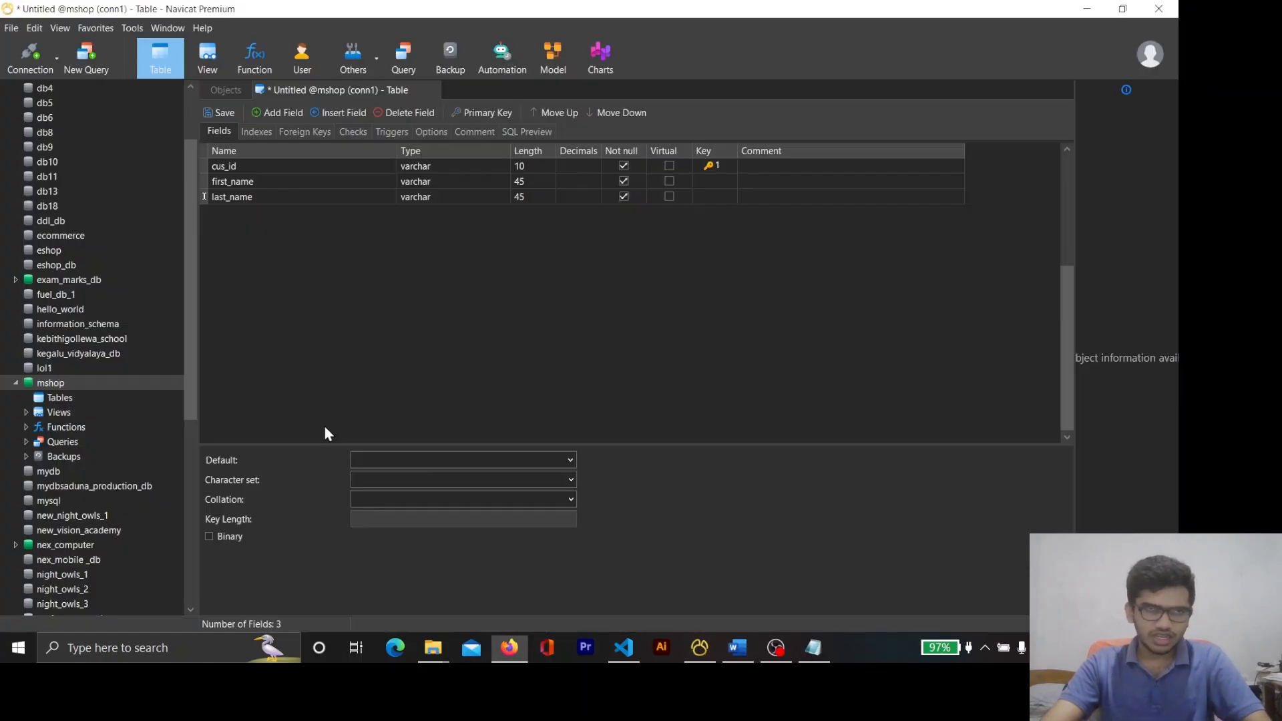
click(278, 117)
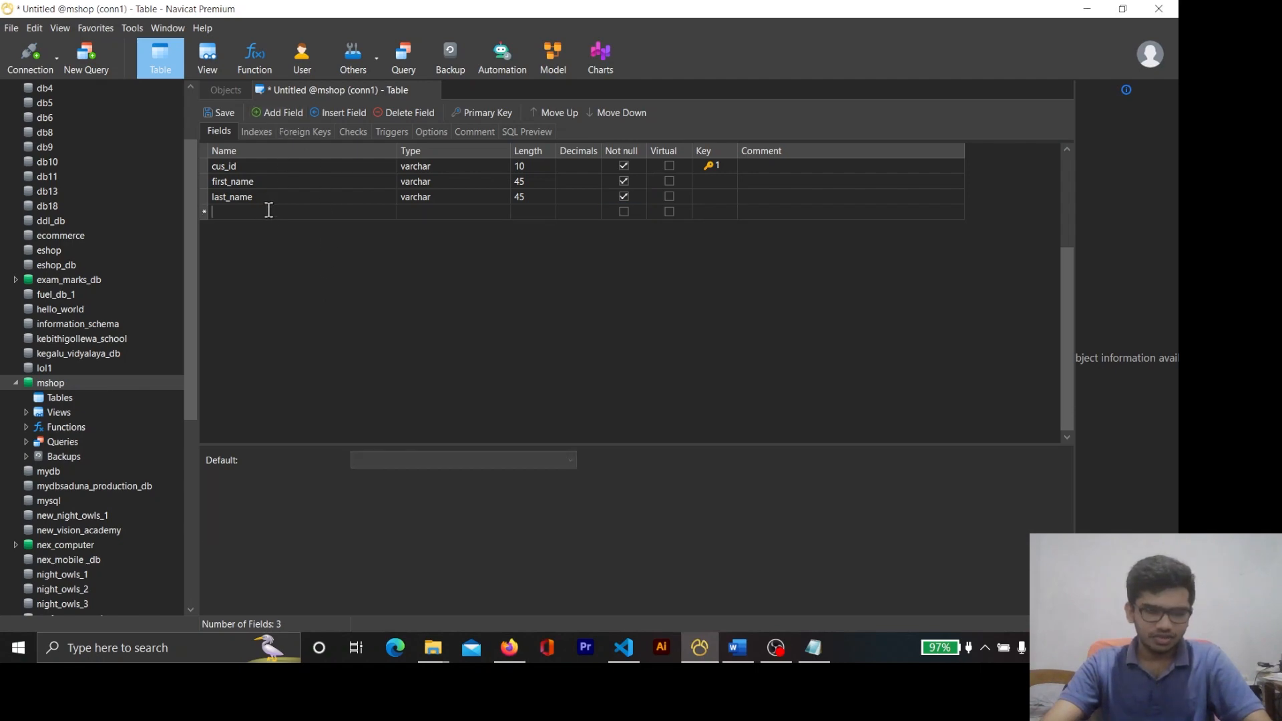
key(ctrl+v)
Give the gender field type varchar and length 10 as specified in Firefox, and make it not null
click(437, 216)
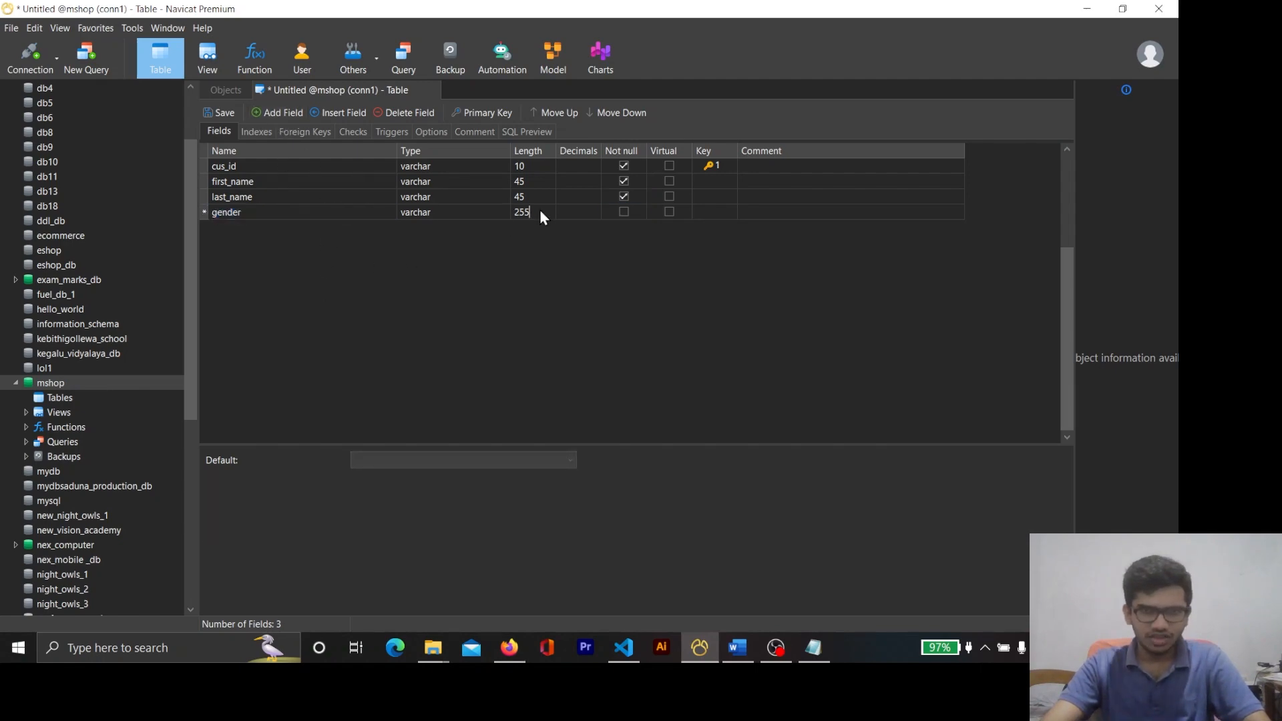
key(alt+Tab)
key(alt+Tab)
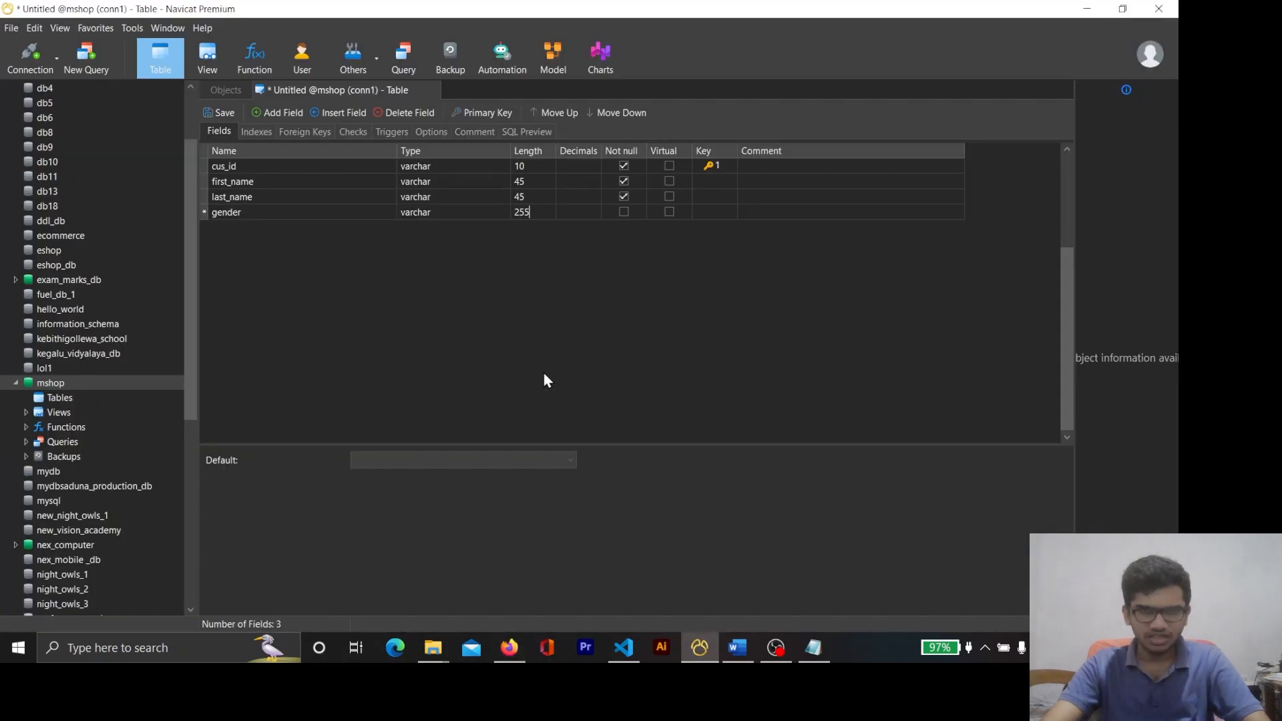
text(10)
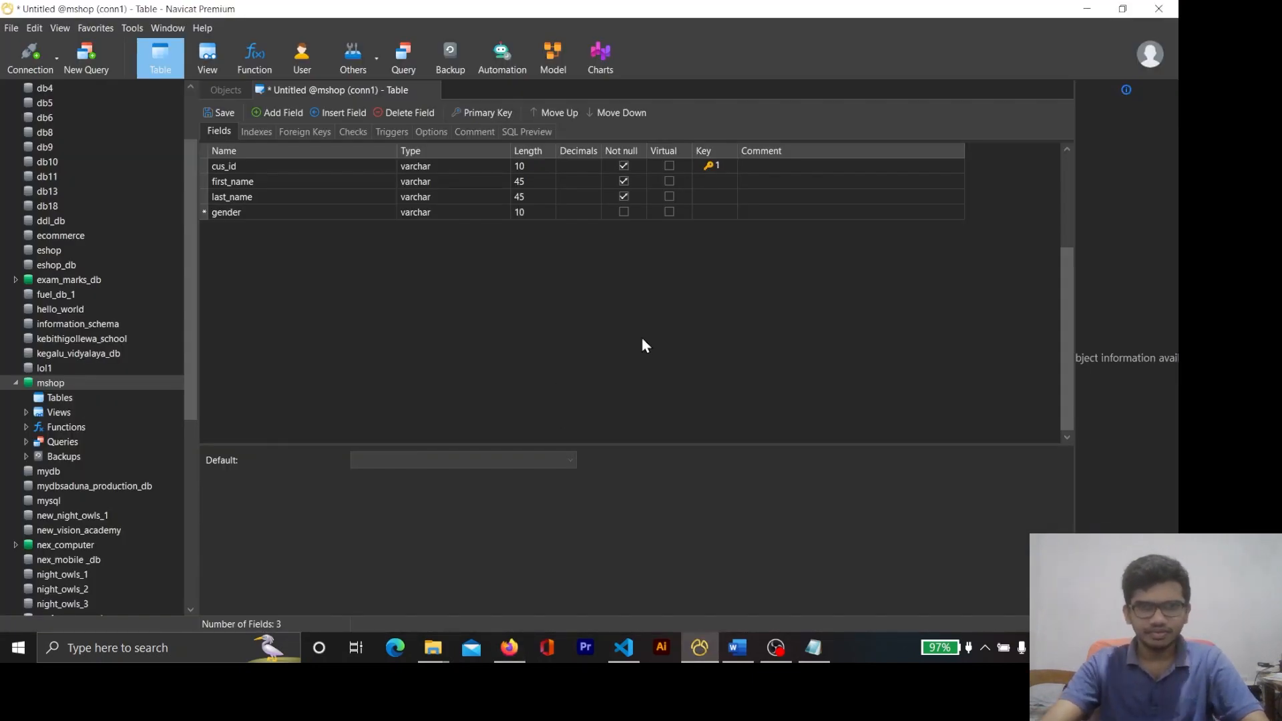
key(Return)
click(625, 213)
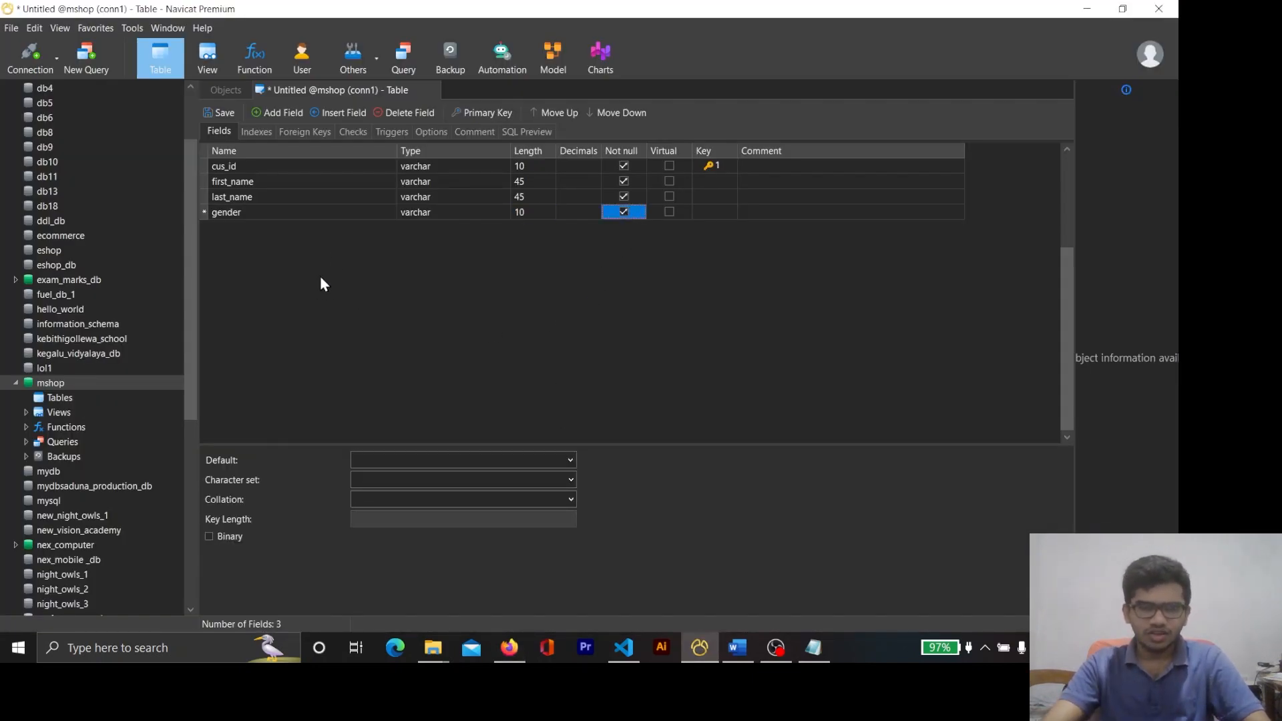
Add a fifth field and name it "contact_No", copying the name from the customer specification in Firefox into Navicat Premium
click(288, 117)
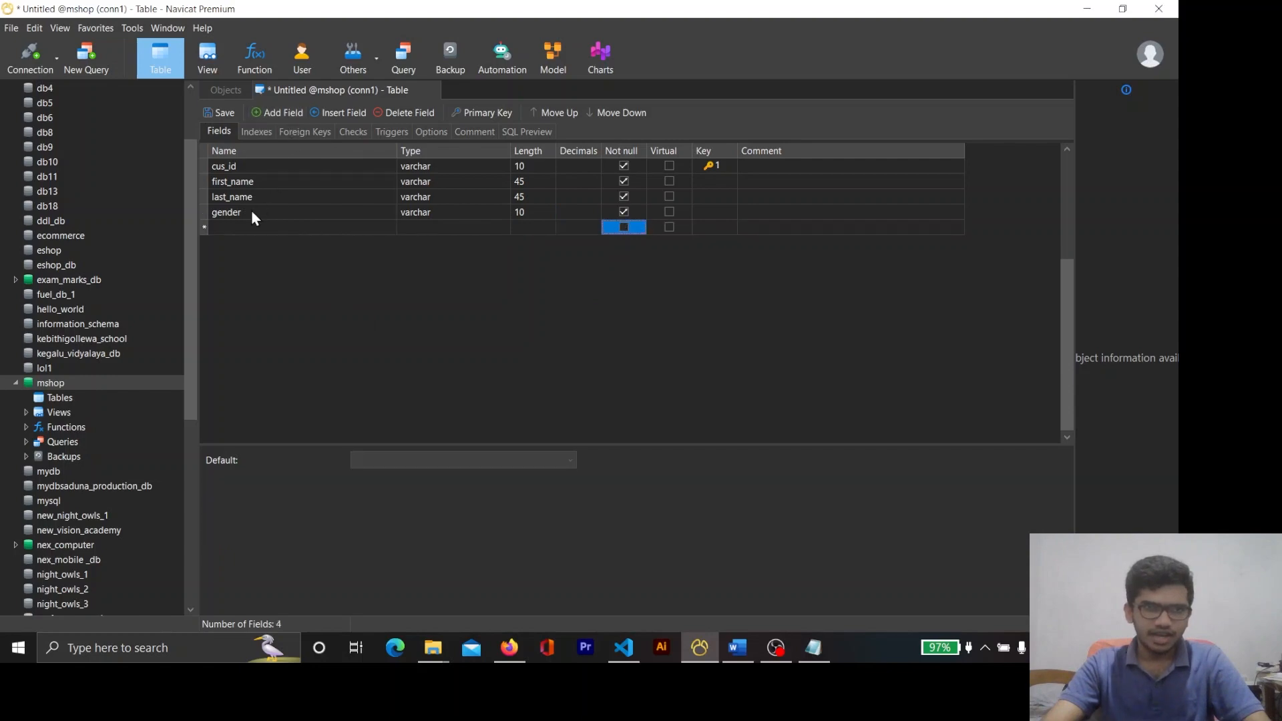
key(alt+Tab)
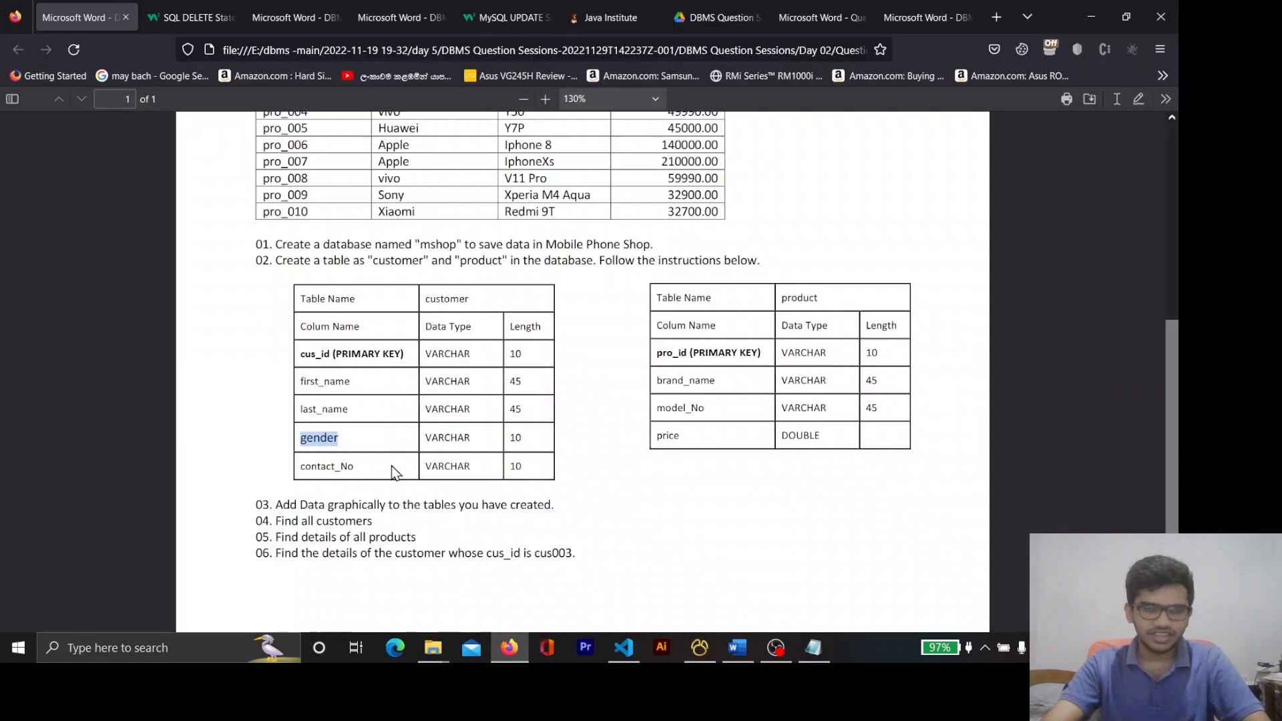
double_click(329, 467)
key(alt+Tab)
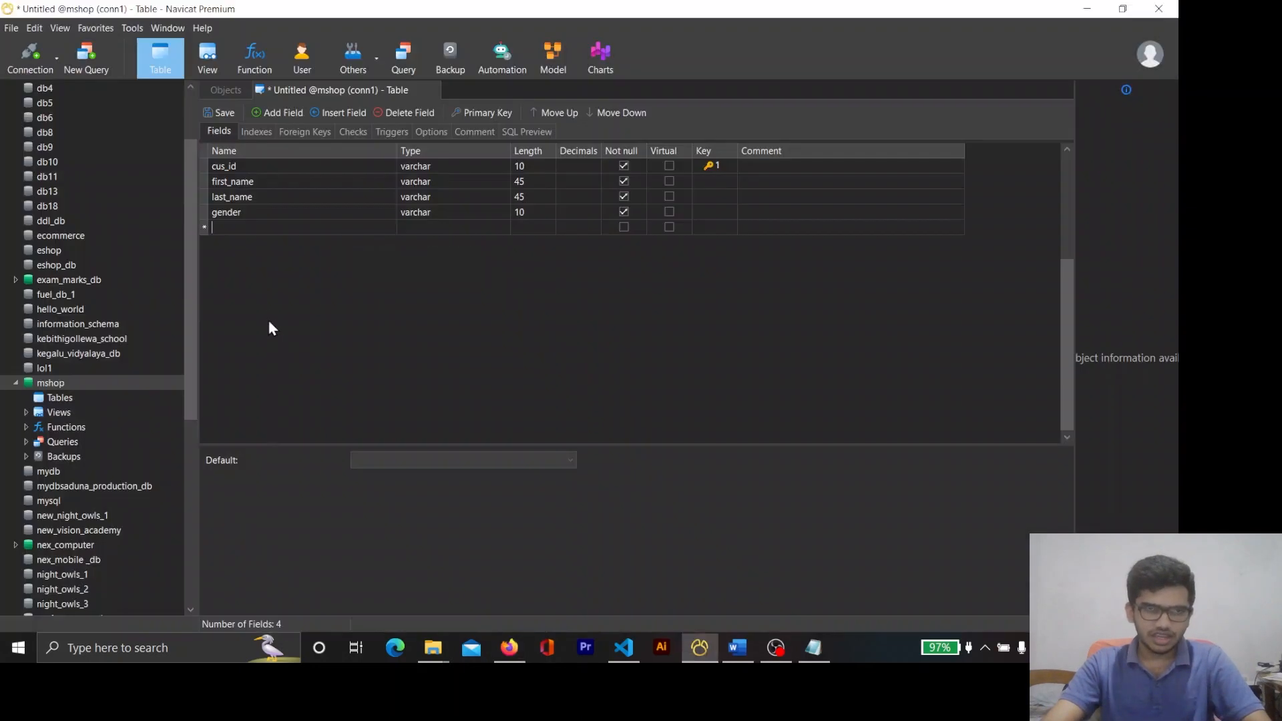
key(ctrl+v)
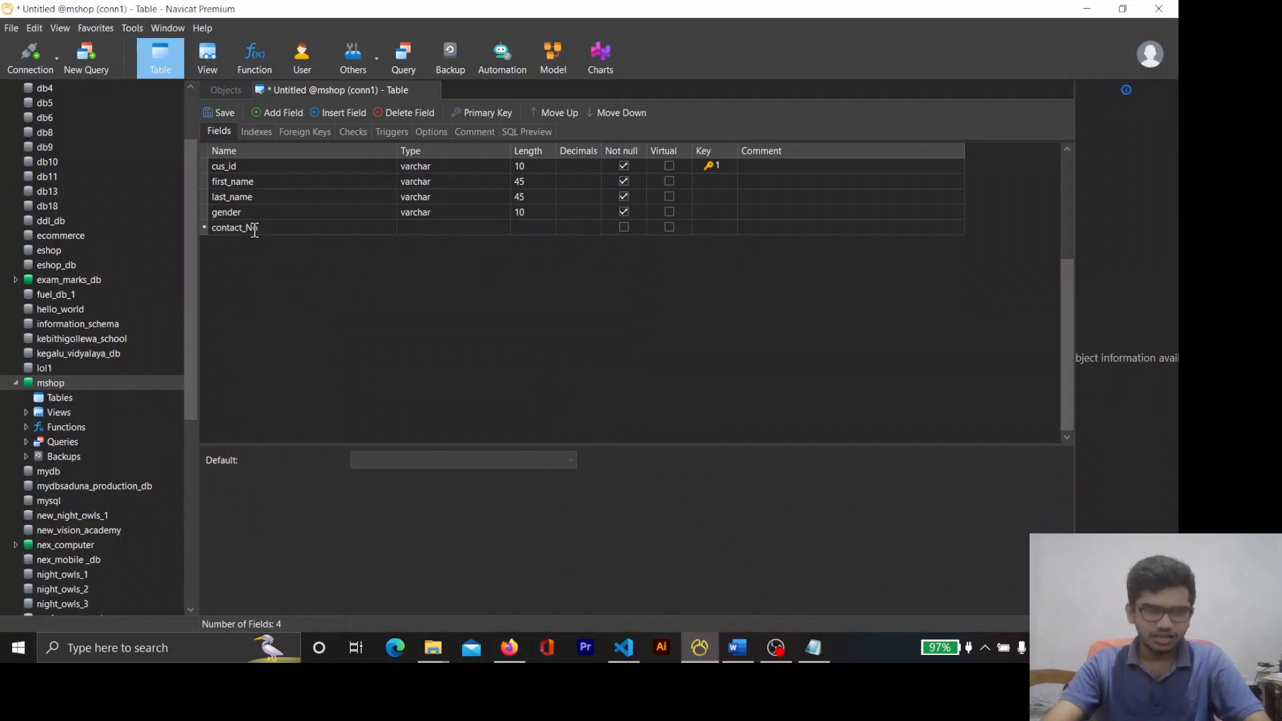
Give the contact_No field type varchar and length 10 as specified in Firefox, and make it not null
key(alt+Tab)
key(alt+Tab)
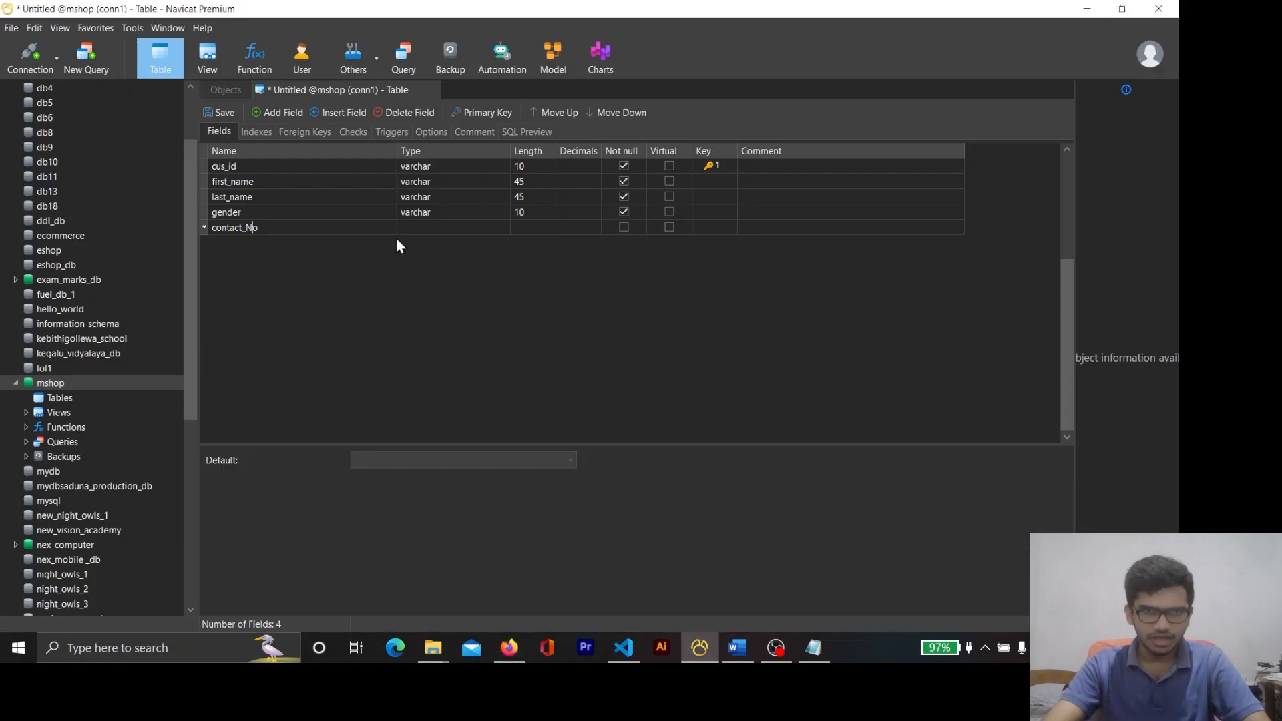
click(415, 231)
drag(439, 232, 390, 234)
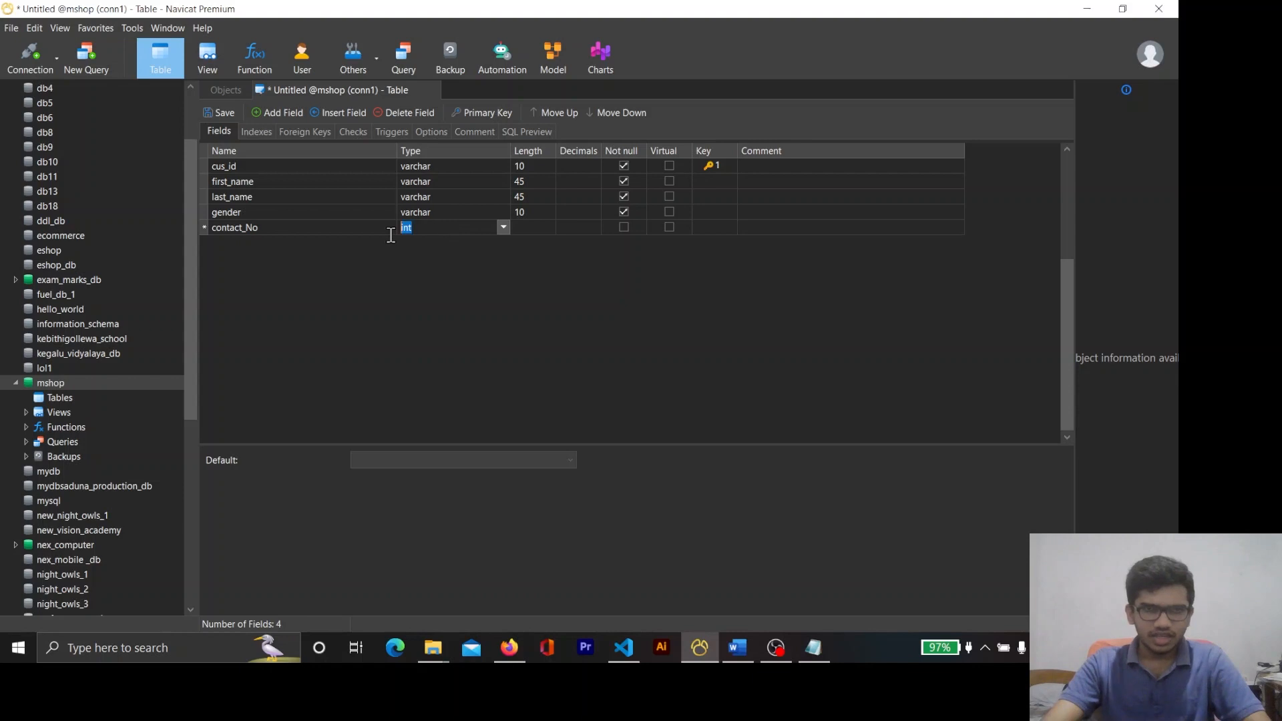
text(varchar)
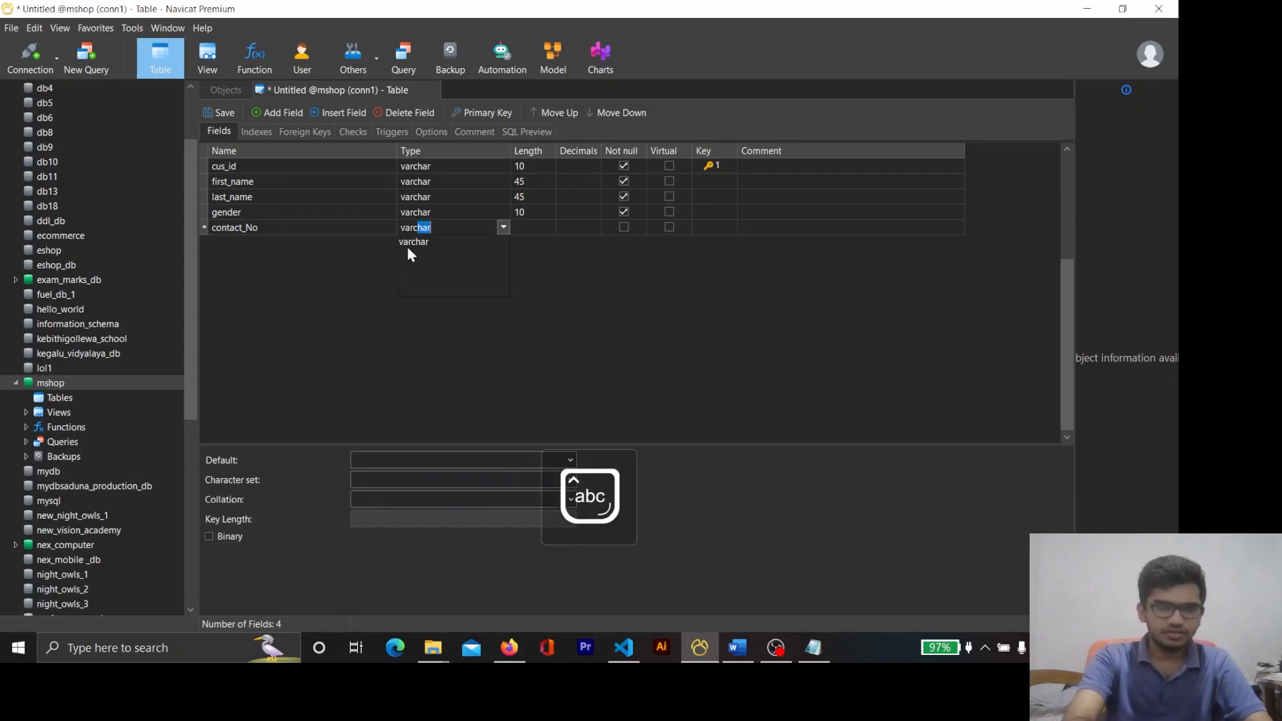
key(Return)
click(538, 225)
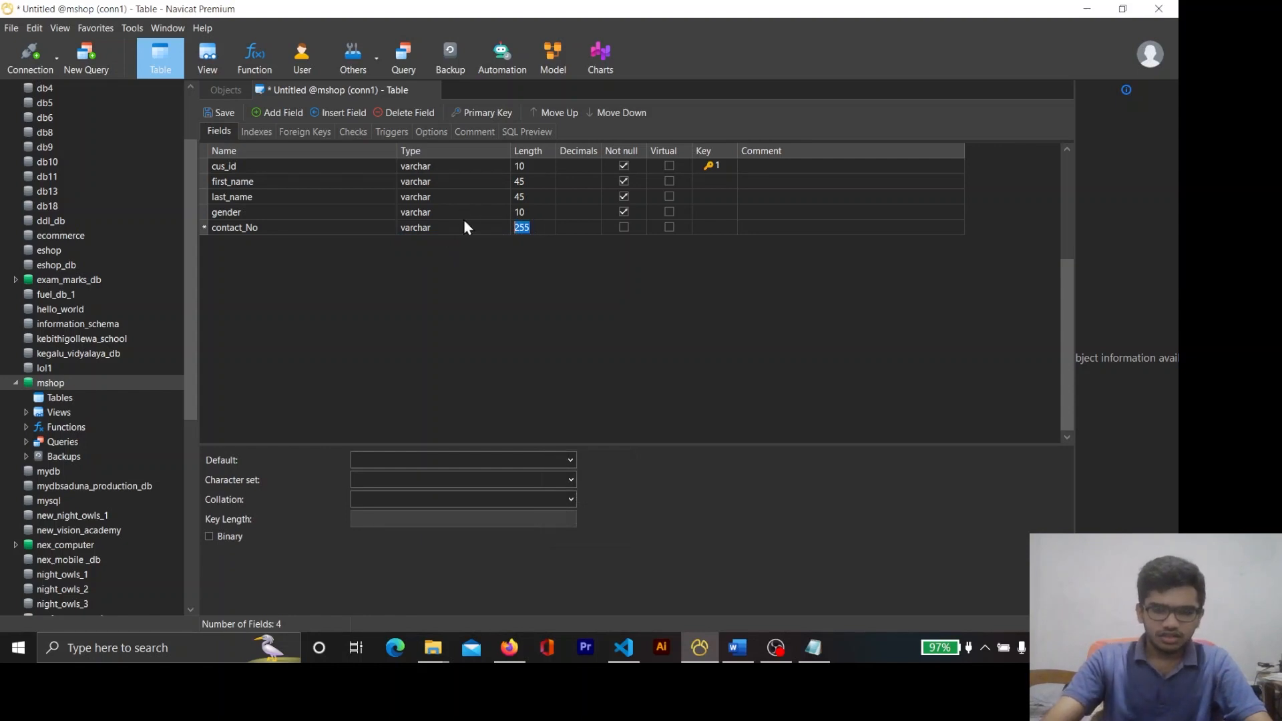
text(10)
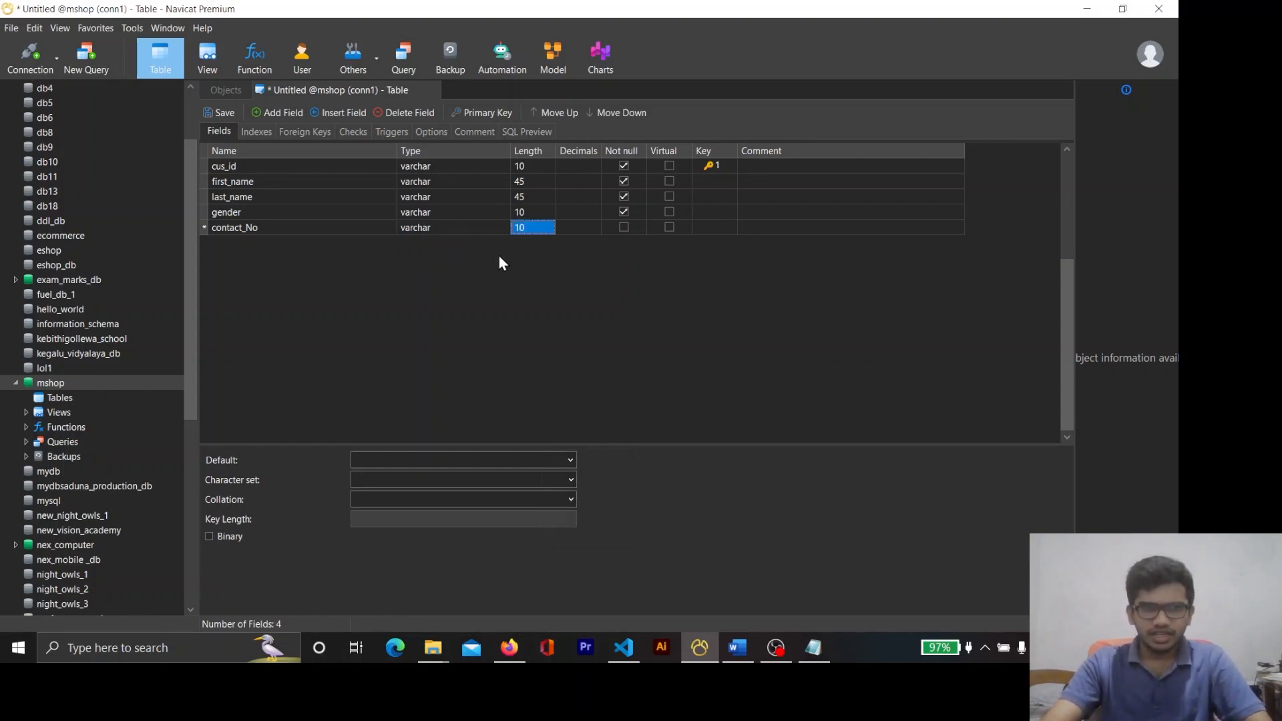
click(625, 228)
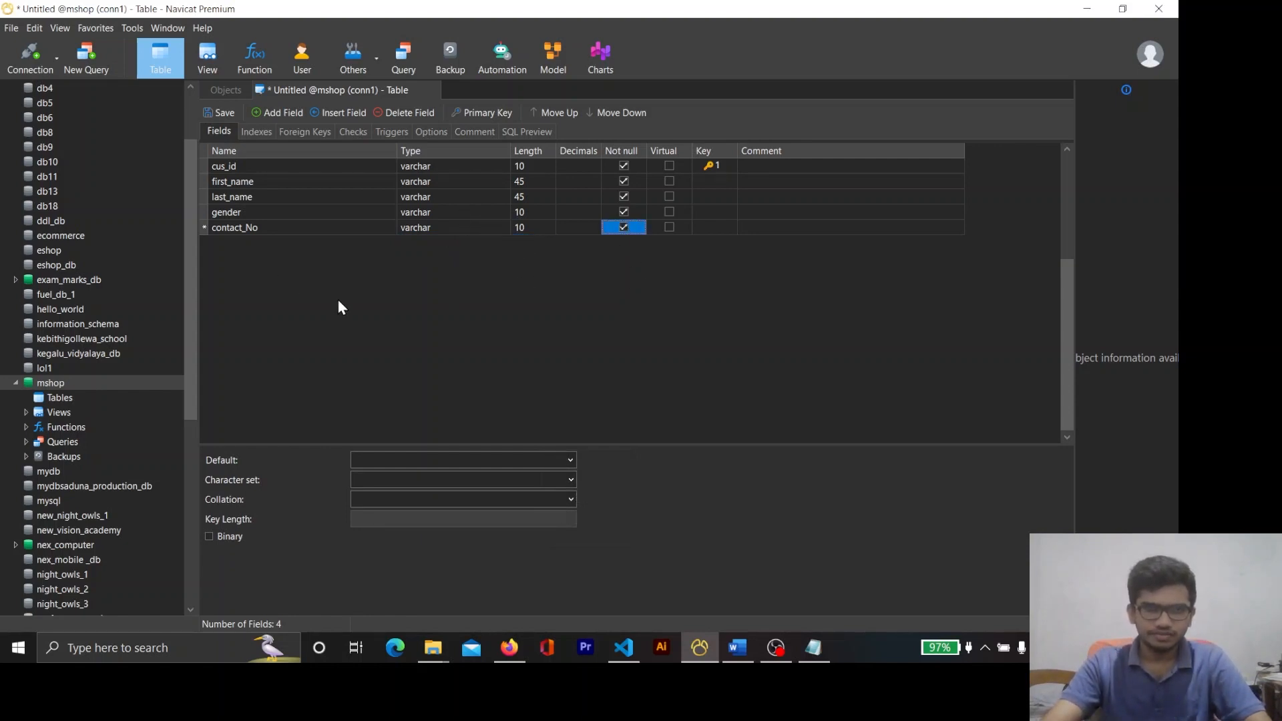
Compare the fields defined in Navicat Premium with the customer table specification in Firefox
key(alt+Tab)
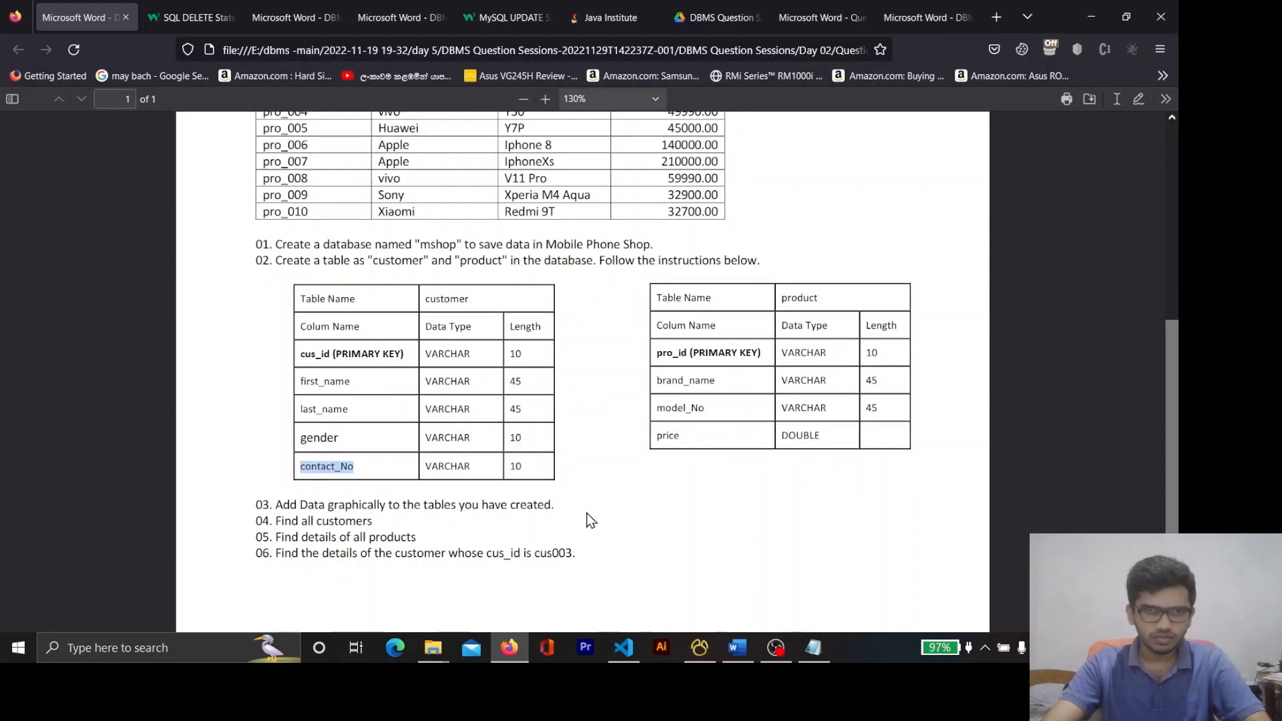
key(alt+Tab)
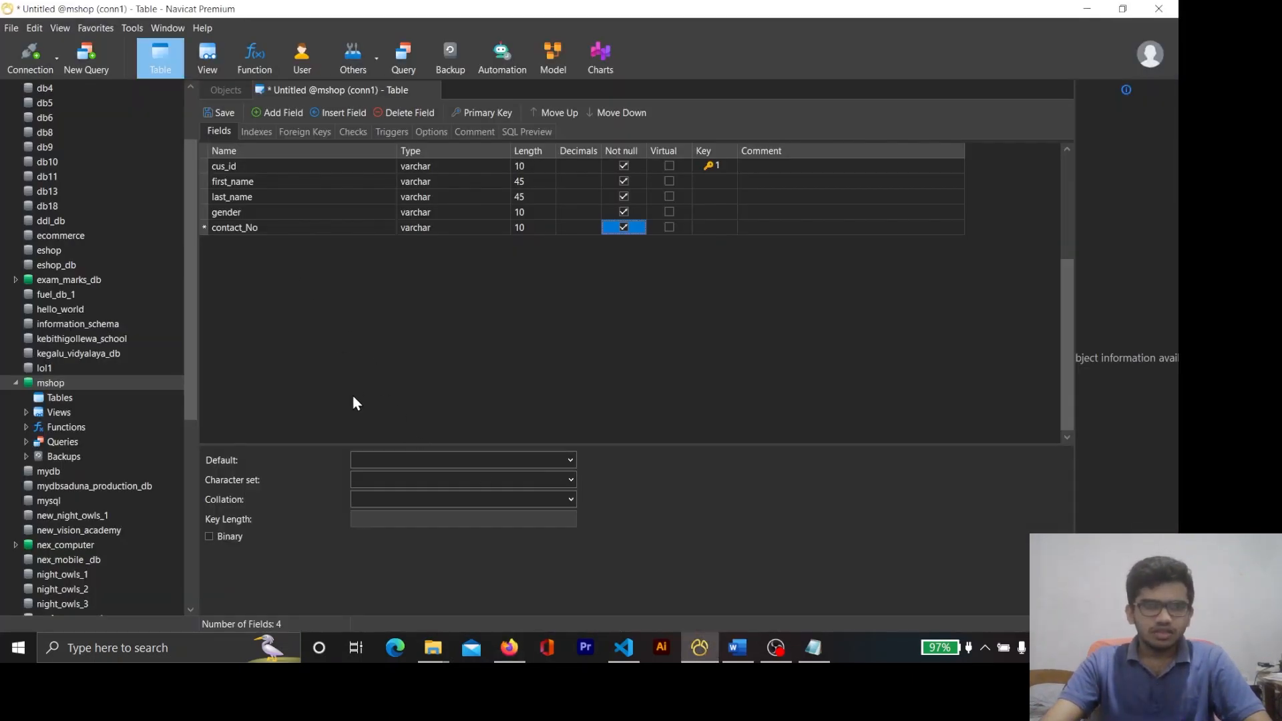
key(alt+Tab)
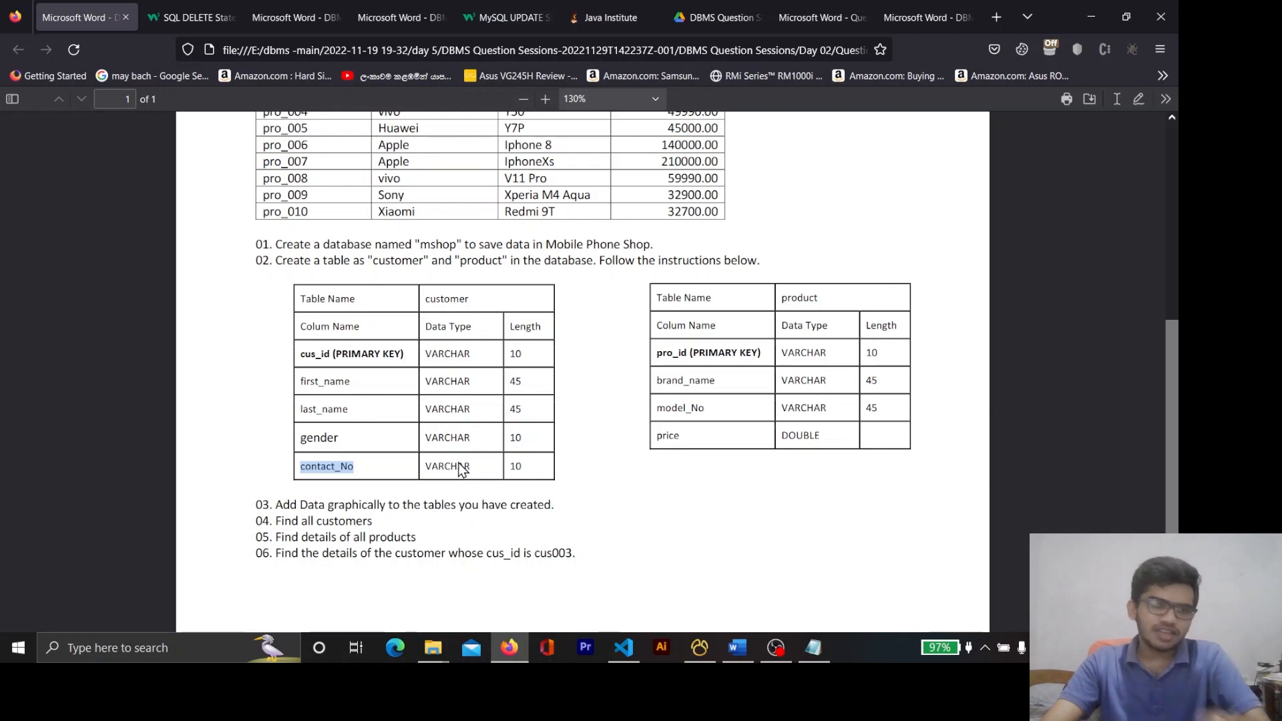
key(alt+Tab)
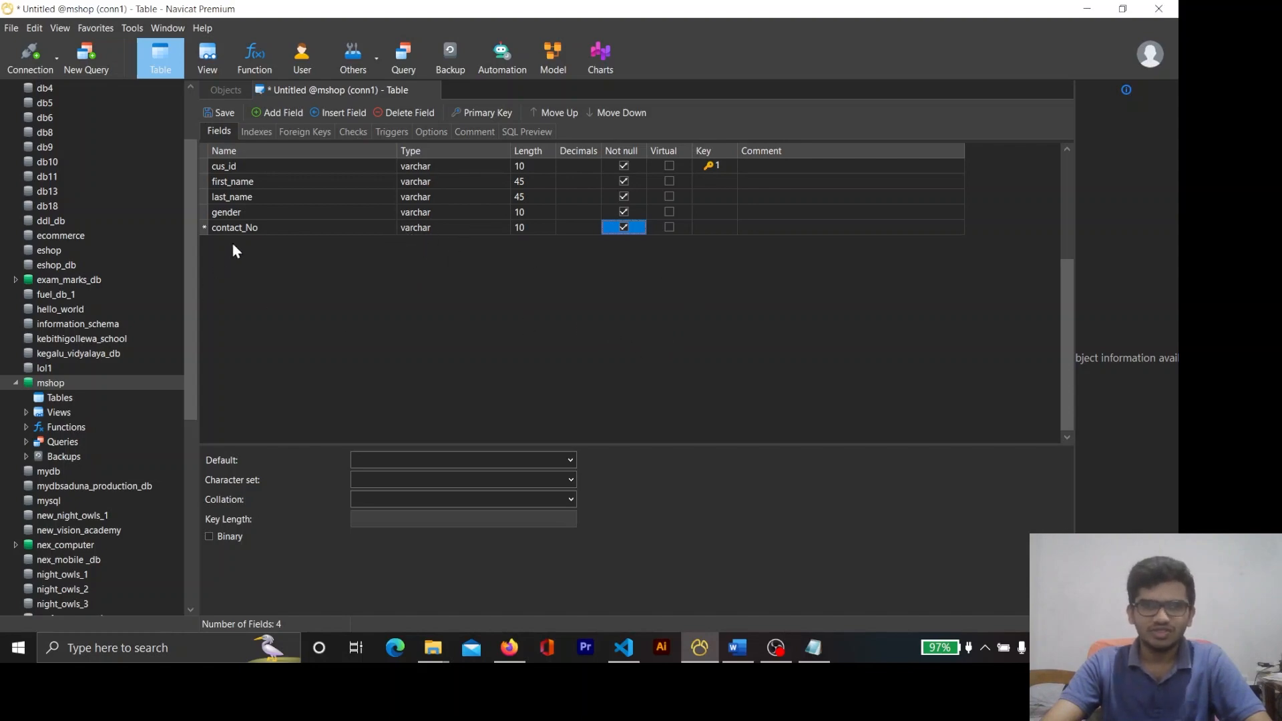
key(alt+Tab)
key(alt+Tab)
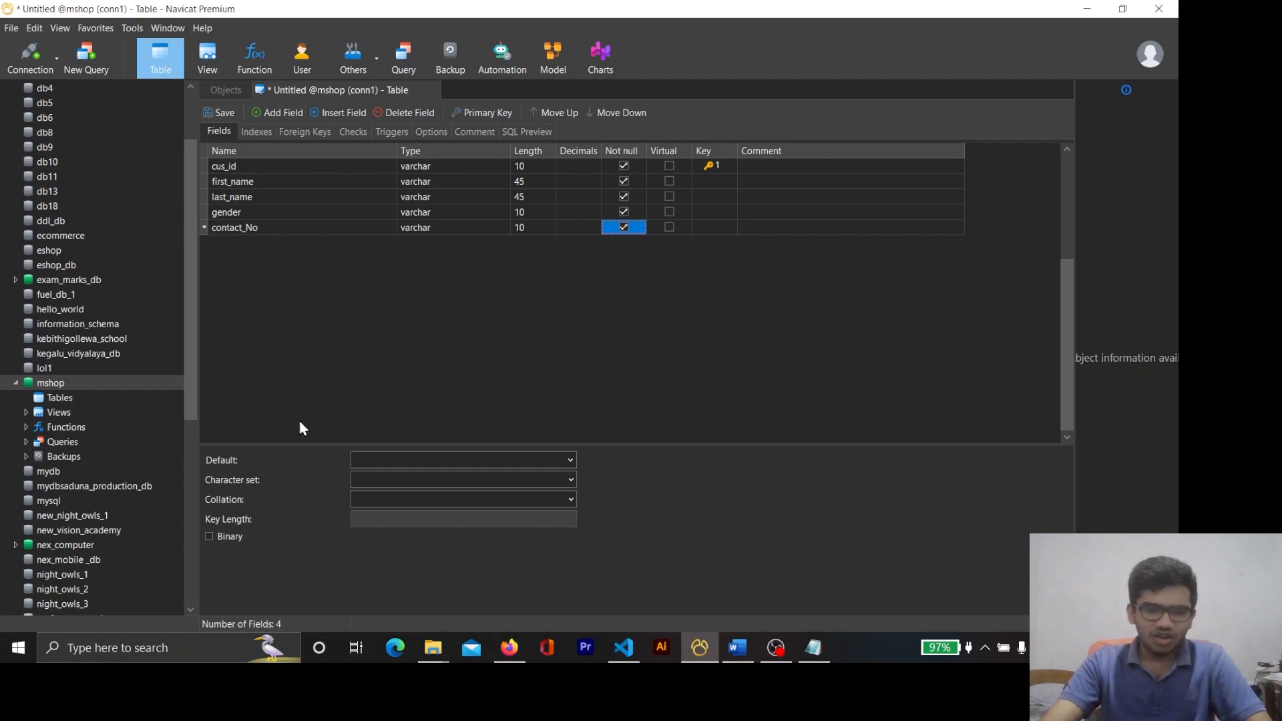
key(alt+Tab)
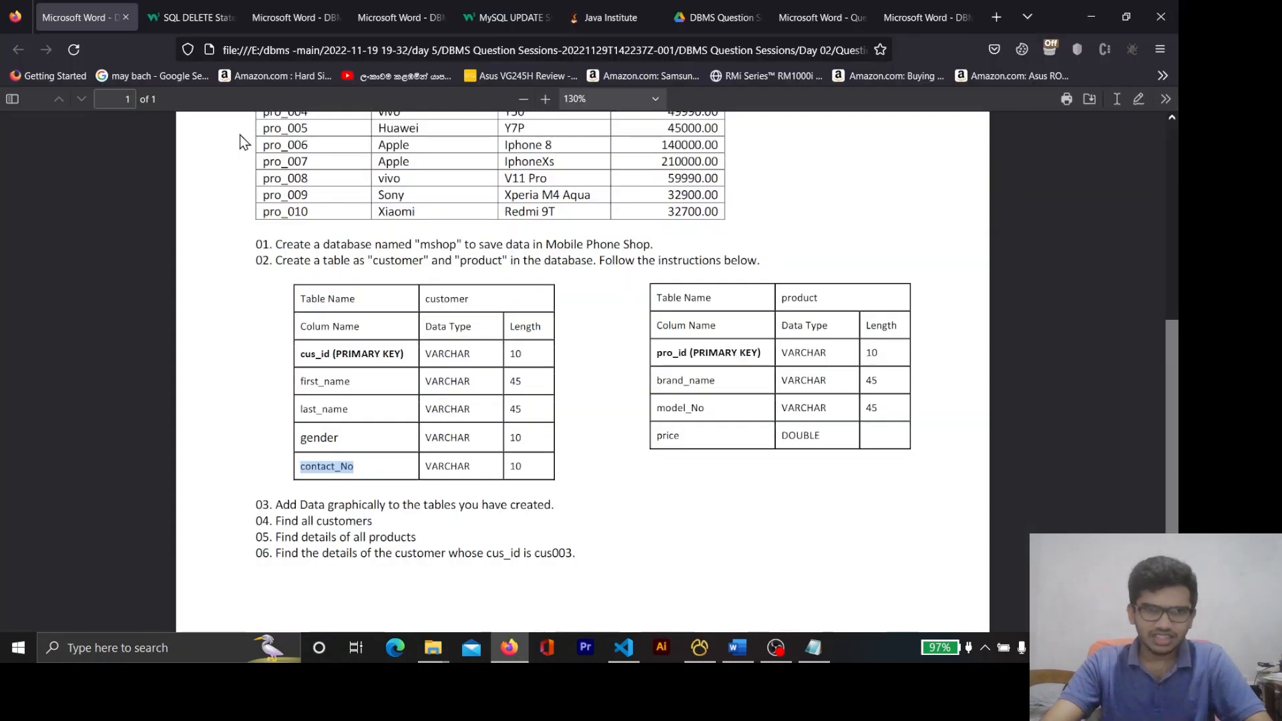
key(alt+Tab)
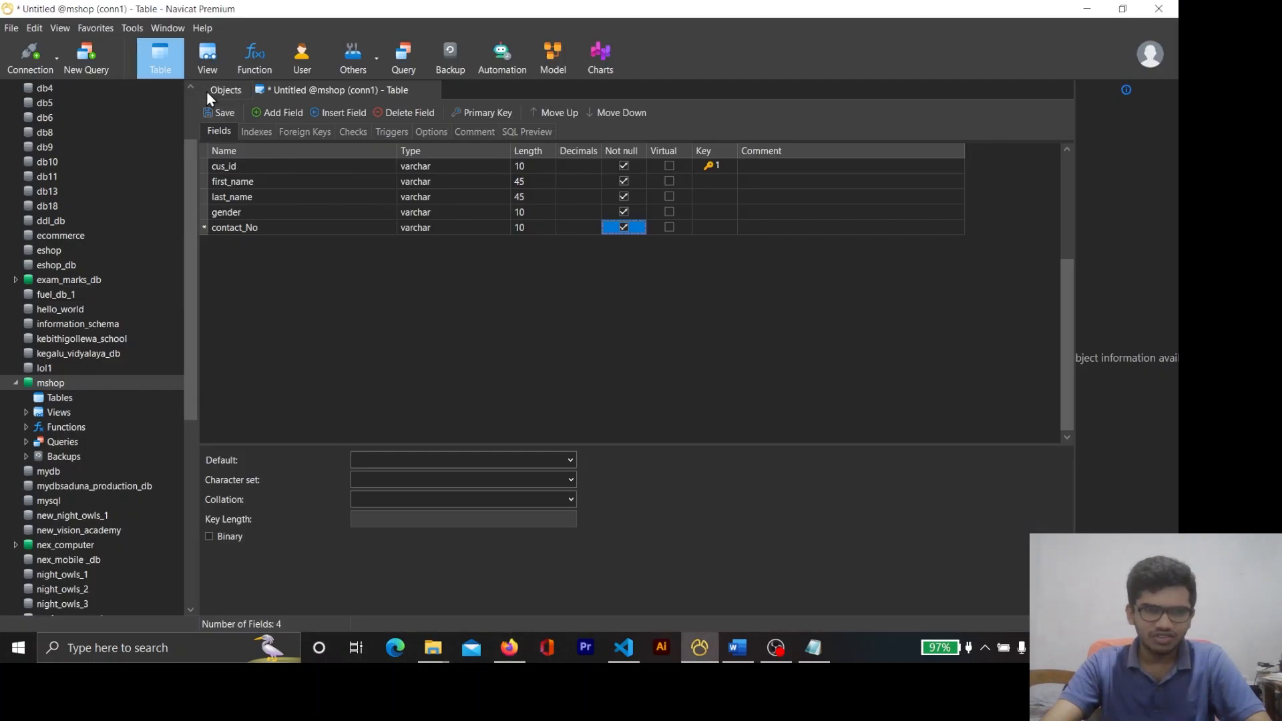
Save the table in Navicat Premium under the name "customer", copying the name from question 02 in Firefox
click(215, 110)
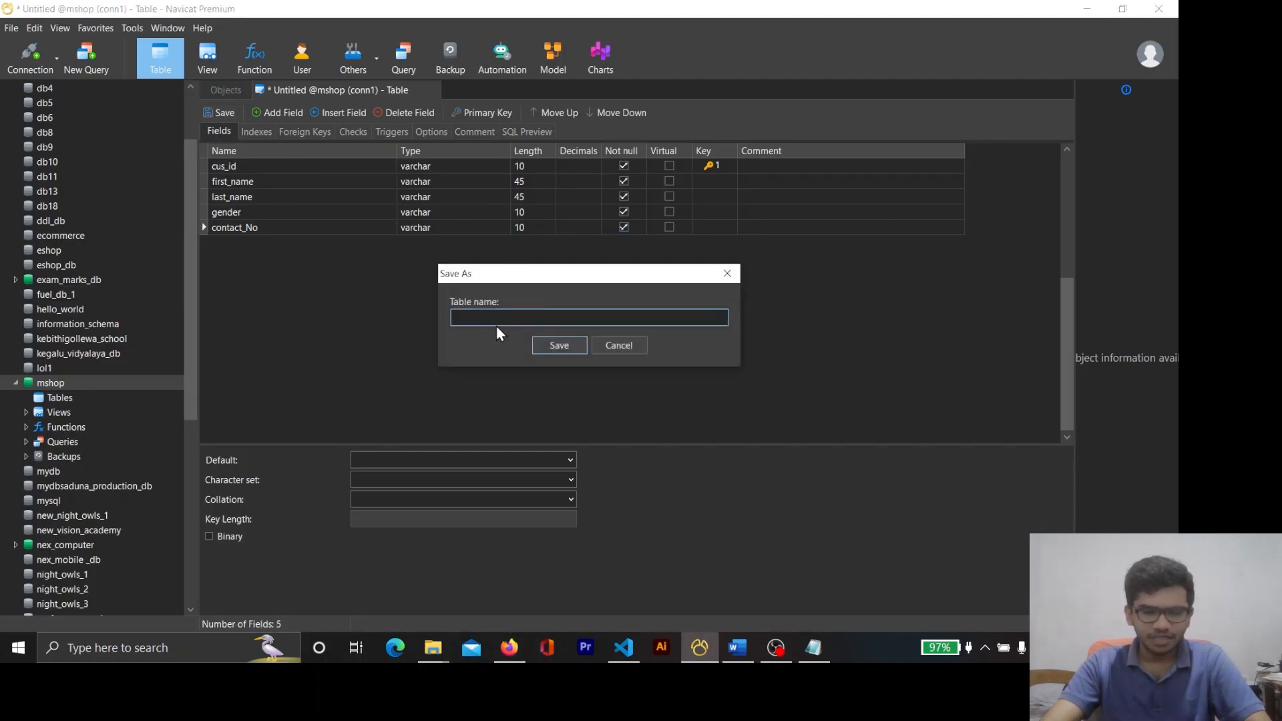
key(alt+Tab)
double_click(413, 260)
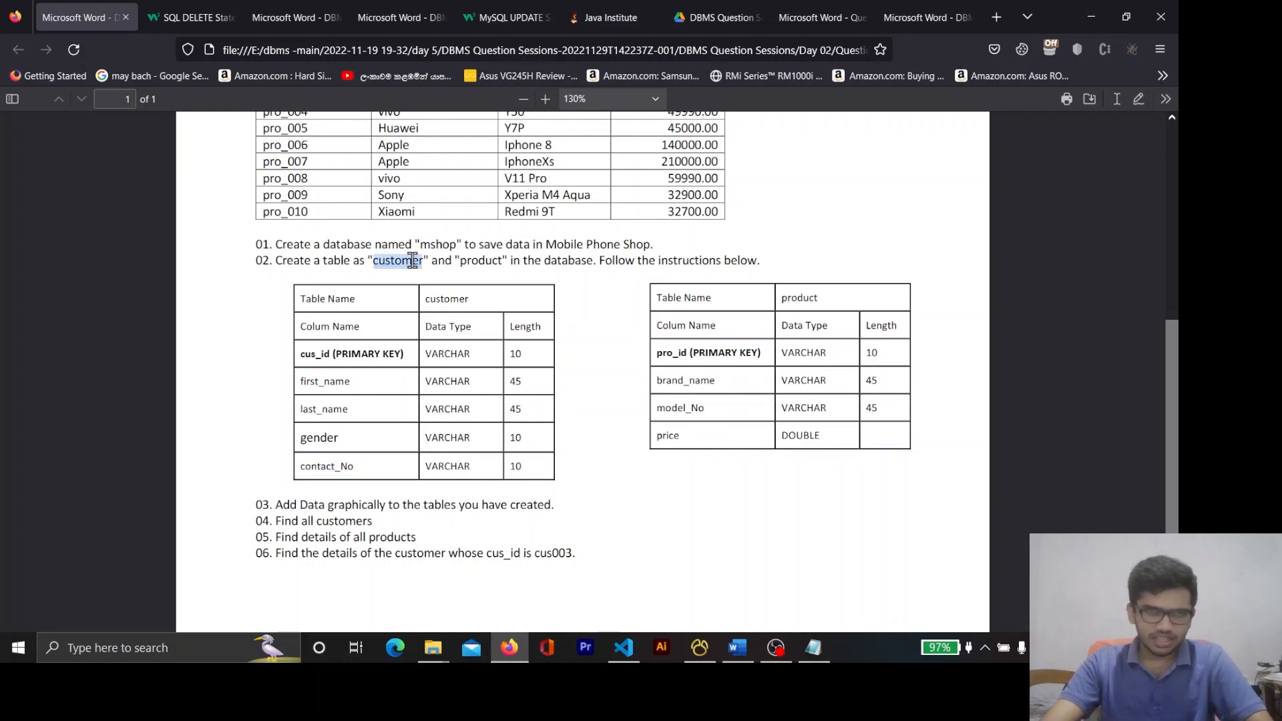
key(alt+Tab)
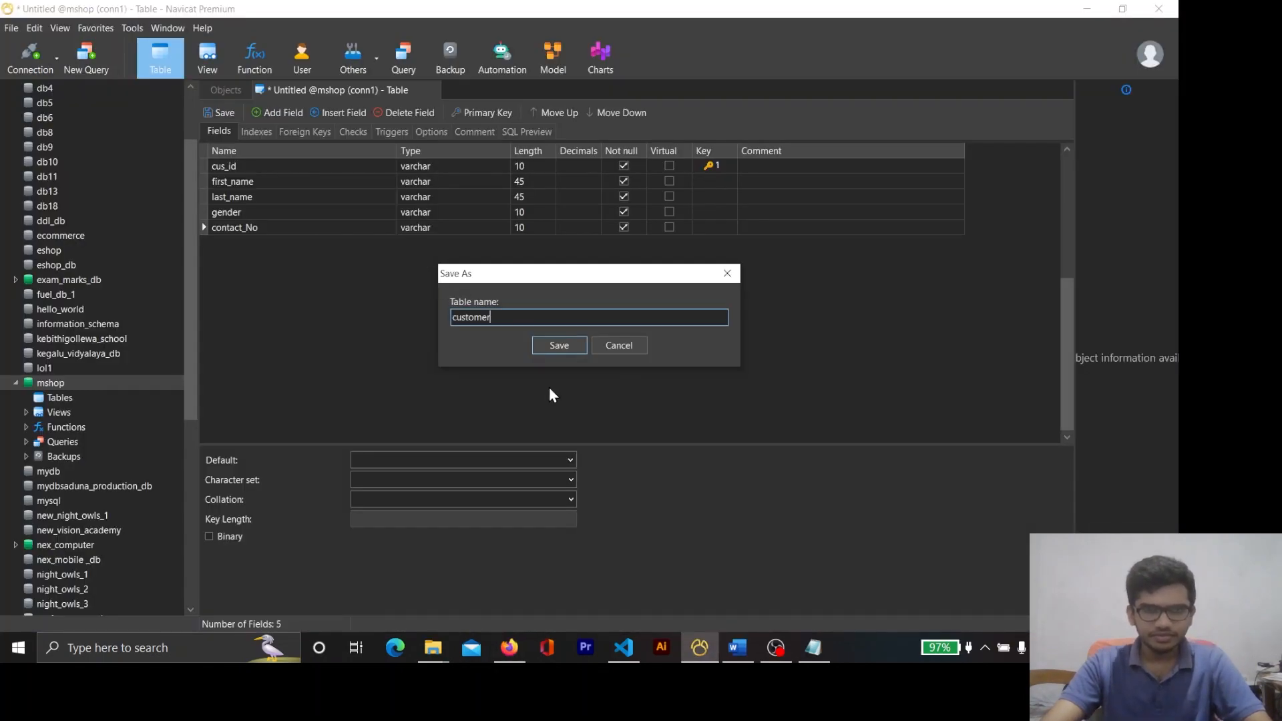
click(567, 350)
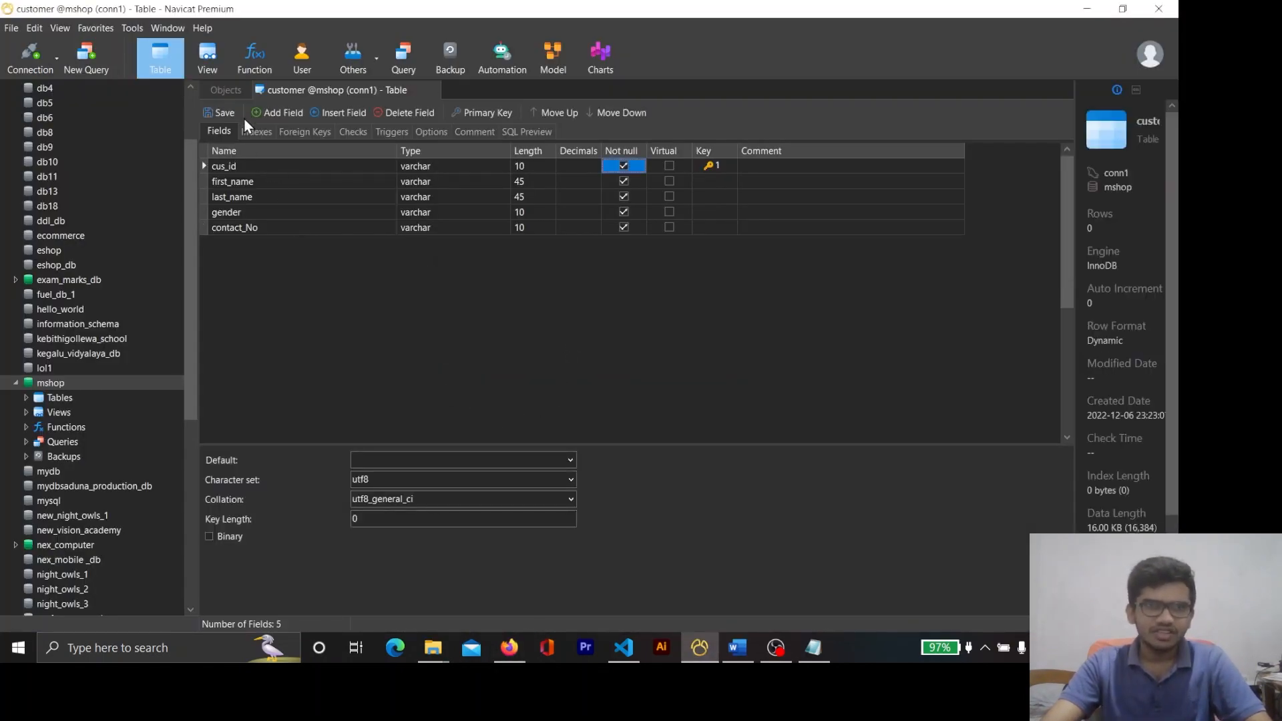
Open the saved customer table from the mshop table list, review its design, and return to the table list
click(230, 93)
double_click(231, 146)
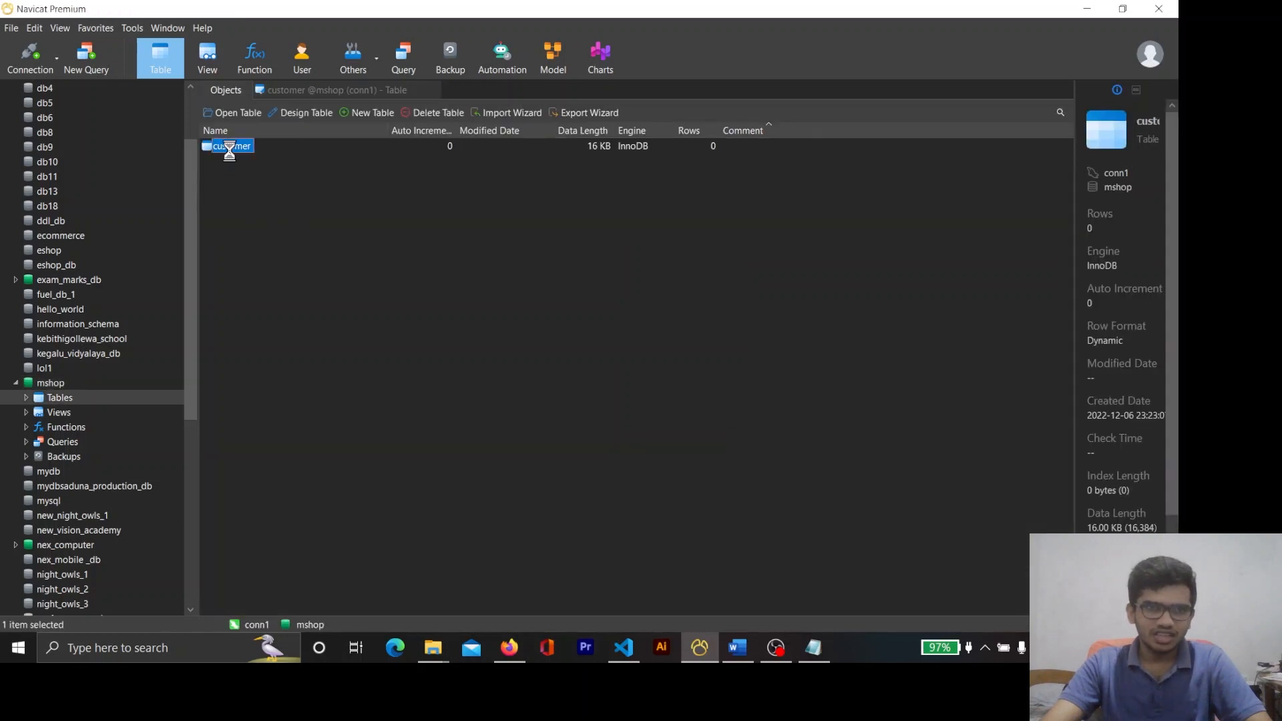
click(326, 89)
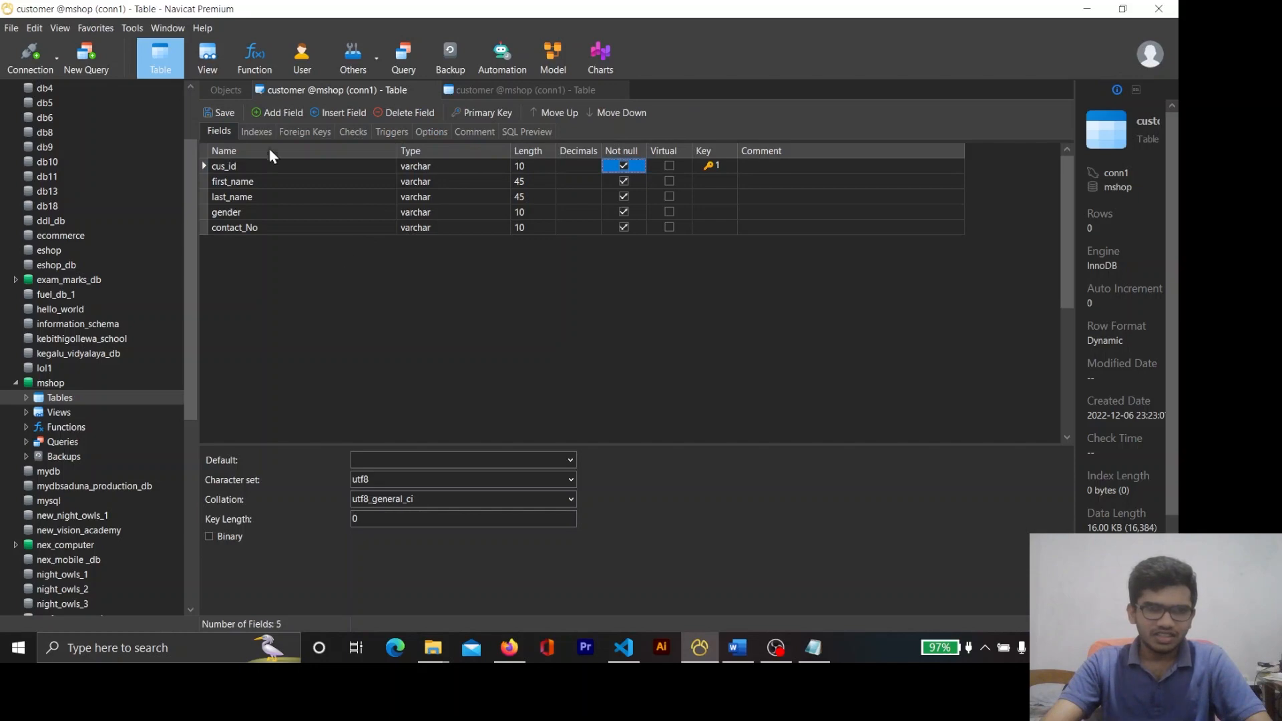
click(227, 90)
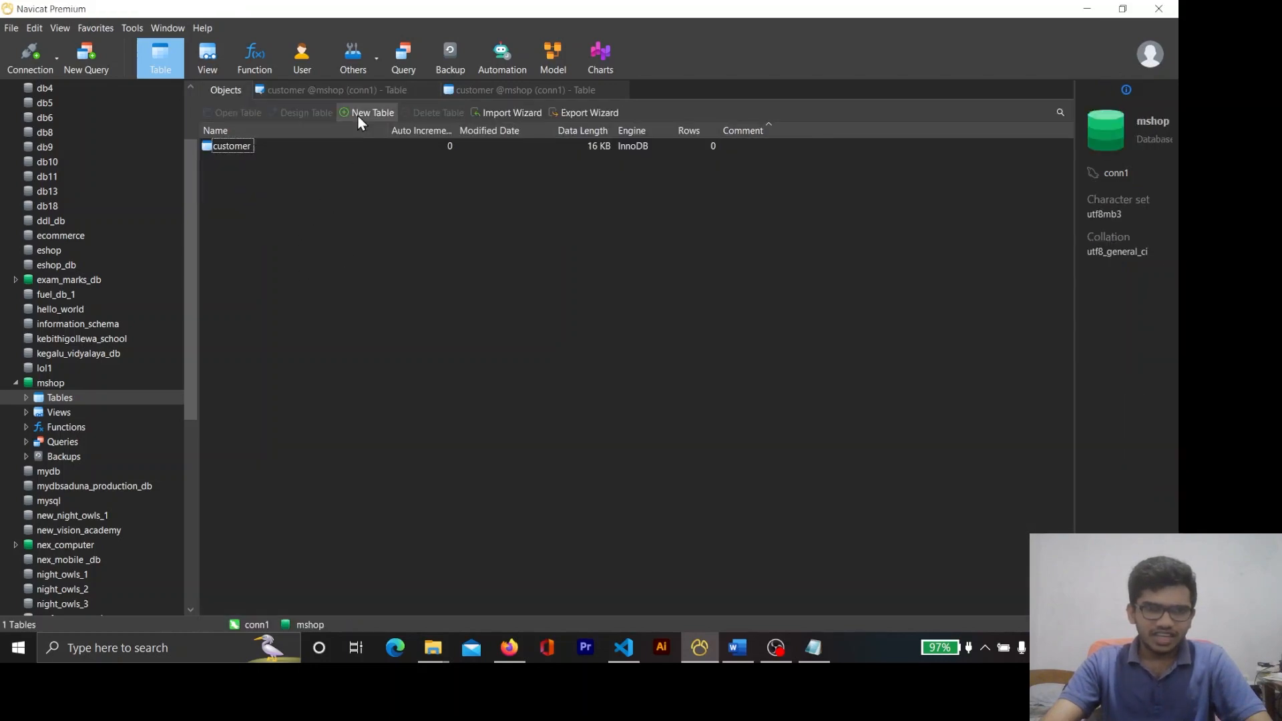
Start a new table in mshop and name its first field "pro_id", copying the name from the product specification in Firefox
key(alt+Tab)
key(alt+Tab)
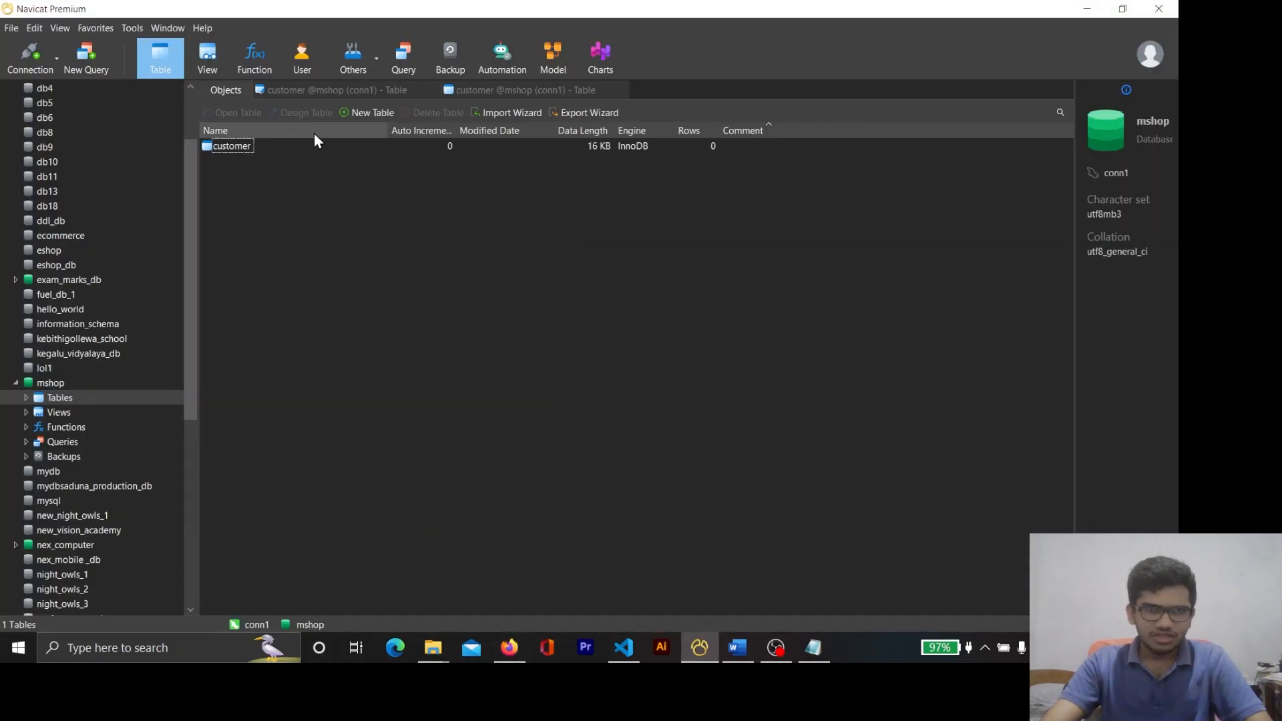
click(351, 112)
key(alt+Tab)
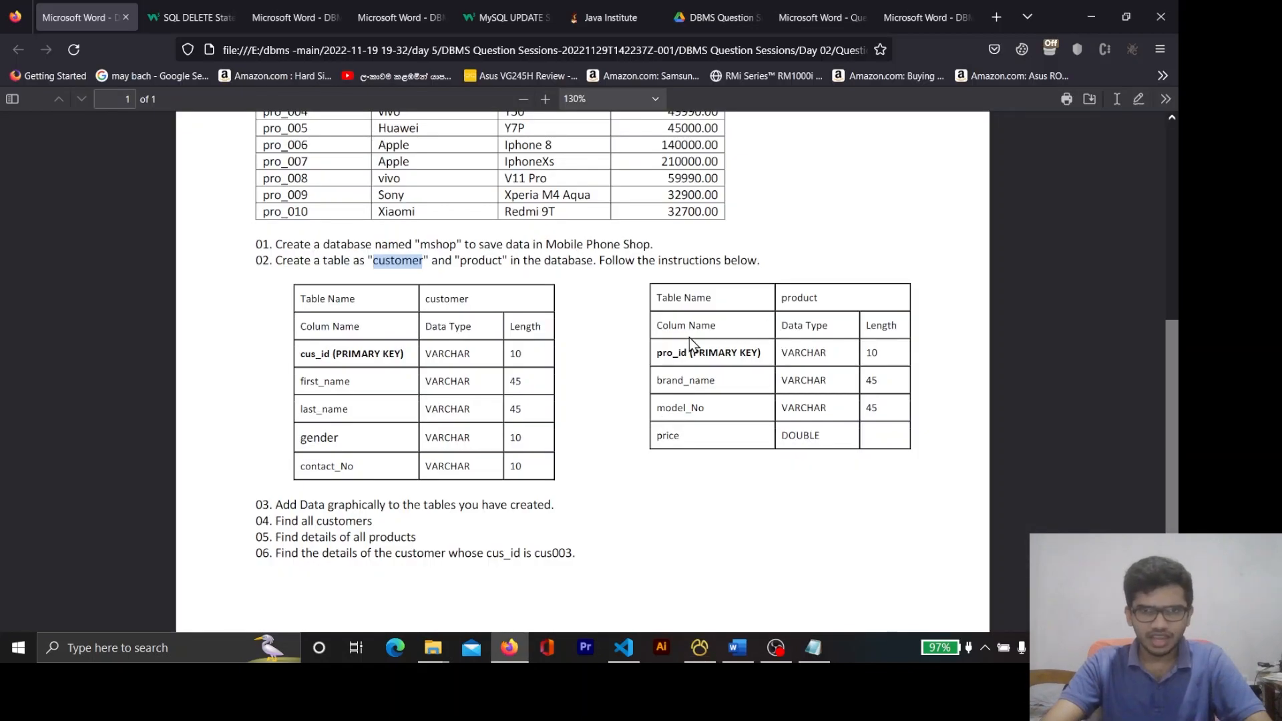
double_click(673, 353)
key(ctrl+c)
key(alt+Tab)
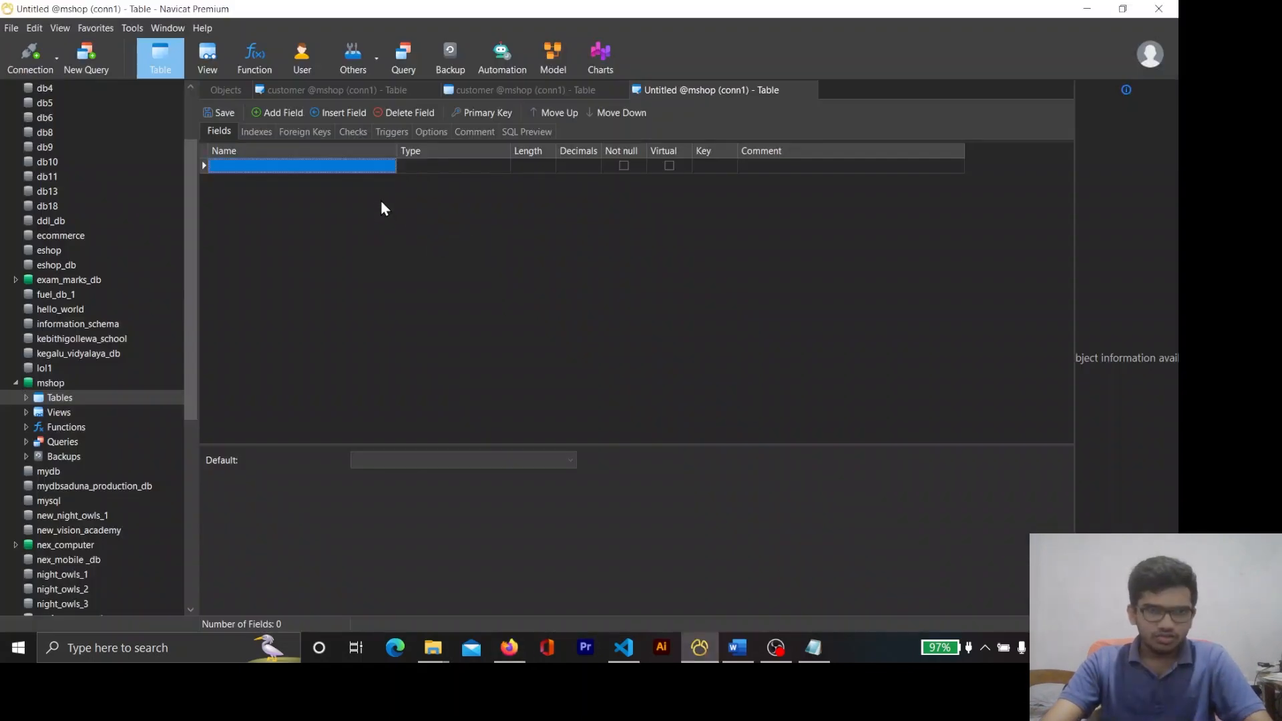
key(ctrl+v)
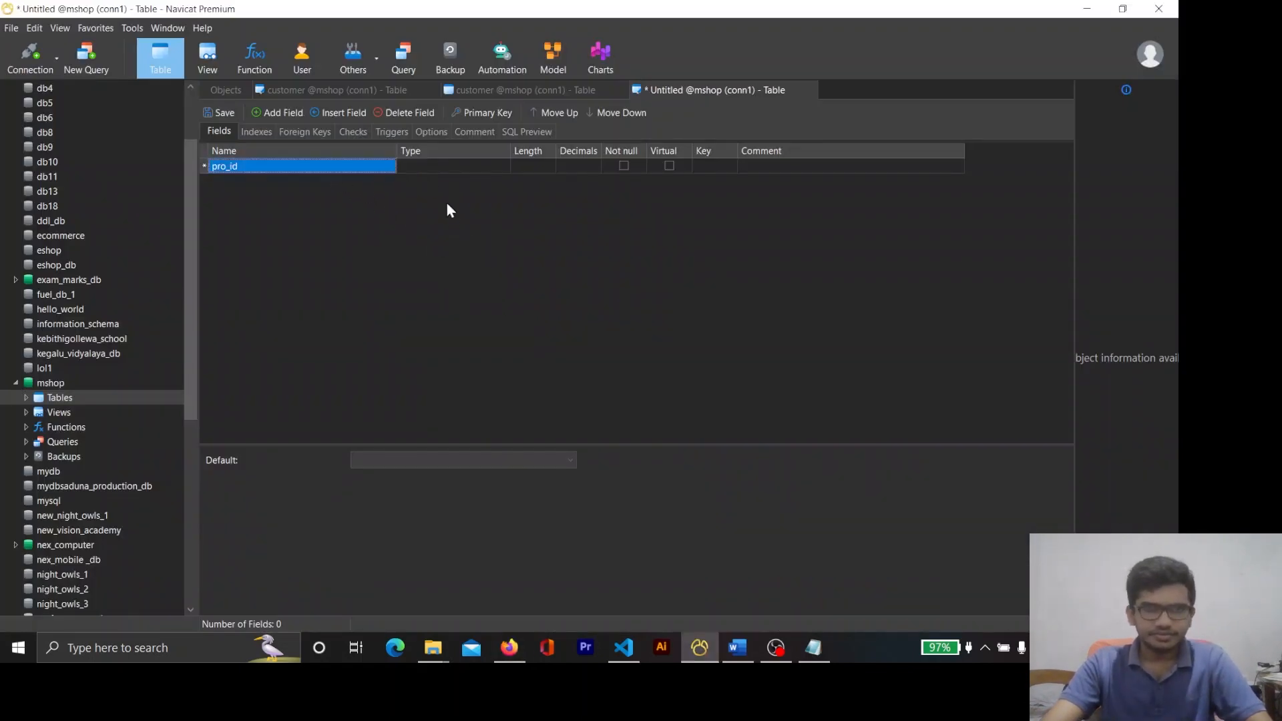
Give the pro_id field type varchar and length 10 as specified in Firefox, and make it the primary key
key(Tab)
key(alt+Tab)
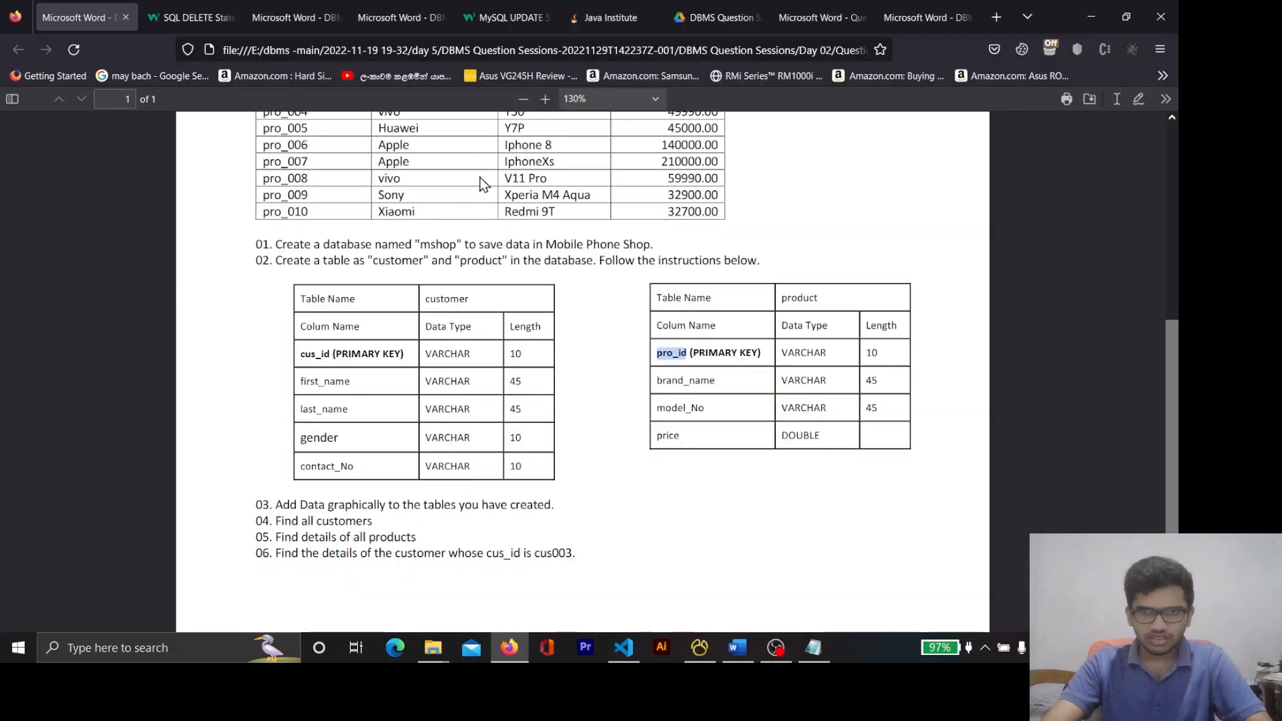
key(alt+Tab)
click(534, 166)
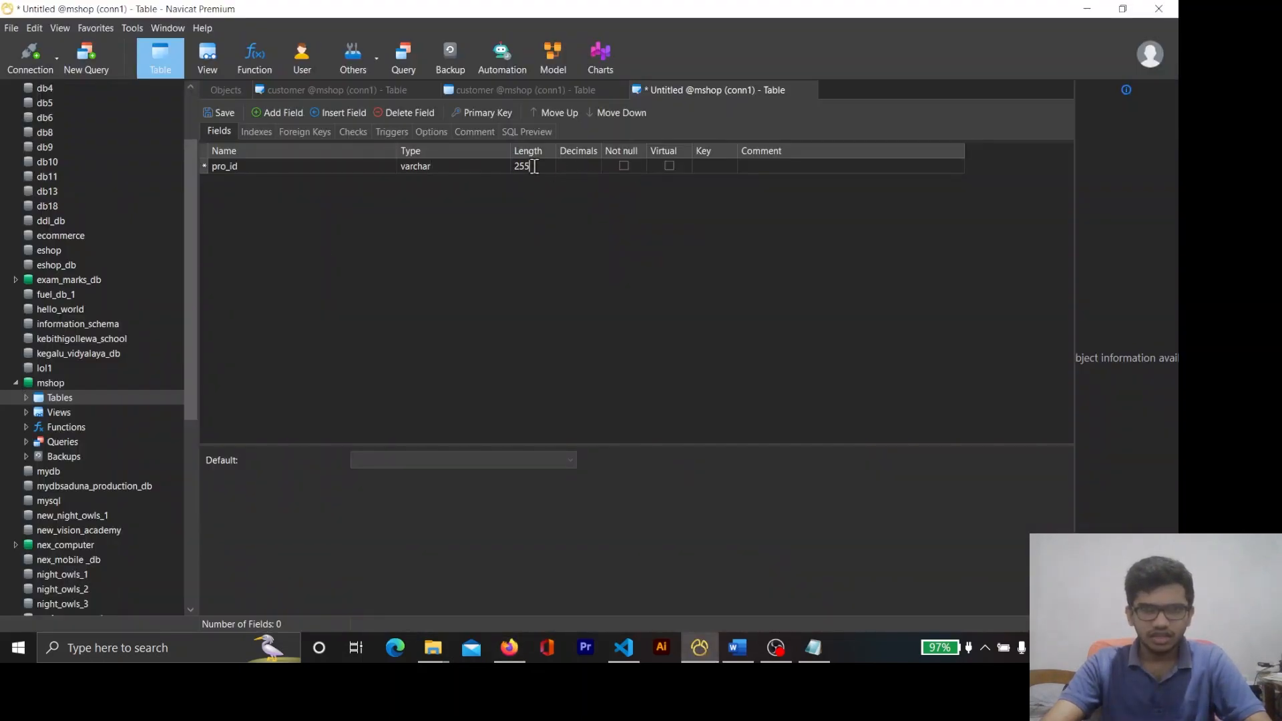
double_click(534, 166)
text(10)
key(Return)
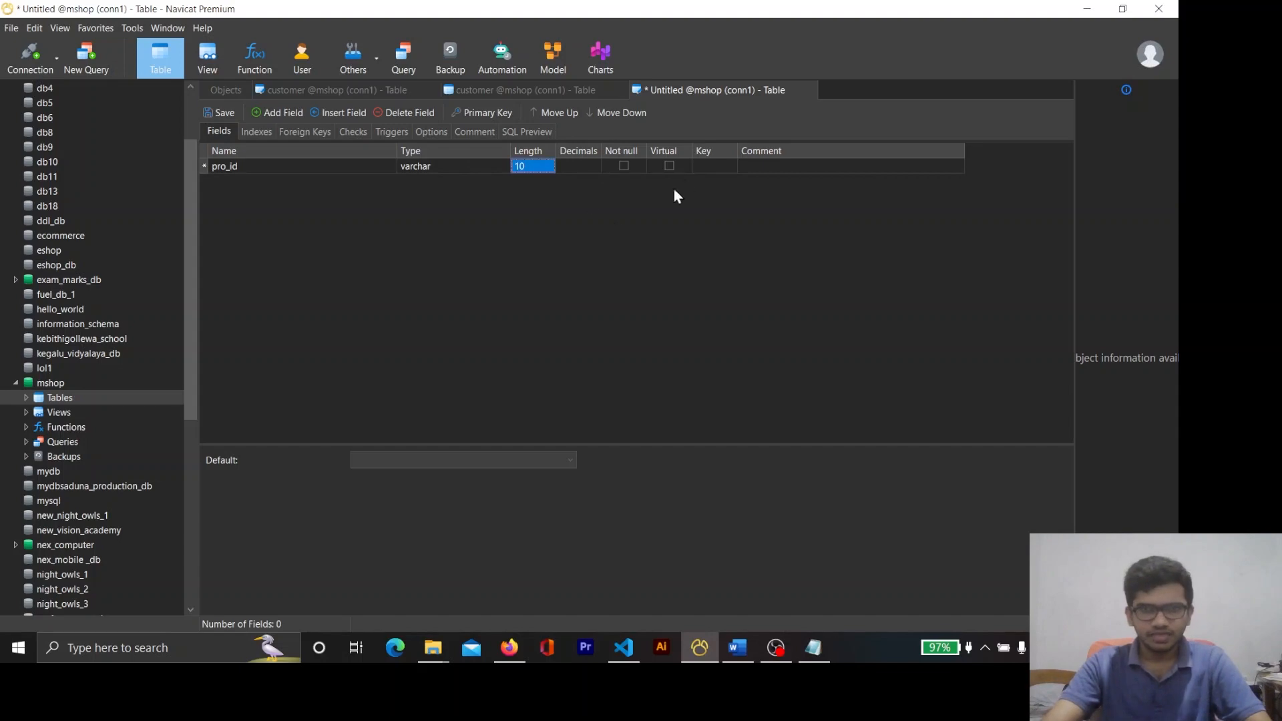
click(707, 166)
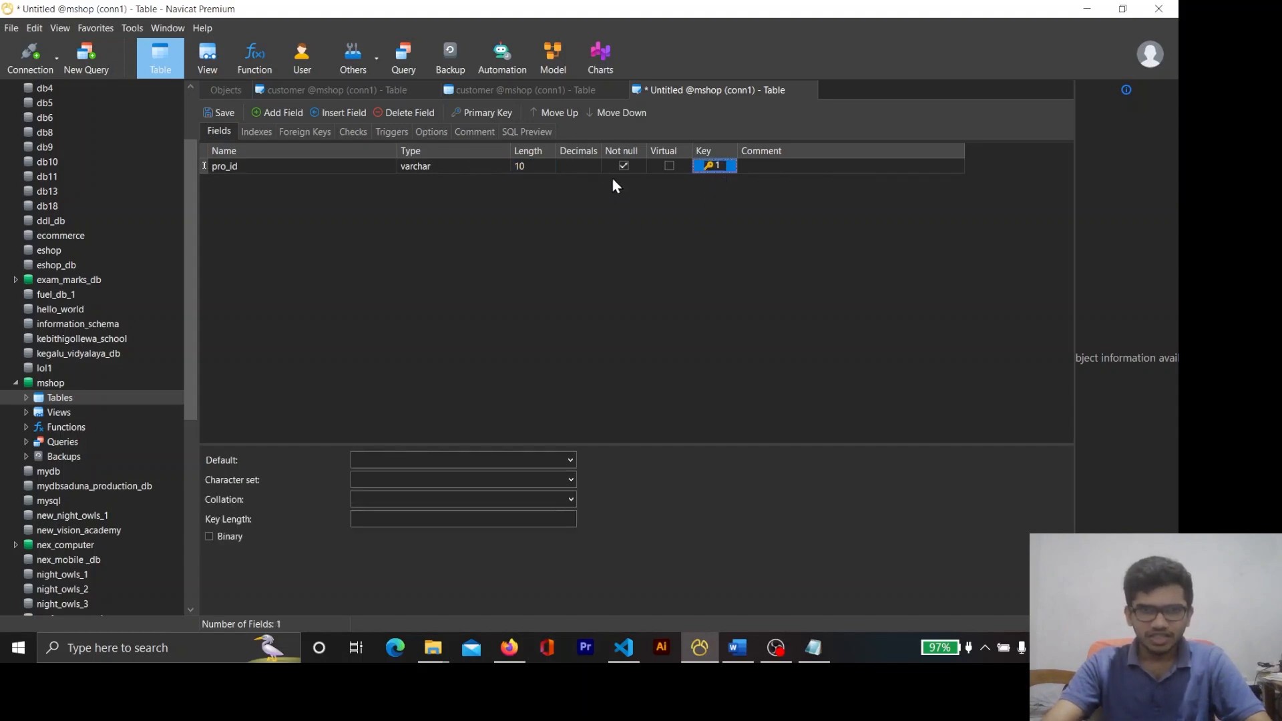
Add a second field and name it "brand_name", copying the name from the product specification in Firefox into Navicat Premium
click(257, 112)
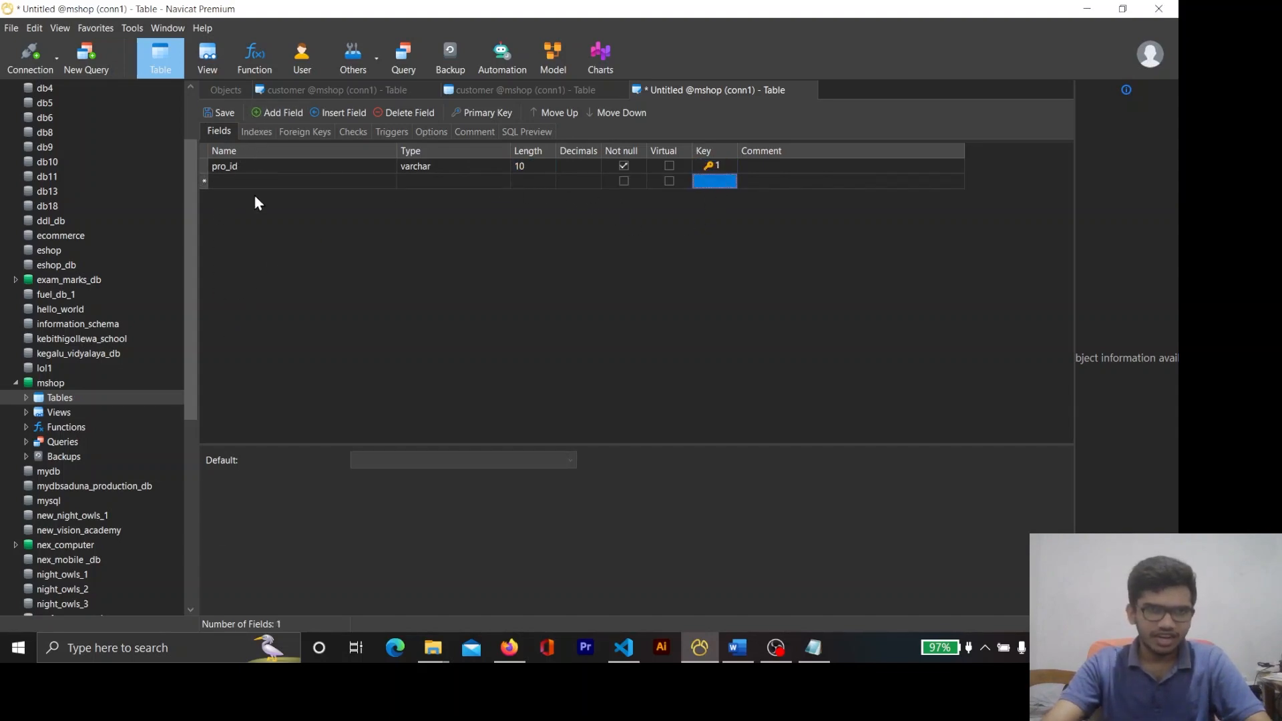
key(alt+Tab)
click(681, 379)
double_click(681, 379)
key(ctrl+c)
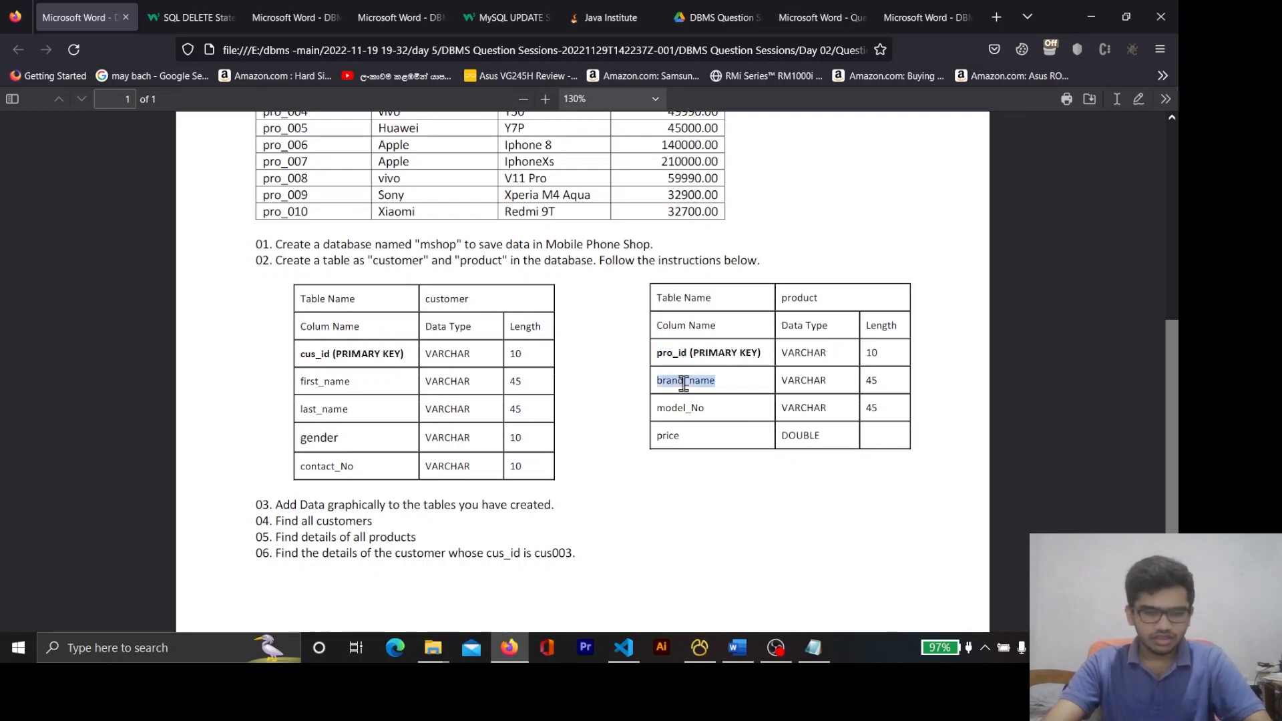
key(alt+Tab)
click(284, 181)
key(ctrl+v)
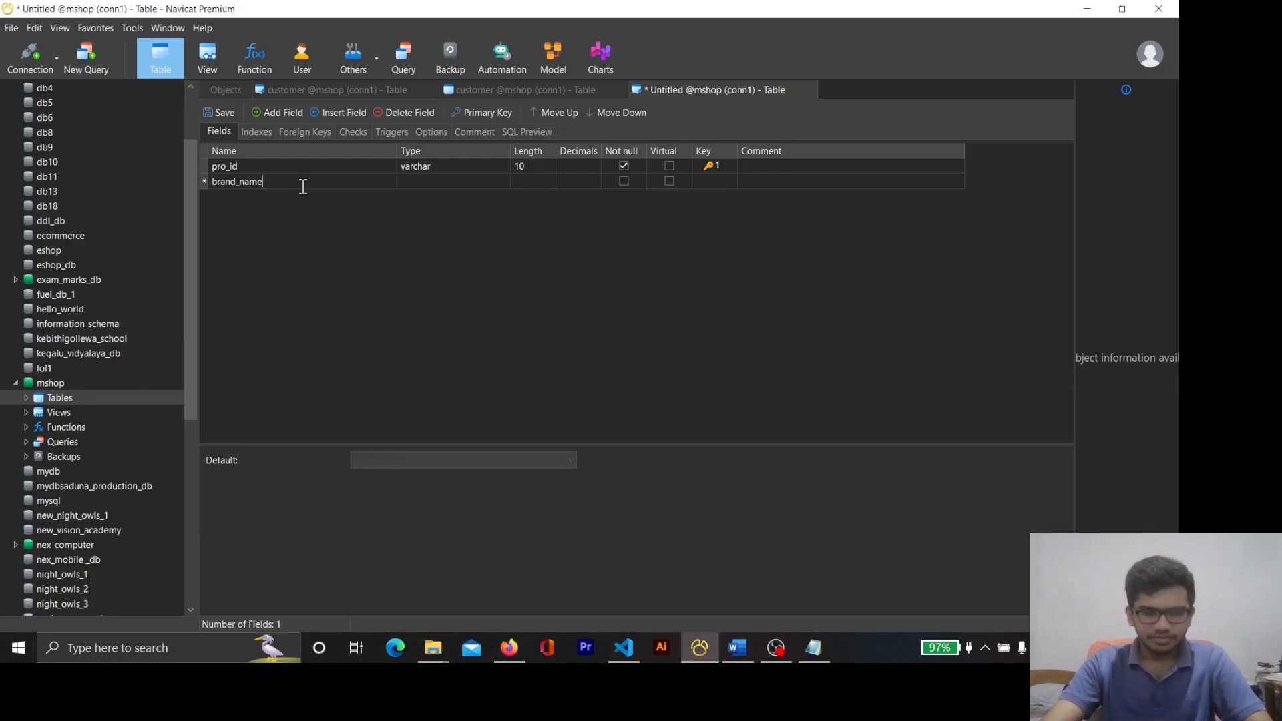
Give the brand_name field type varchar and length 45 as specified in Firefox, and mark it not null
key(Tab)
key(alt+Tab)
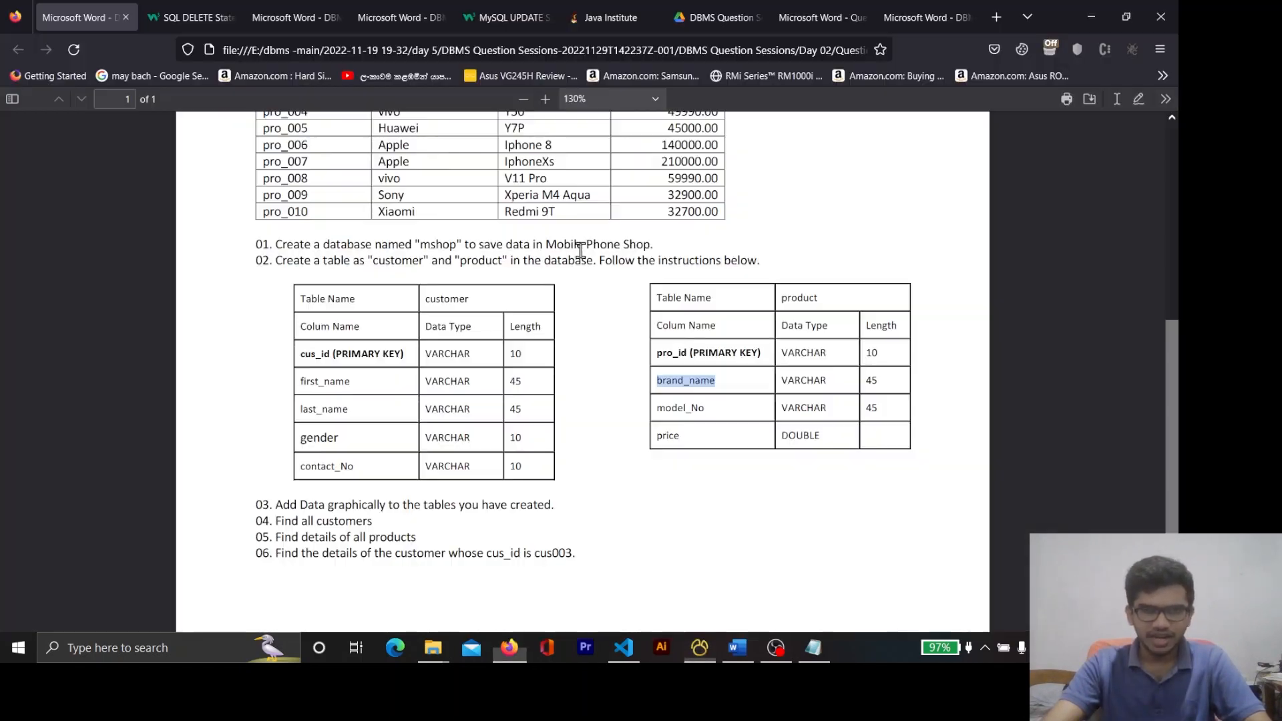
key(alt+Tab)
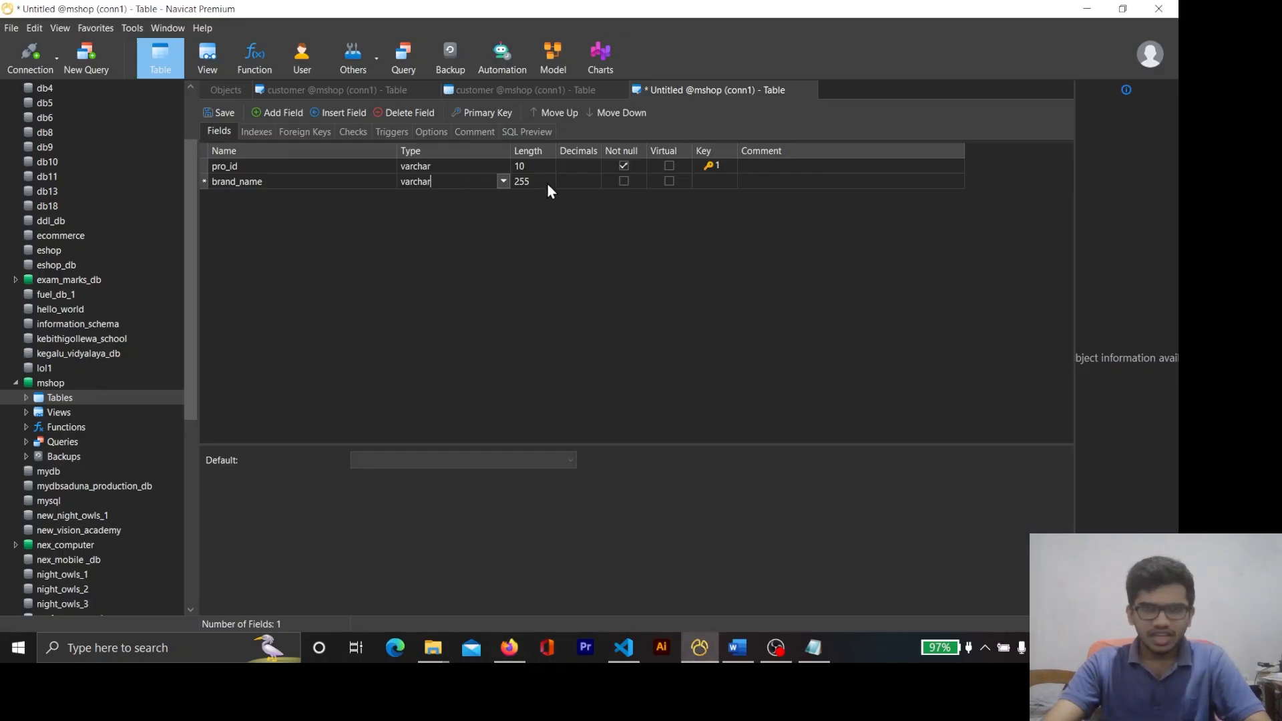
click(543, 179)
text(45)
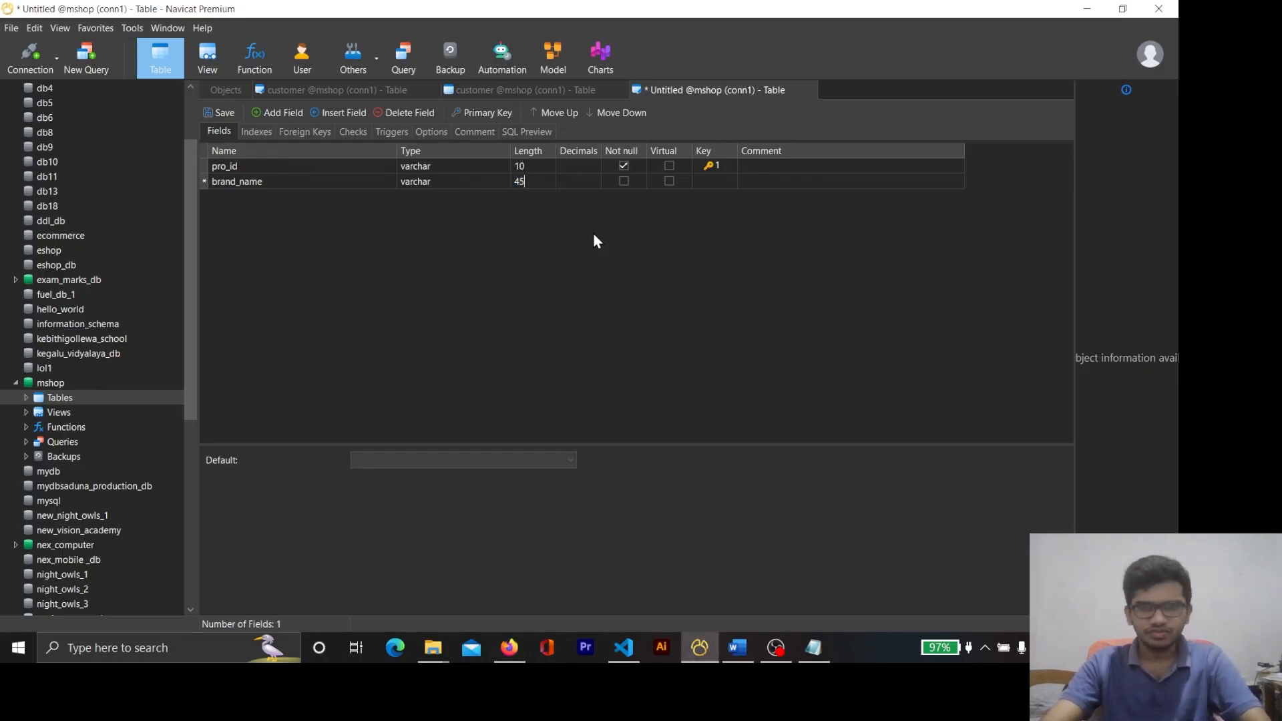
key(Return)
click(623, 182)
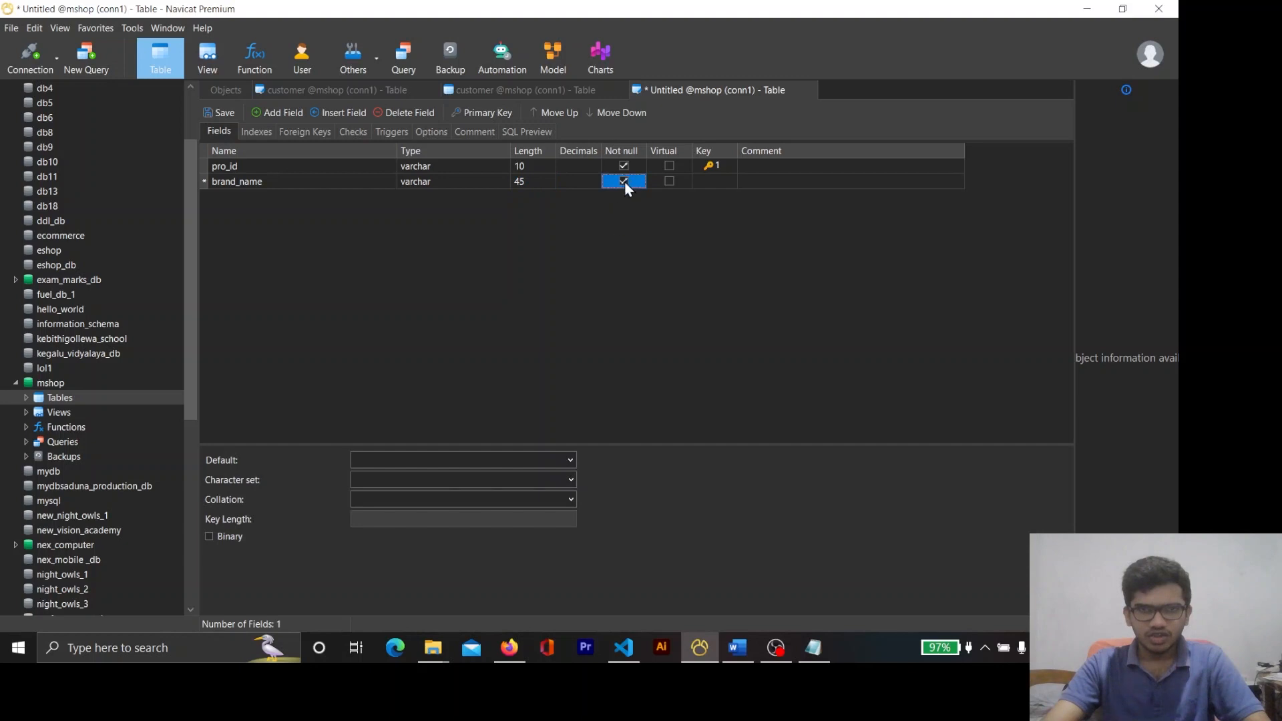
Add a third field and name it "model_No", copying the name from the product specification in Firefox into Navicat Premium
click(269, 113)
key(alt+Tab)
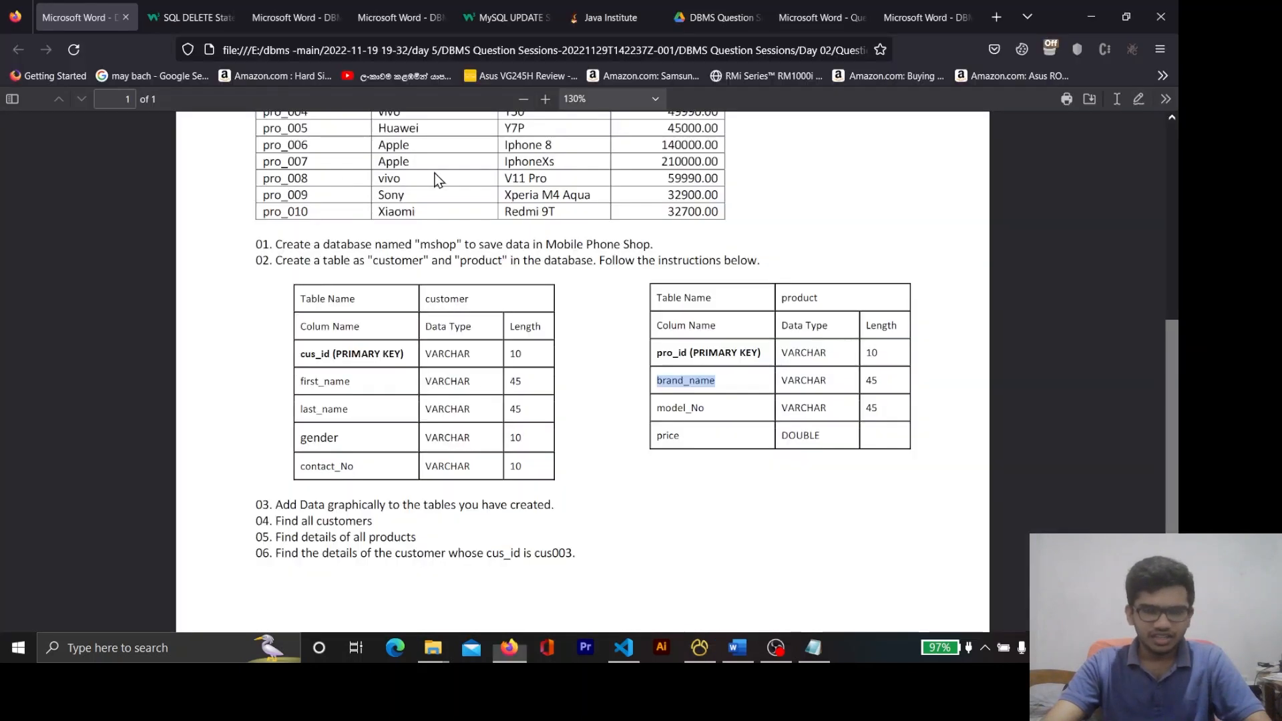
double_click(678, 408)
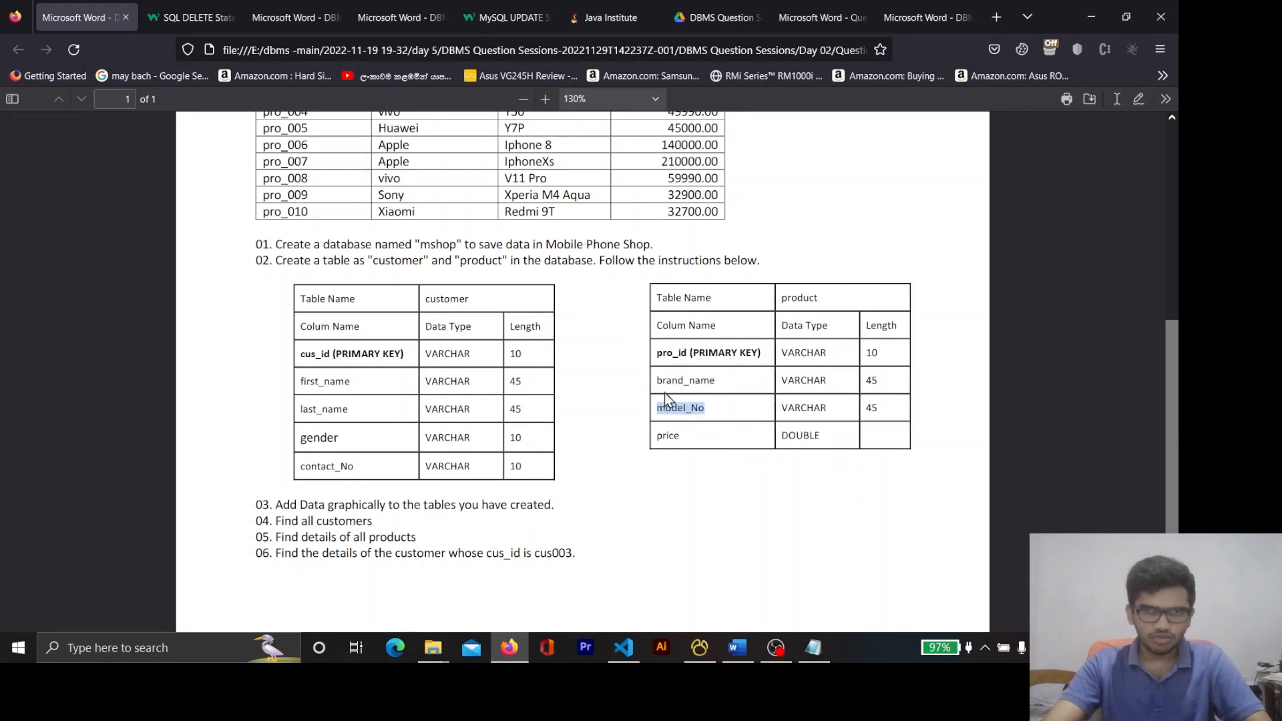
key(alt+Tab)
text(model_No)
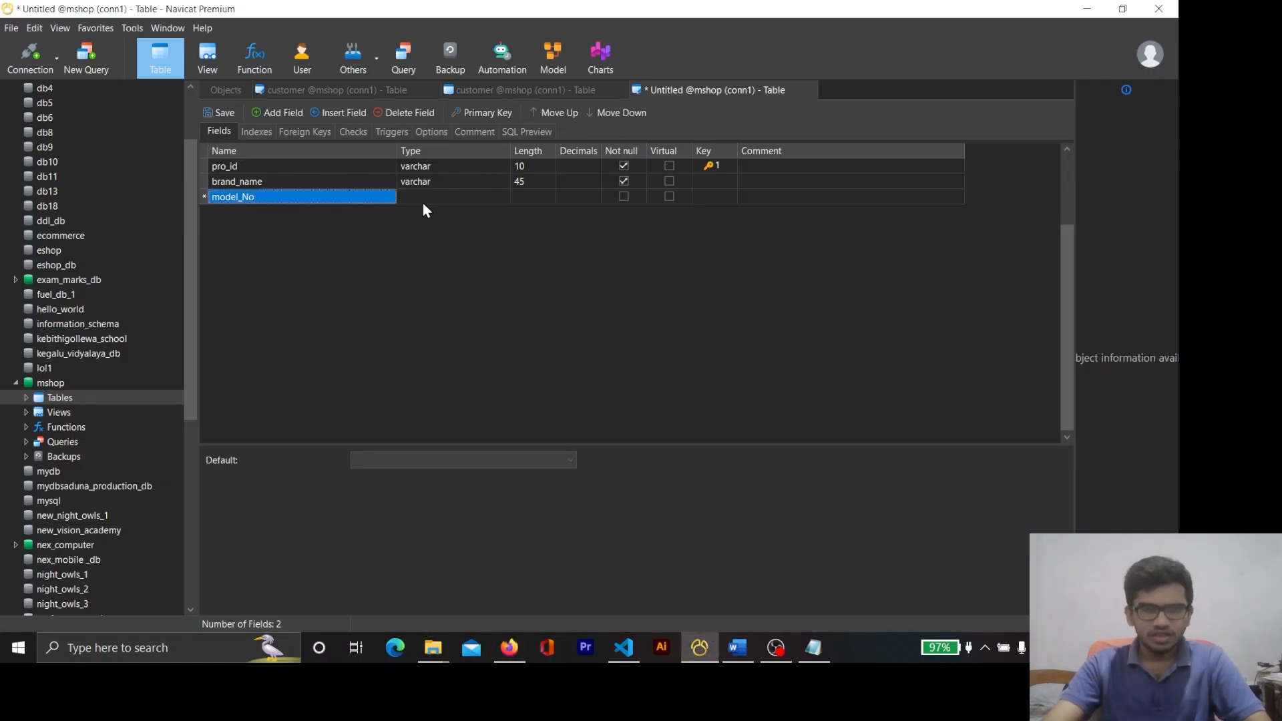
Check the model_No data type in the Firefox specification and set the field's type to varchar in Navicat Premium
click(422, 197)
key(alt+Tab)
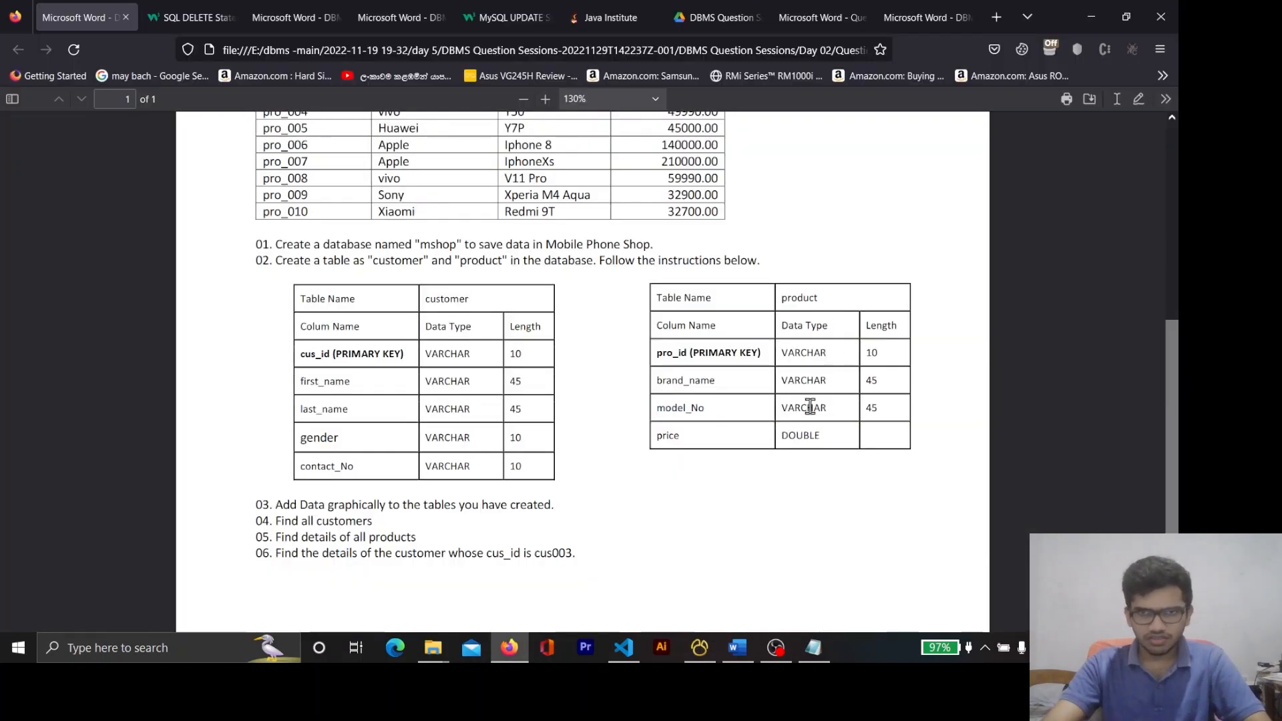
key(alt+Tab)
key(BackSpace)
key(BackSpace)
key(BackSpace)
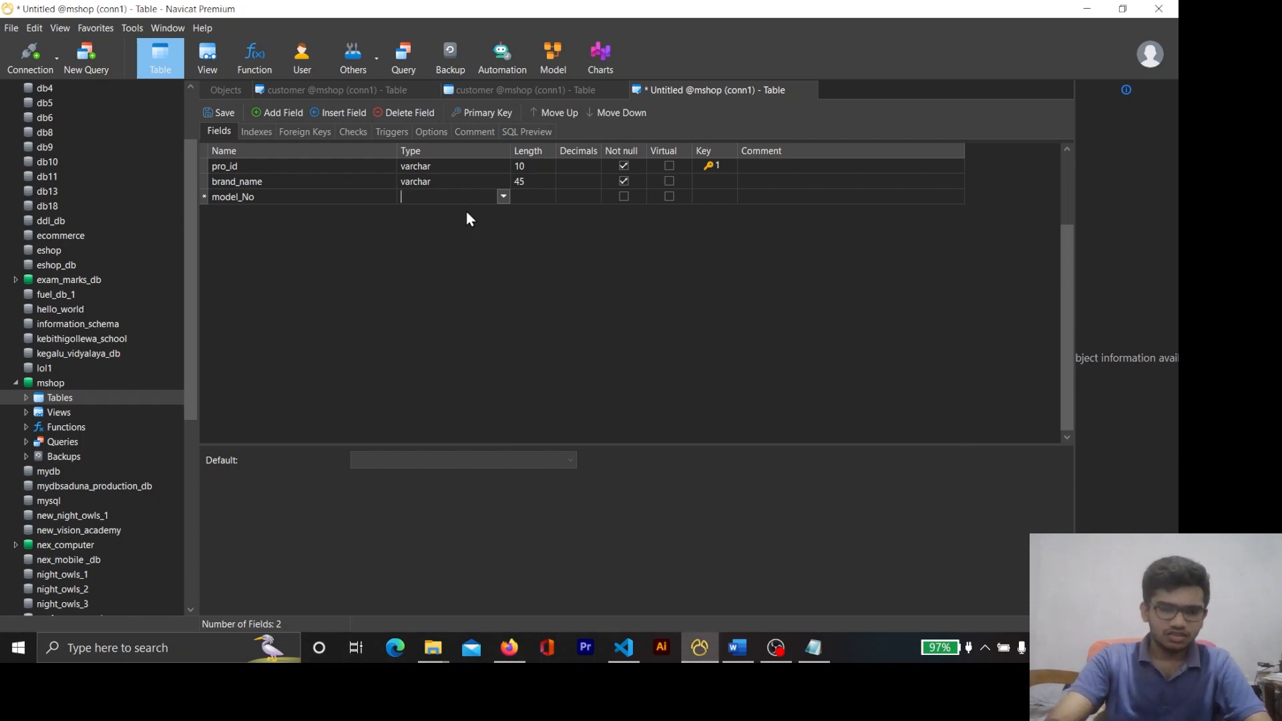
text(varchar)
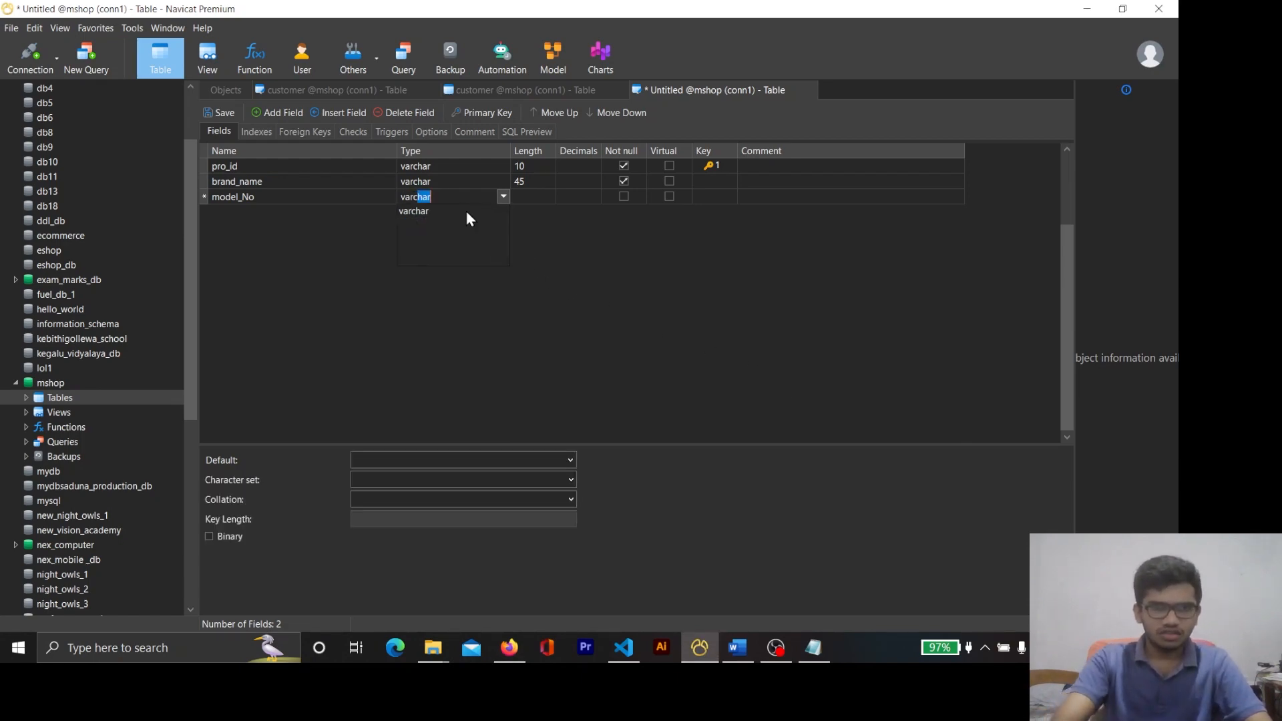
key(Return)
Set the model_No field's length to 45 as specified in Firefox, and mark it not null
key(alt+Tab)
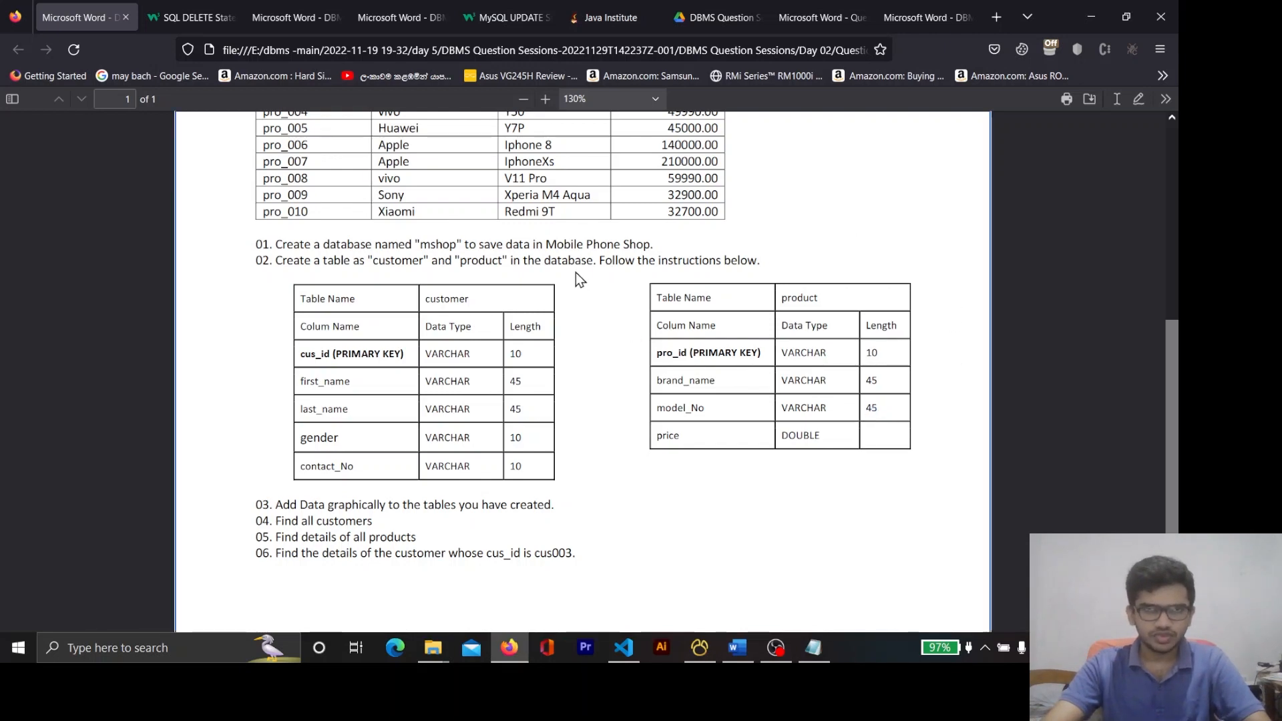
key(alt+Tab)
click(554, 199)
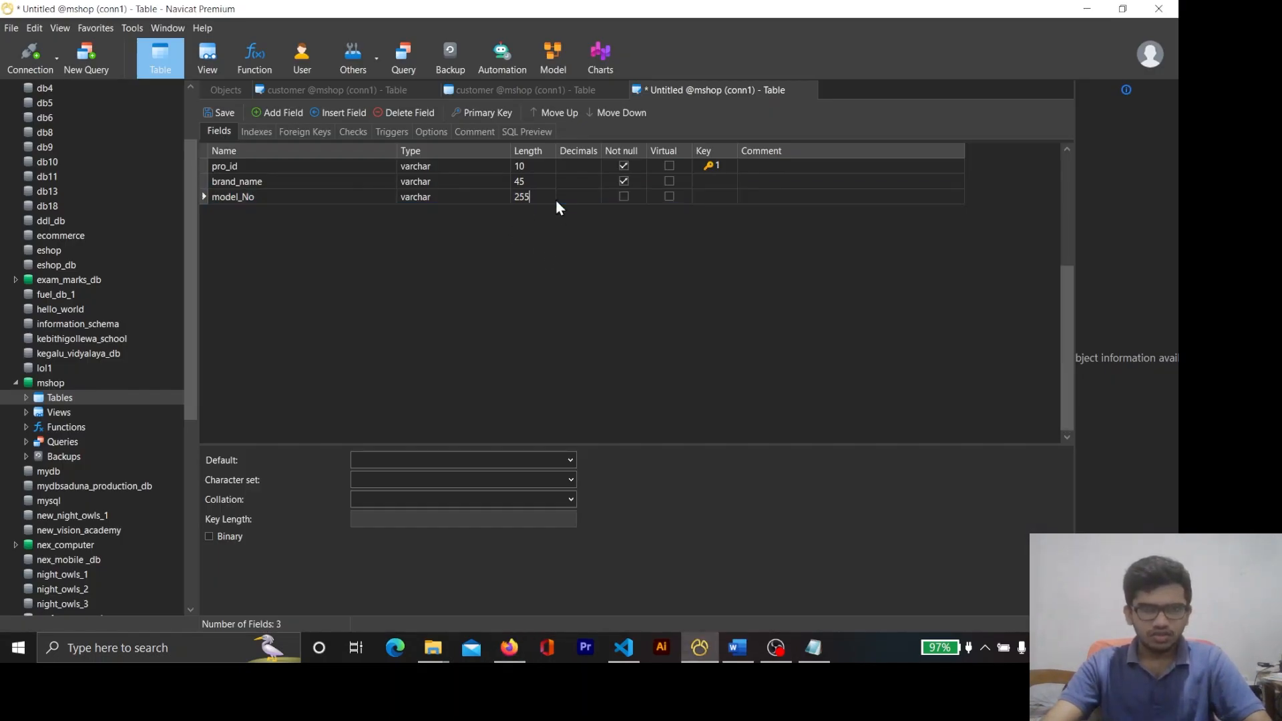
drag(547, 197, 430, 182)
text(45)
key(Return)
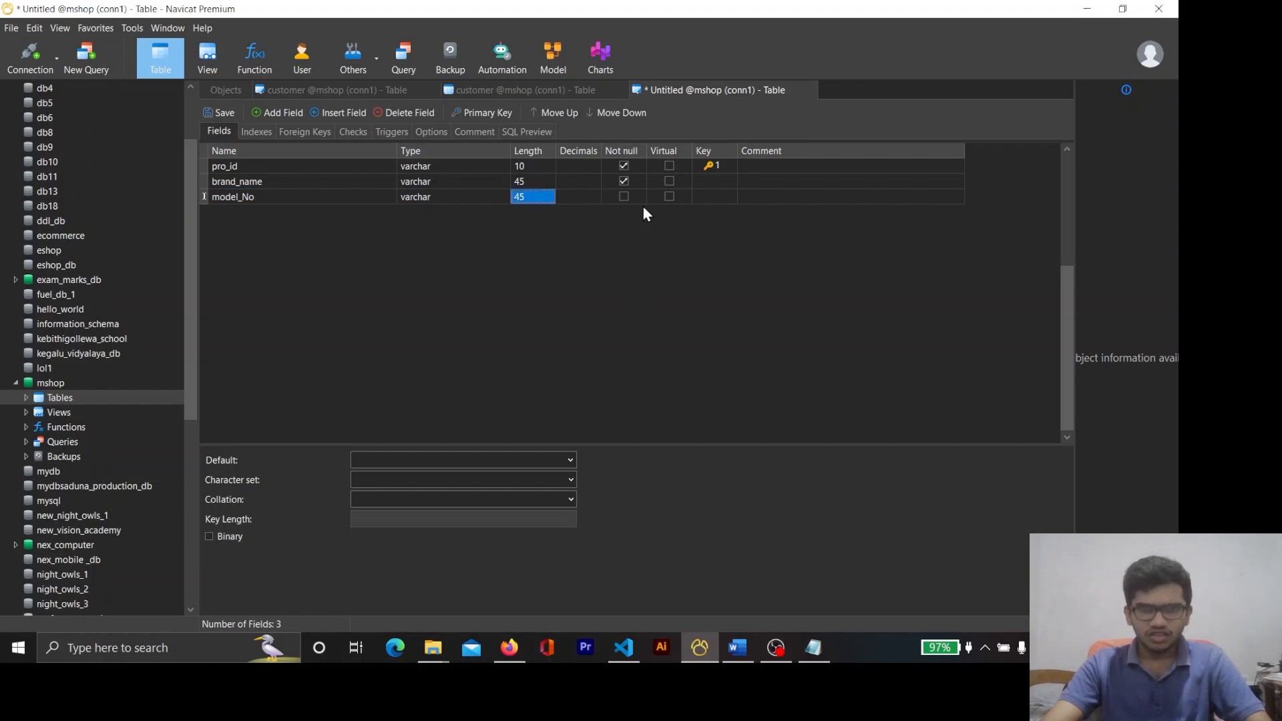
click(625, 197)
Add a fourth field and name it "price", copying the name from the product specification in Firefox into Navicat Premium
click(274, 114)
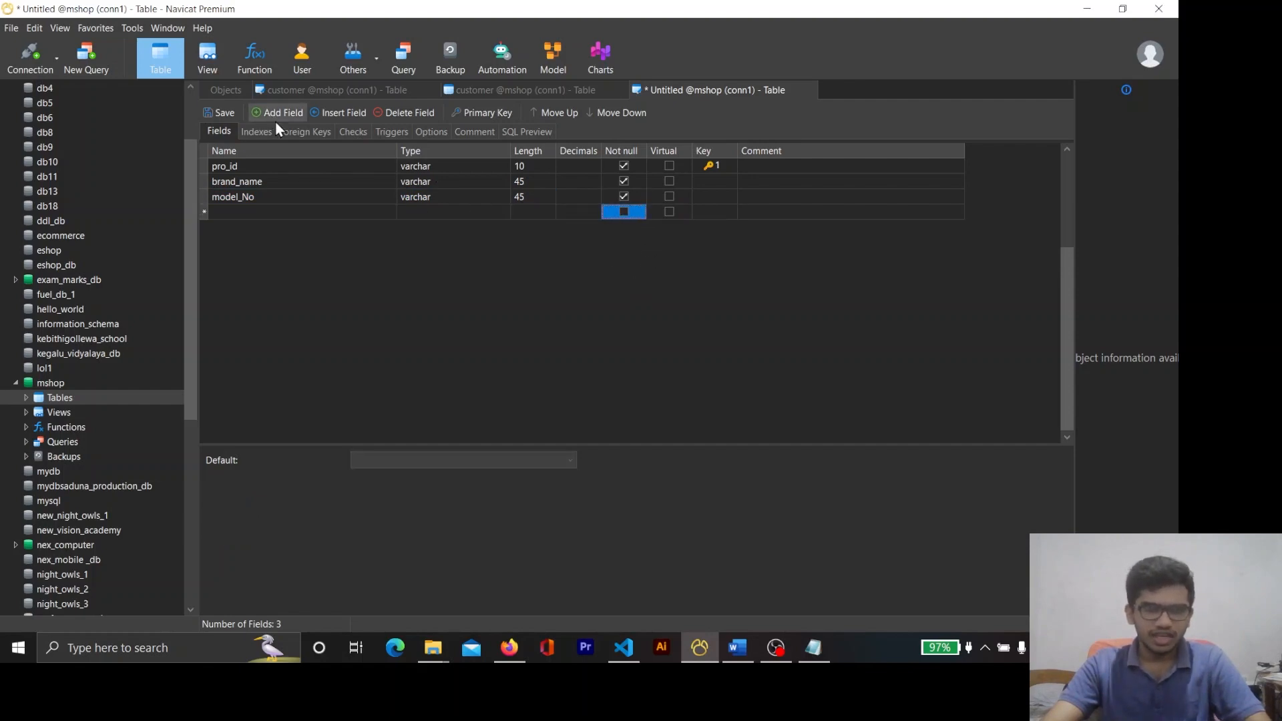
key(alt+Tab)
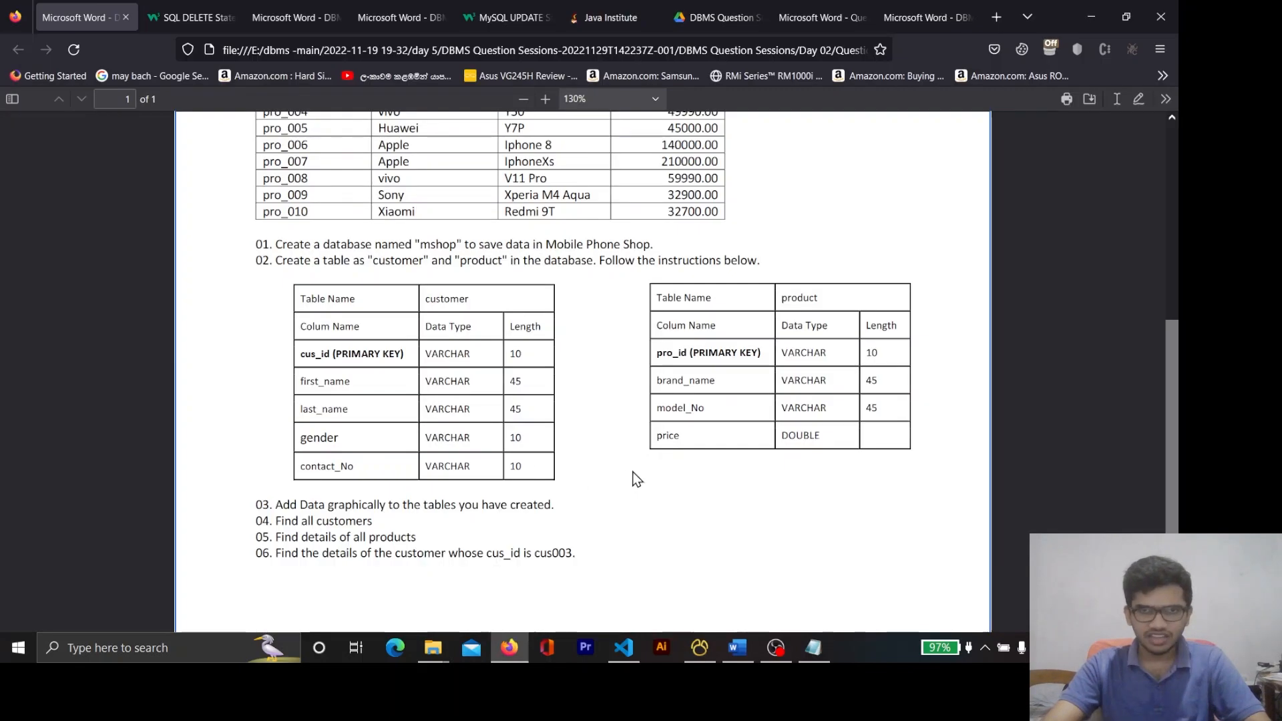
double_click(668, 437)
key(ctrl+c)
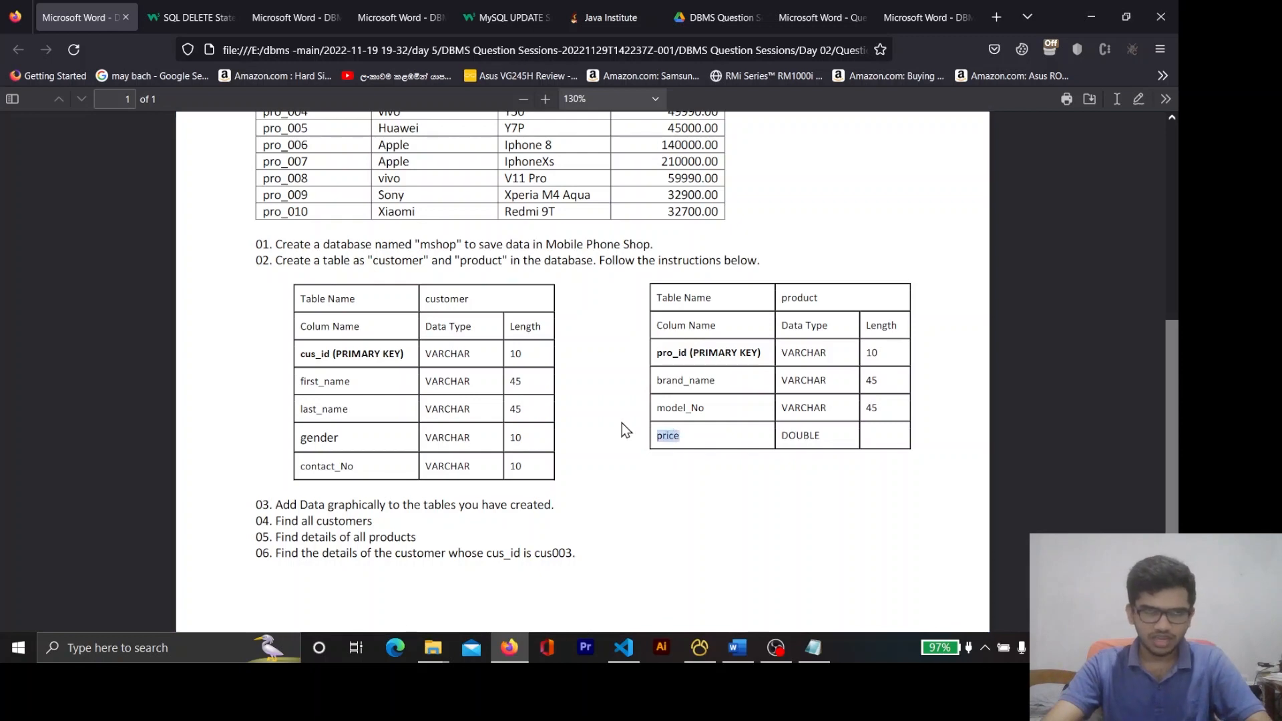
key(alt+Tab)
key(ctrl+v)
key(Return)
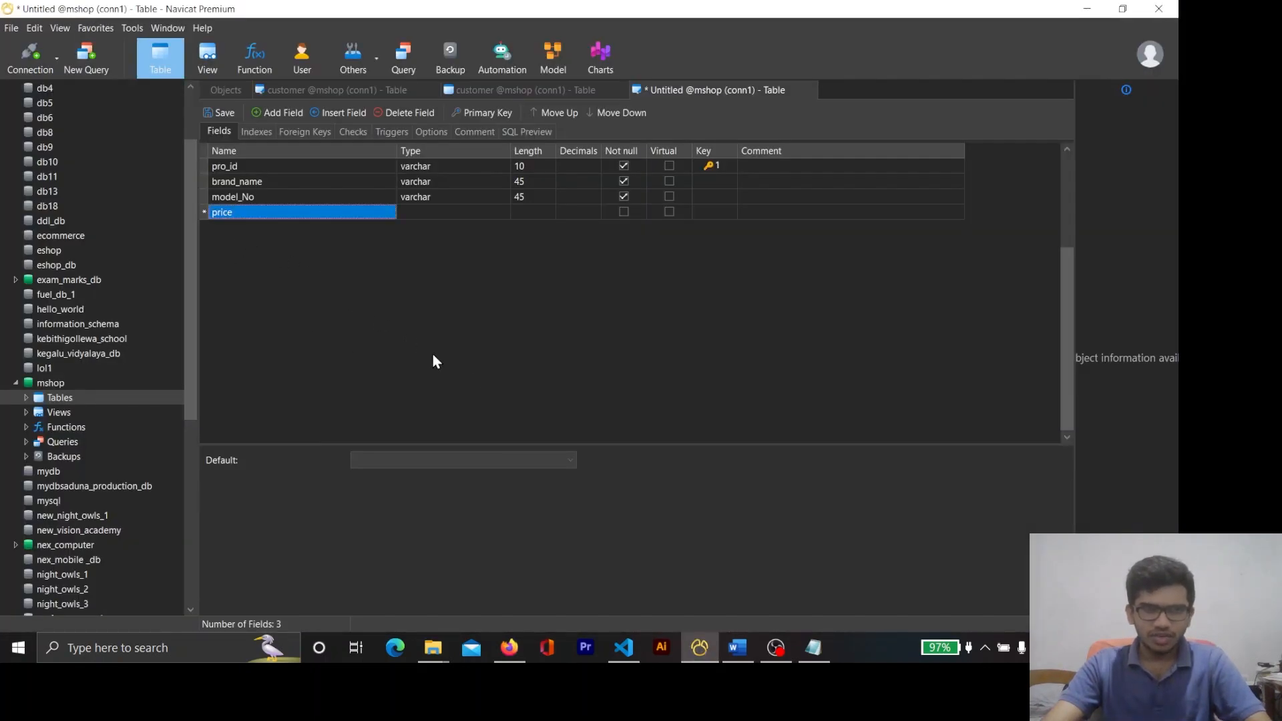
Check the price data type in the Firefox specification and set the field's type to double with no length in Navicat Premium
key(alt+Tab)
double_click(801, 435)
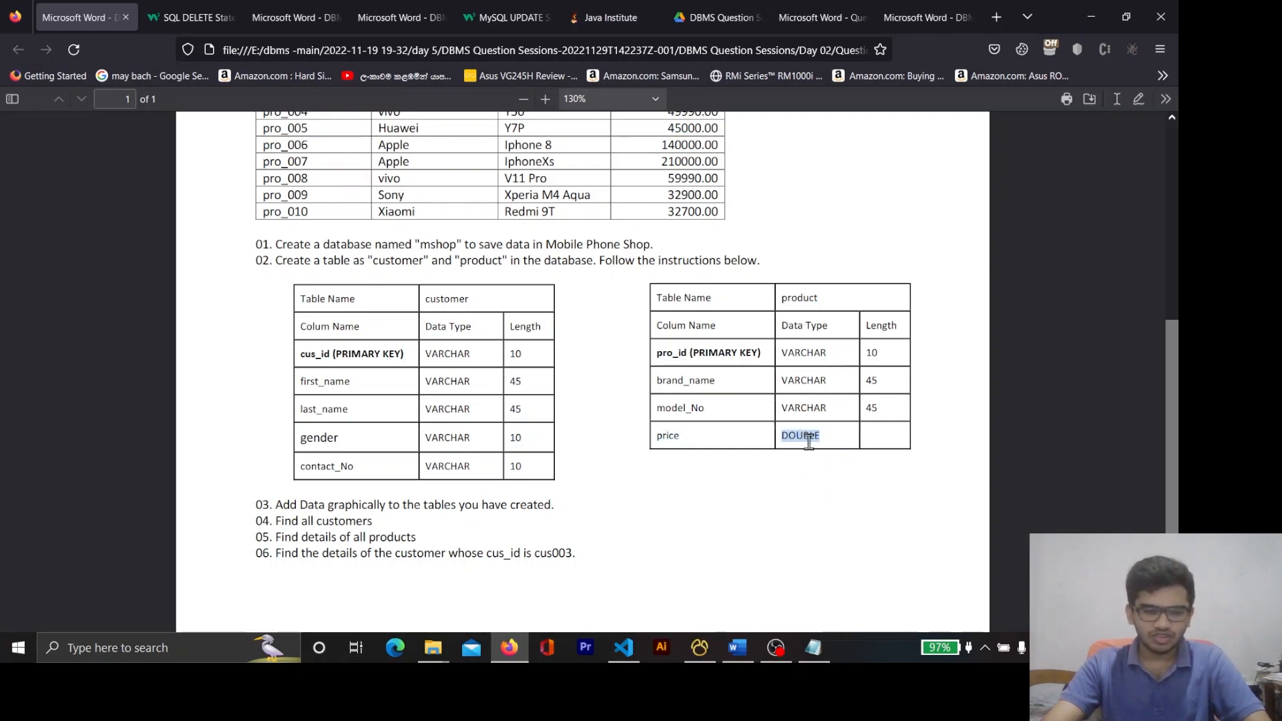
key(alt+Tab)
click(427, 214)
text(decimal)
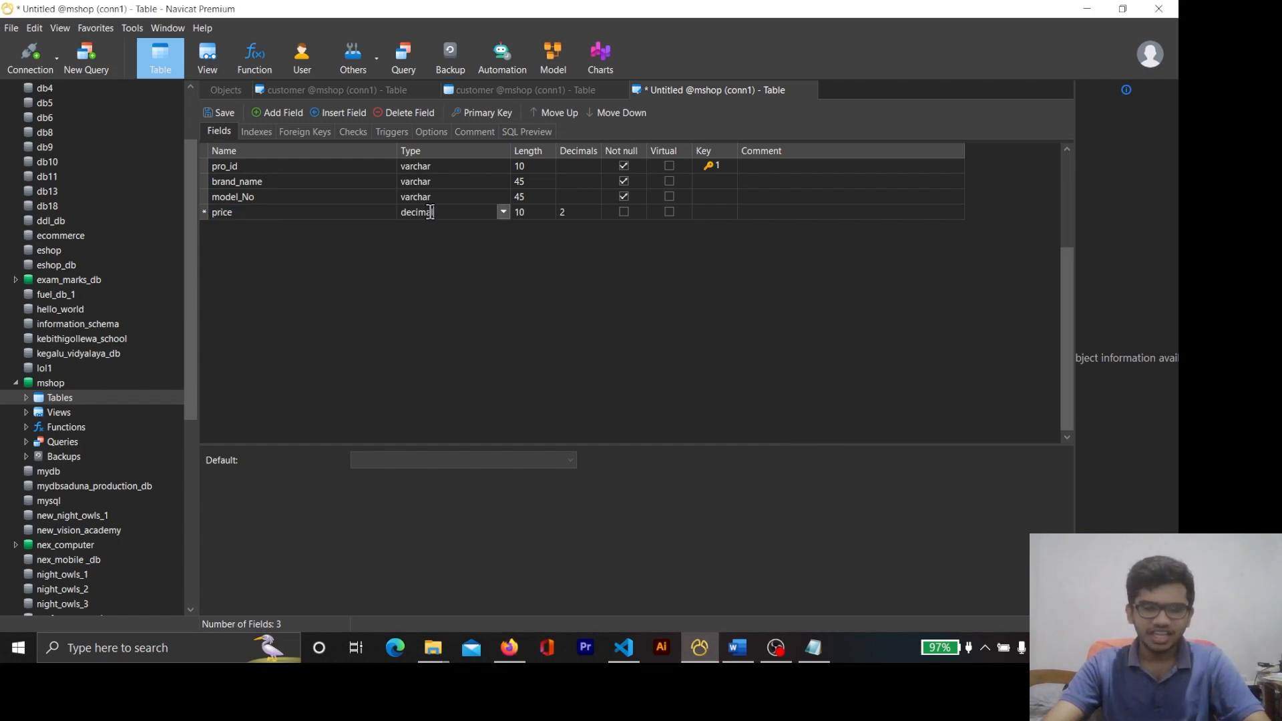
text(double)
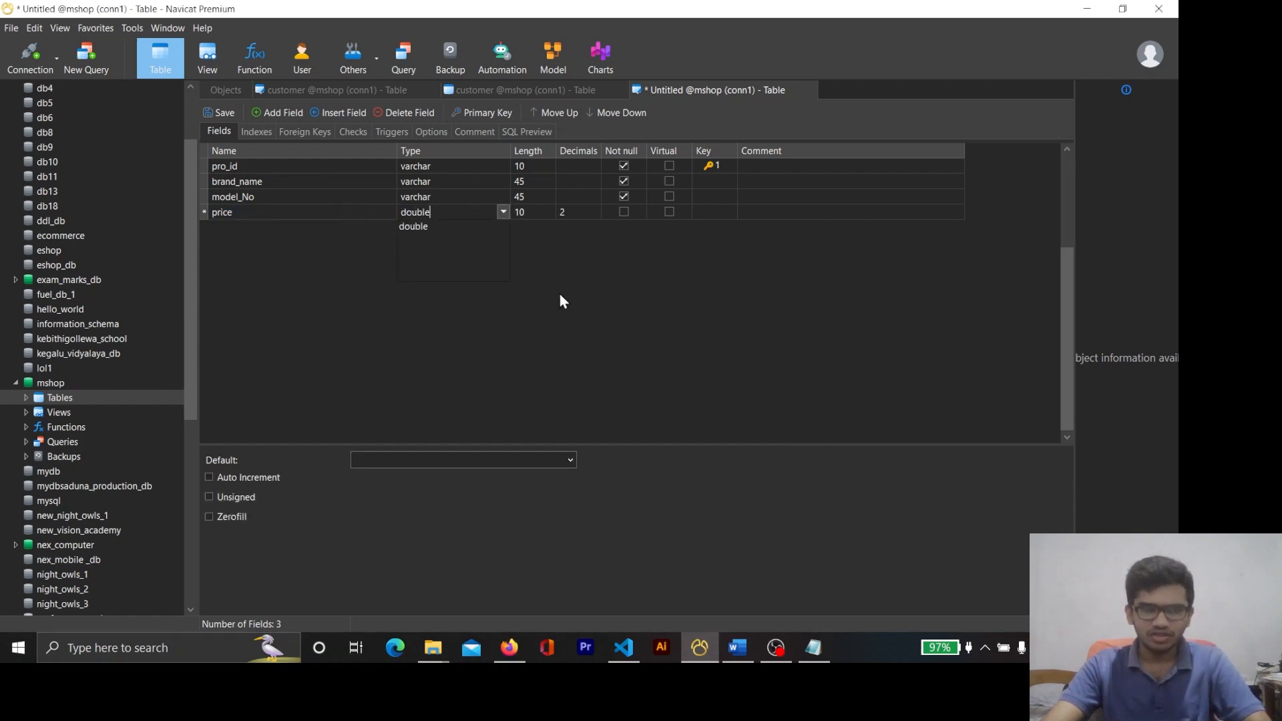
click(570, 285)
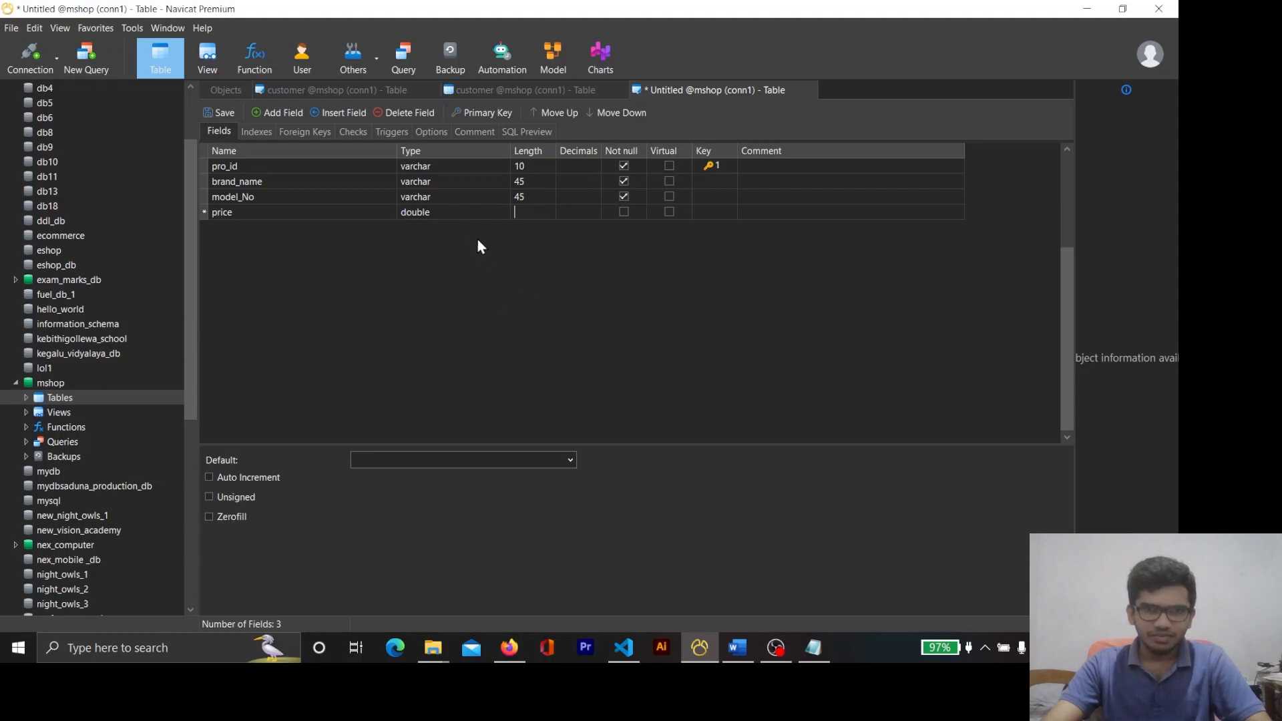
click(457, 212)
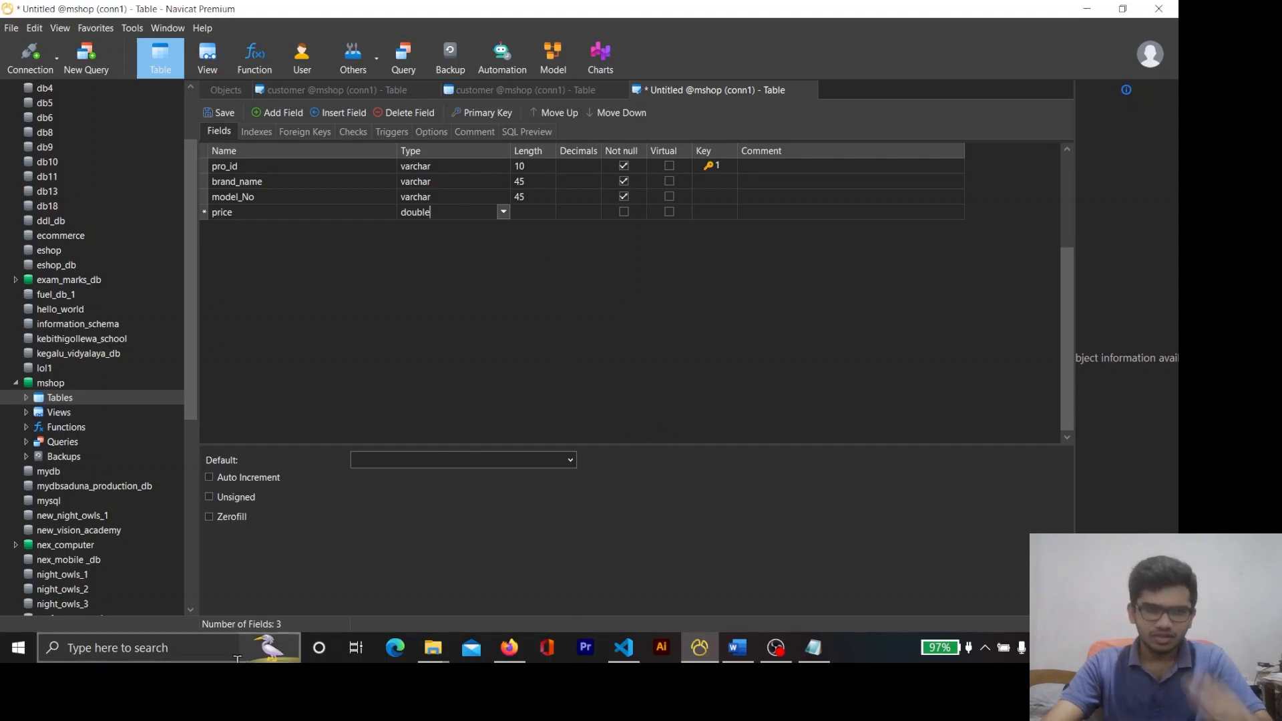
Switch to Notepad, examine the whole and decimal parts of the sample value 175.00, and return to the table design
click(813, 646)
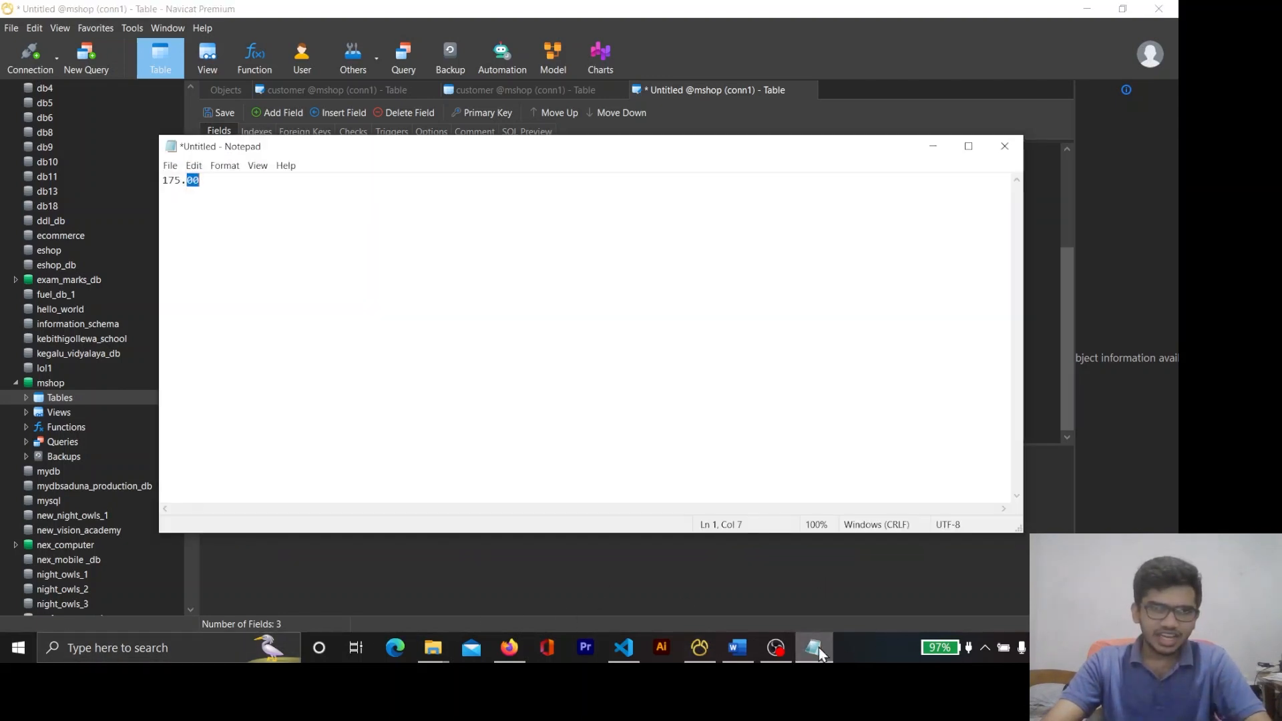
click(402, 237)
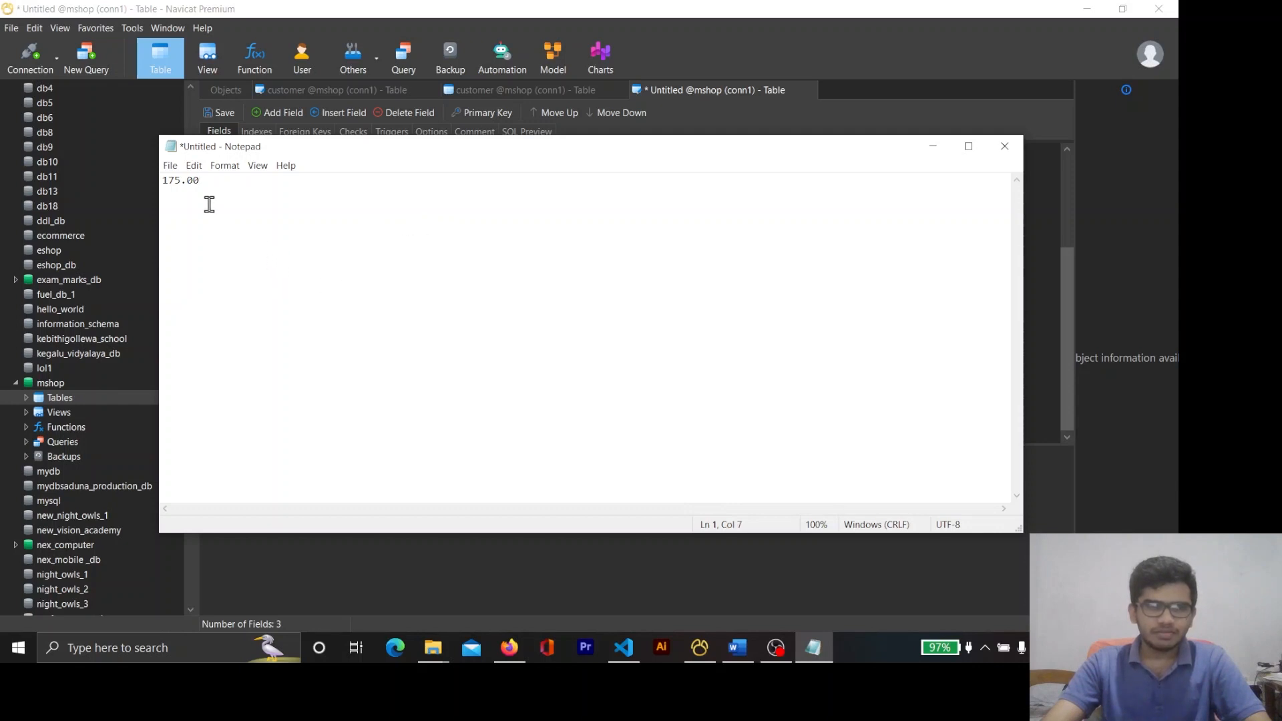
drag(204, 189, 144, 175)
click(246, 203)
click(206, 188)
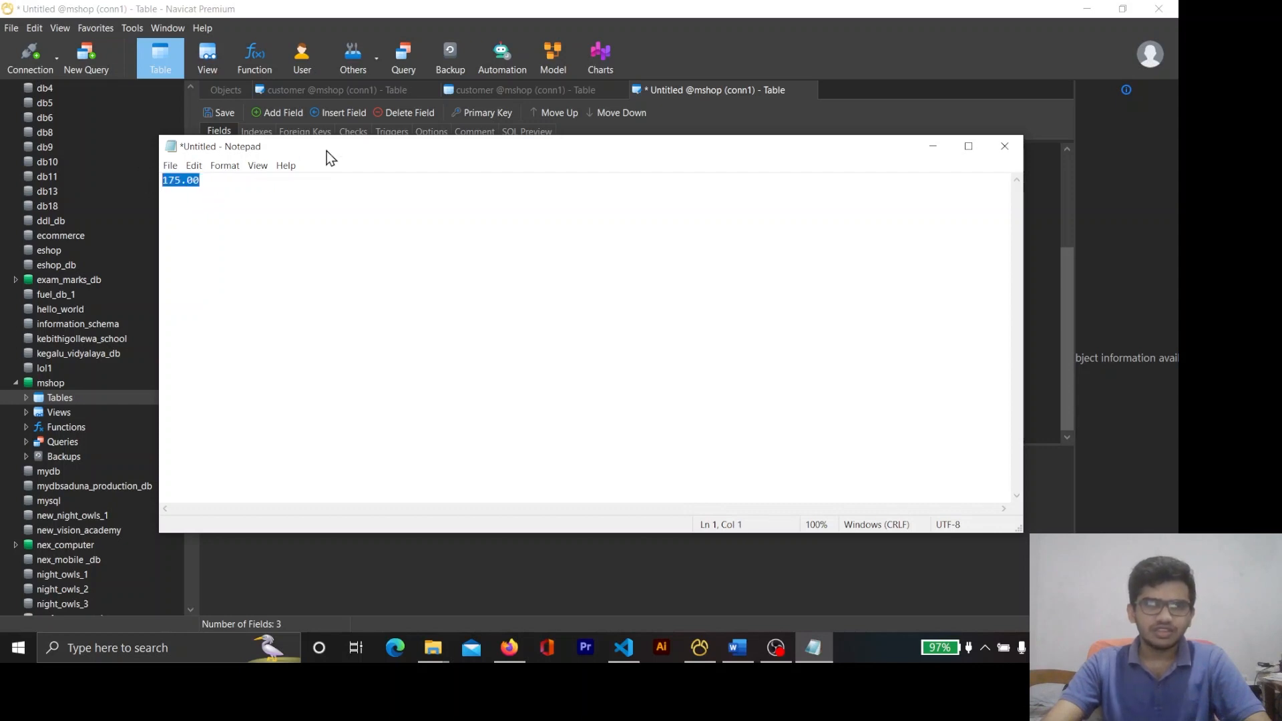
drag(340, 147, 410, 208)
click(355, 244)
drag(285, 261, 255, 247)
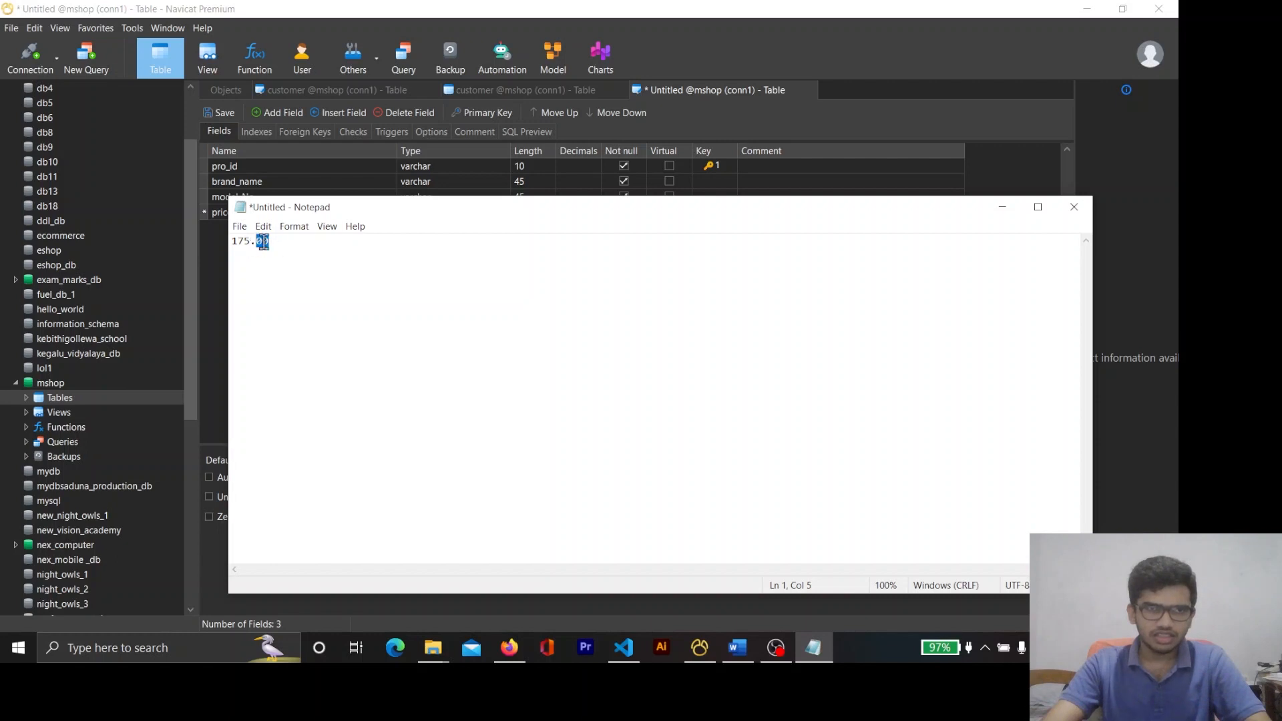
click(295, 249)
click(256, 244)
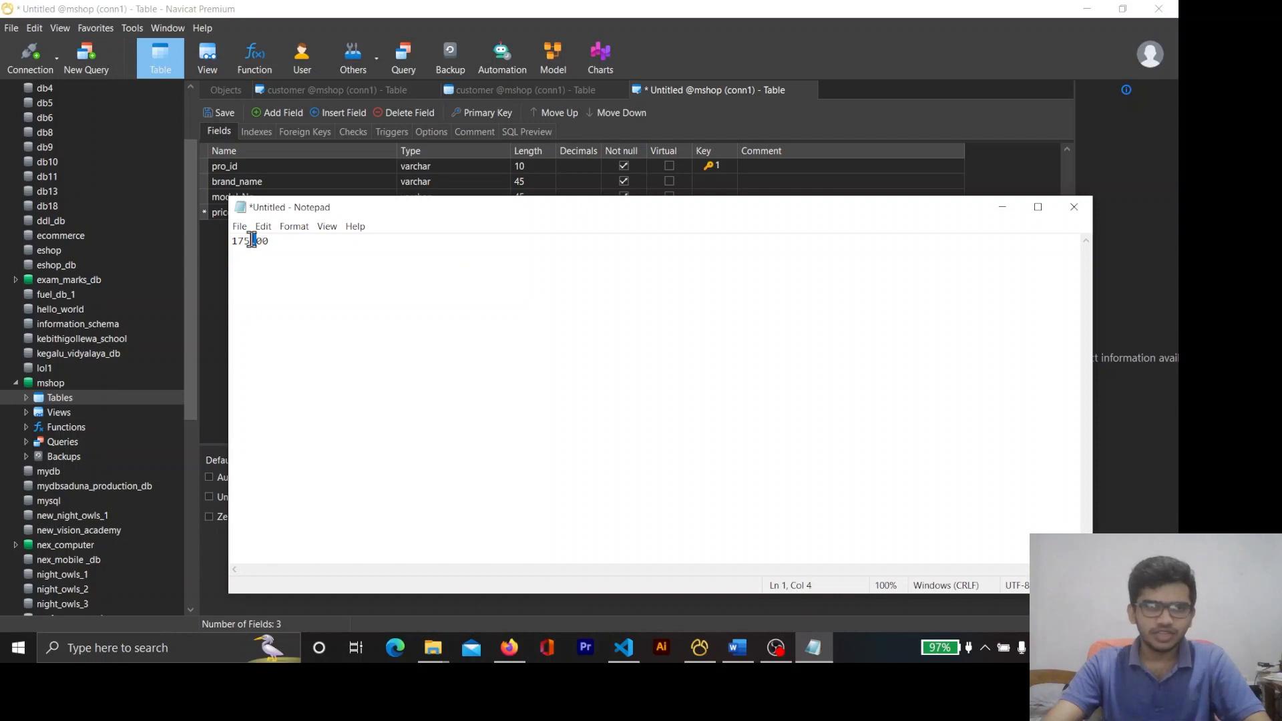
drag(277, 245, 258, 243)
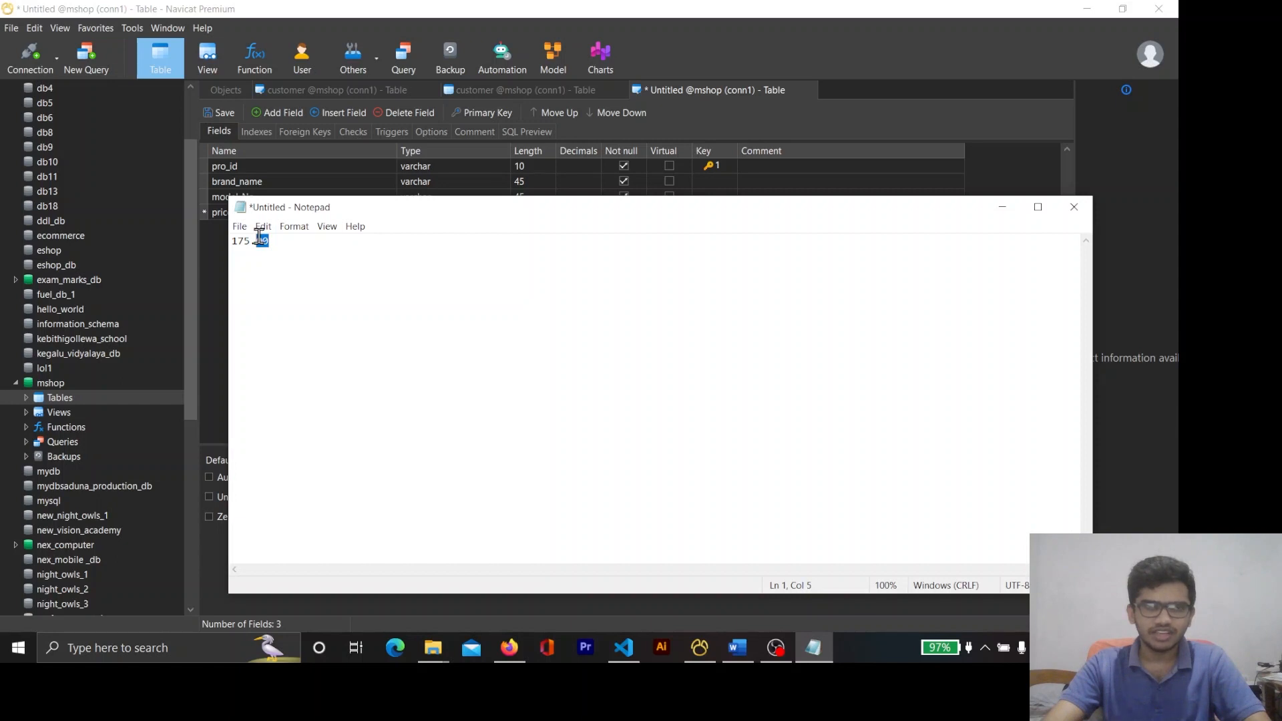
click(1002, 206)
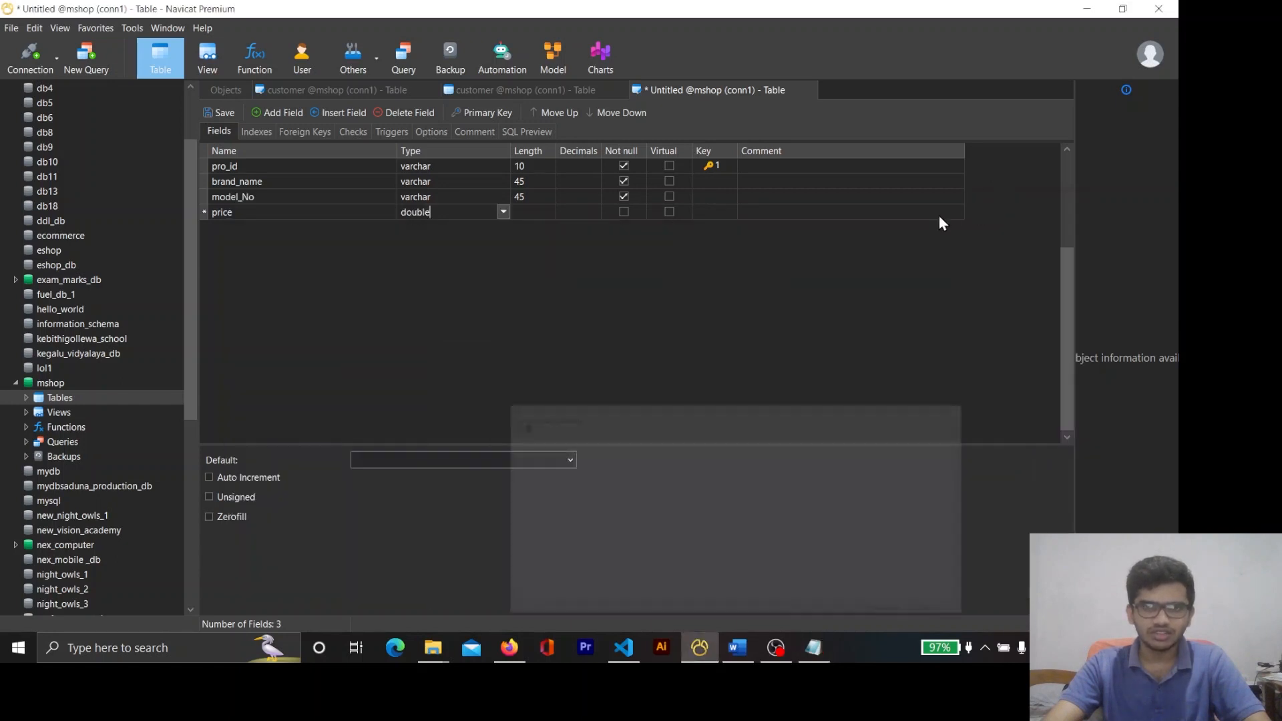
key(alt+Tab)
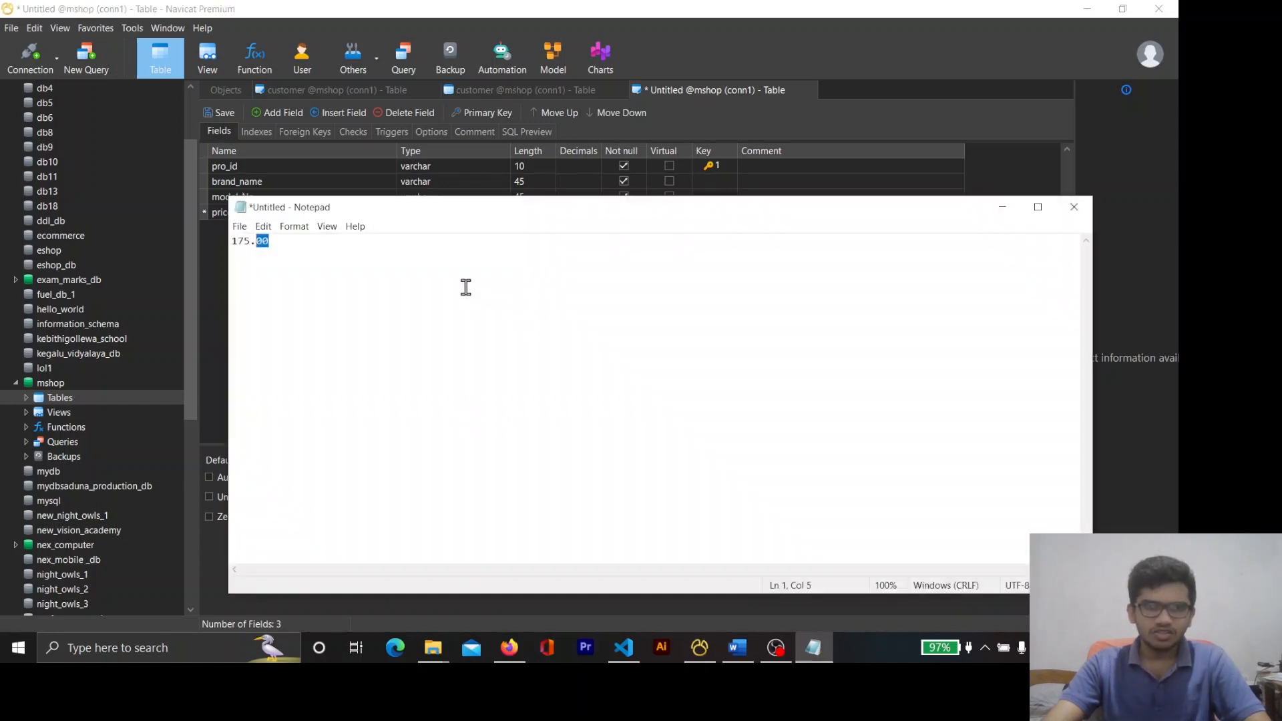
click(311, 259)
drag(270, 241, 258, 241)
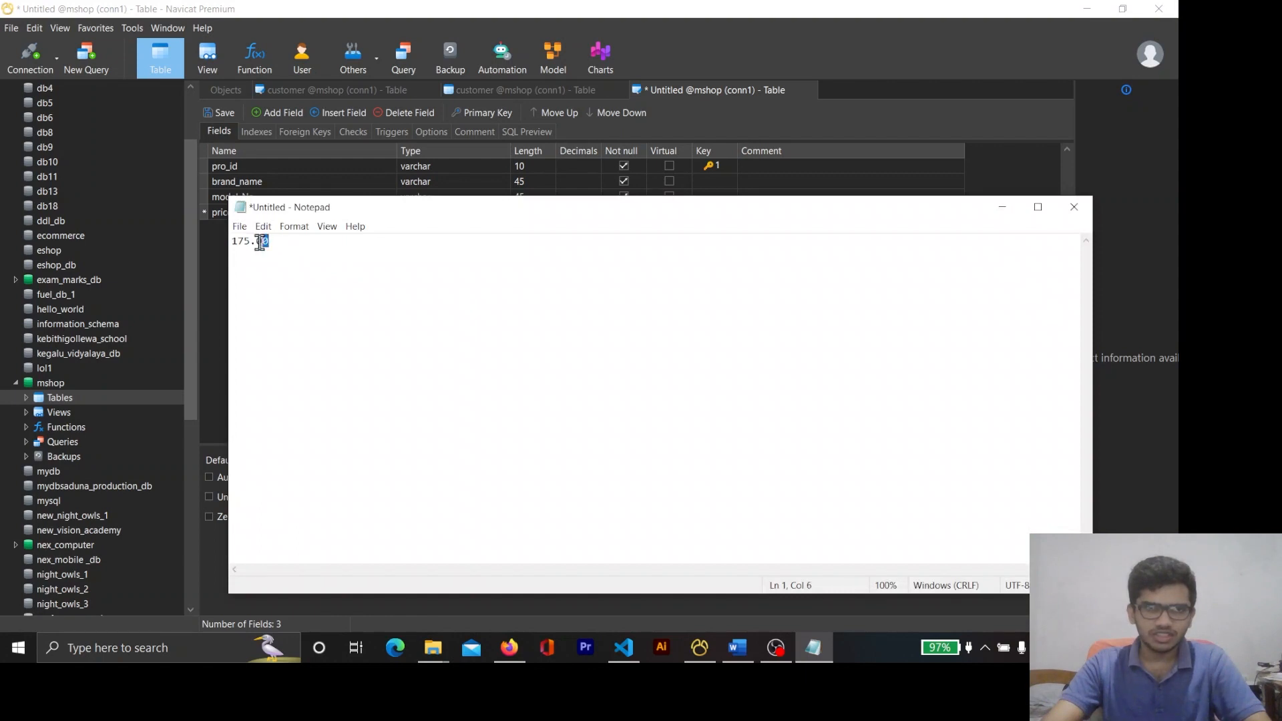
click(1002, 208)
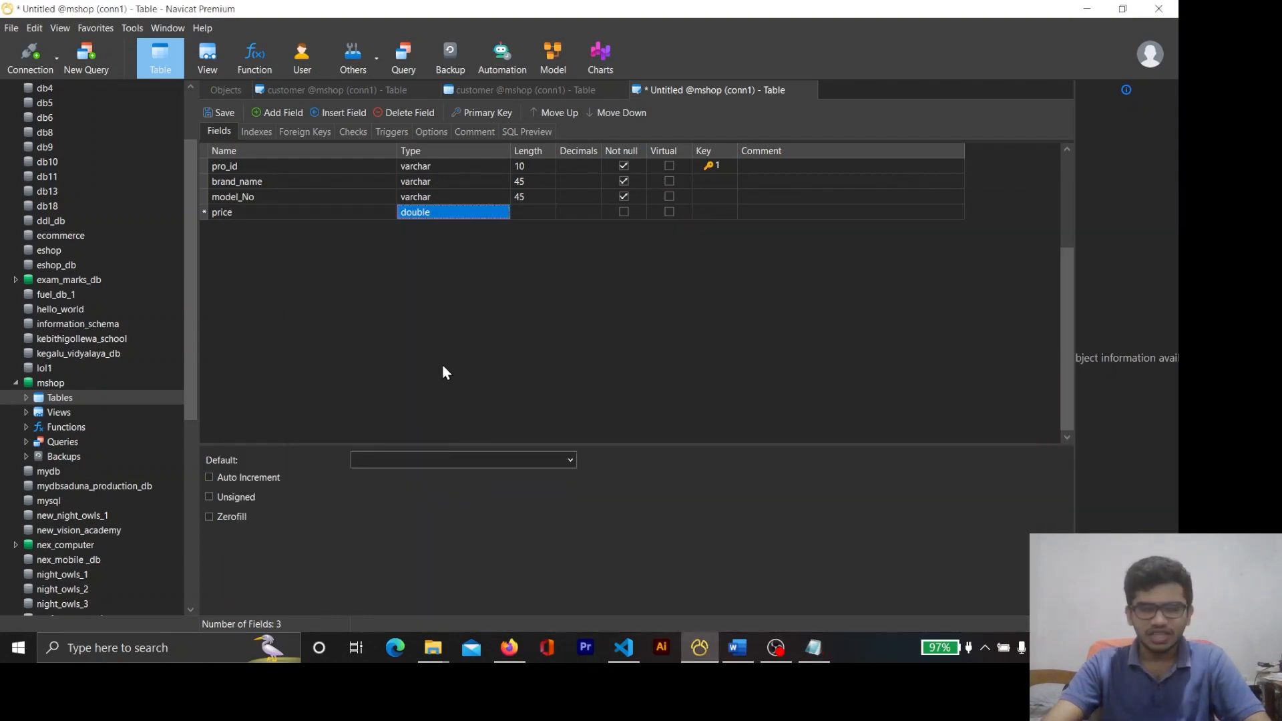
Mark the price field not null and start saving the table design, clearing Notepad out of the way
click(624, 213)
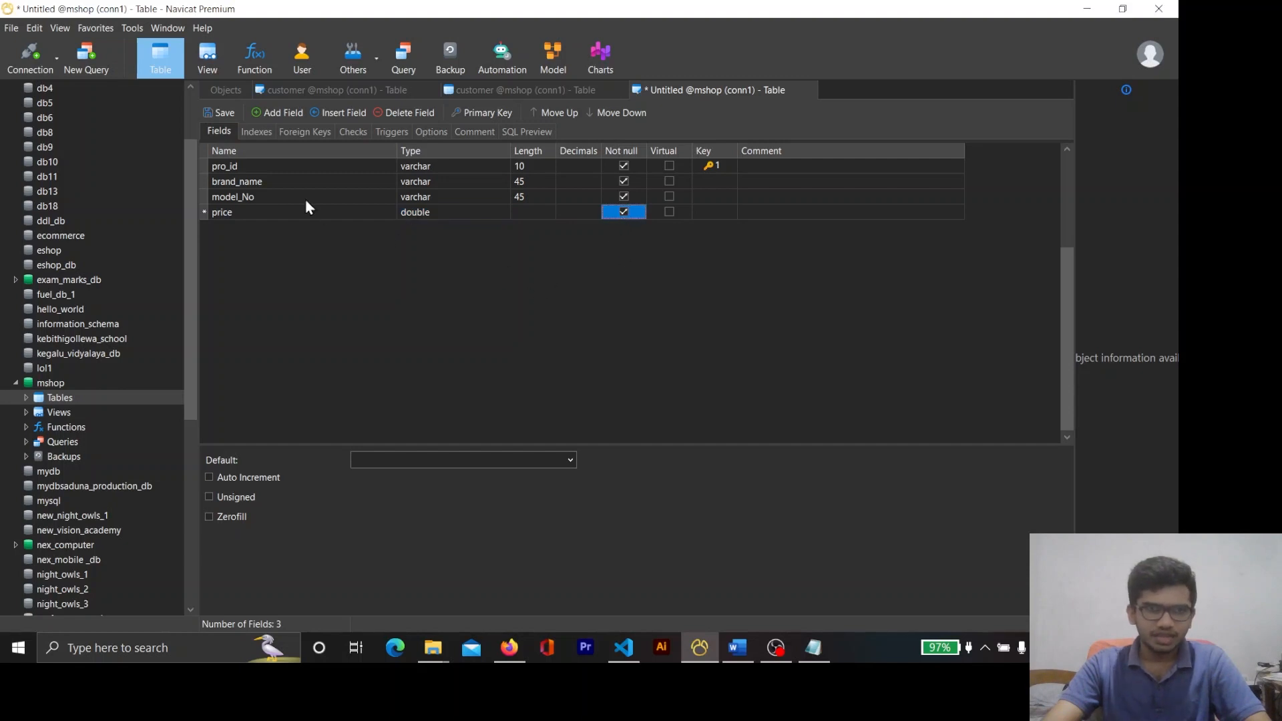
click(223, 118)
key(alt+Tab)
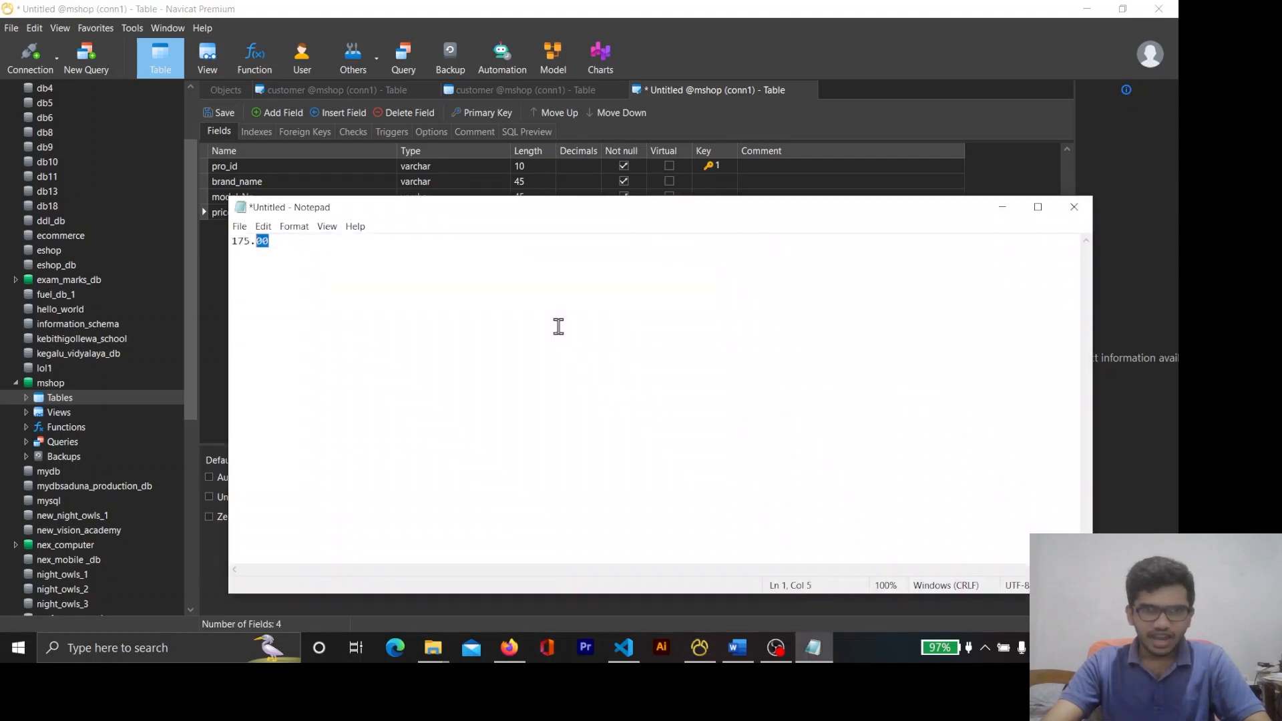
click(1002, 207)
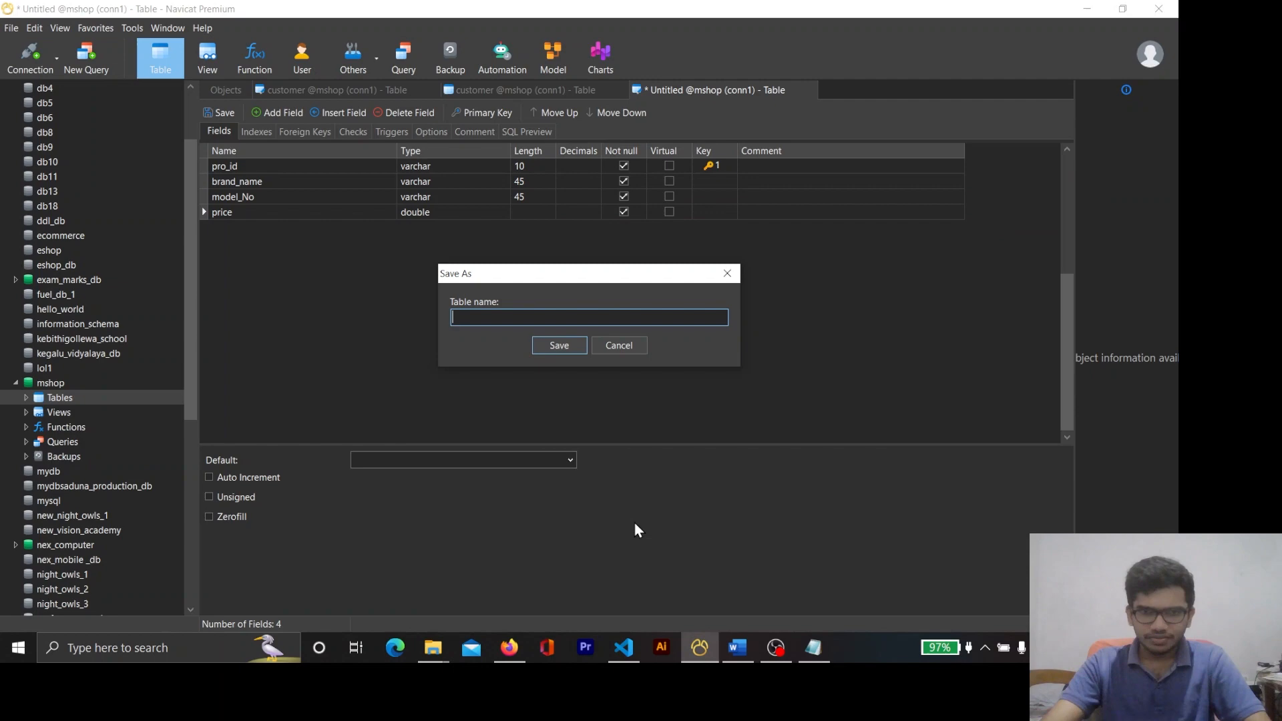
Copy the table name "product" from the specification in Firefox and try to save the new table under it in Navicat Premium
click(521, 645)
double_click(797, 297)
key(ctrl+c)
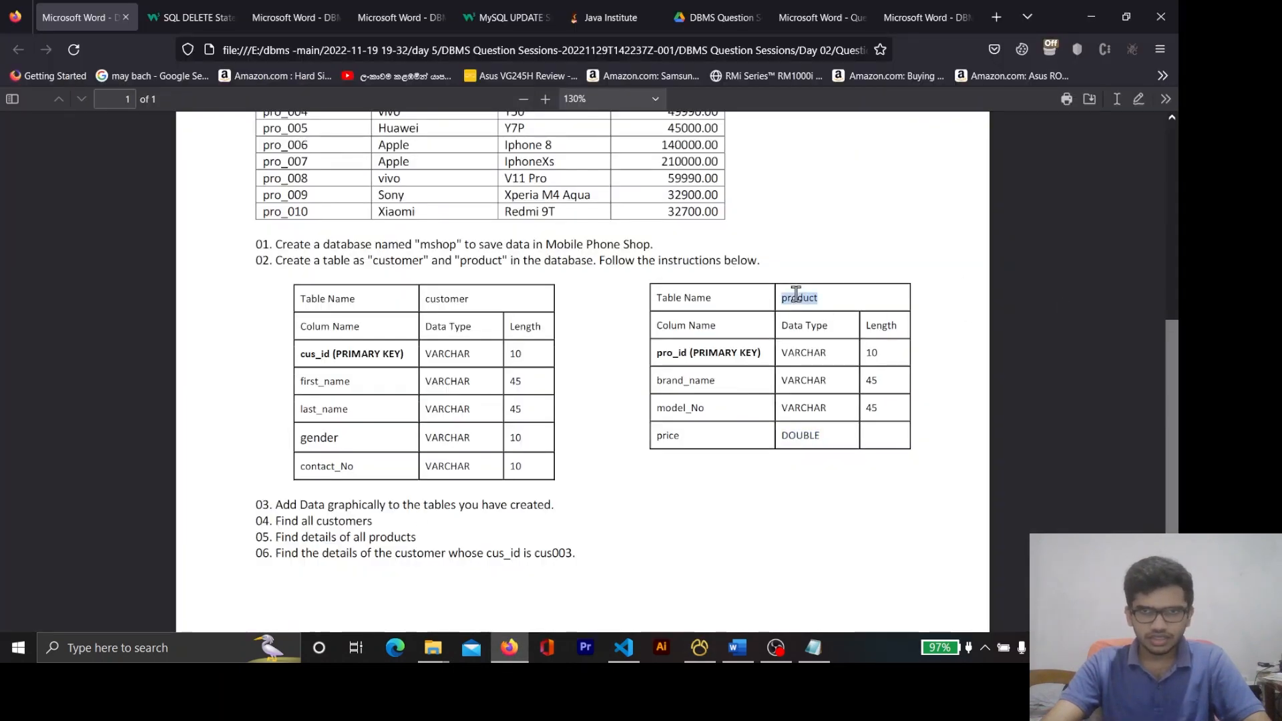
click(1090, 18)
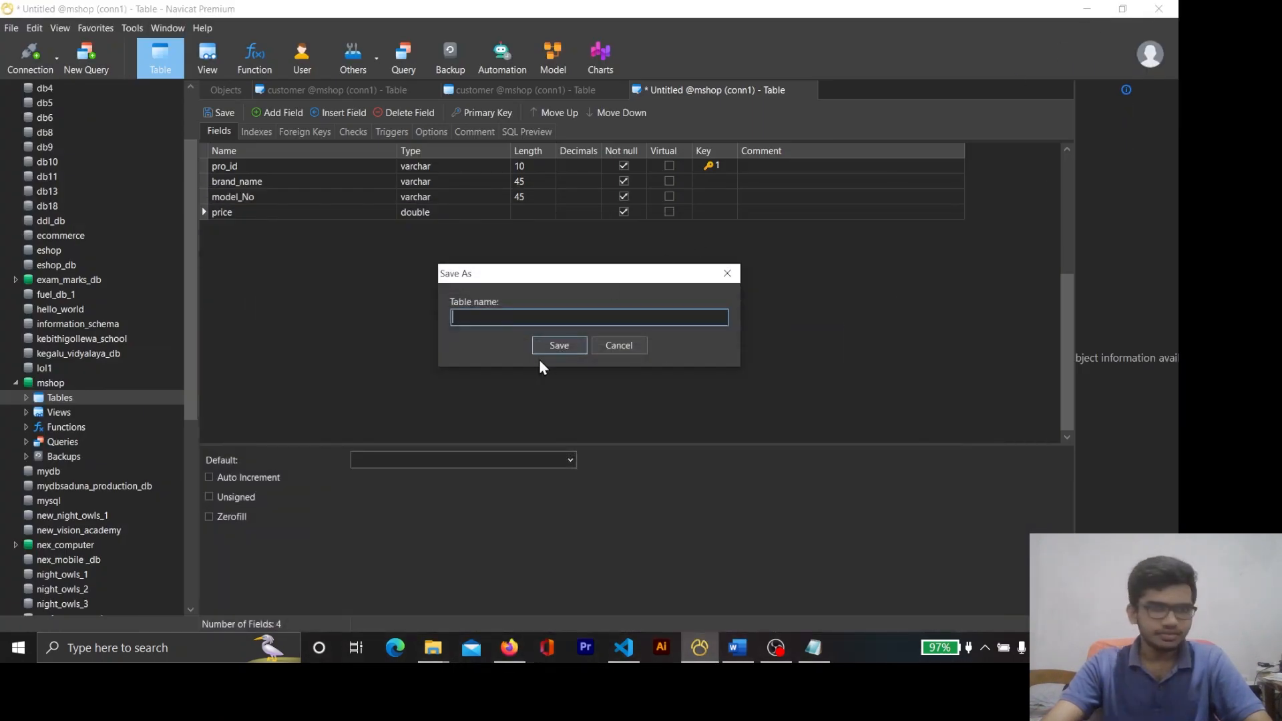
key(ctrl+v)
click(562, 341)
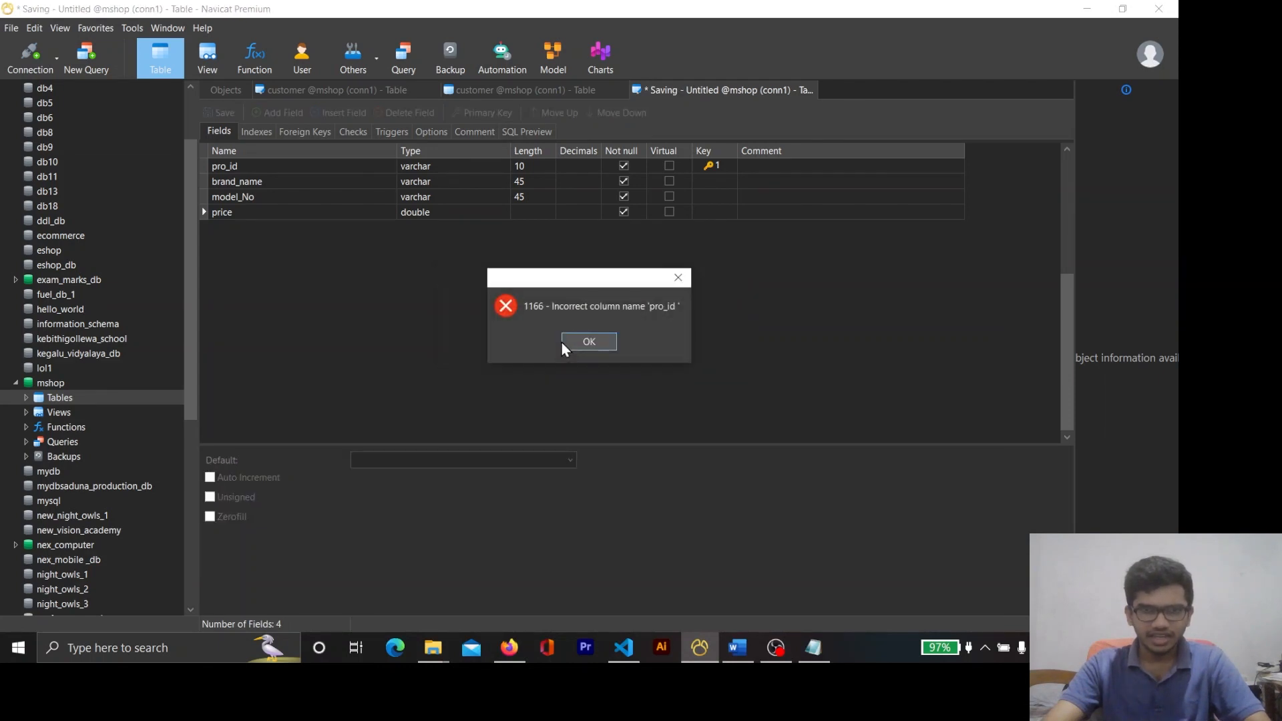
click(606, 347)
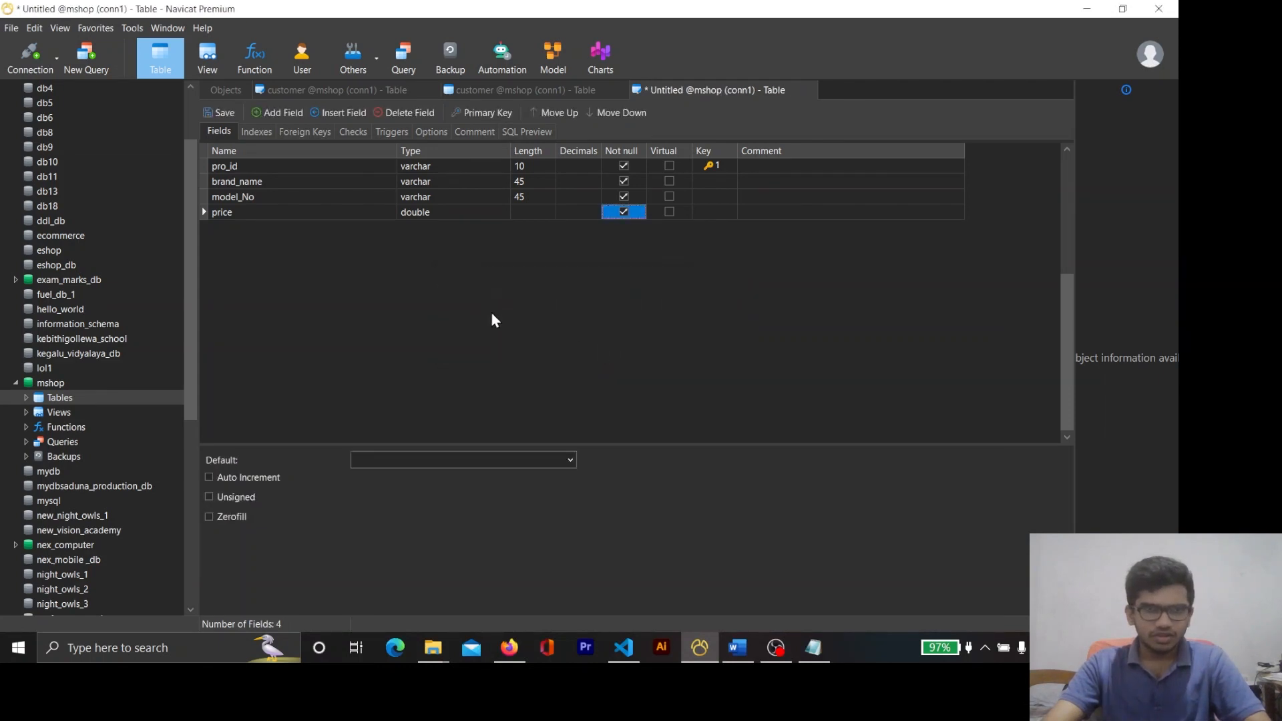
Remove the trailing space from the pro_id field name and save the table as "product"
click(277, 171)
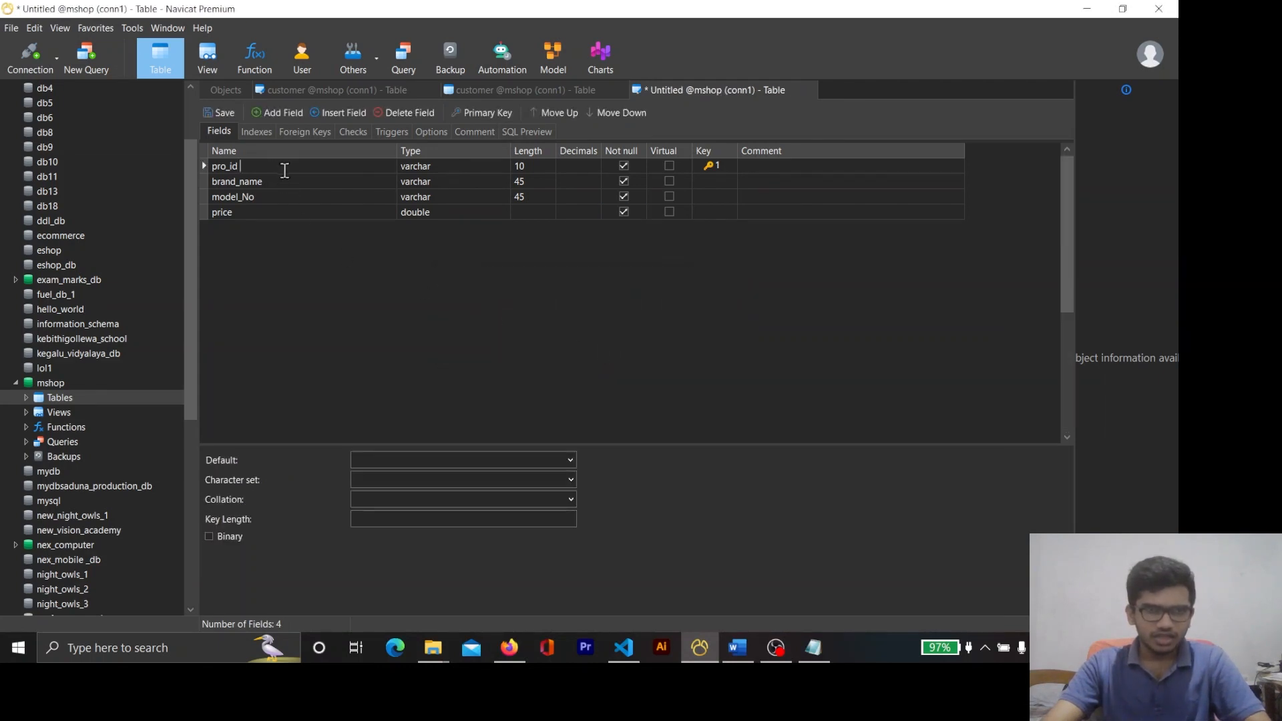
click(233, 118)
click(548, 346)
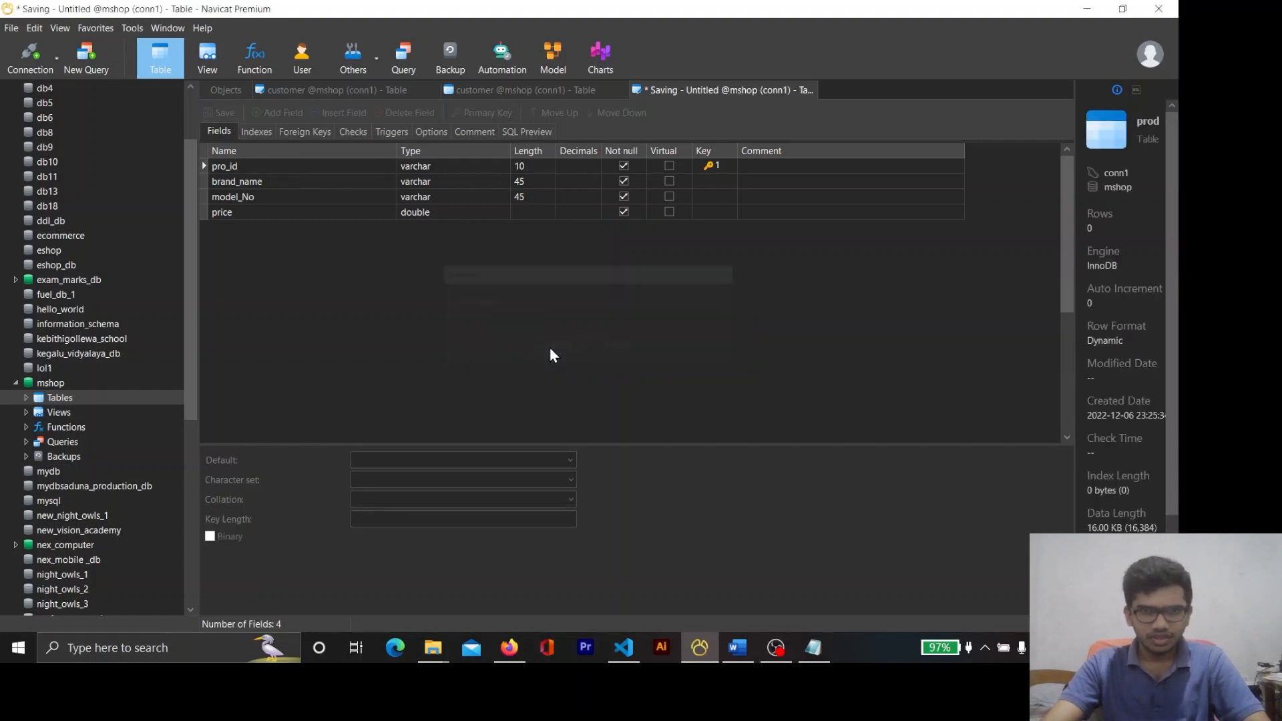
Refresh the mshop table list and open the product table's data
click(219, 91)
right_click(282, 251)
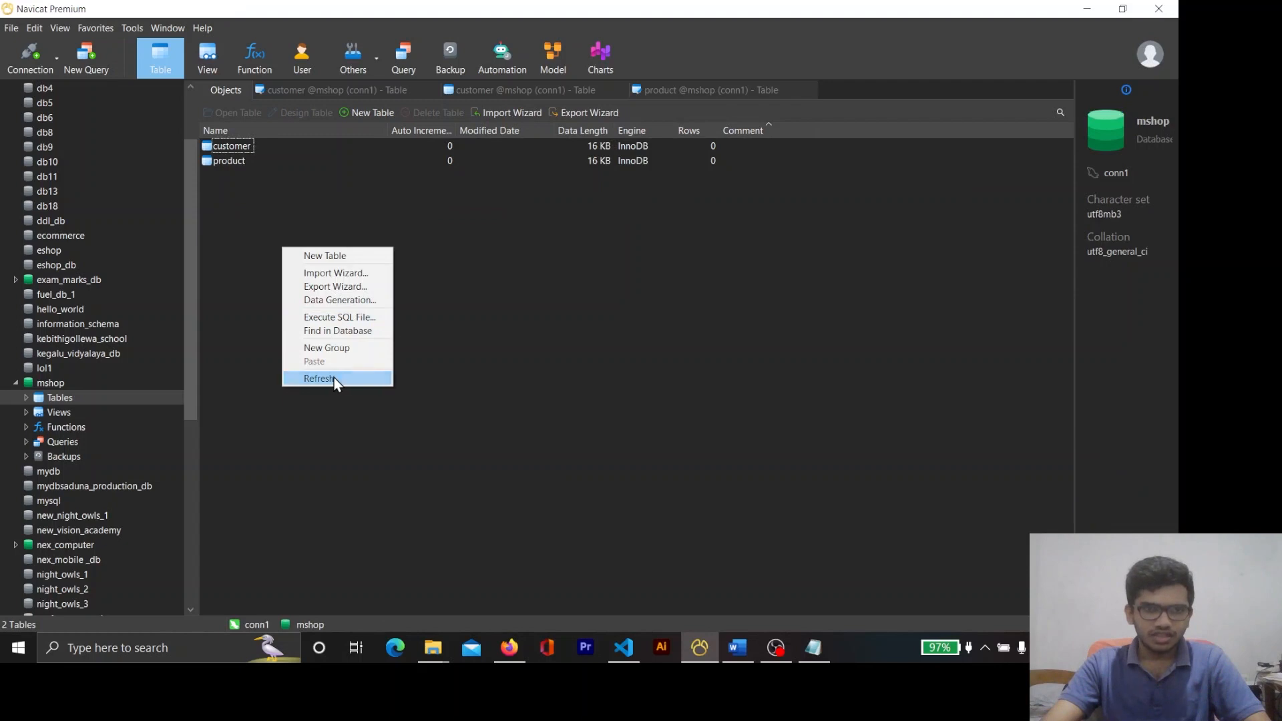
click(334, 378)
click(227, 161)
double_click(228, 161)
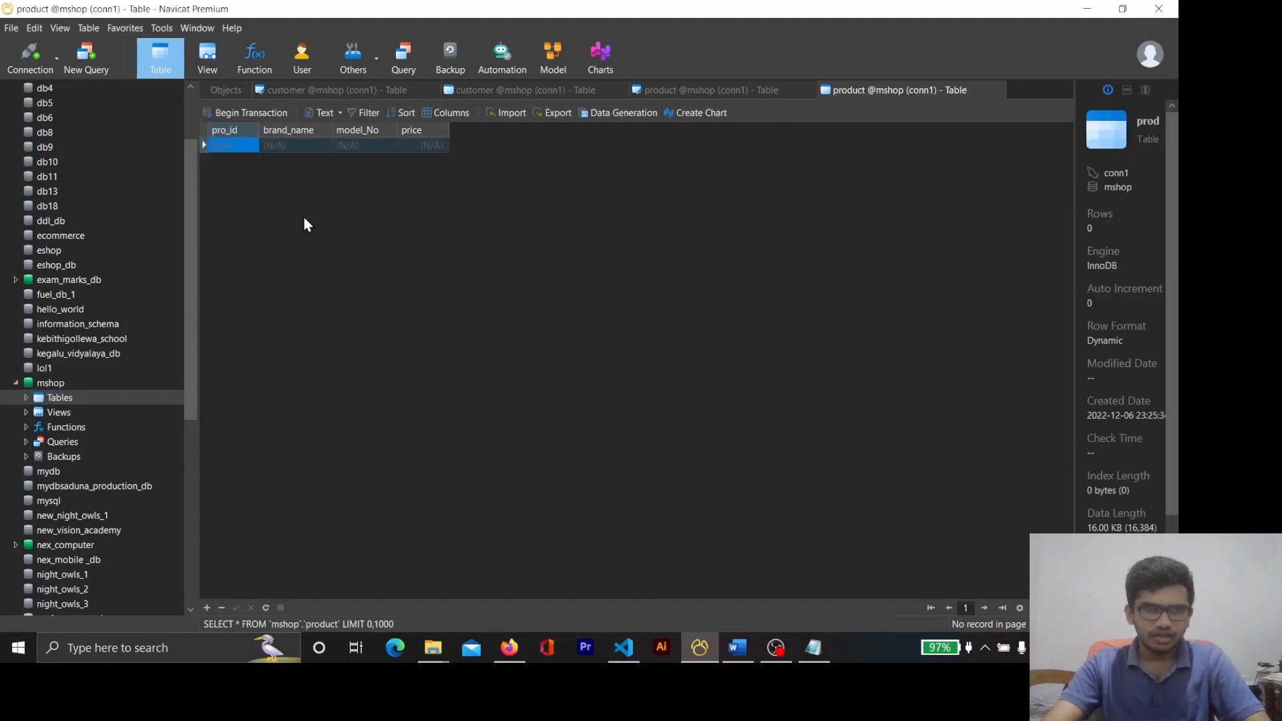
Check the brand_name, model_No and price columns of the empty product table, and return to the table list
click(267, 133)
click(372, 135)
click(430, 137)
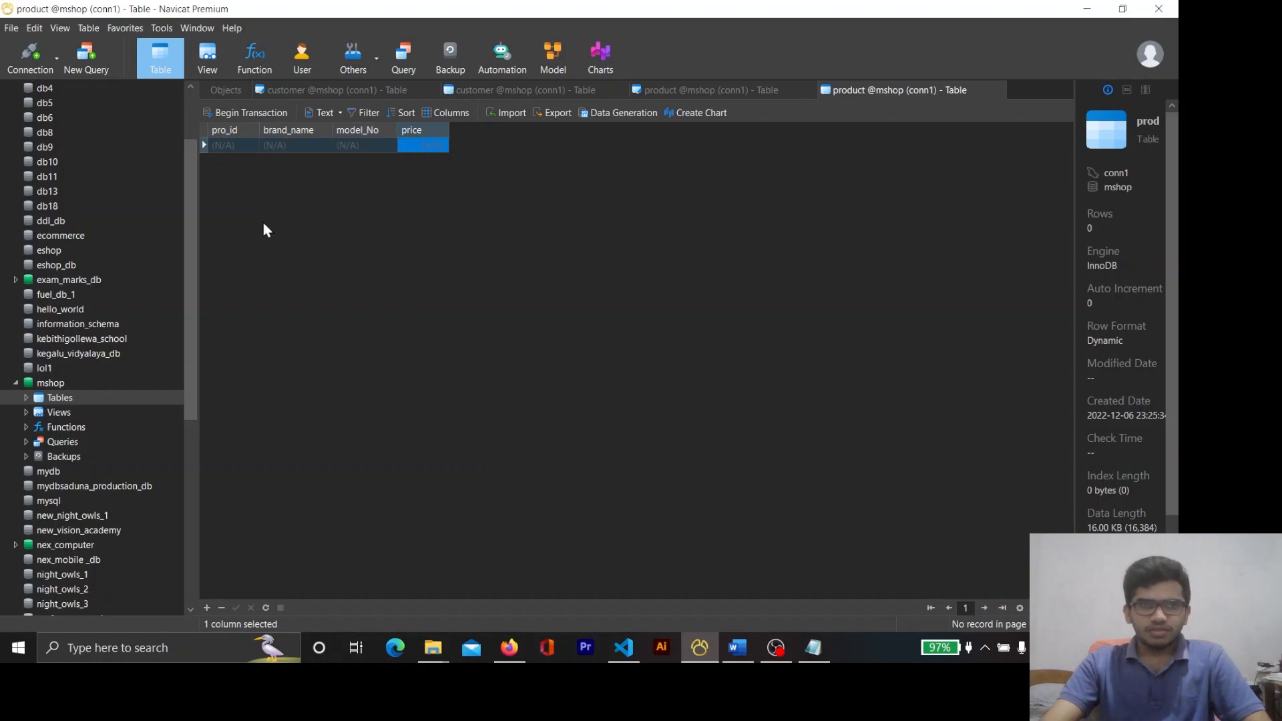
click(226, 90)
Switch to Firefox and review question 02 with the customer and product table specifications
key(alt+Tab)
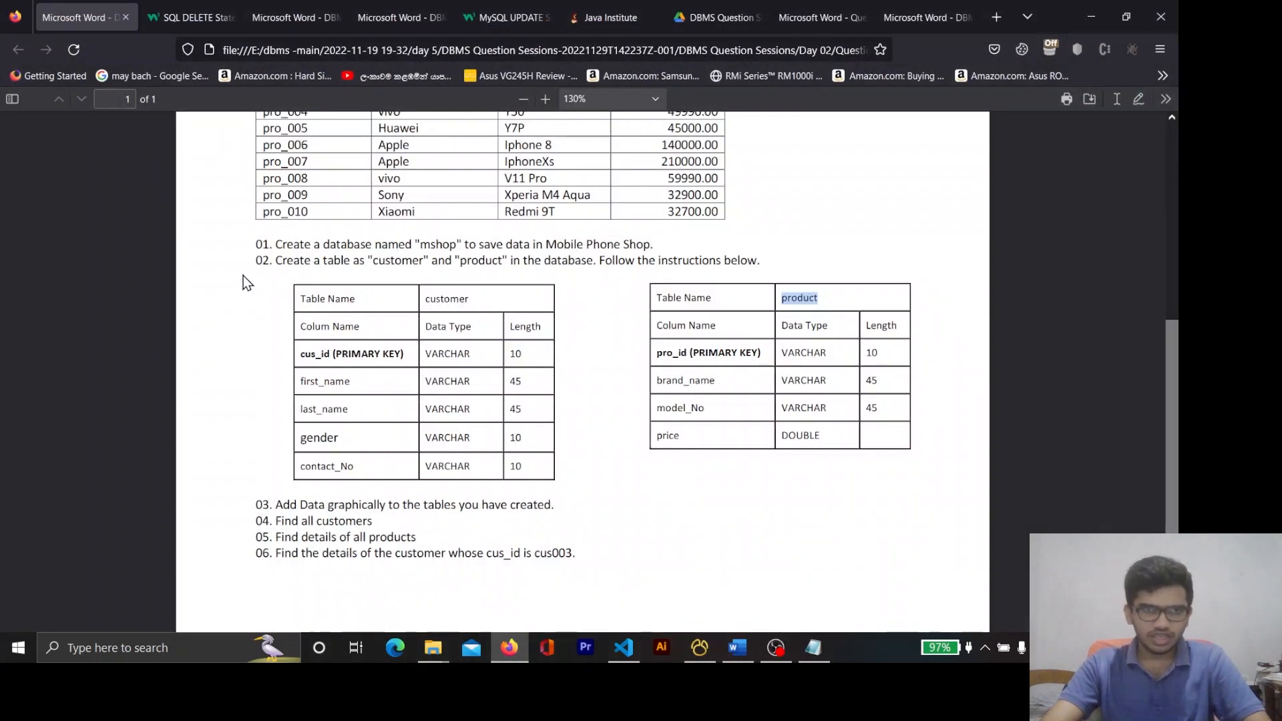
drag(259, 255, 704, 500)
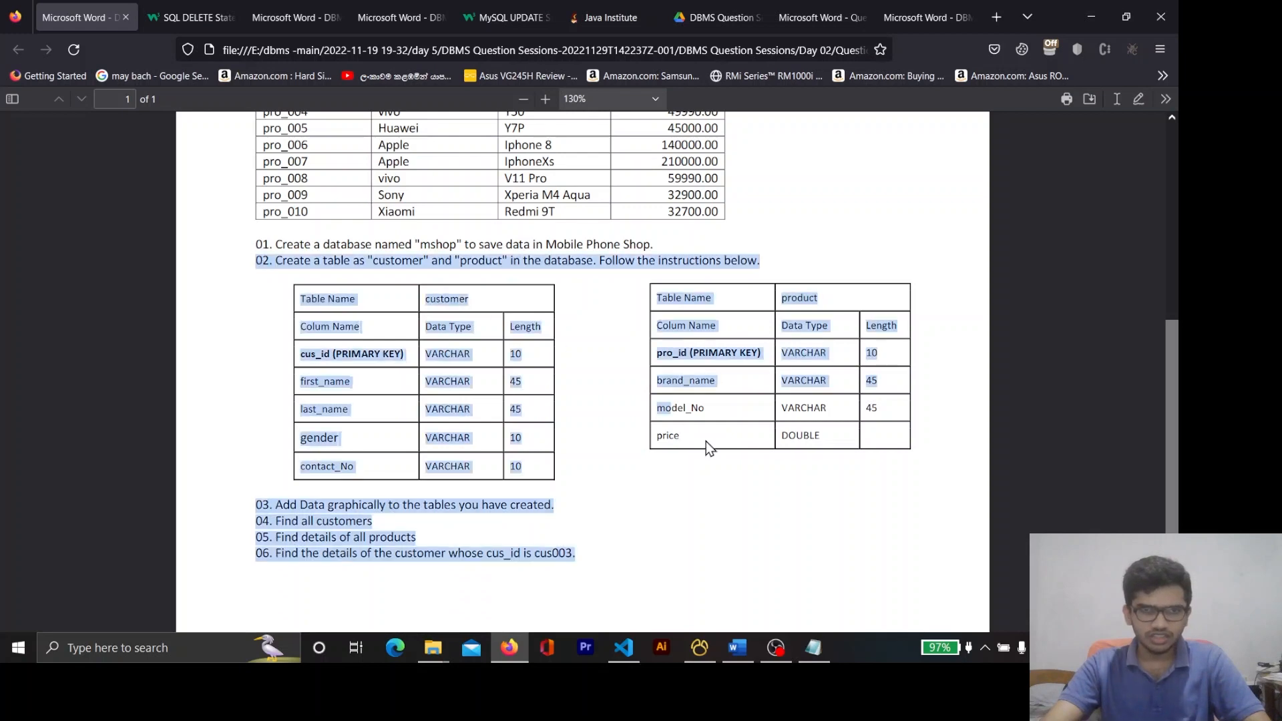
click(559, 478)
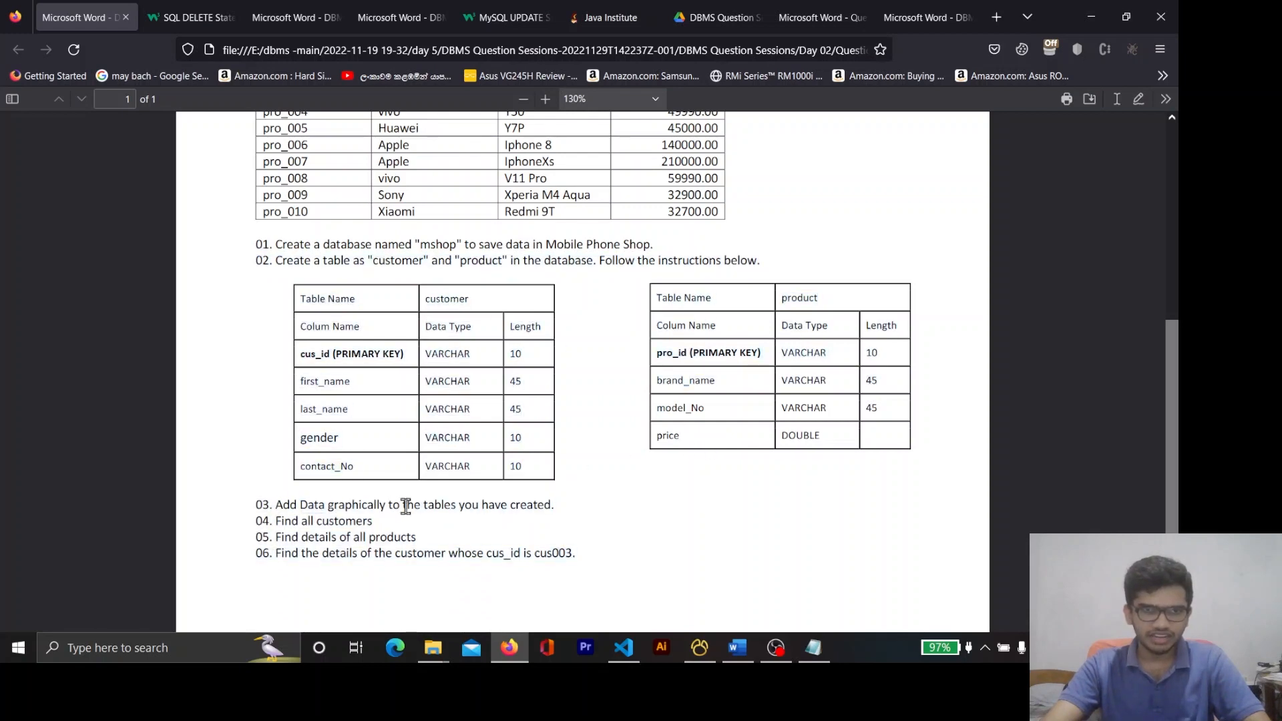
Examine the sample rows of the Customer and Product tables in Question Set 08 for the data to add
scroll(638, 526, up, 5)
scroll(638, 525, up, 3)
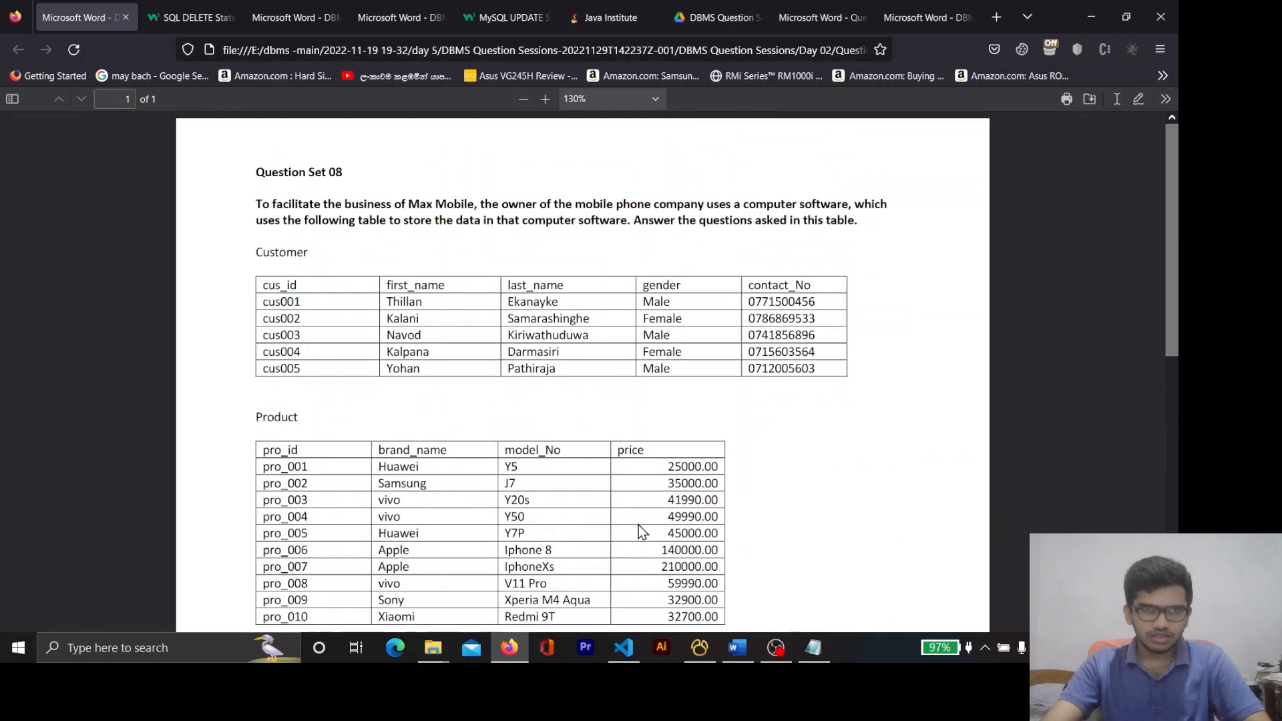
scroll(638, 525, down, 5)
scroll(638, 525, up, 3)
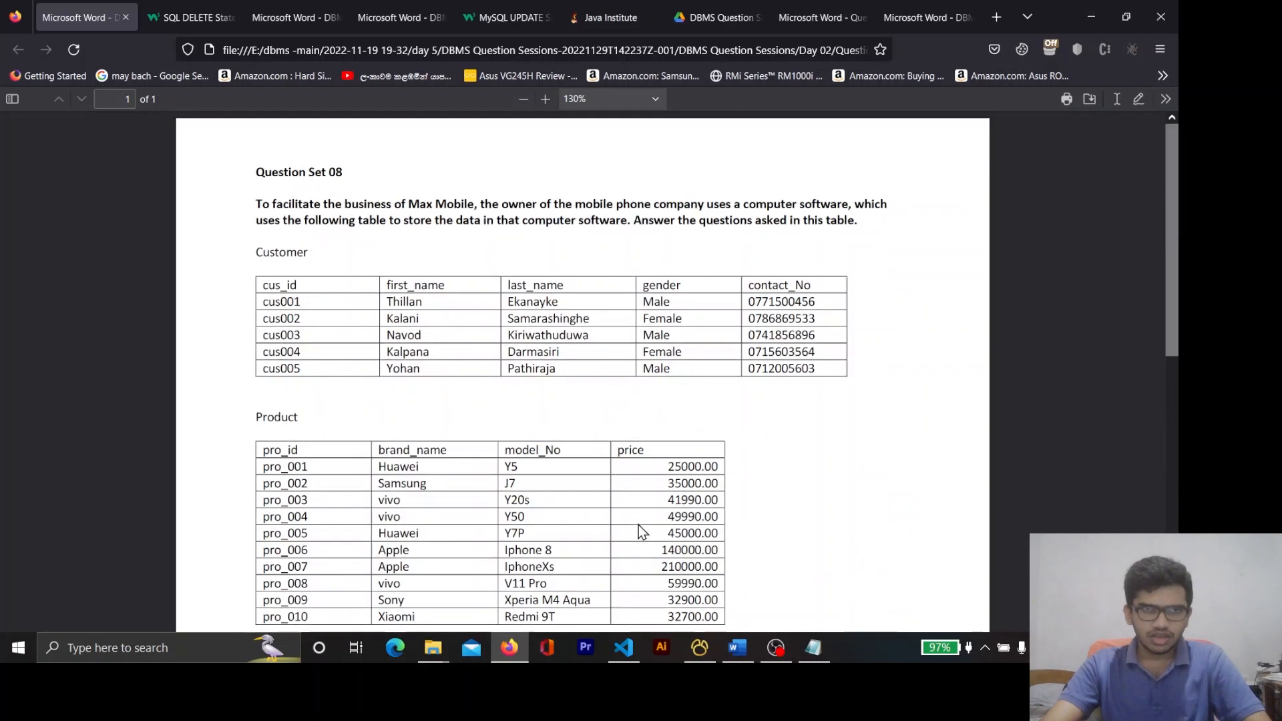
double_click(281, 302)
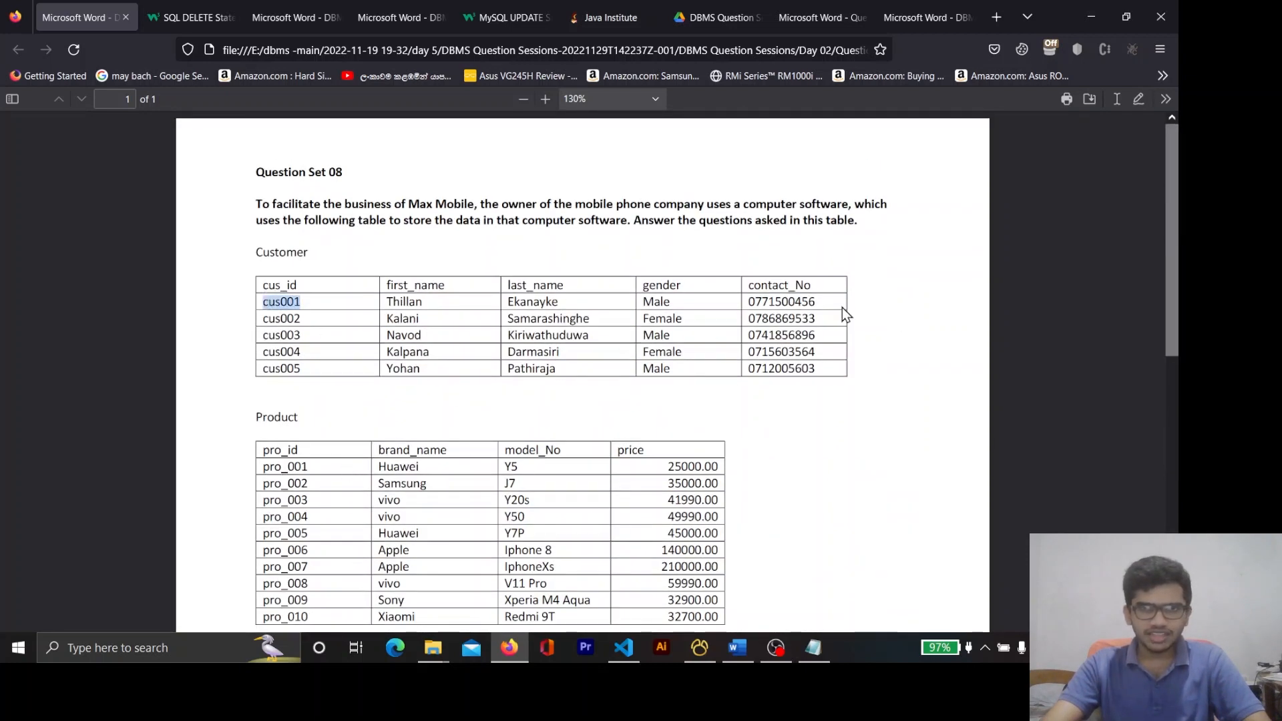
double_click(656, 302)
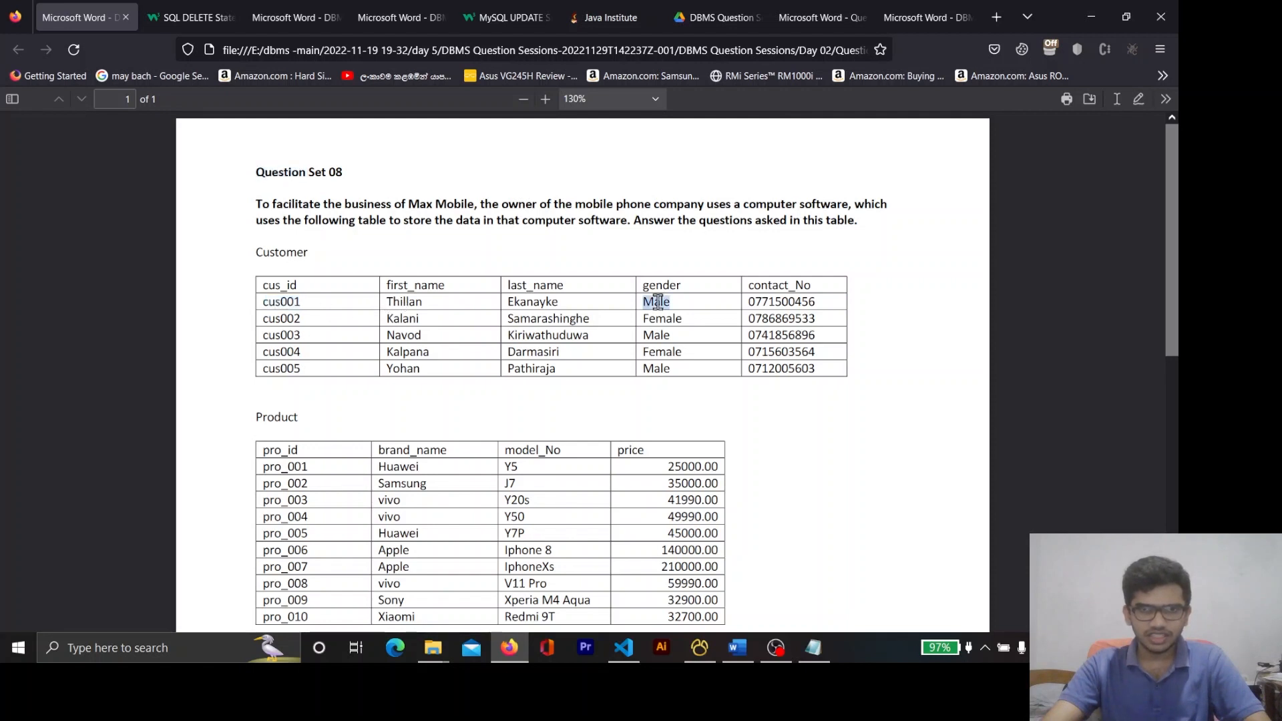
double_click(293, 468)
double_click(386, 468)
double_click(511, 467)
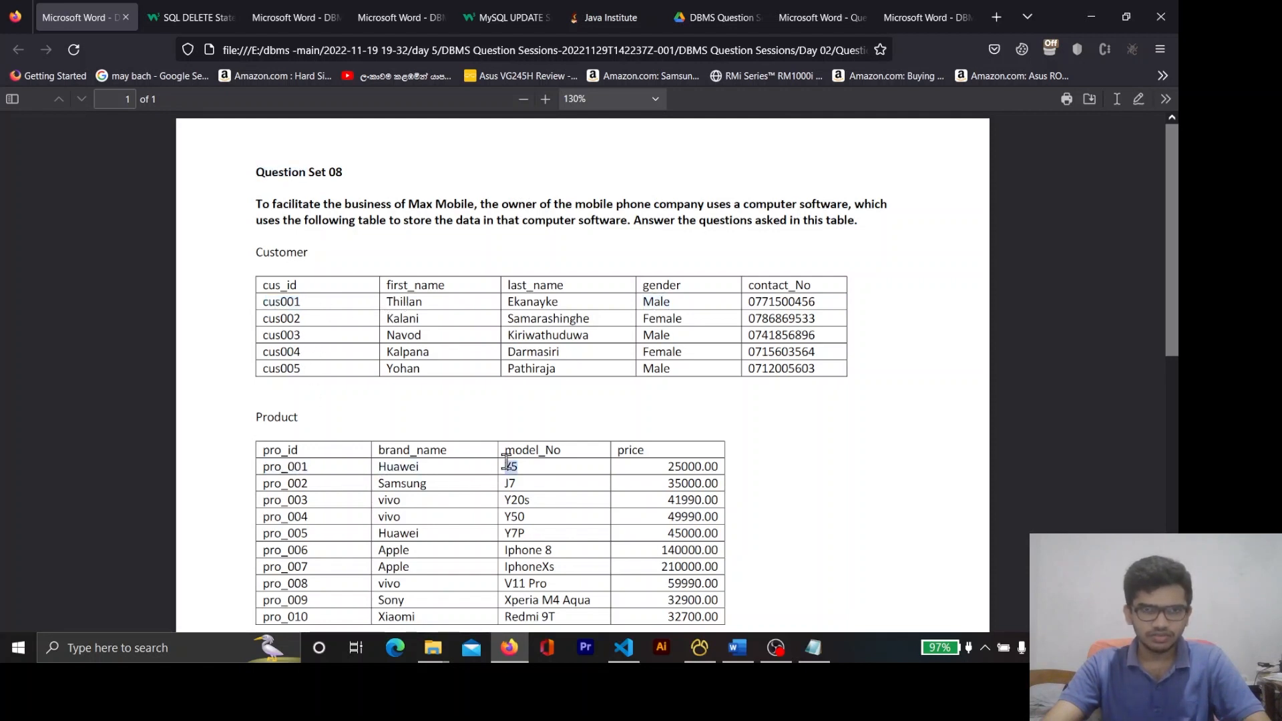
Switch to Navicat Premium, reopen the product table's data and place it directly after the table list among the open tabs
key(alt+Tab)
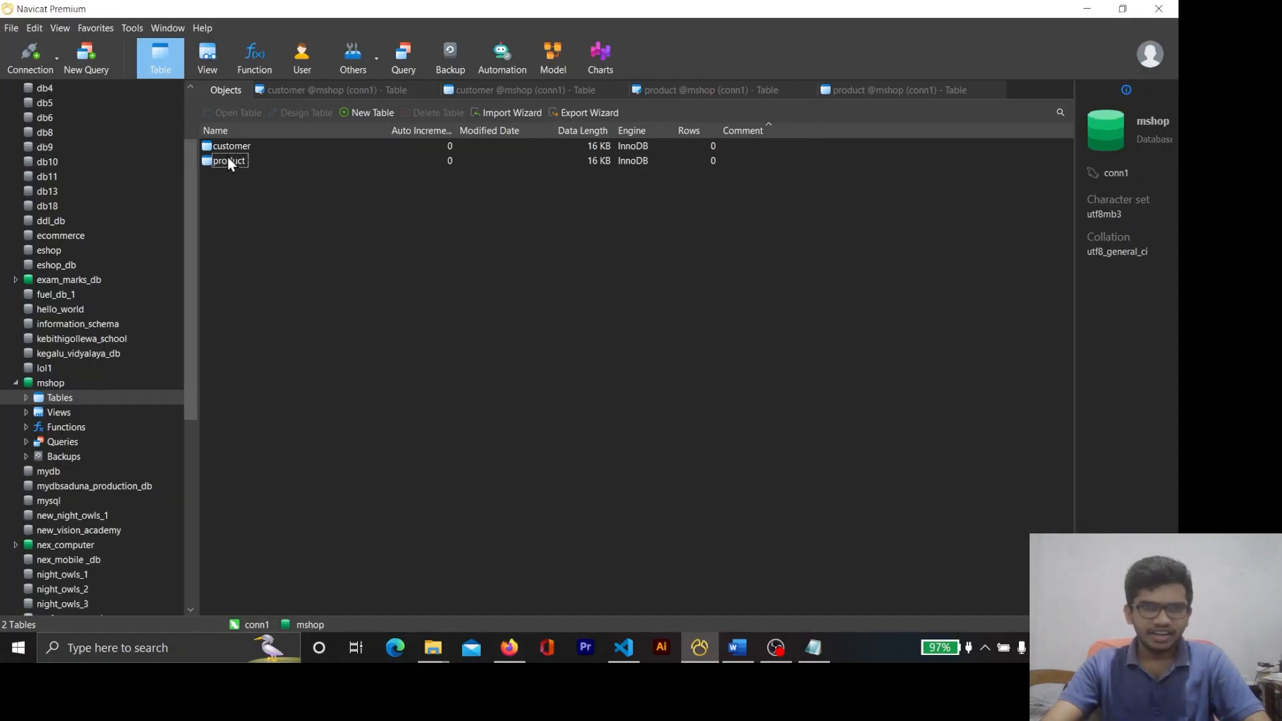
double_click(233, 159)
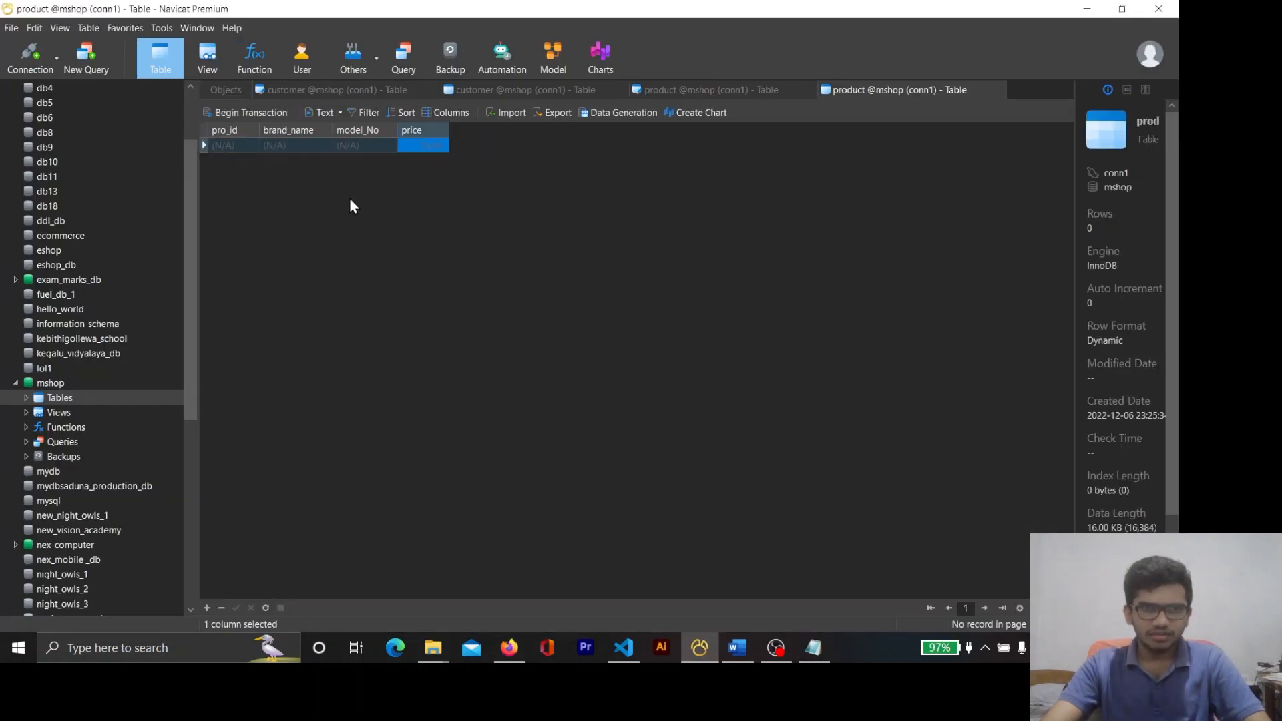
drag(840, 91, 317, 98)
Copy pro_001 from the Product table in Firefox into the pro_id cell of the first product record in Navicat Premium
key(alt+Tab)
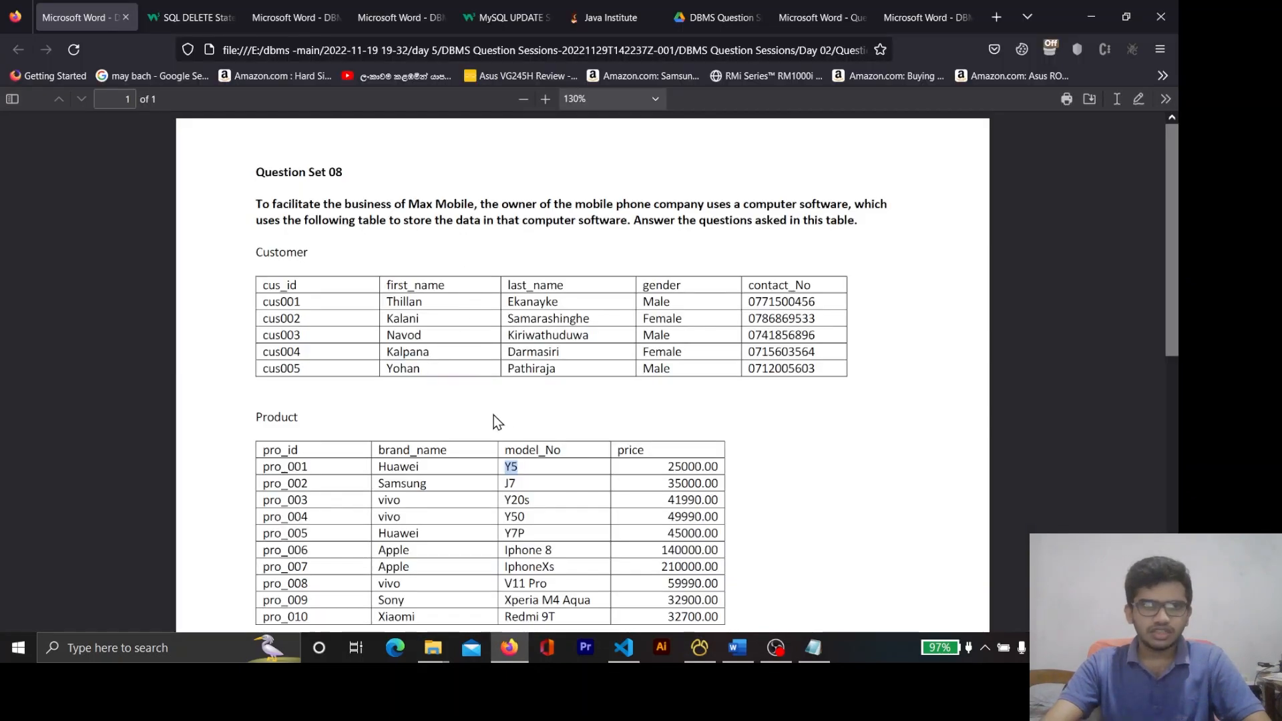
double_click(295, 467)
key(ctrl+c)
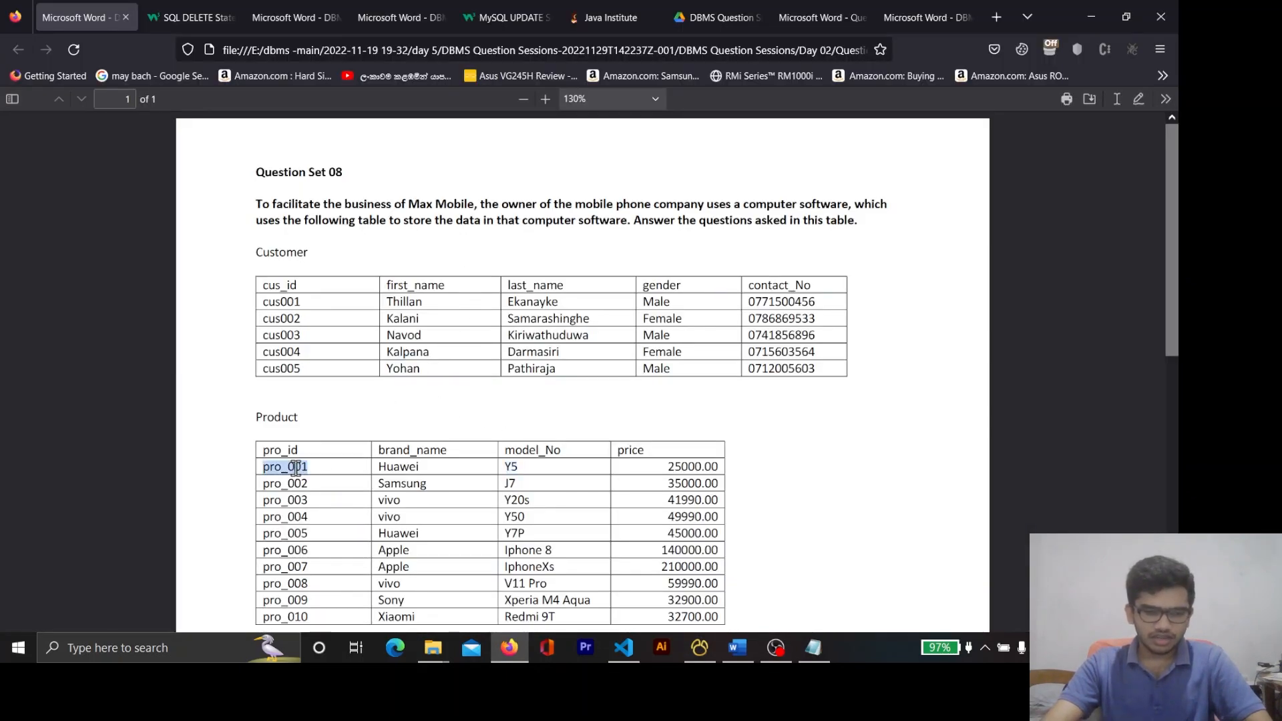
key(alt+Tab)
click(229, 145)
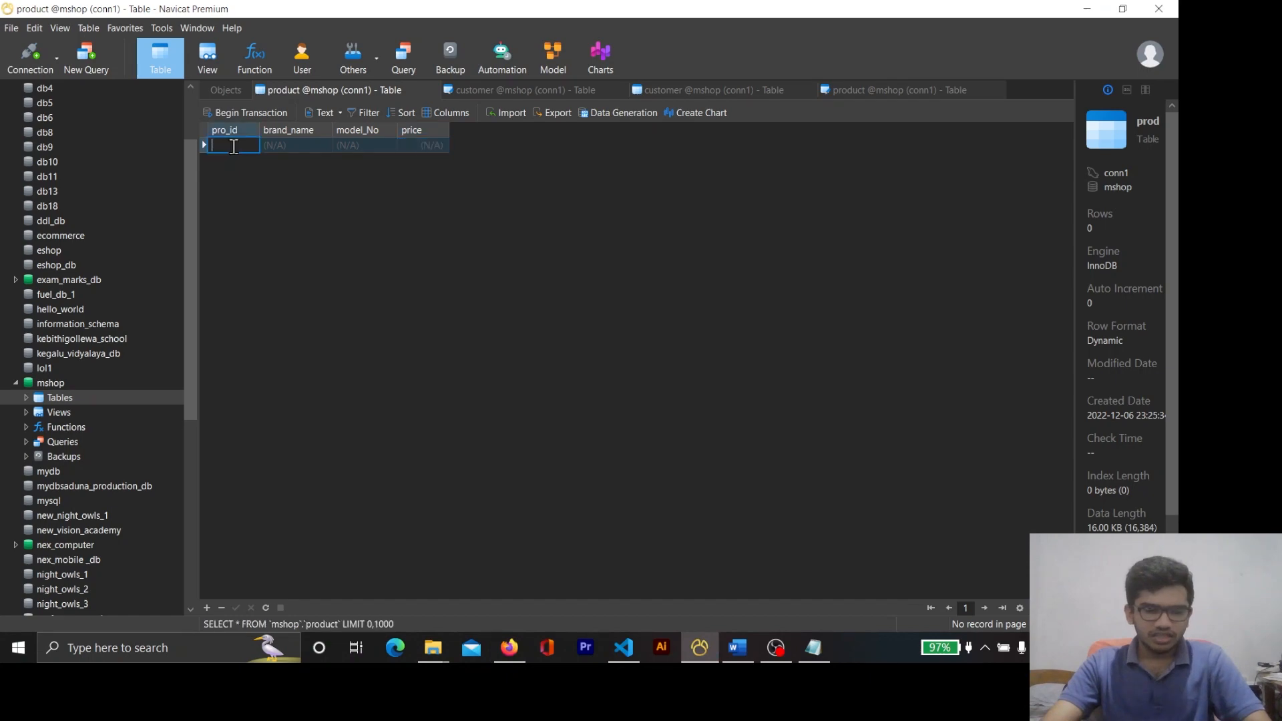
key(ctrl+v)
Copy the brand Huawei from Firefox into the brand_name cell of the pro_001 record in Navicat Premium
key(alt+Tab)
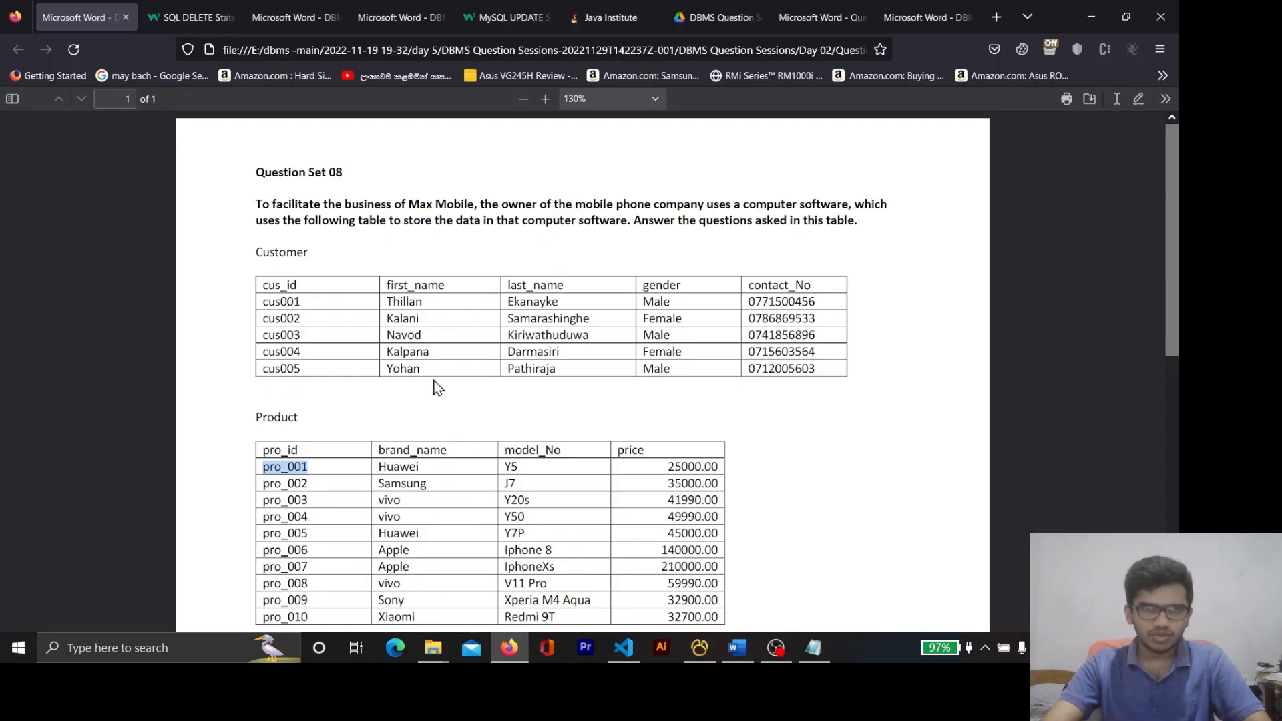
double_click(398, 467)
key(ctrl+c)
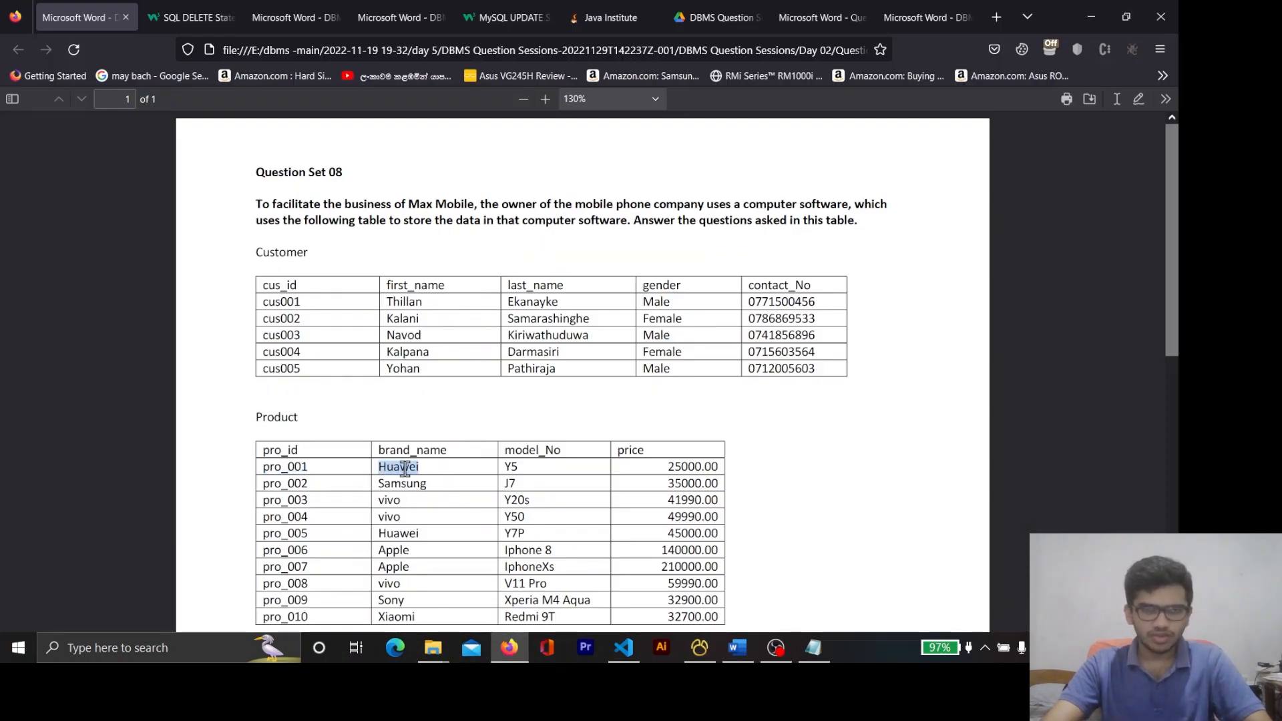
key(alt+Tab)
click(292, 147)
key(ctrl+v)
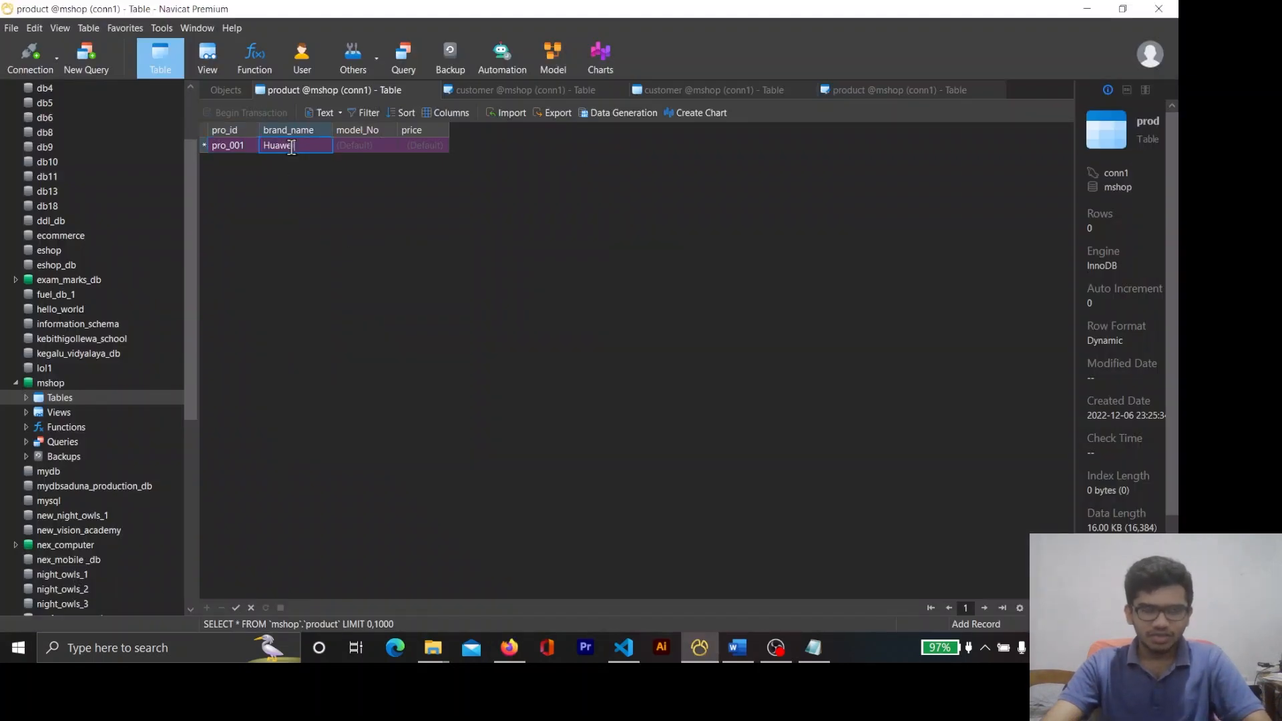
Copy the model Y5 from Firefox into the model_No cell of the pro_001 record in Navicat Premium
key(alt+Tab)
double_click(511, 466)
key(ctrl+c)
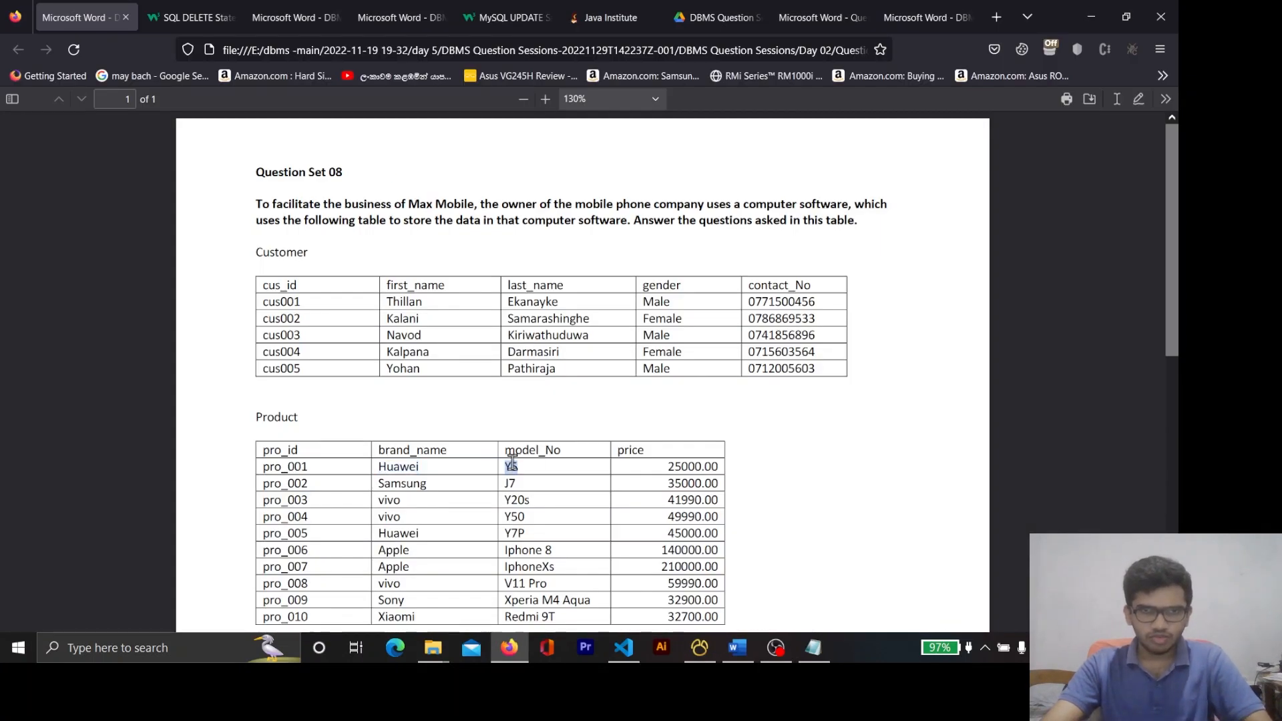
key(alt+Tab)
click(360, 147)
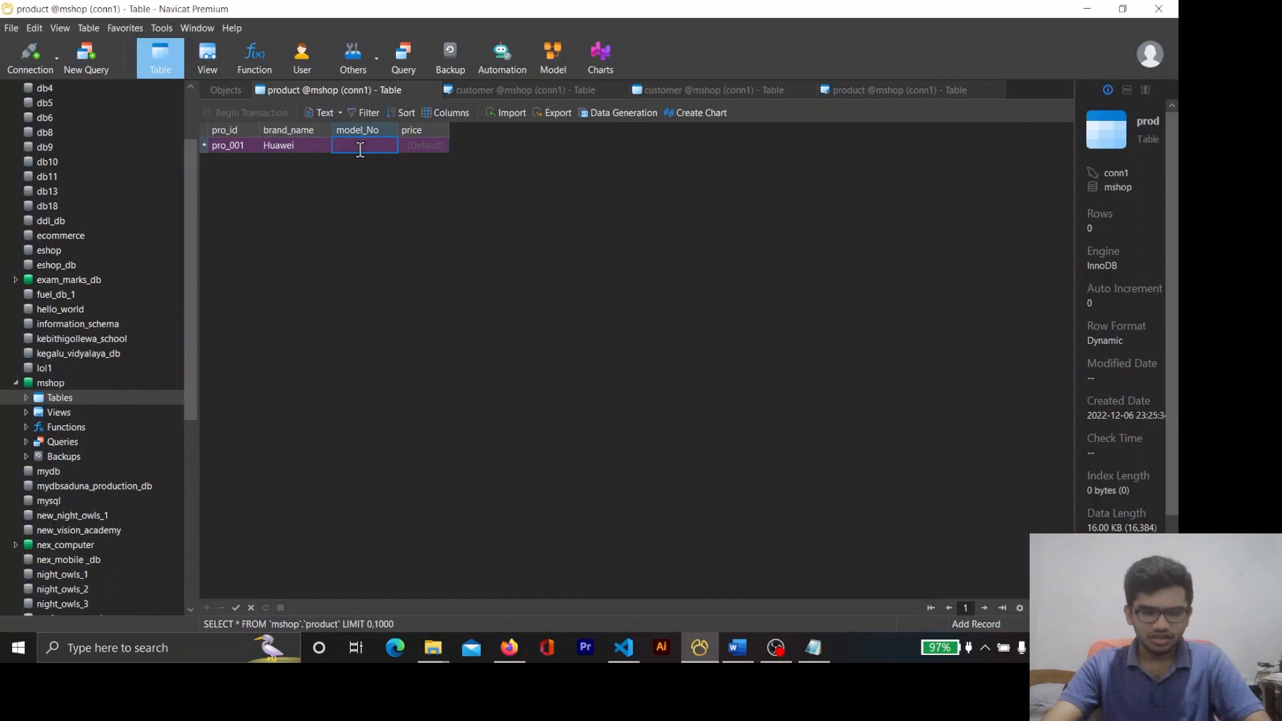
key(ctrl+v)
Copy the price 25000 from Firefox into the pro_001 record's price cell in Navicat Premium, and check it against the source
key(alt+Tab)
double_click(684, 468)
key(ctrl+c)
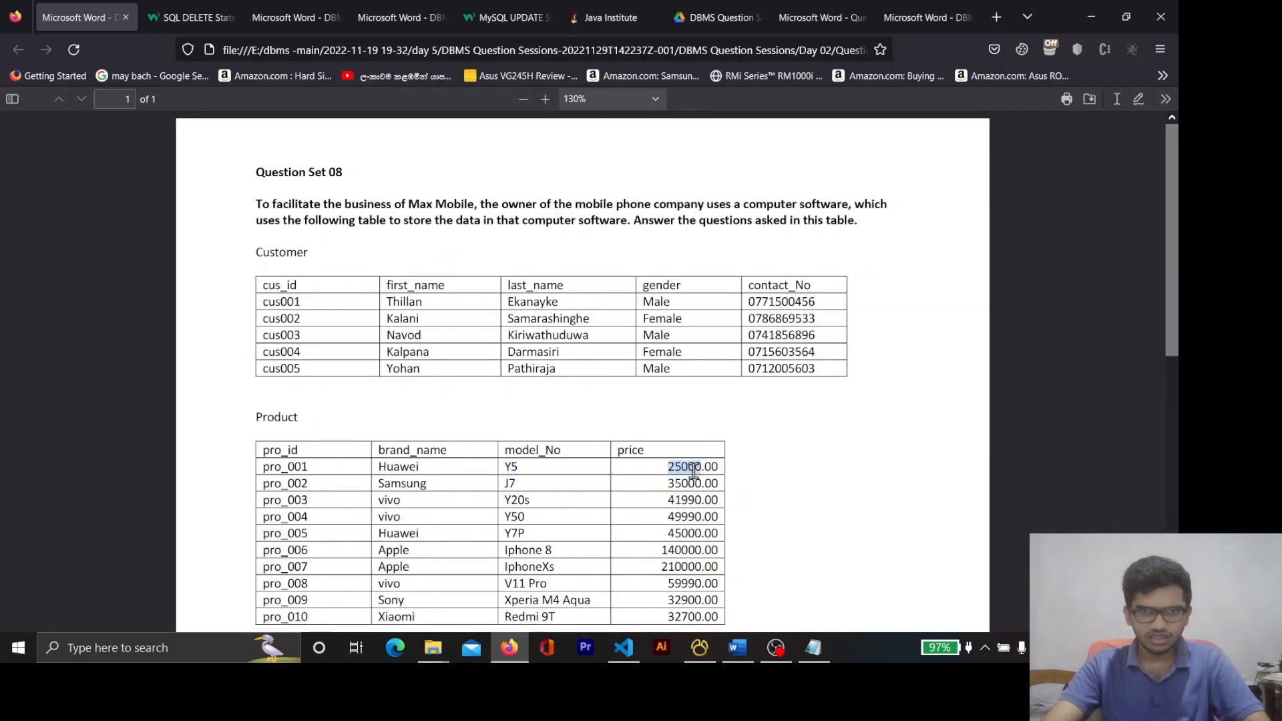
key(alt+Tab)
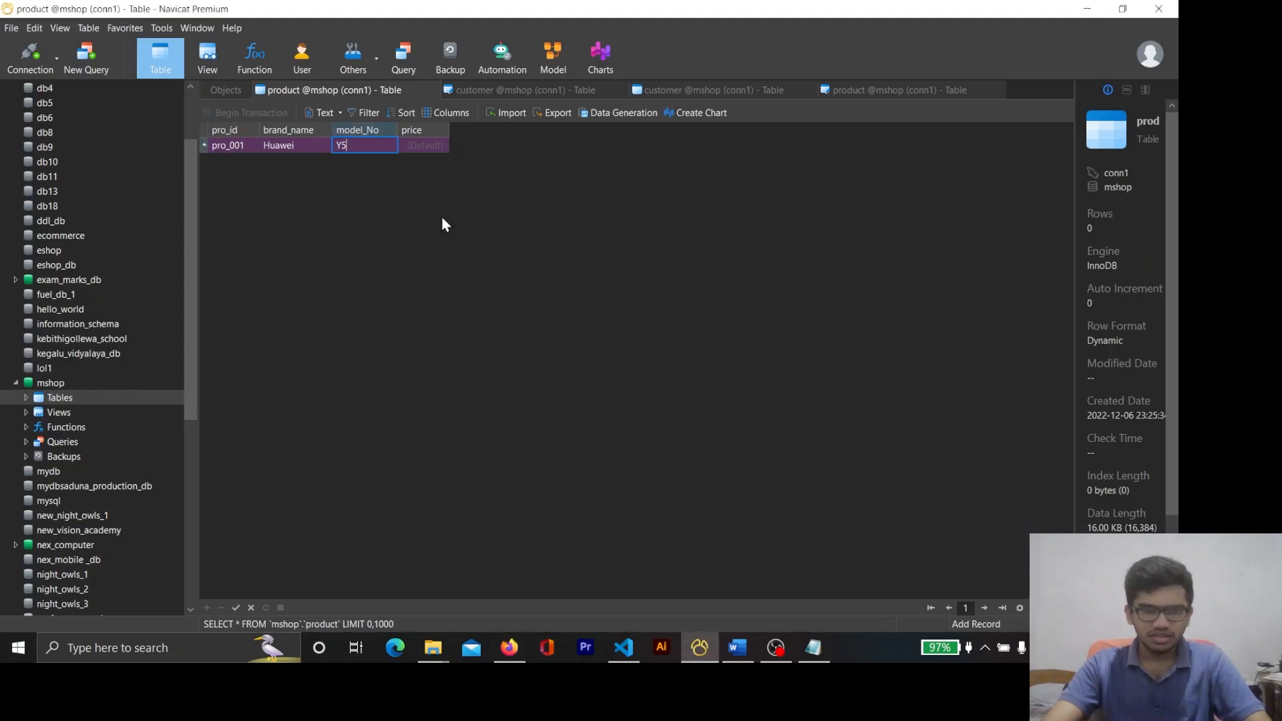
click(434, 146)
key(ctrl+v)
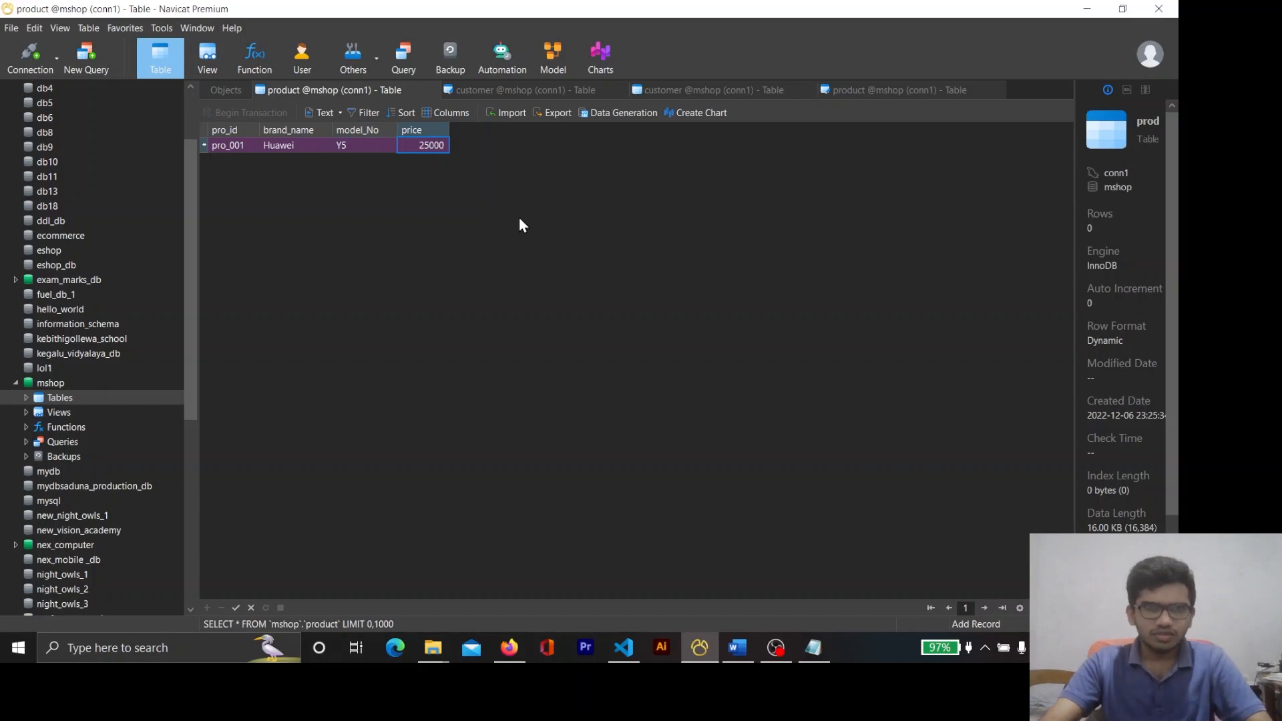
key(alt+Tab)
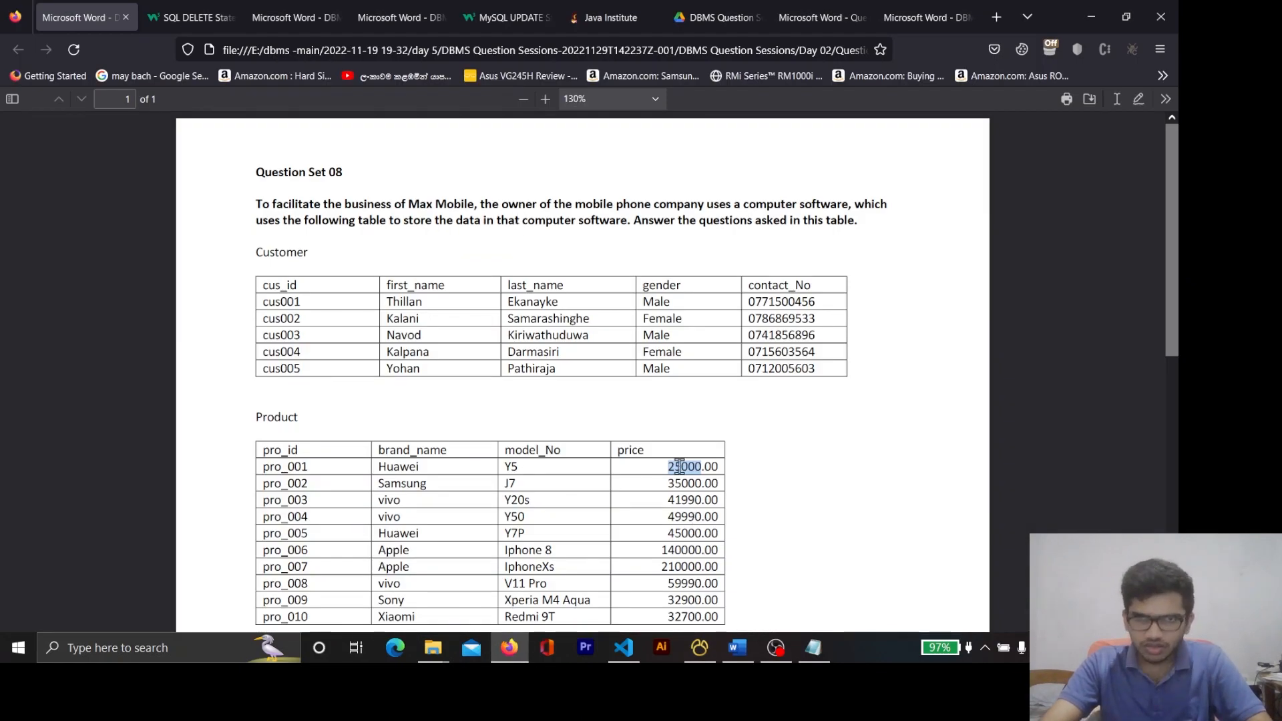
key(alt+Tab)
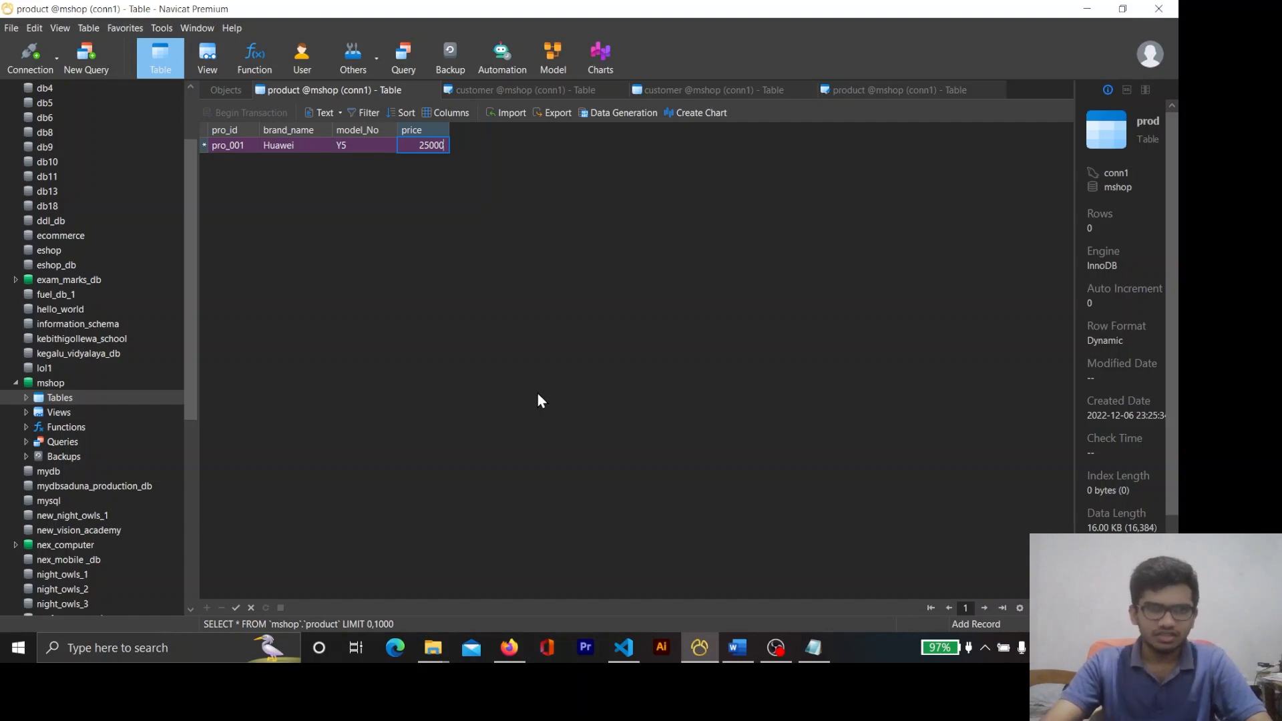
Save the pro_001 product record and slightly widen the price column
key(Return)
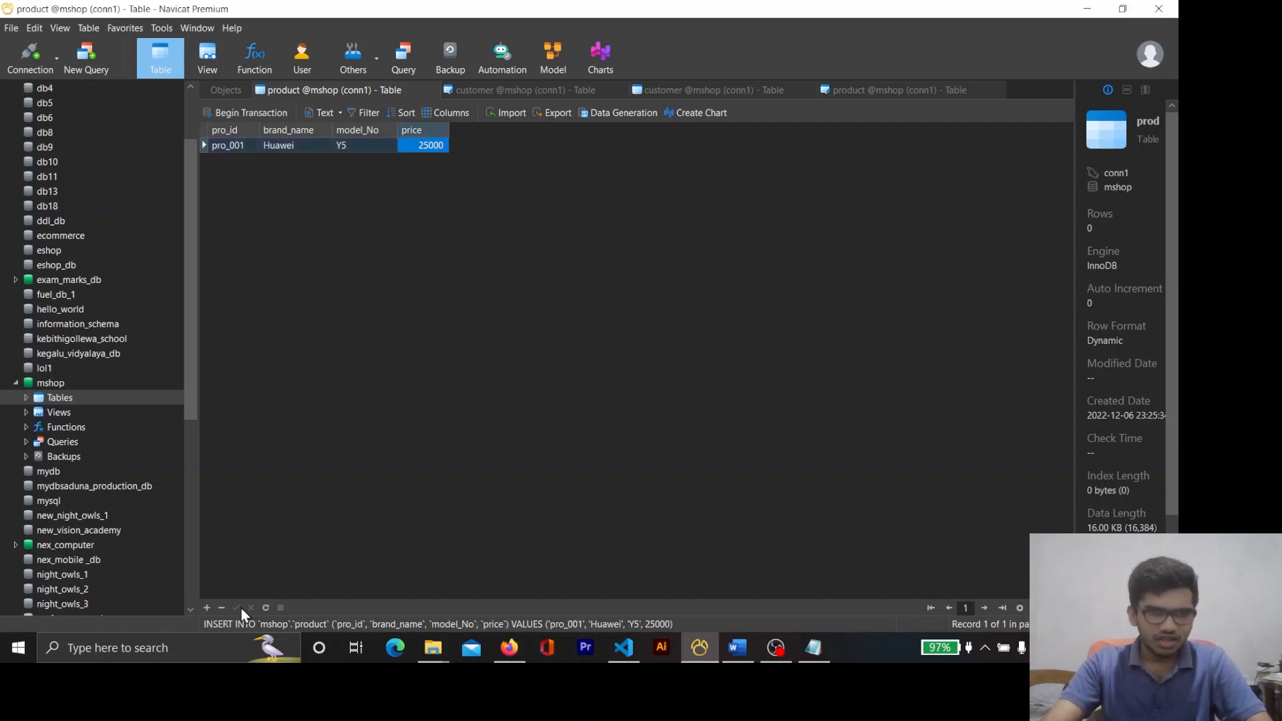
click(236, 607)
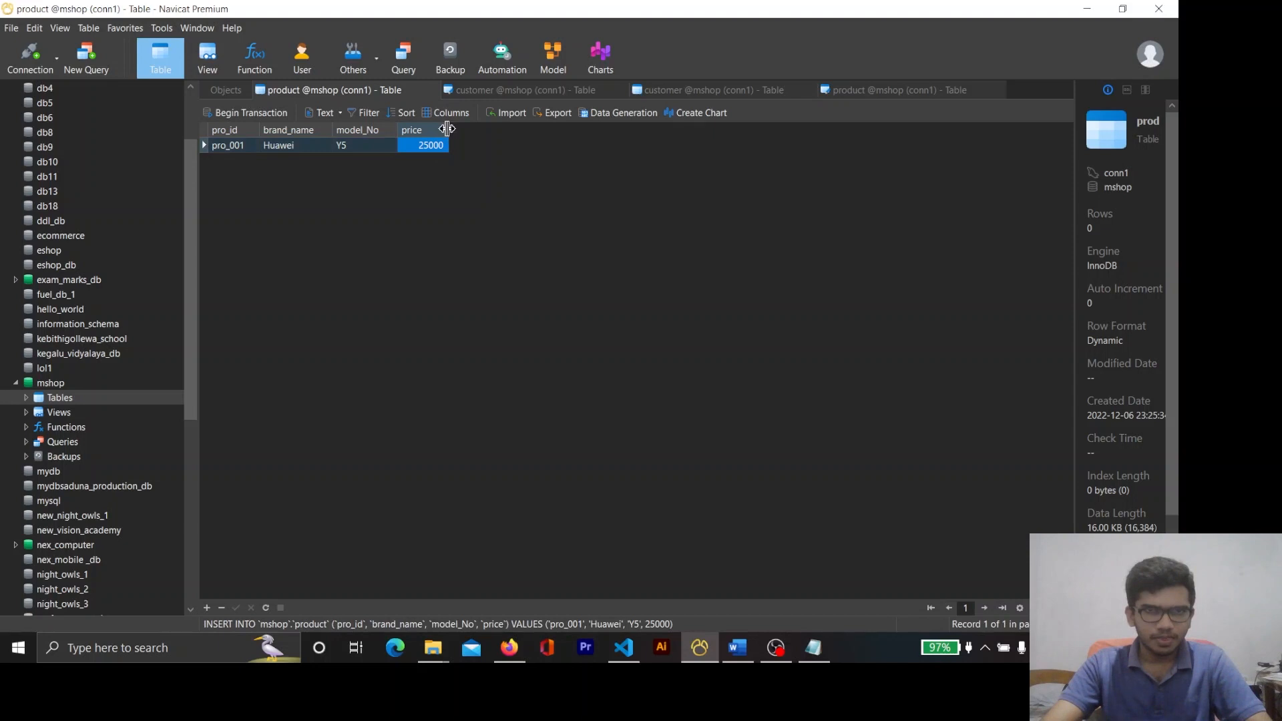
mouse_move(447, 128)
mouse_down()
mouse_move(546, 135)
mouse_move(456, 136)
mouse_up()
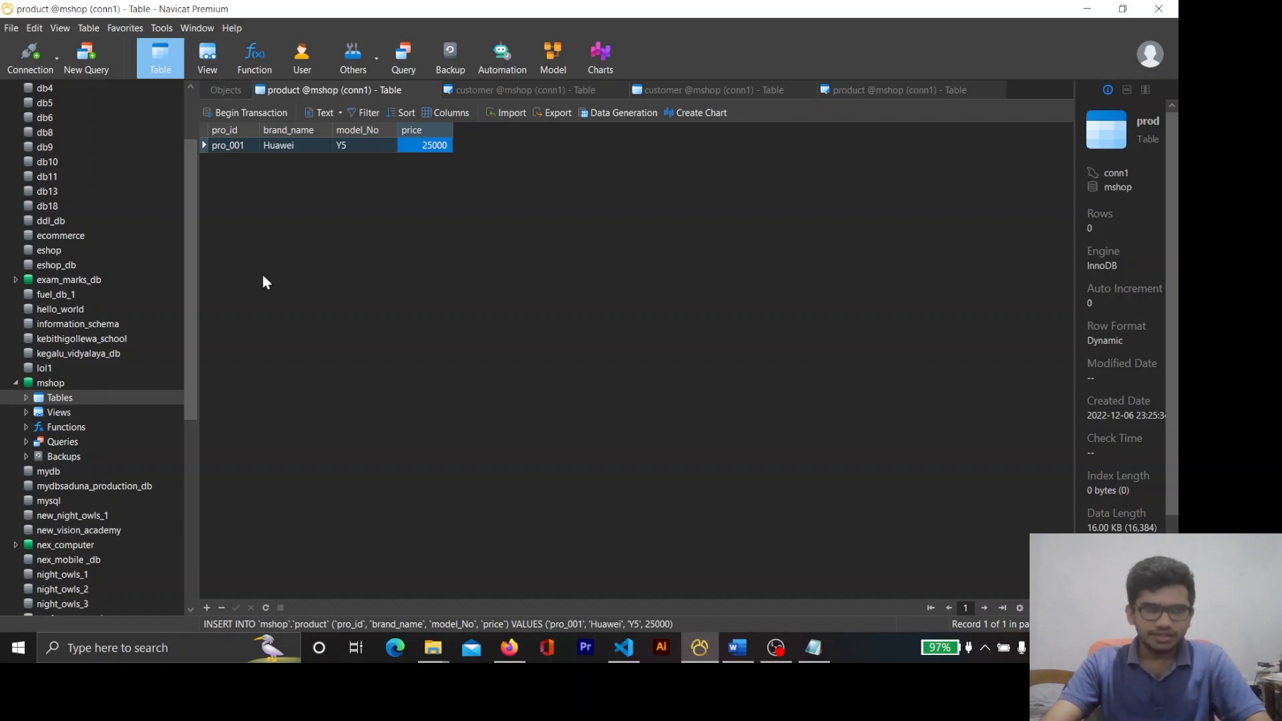
Change the pro_001 record's price to 25000.00
click(434, 145)
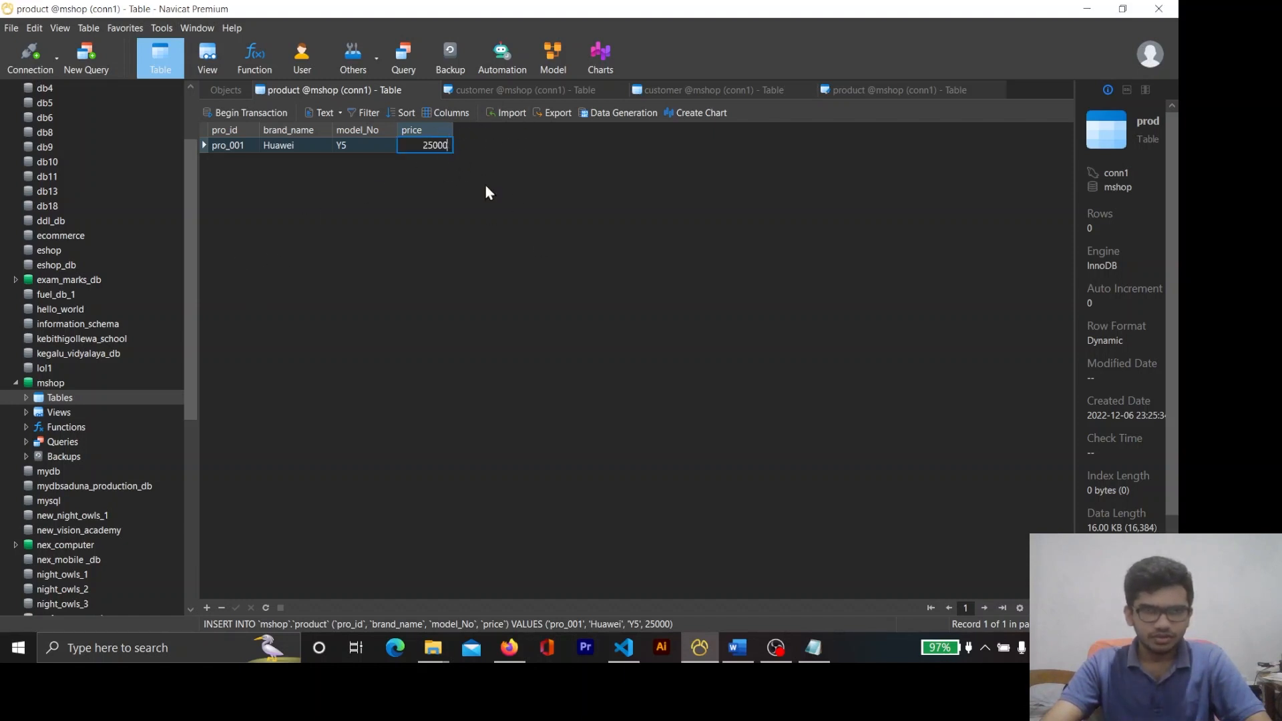
text(.00)
key(Return)
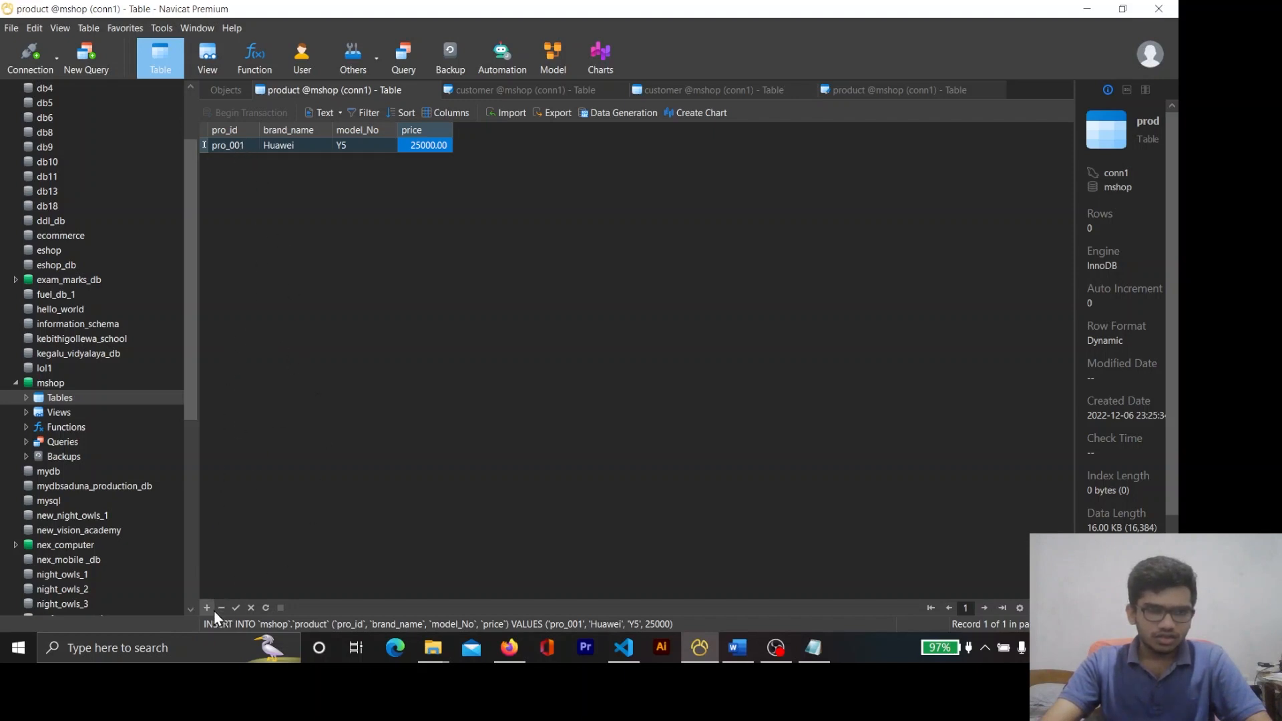
Close the customer table's design view and copy the first customer's ID from Firefox into the empty customer record's cus_id cell in Navicat Premium
click(485, 89)
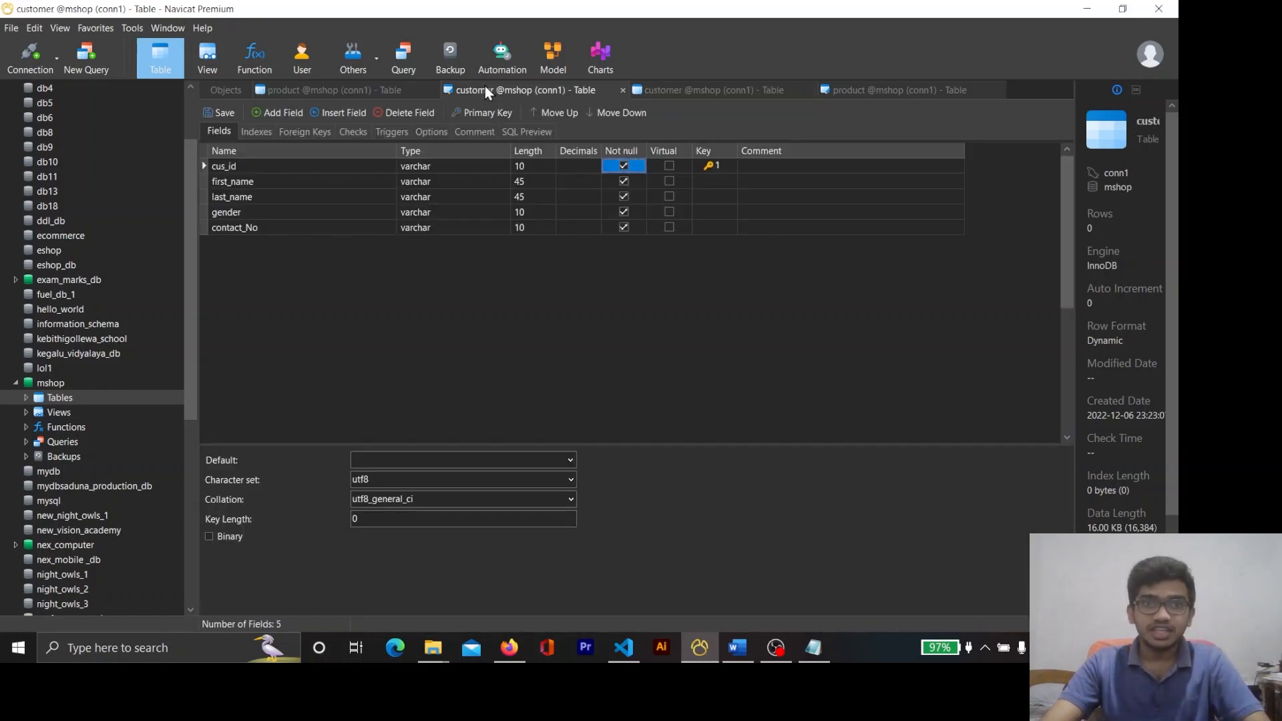
click(622, 89)
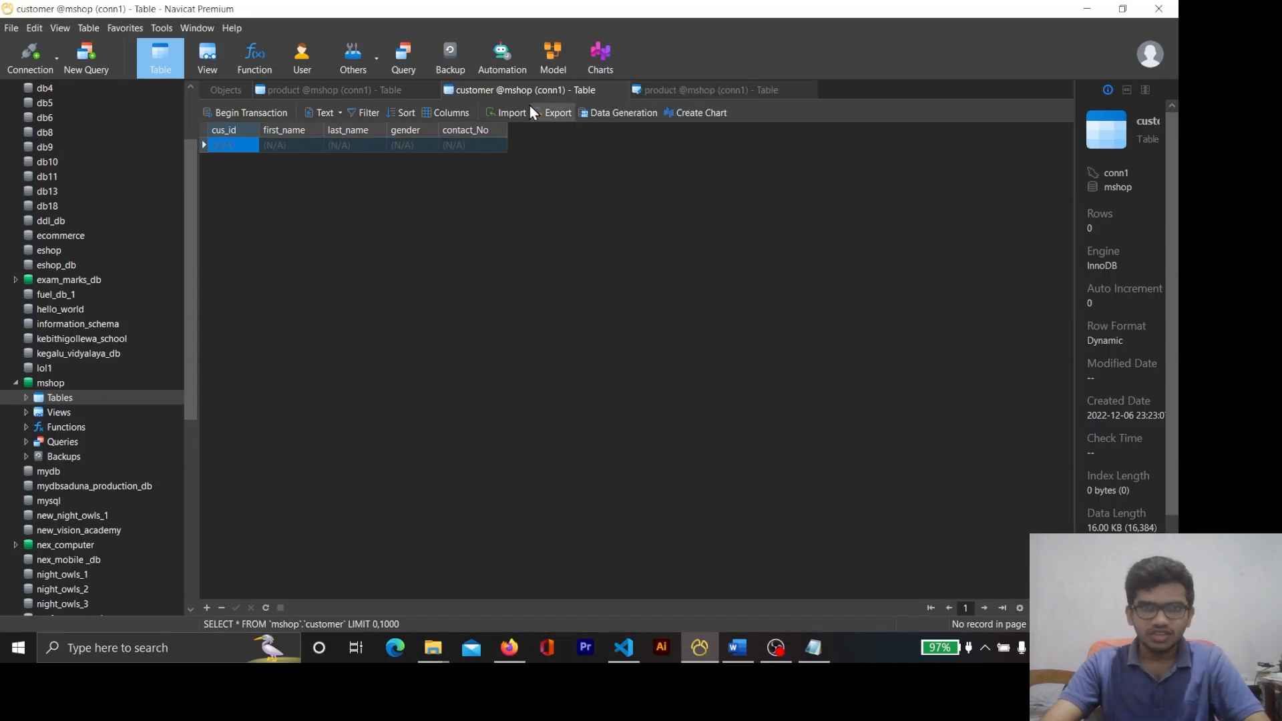
key(alt+Tab)
double_click(288, 302)
key(ctrl+c)
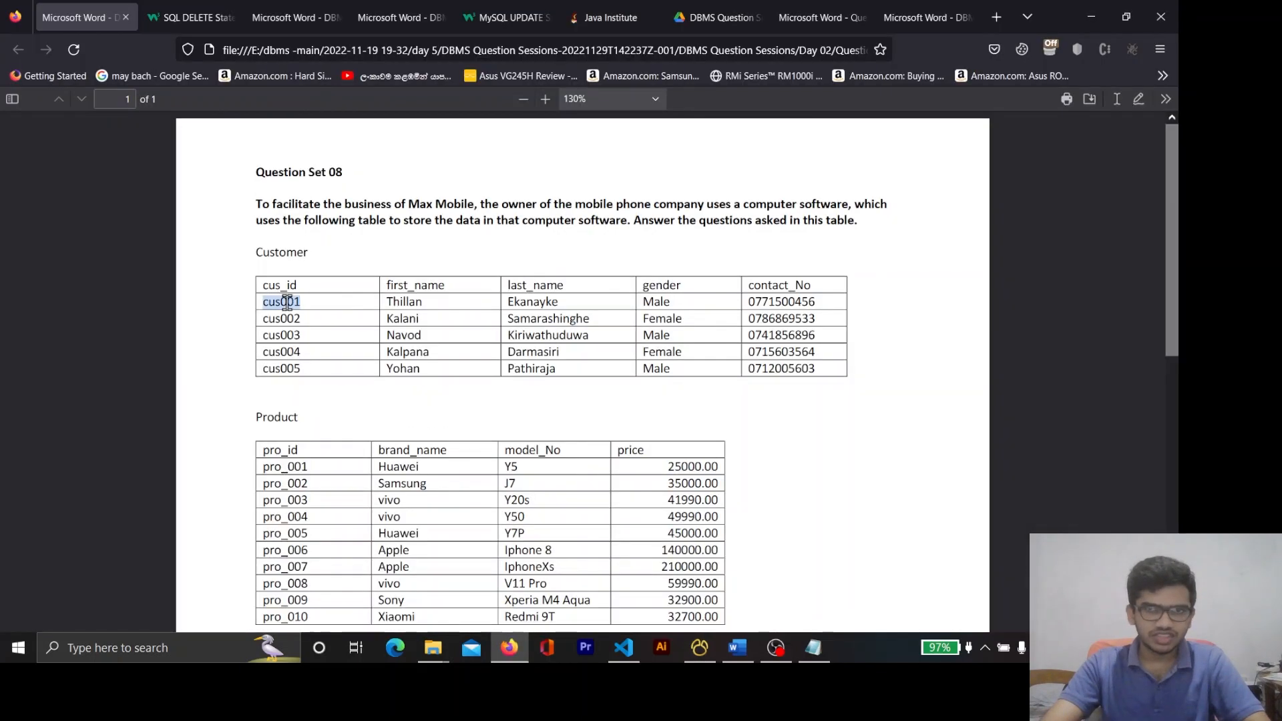
key(alt+Tab)
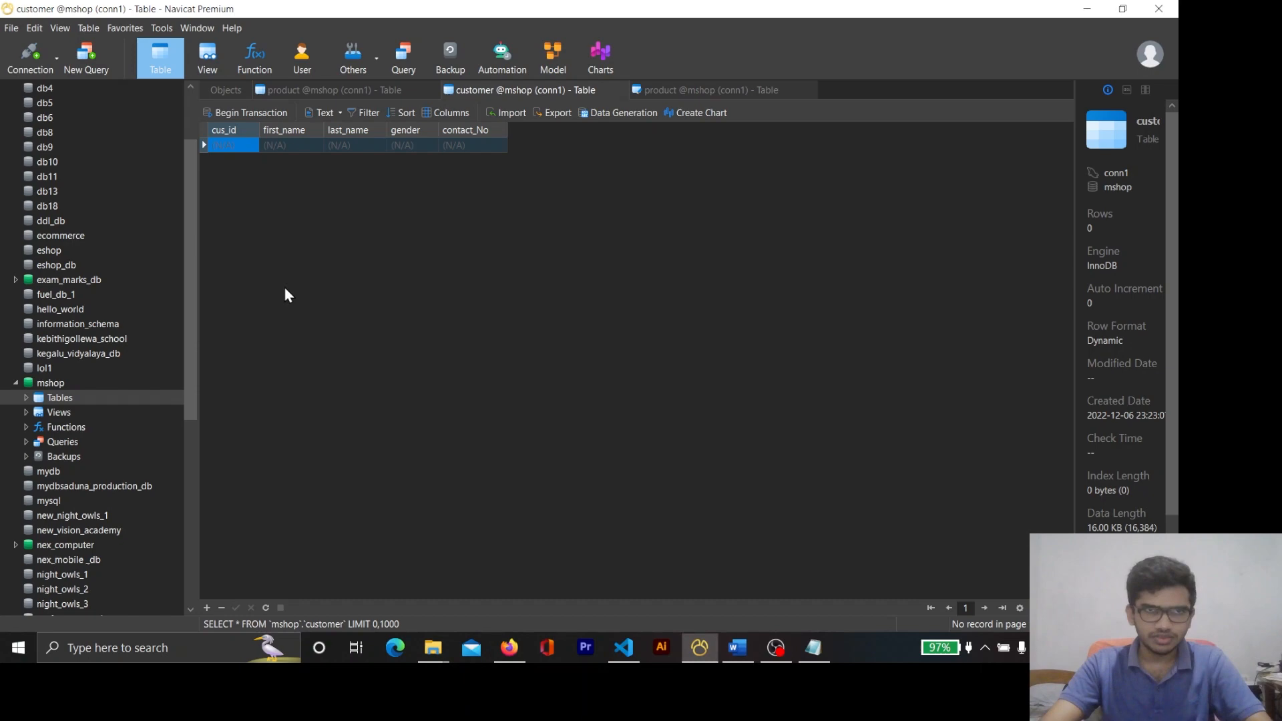
click(249, 146)
key(ctrl+v)
Transfer the first customer's first name from Firefox into the first_name cell of the new customer record in Navicat Premium
key(alt+Tab)
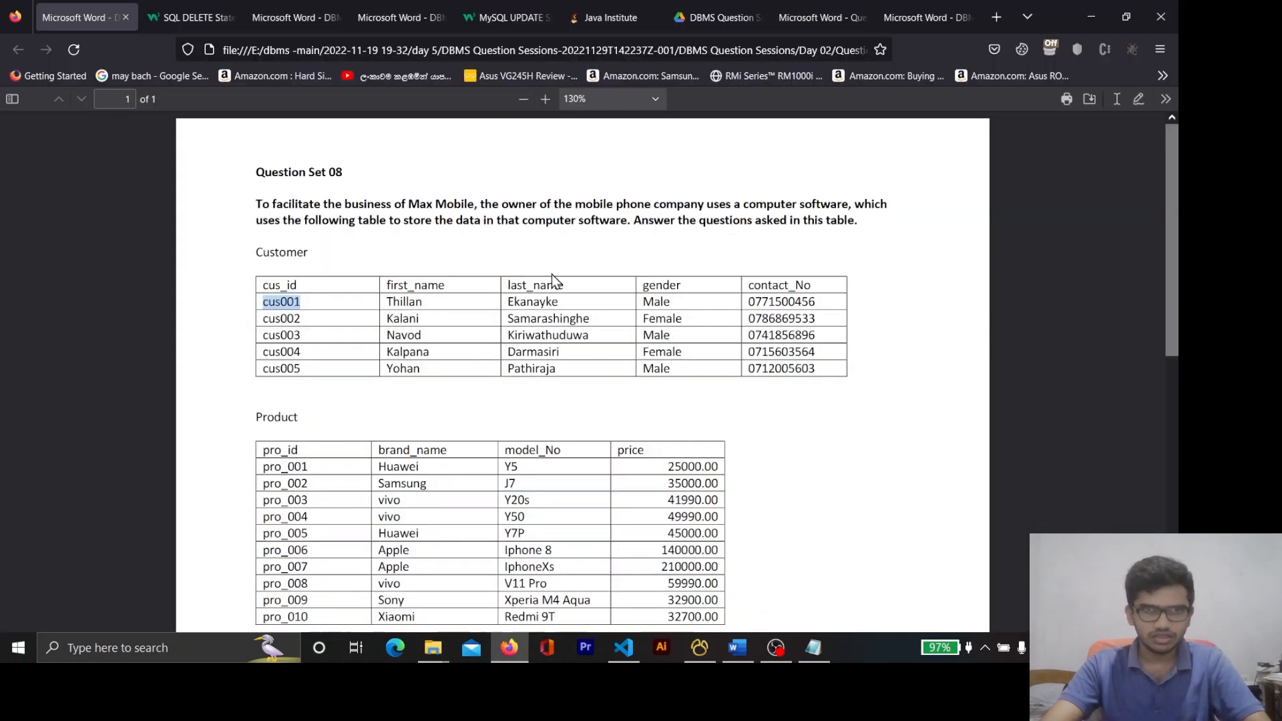
double_click(401, 301)
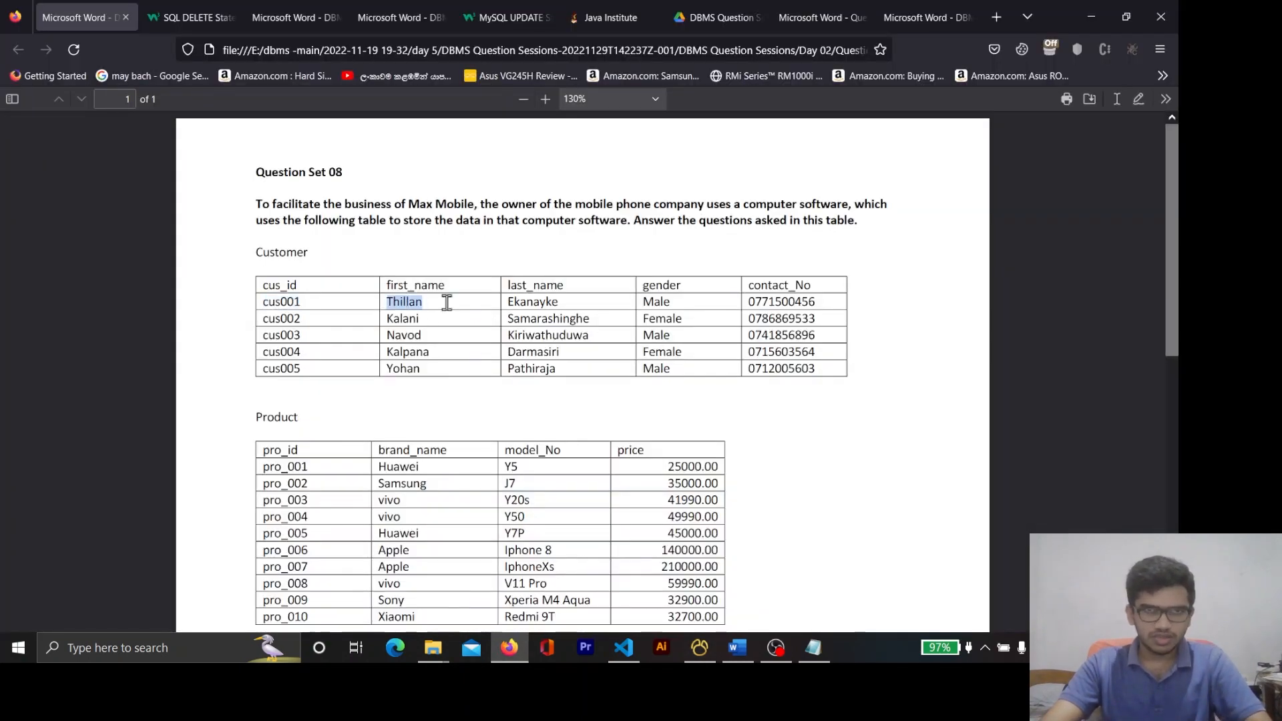
key(alt+Tab)
text(Thillan)
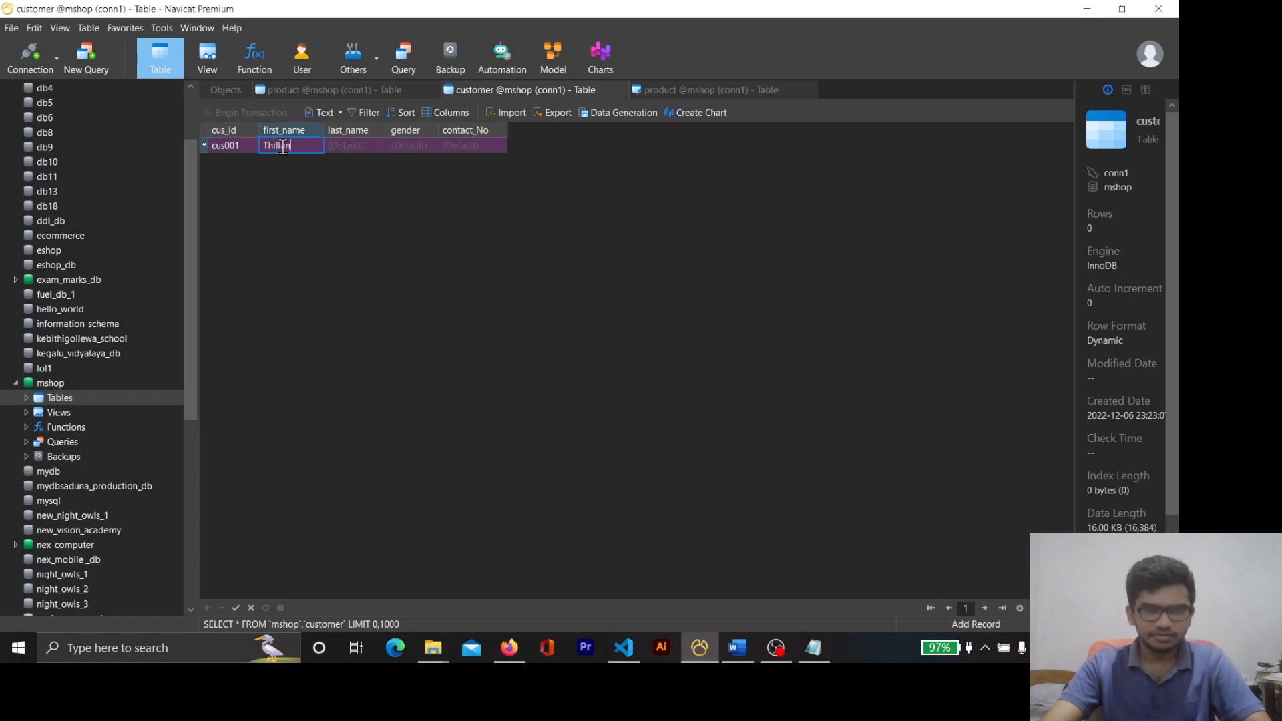
Copy the first customer's last name from Firefox into the last_name cell of the same record in Navicat Premium
key(alt+Tab)
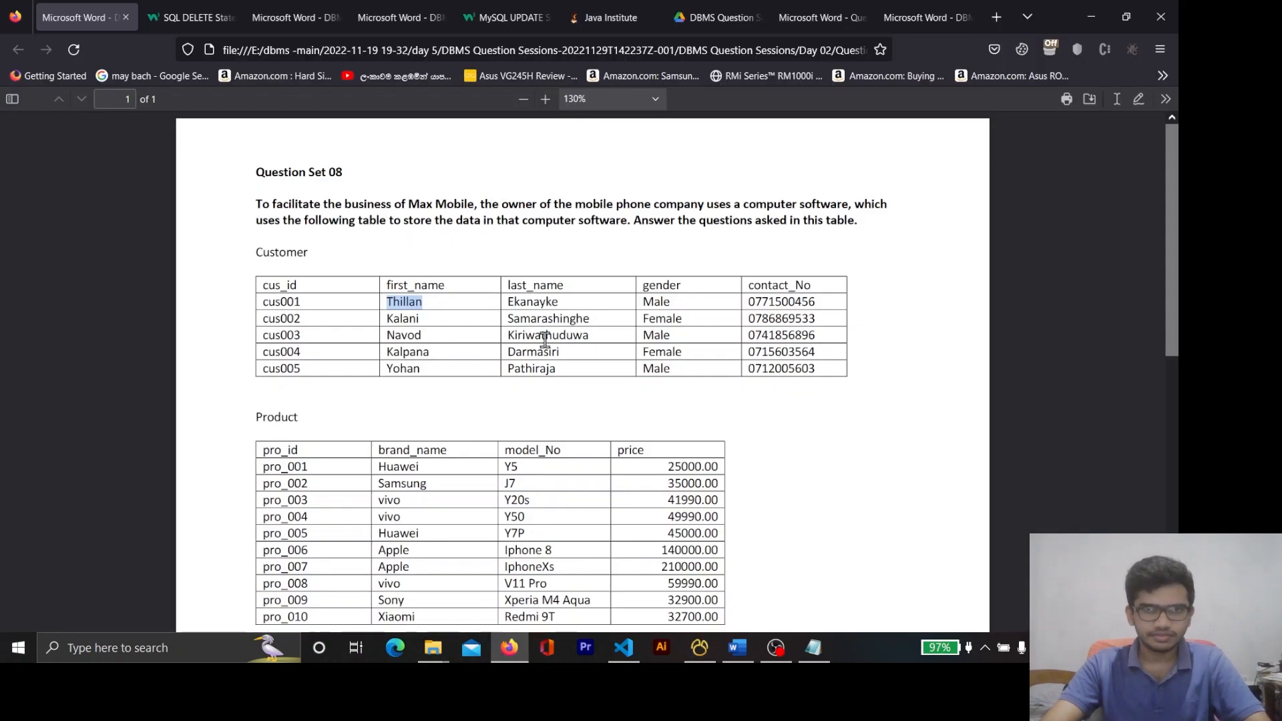
double_click(544, 301)
key(ctrl+c)
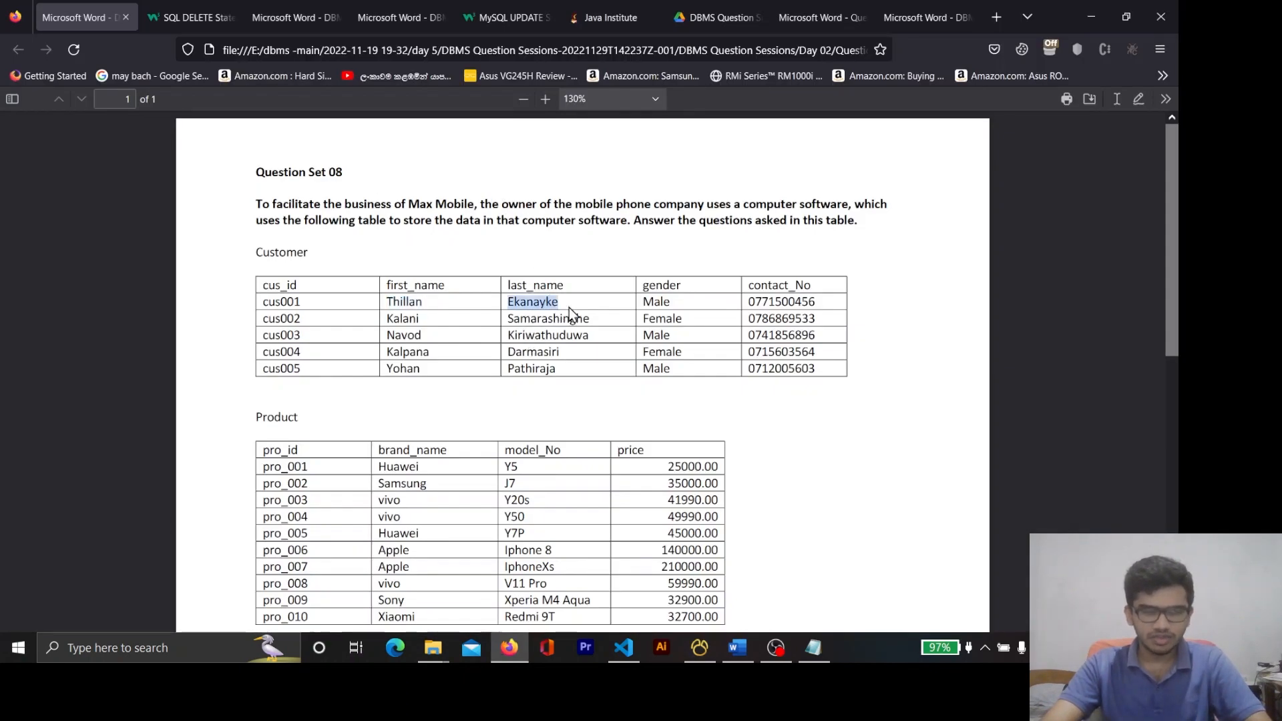
key(alt+Tab)
click(366, 145)
key(ctrl+v)
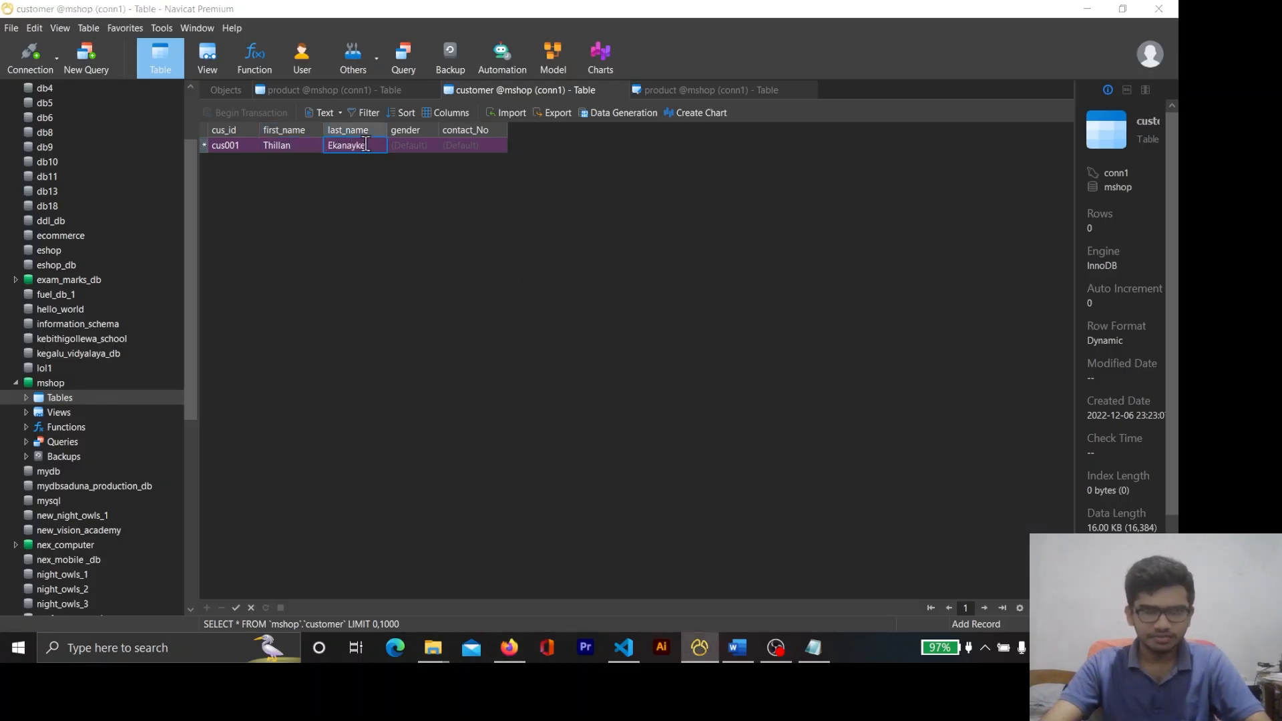
Copy the gender Male from Firefox into the first customer record's gender cell in Navicat Premium
key(alt+Tab)
double_click(657, 301)
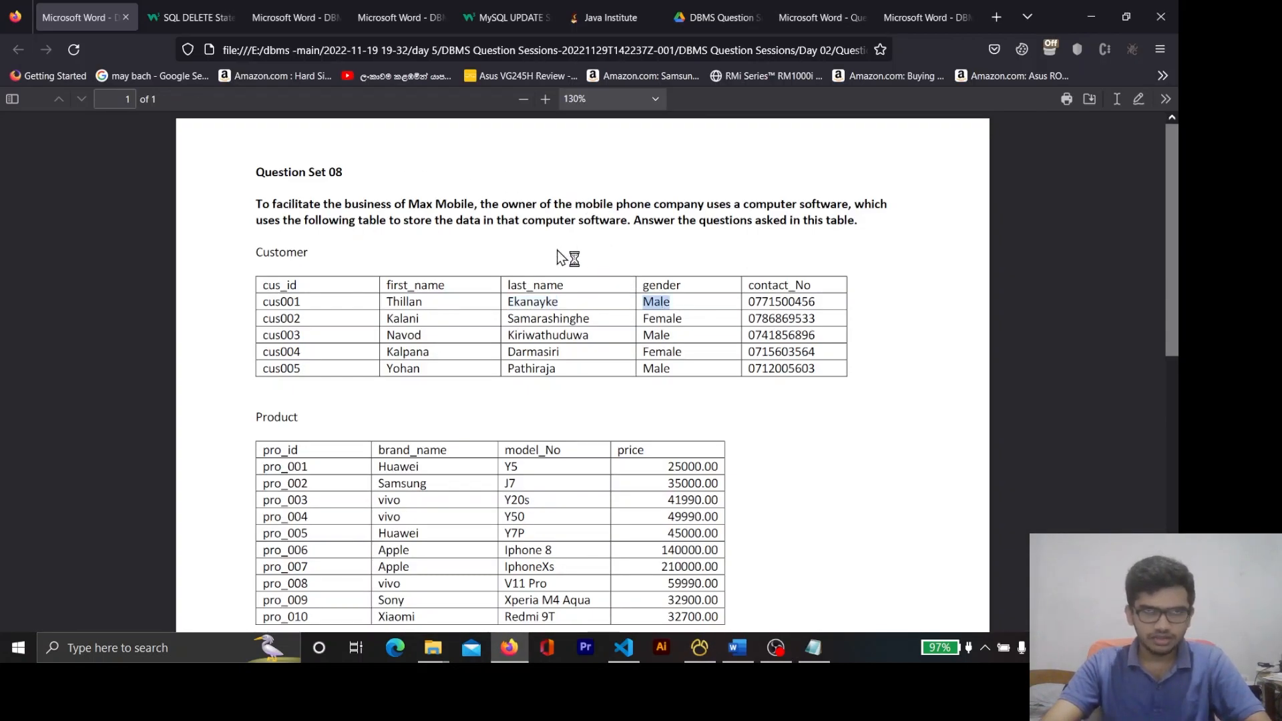
key(ctrl+c)
key(alt+Tab)
click(397, 144)
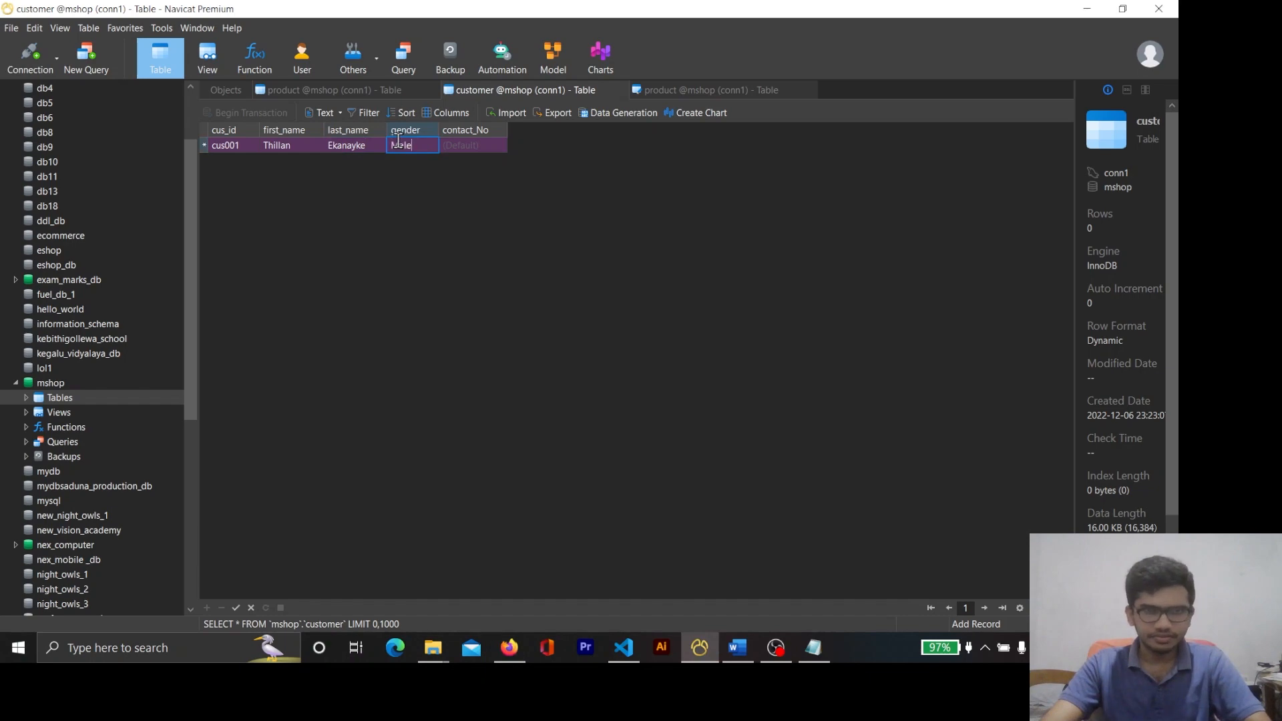
Copy the first customer's contact number from Firefox into the contact_No cell in Navicat Premium and save the record
key(alt+Tab)
double_click(775, 302)
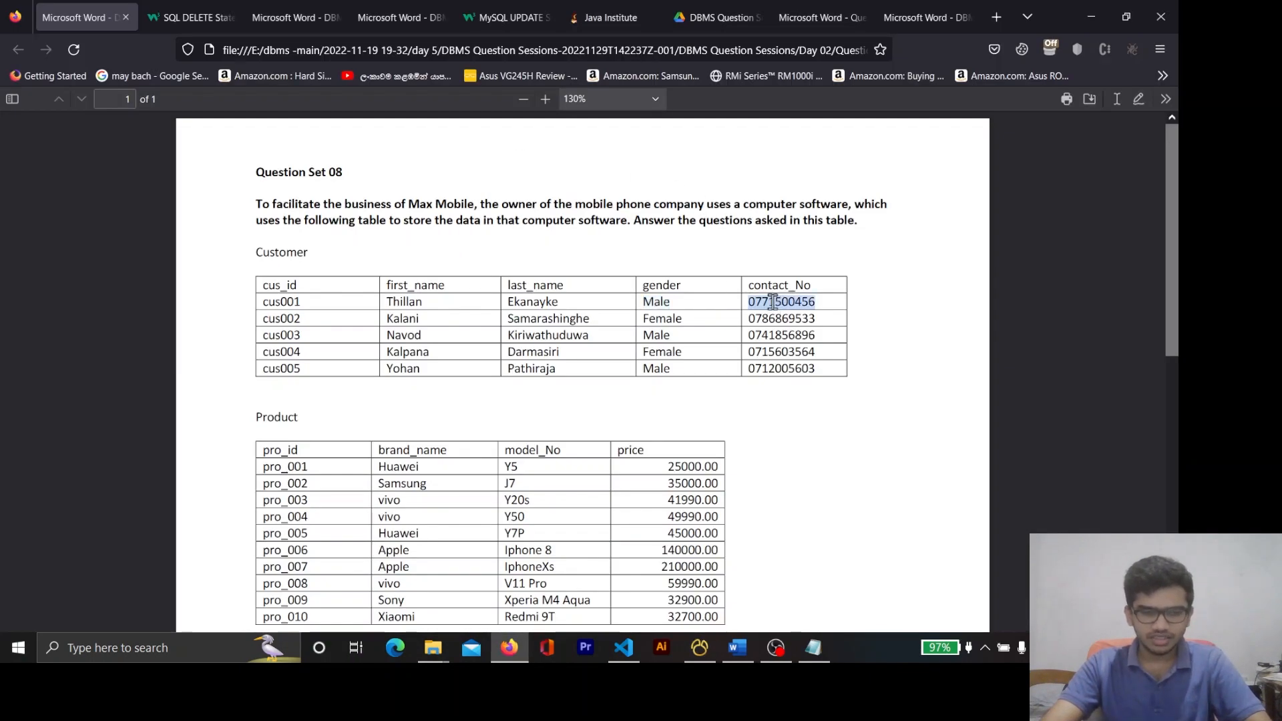
key(ctrl+c)
key(alt+Tab)
click(465, 150)
key(ctrl+v)
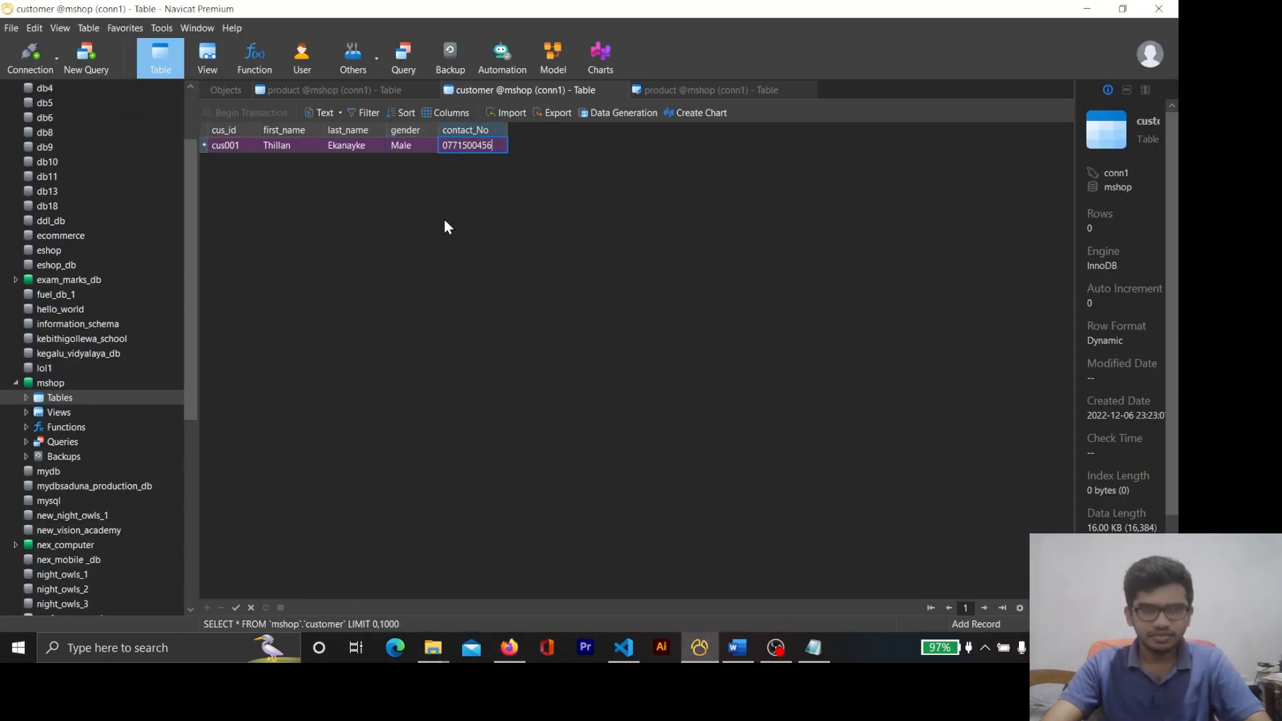
click(238, 610)
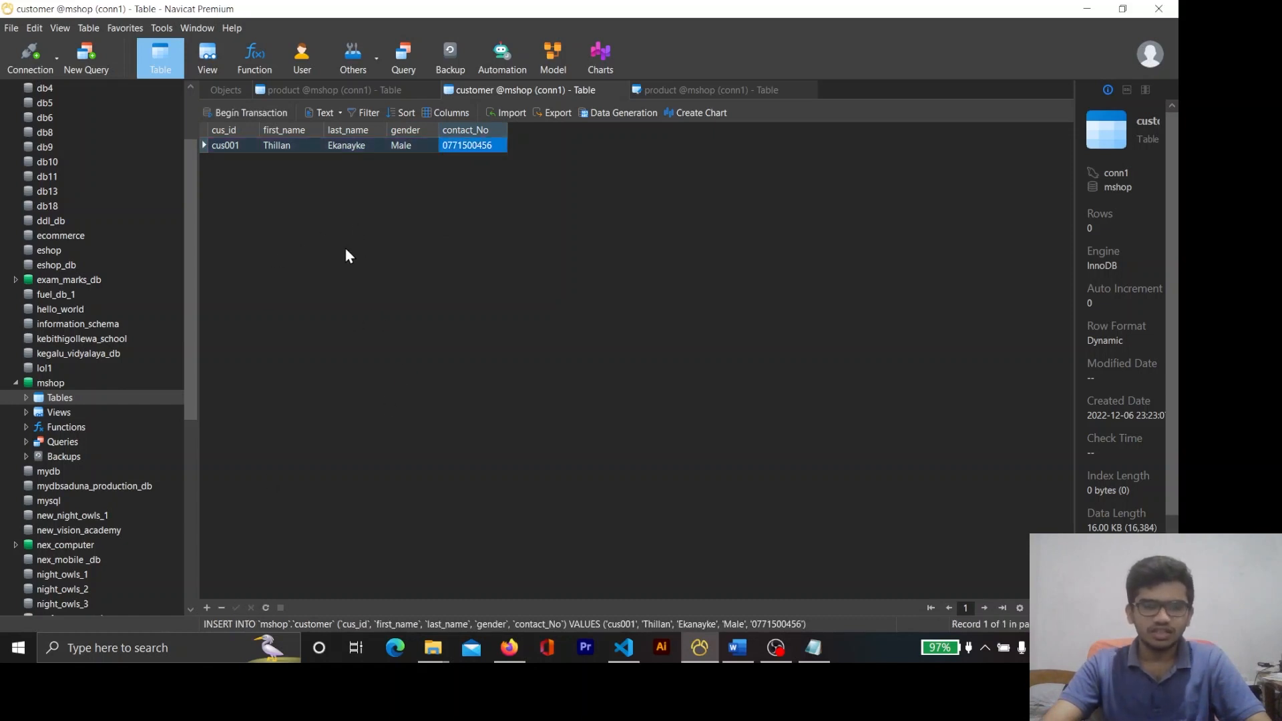
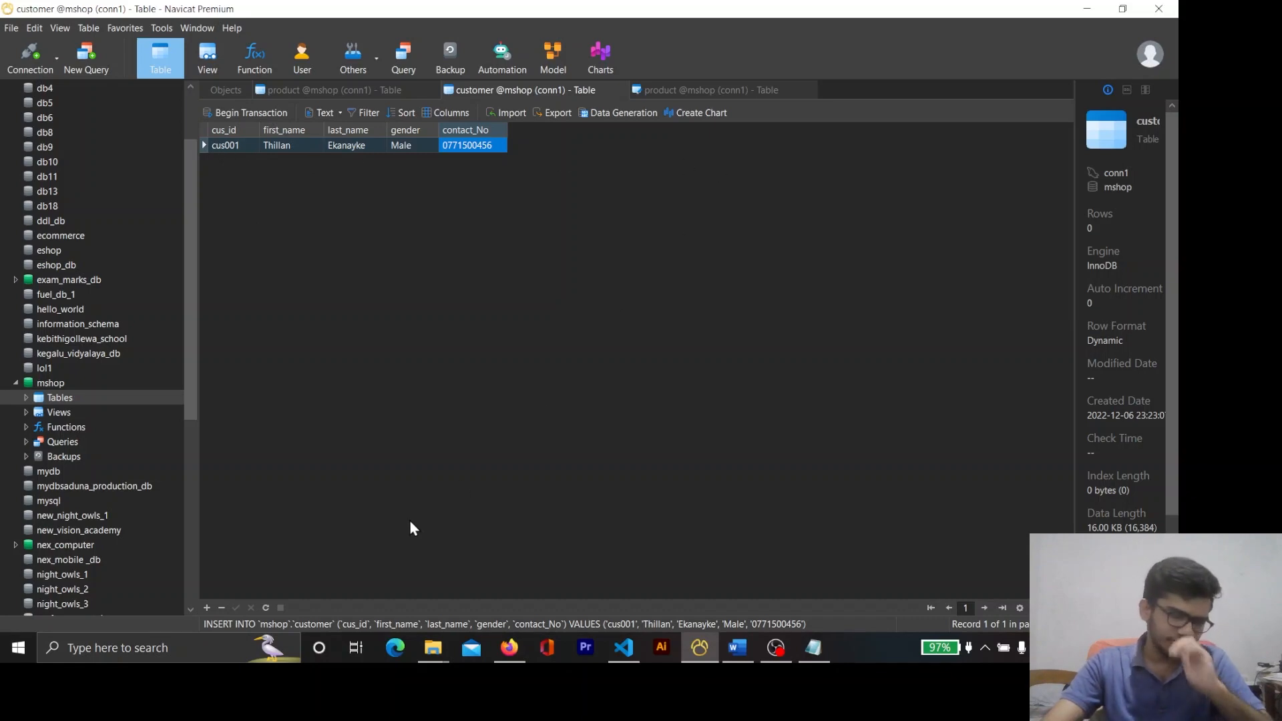
click(775, 651)
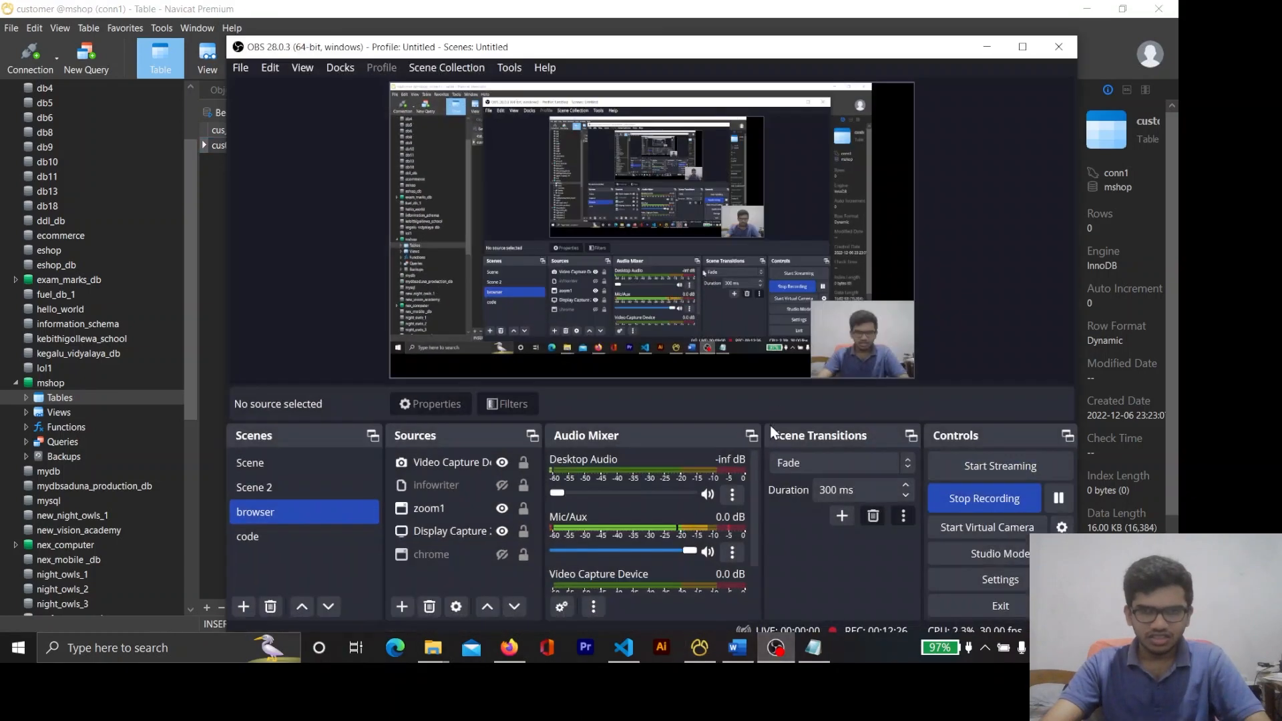
click(987, 503)
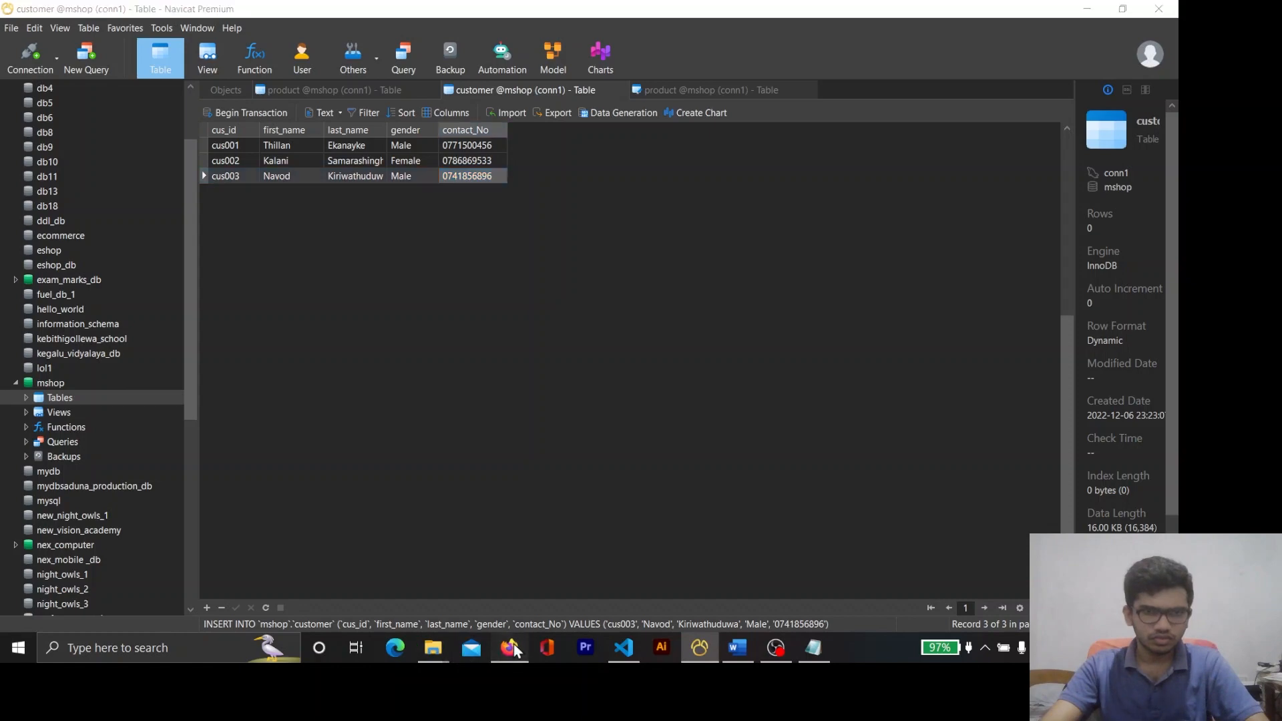
Copy the fourth customer's ID from Firefox into the cus_id cell of a newly added customer record in Navicat Premium
click(510, 648)
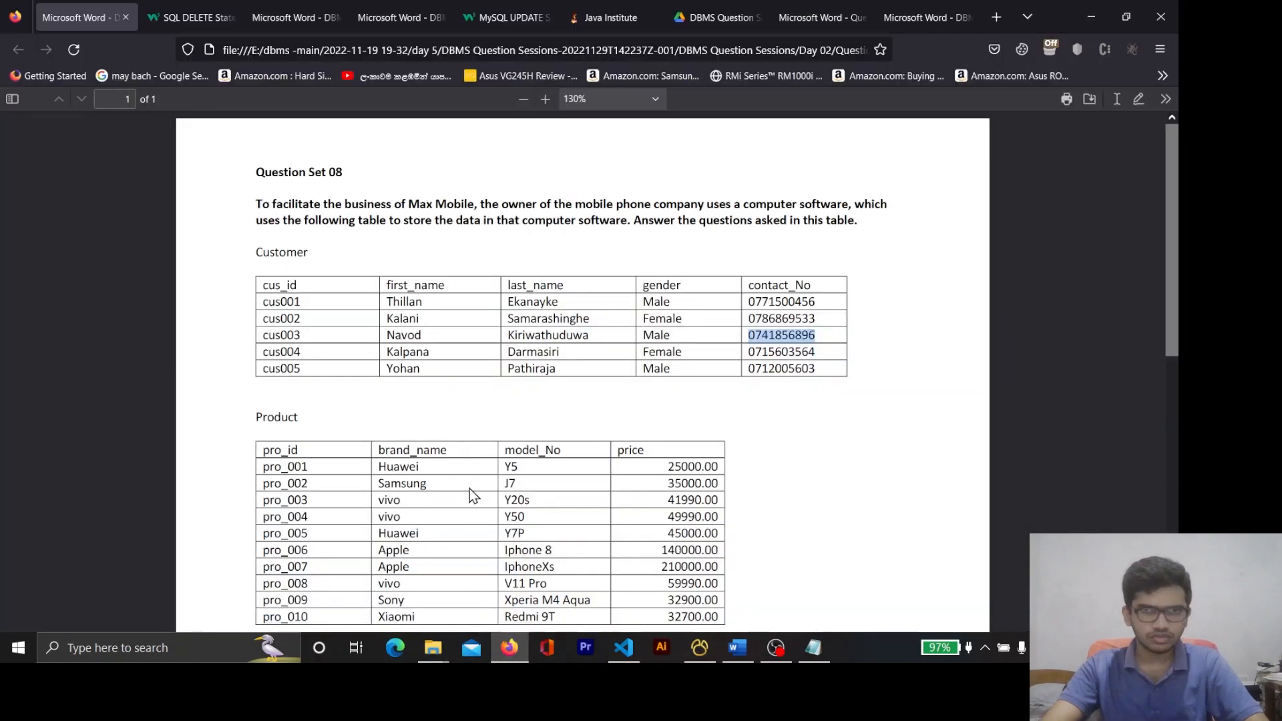
double_click(296, 352)
key(ctrl+c)
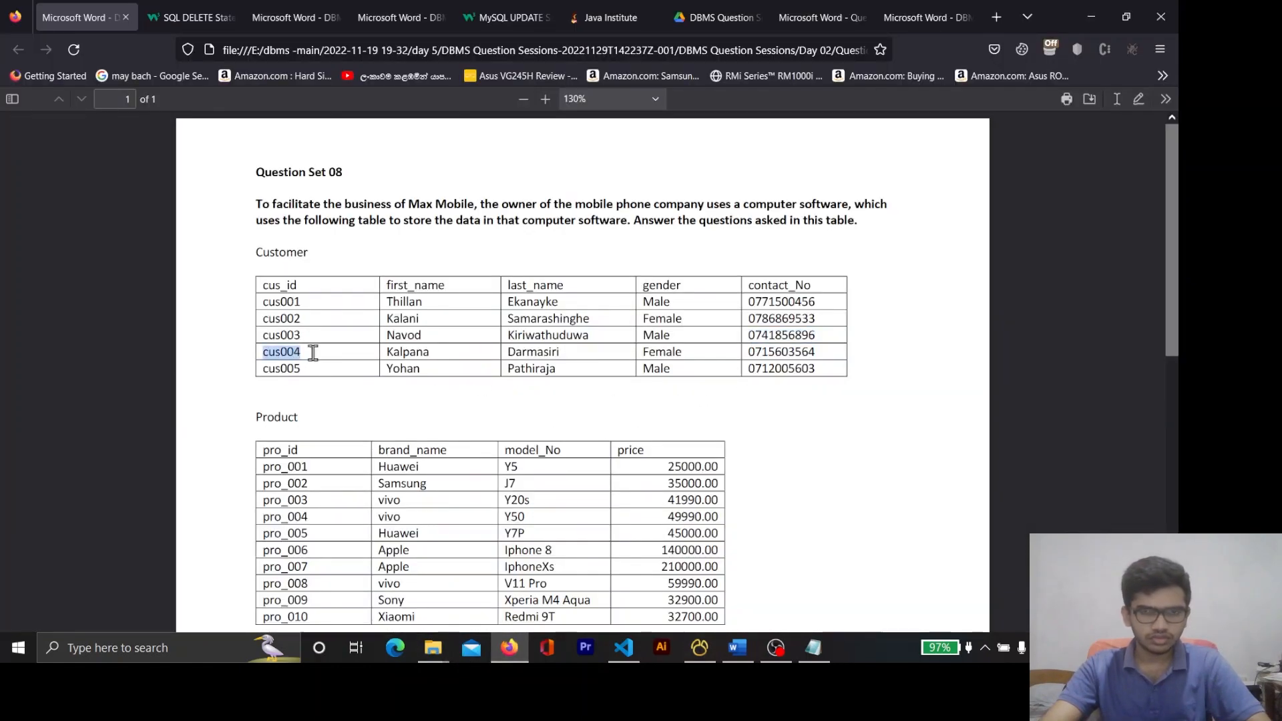
click(699, 648)
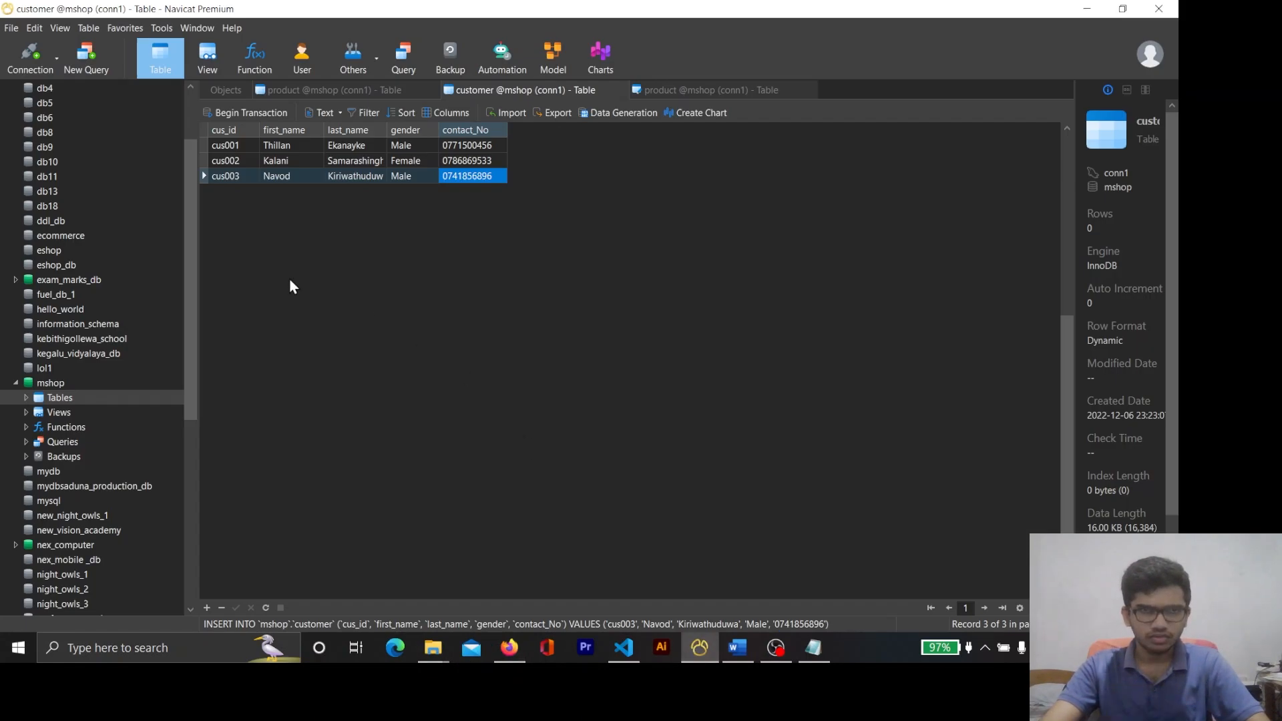
click(210, 611)
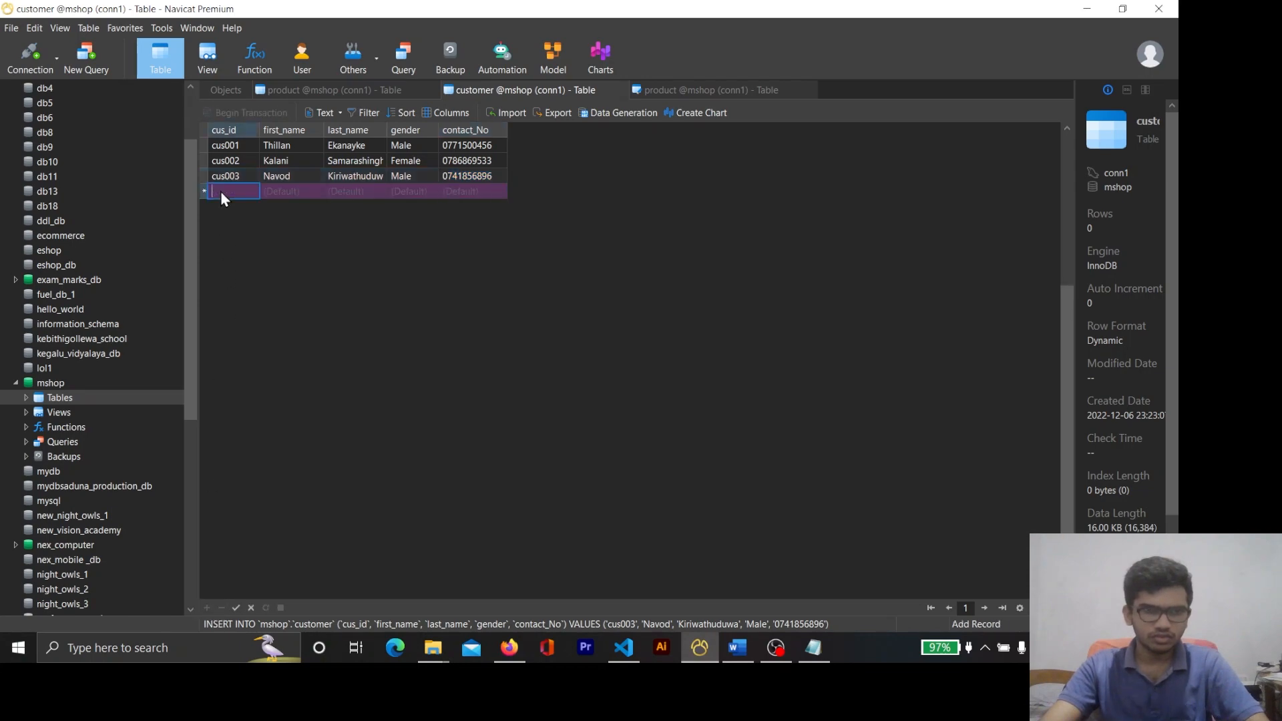
key(ctrl+v)
Transfer the fourth customer's first name from Firefox into the first_name cell of the new record in Navicat Premium
key(alt+Tab)
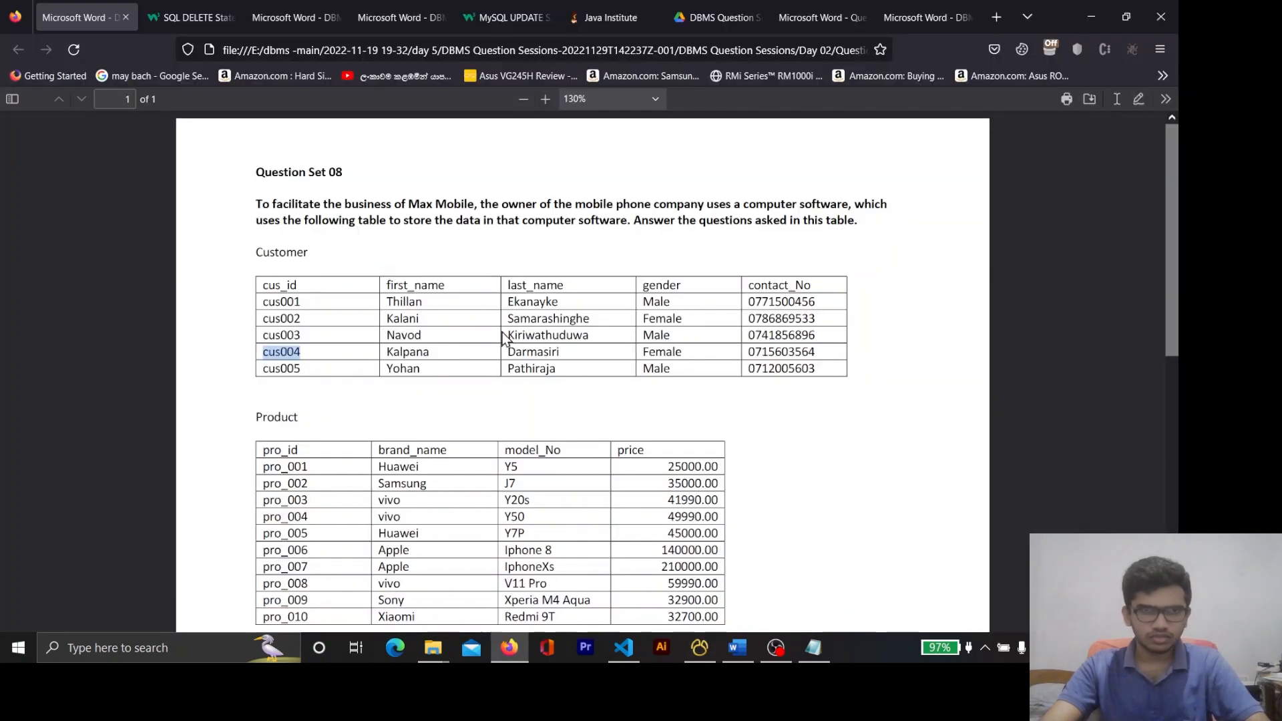
double_click(416, 354)
key(alt+Tab)
click(298, 193)
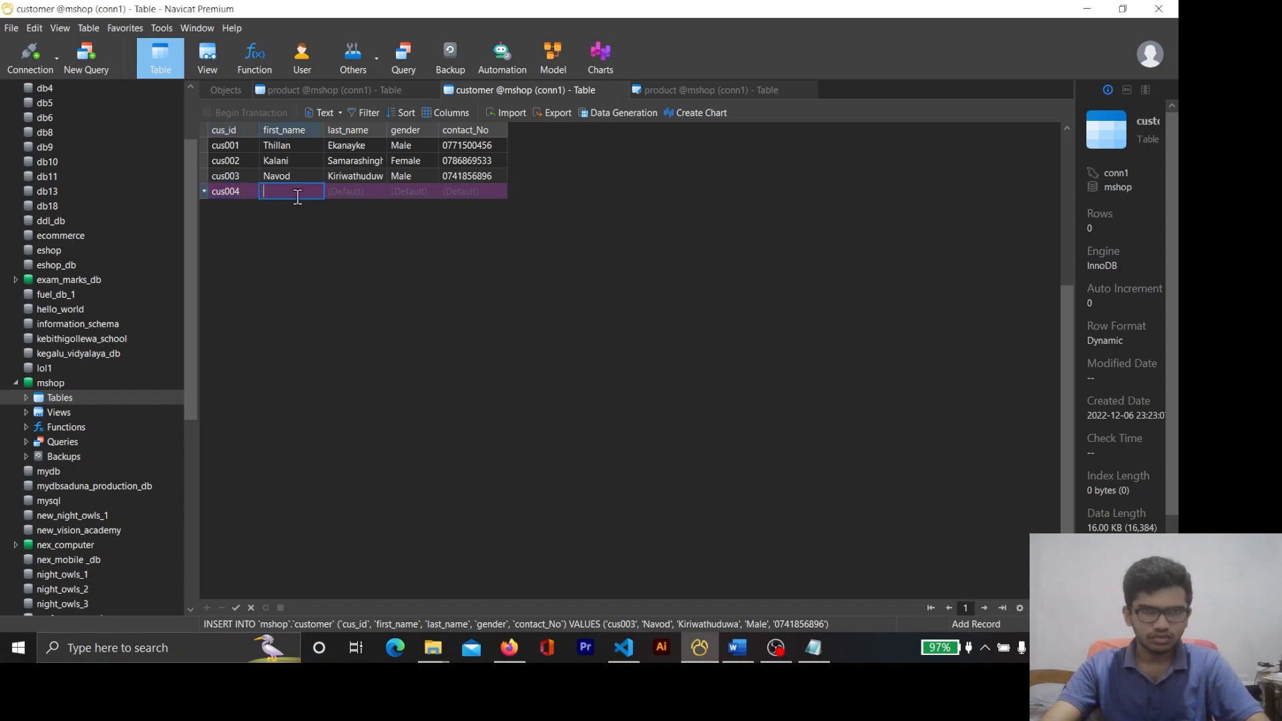
key(alt+Tab)
key(alt+Tab)
text(Kalpana)
Copy the fourth customer's last name from Firefox into the last_name cell of the same record in Navicat Premium
key(alt+Tab)
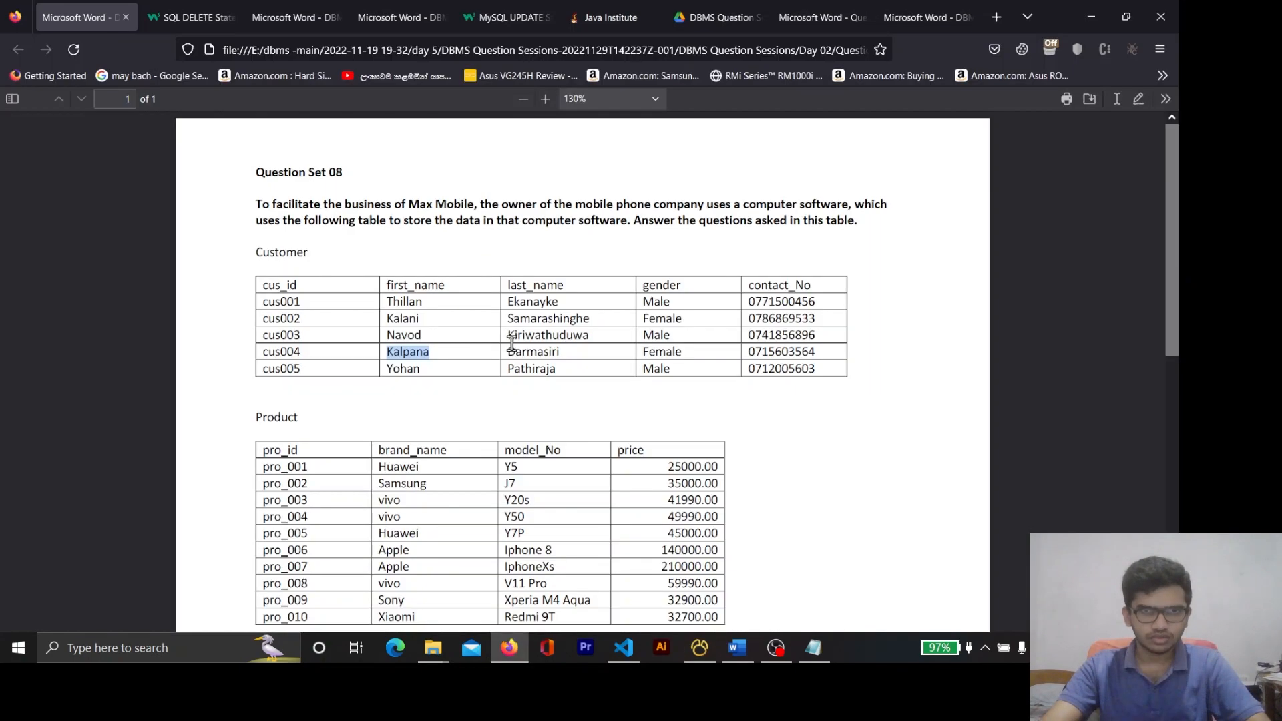
double_click(537, 357)
key(ctrl+c)
key(alt+Tab)
click(366, 195)
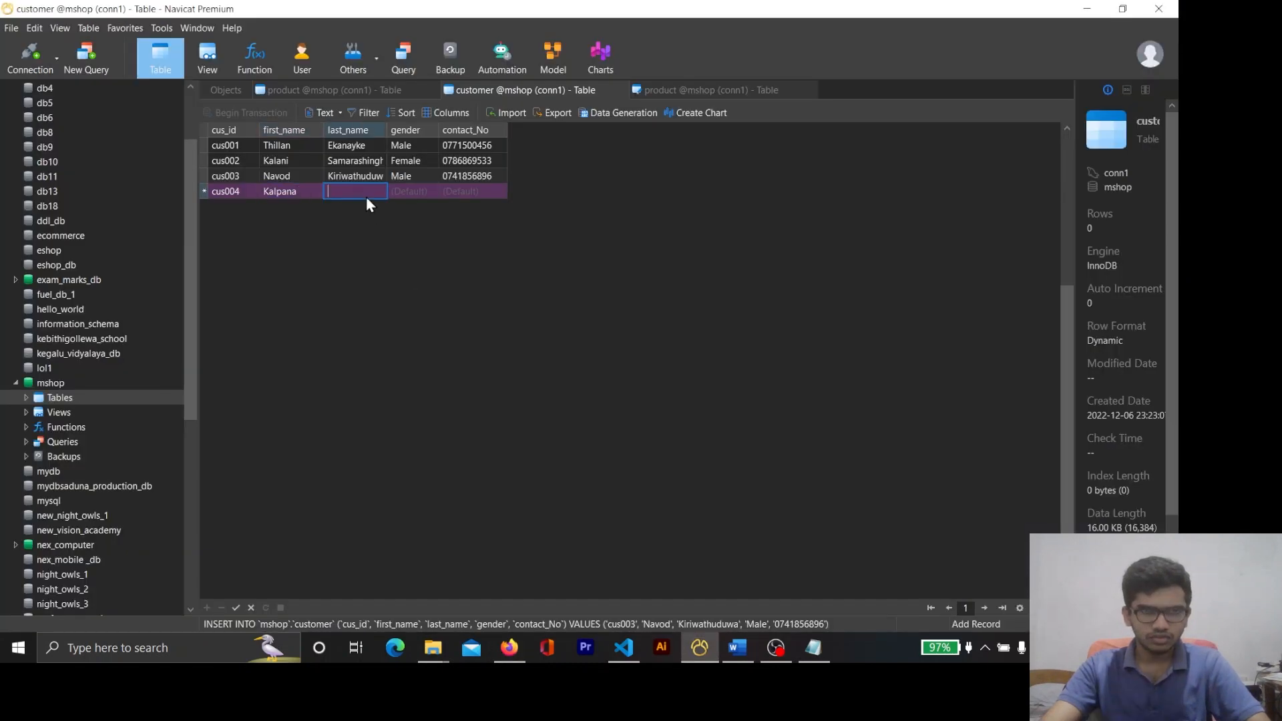
key(ctrl+v)
Transfer the gender Female from Firefox into the fourth customer record's gender cell in Navicat Premium
key(alt+Tab)
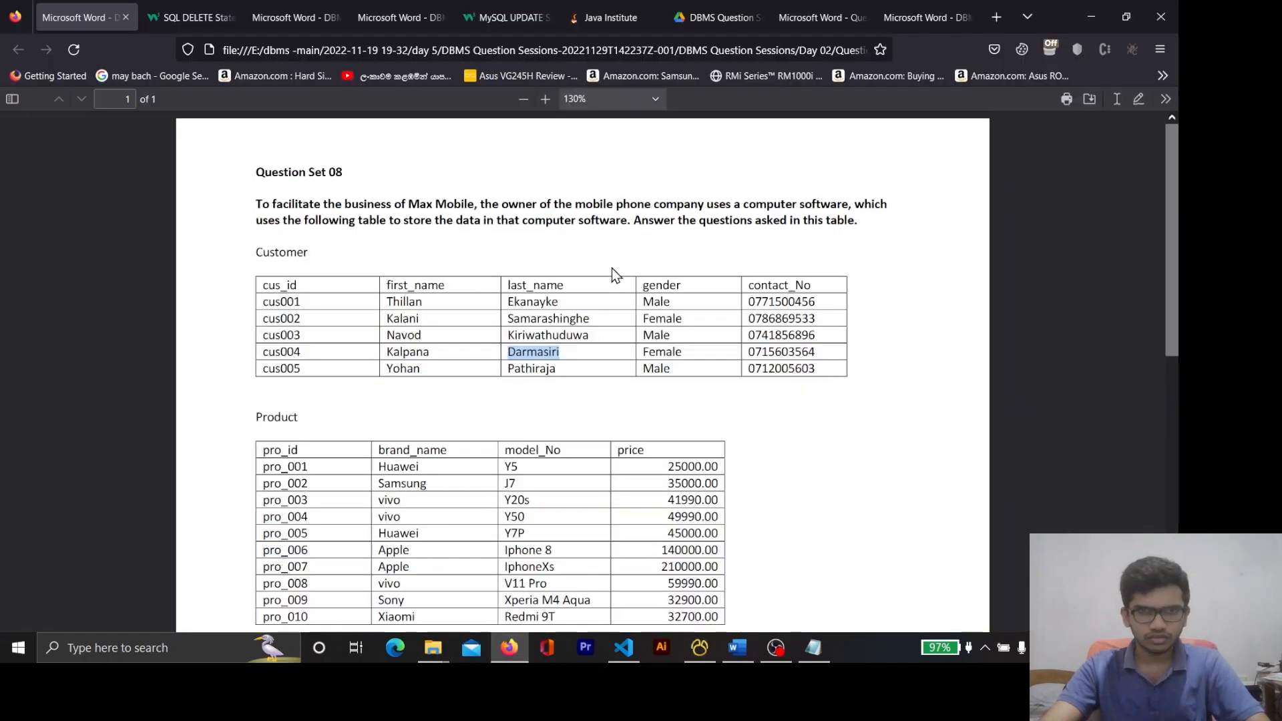
double_click(669, 351)
key(alt+Tab)
click(415, 191)
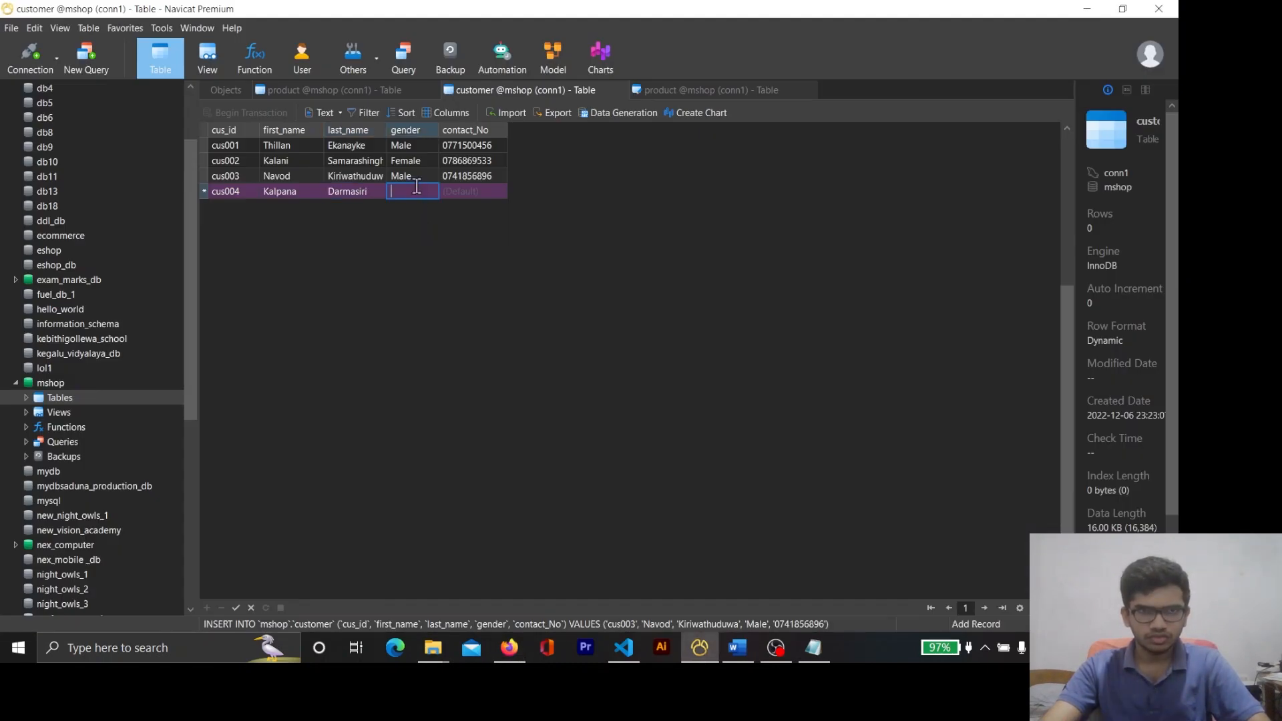
text(Female)
Copy the fourth customer's contact number from Firefox into the contact_No cell in Navicat Premium and save the record
key(alt+Tab)
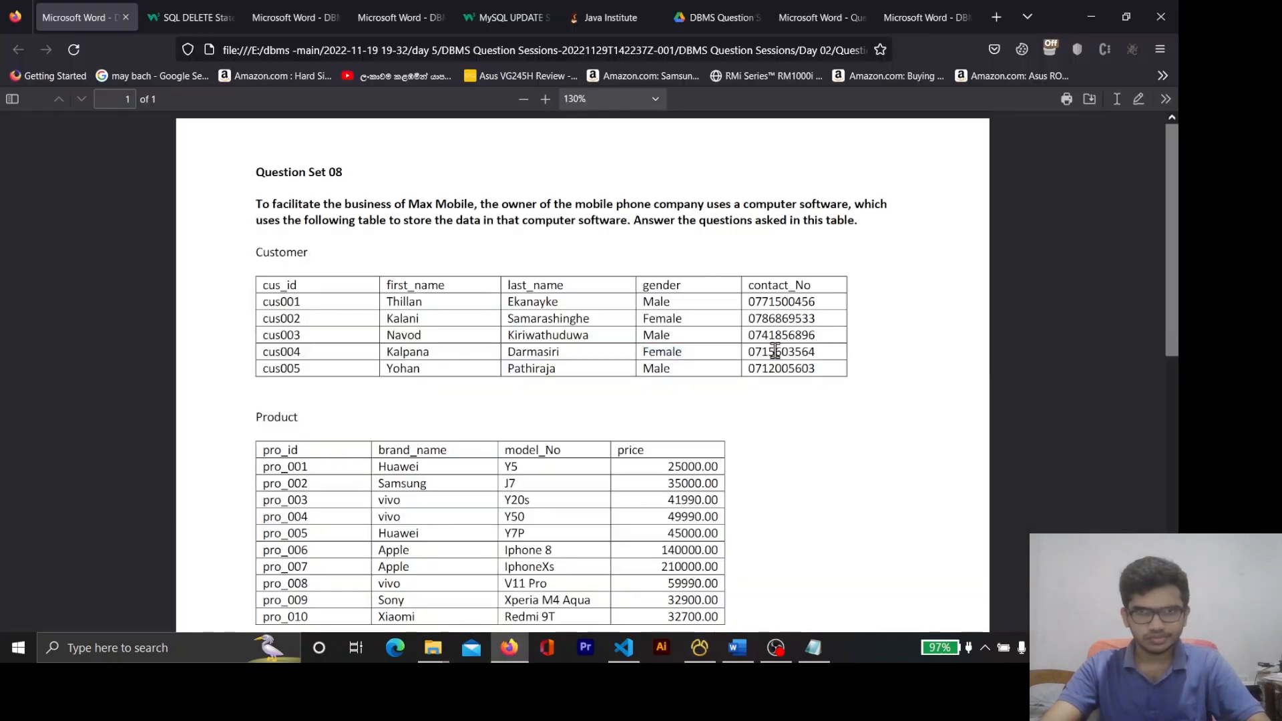
double_click(778, 351)
key(ctrl+c)
key(alt+Tab)
click(475, 191)
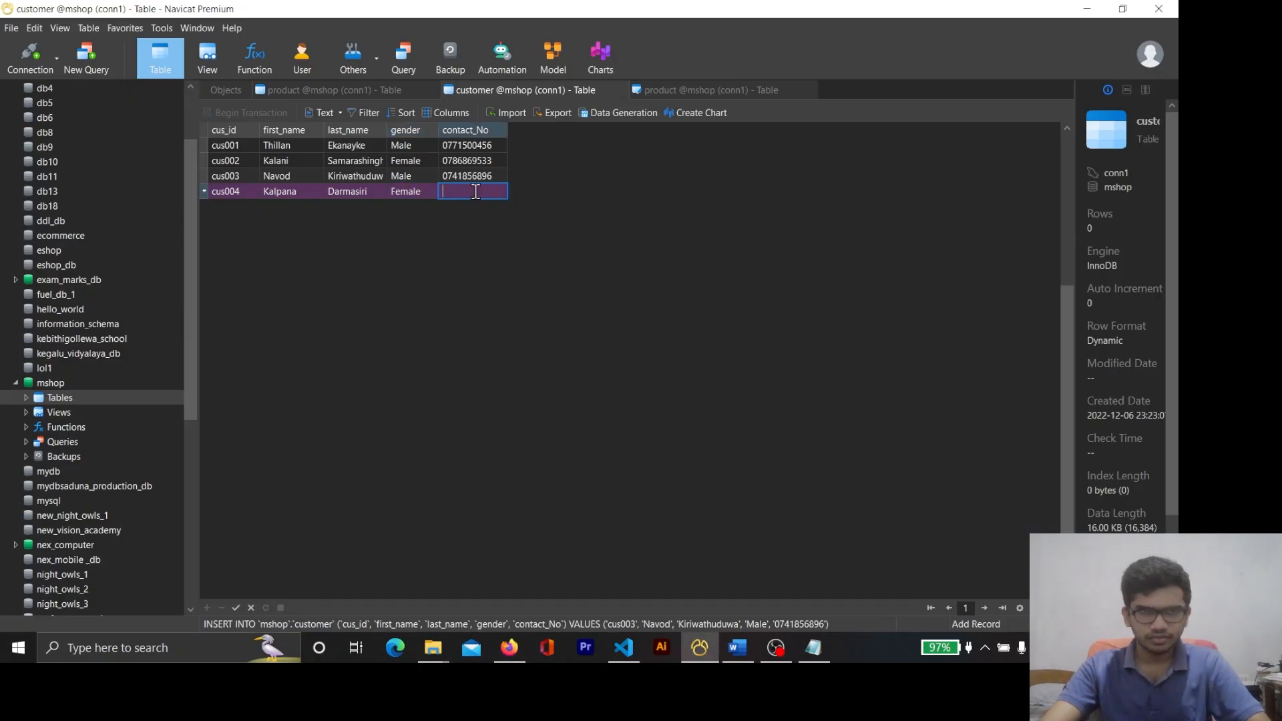
key(ctrl+v)
click(236, 608)
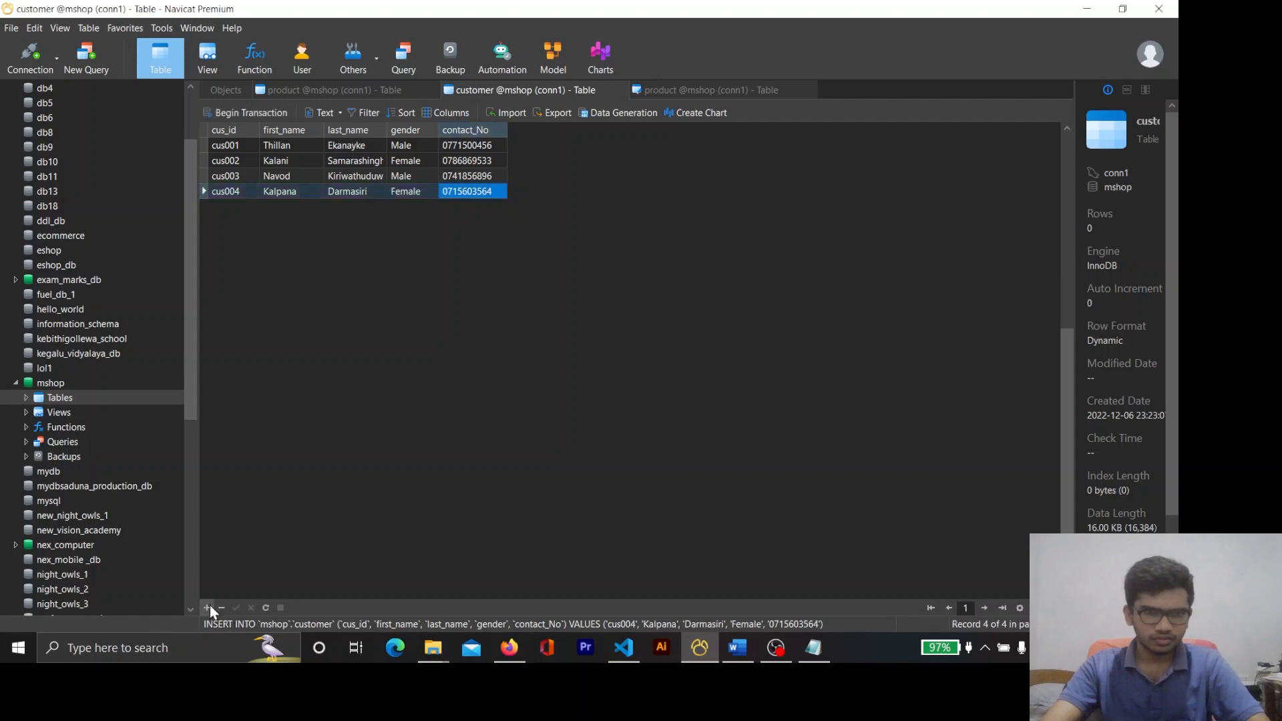
Add a new customer record in Navicat Premium and fill its cus_id with the fifth customer's ID copied from Firefox
click(207, 608)
key(alt+Tab)
double_click(287, 368)
key(ctrl+c)
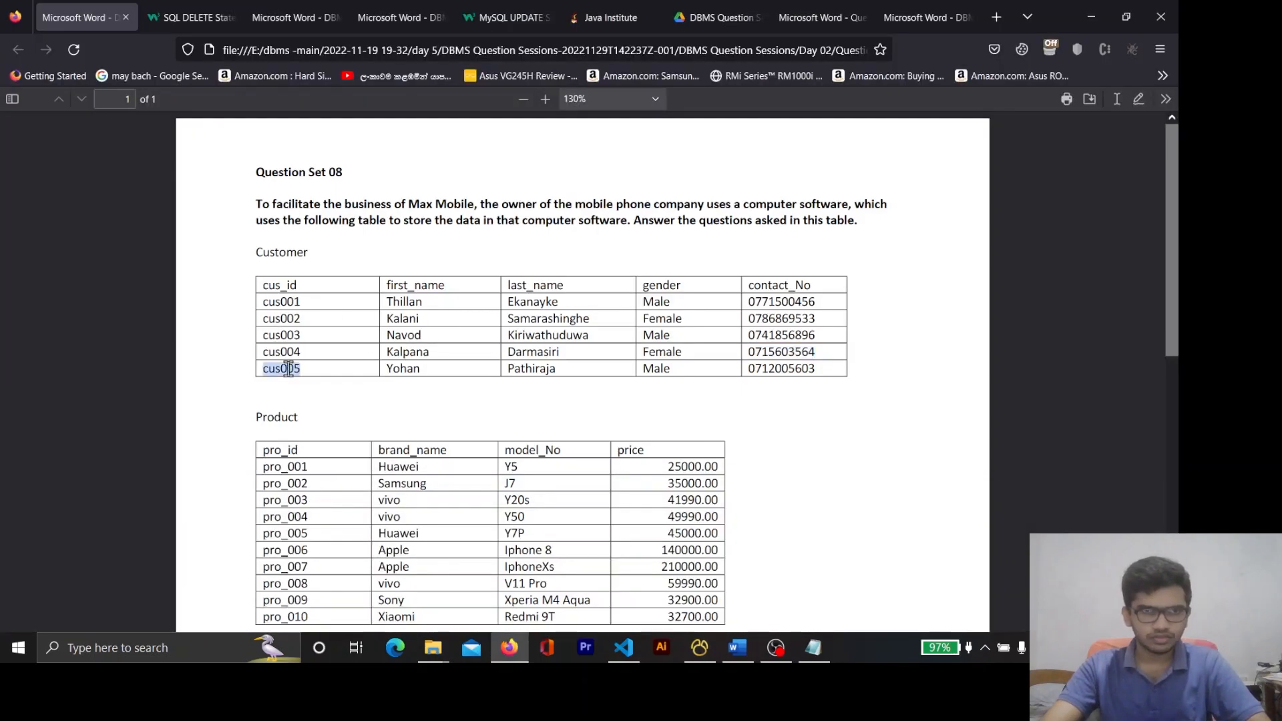
key(alt+Tab)
click(241, 211)
key(ctrl+v)
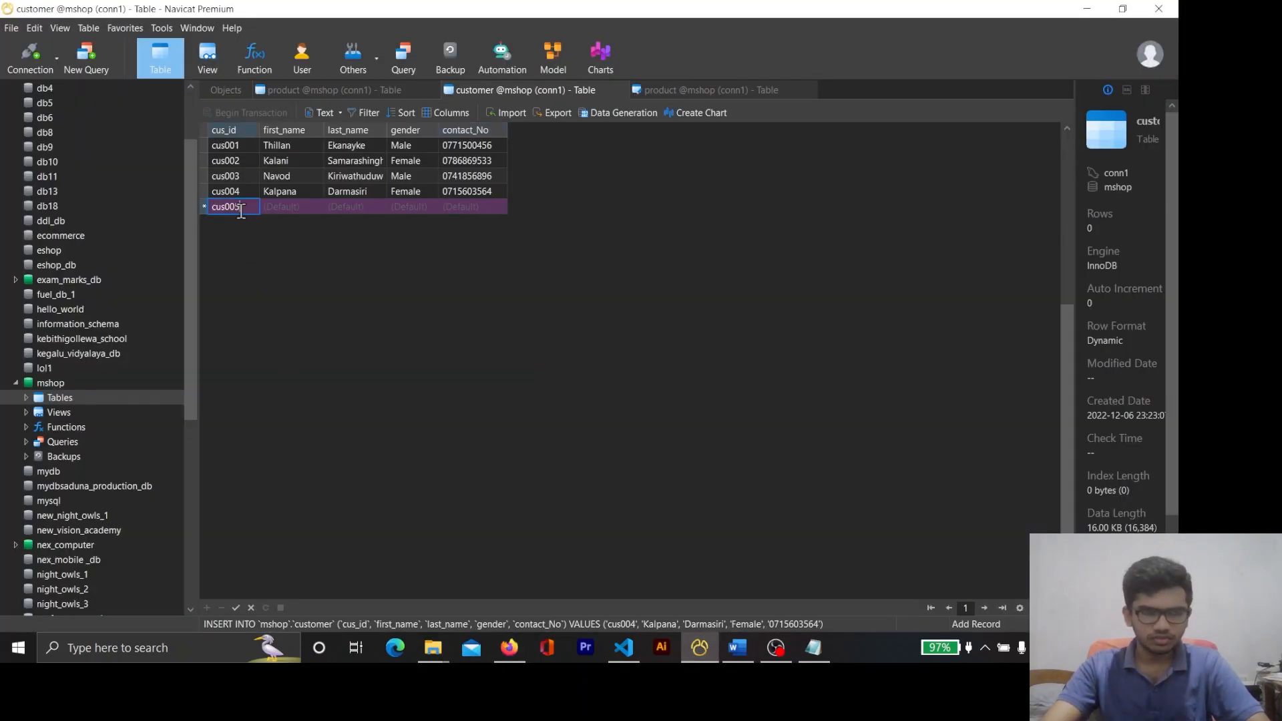
Transfer the fifth customer's first name from Firefox into the first_name cell of the new record in Navicat Premium
key(alt+Tab)
double_click(404, 368)
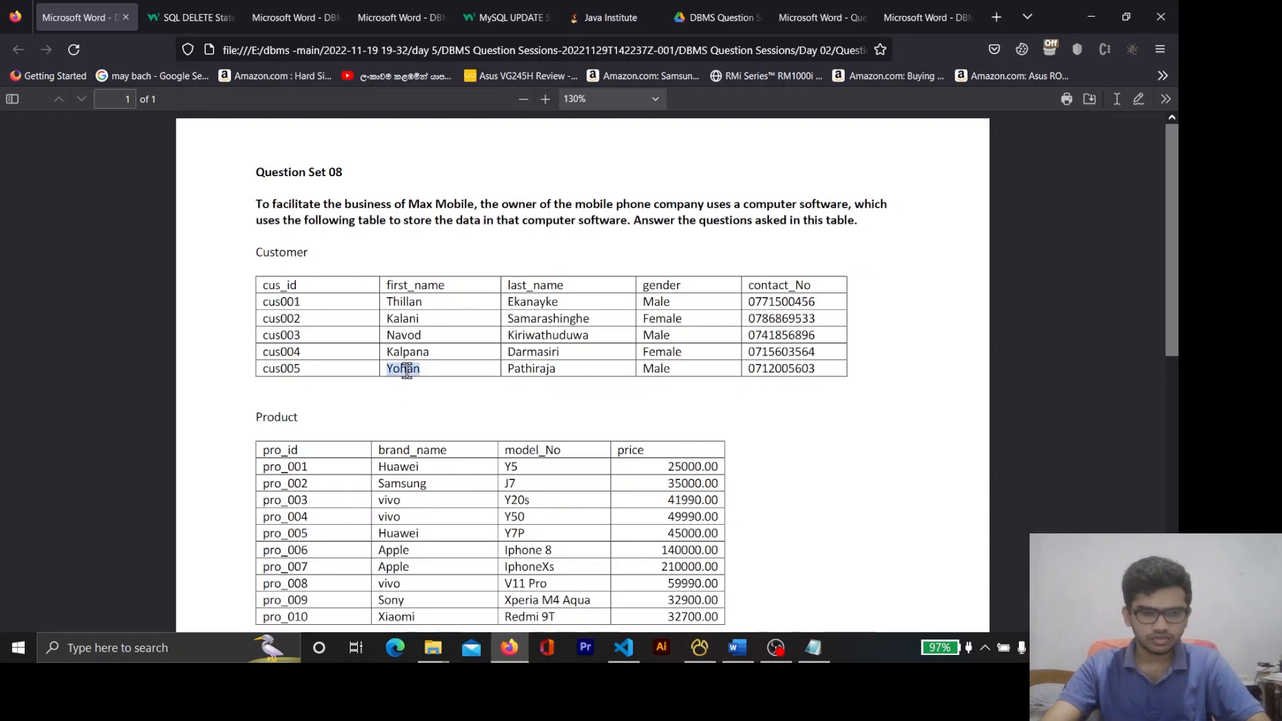
key(alt+Tab)
click(302, 208)
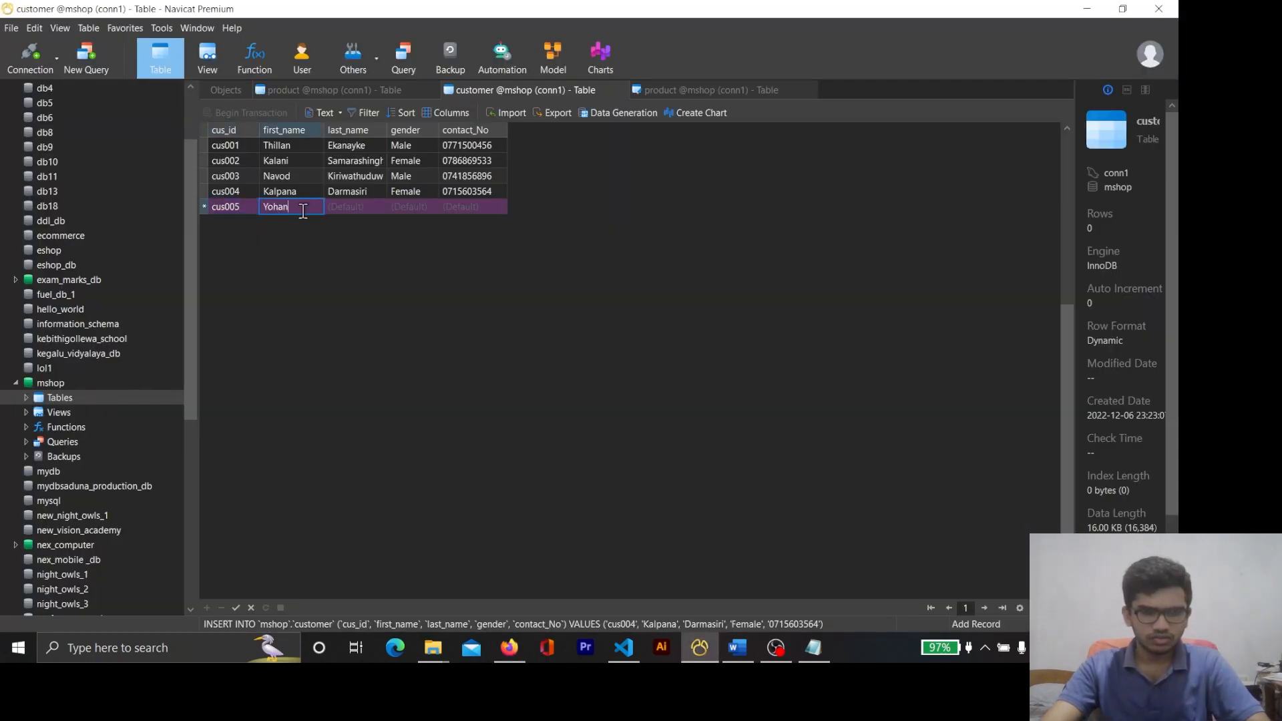
Copy the fifth customer's last name from Firefox into the last_name cell of the same record in Navicat Premium
key(alt+Tab)
double_click(531, 369)
key(ctrl+c)
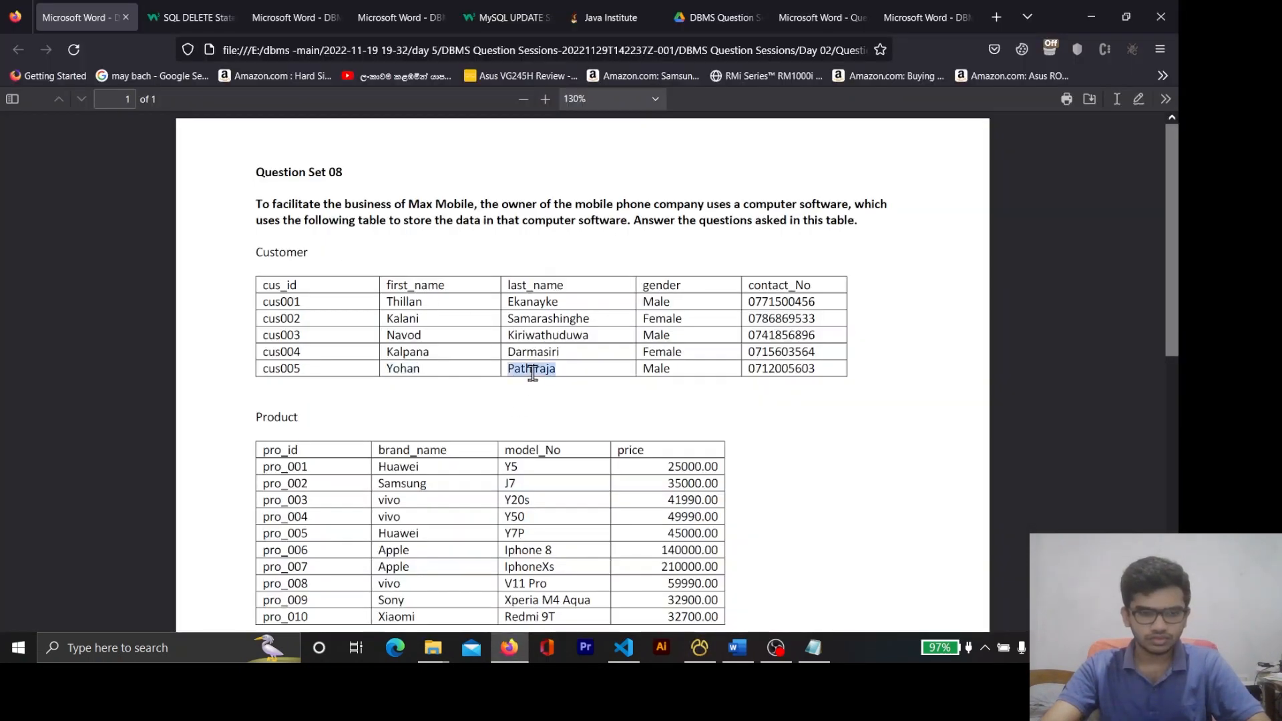
key(alt+Tab)
click(354, 206)
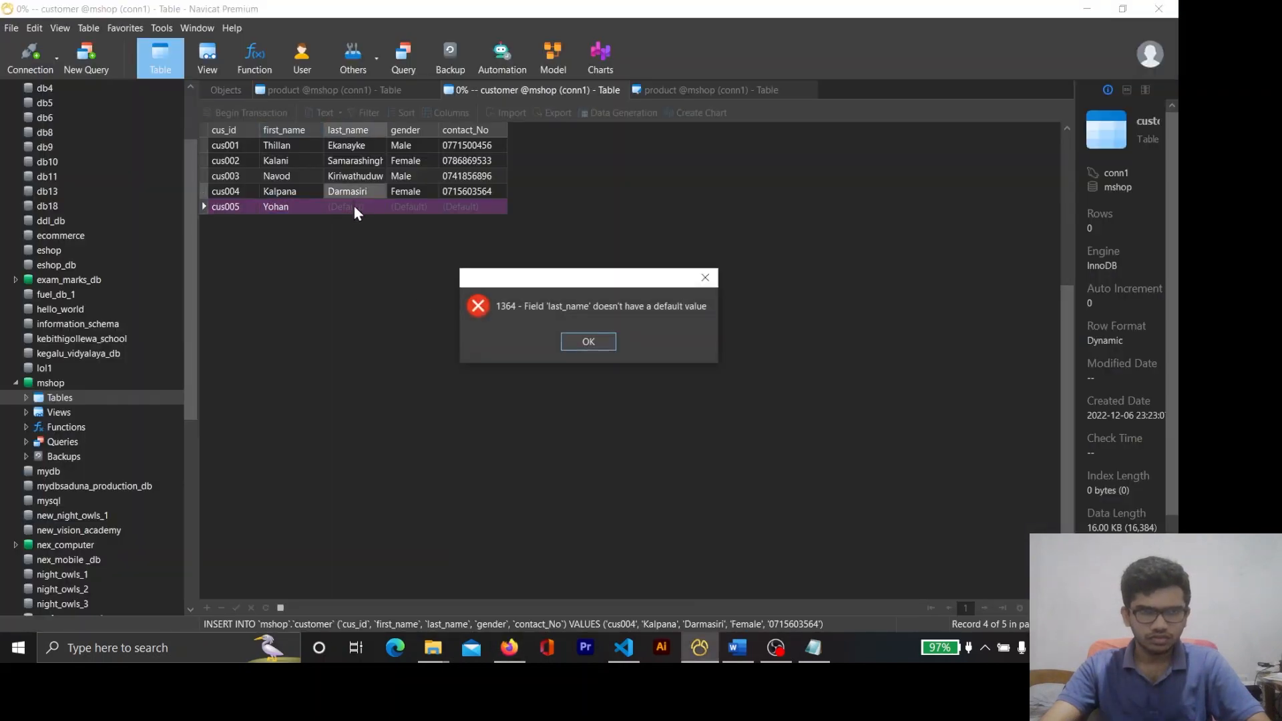
click(583, 346)
key(ctrl+v)
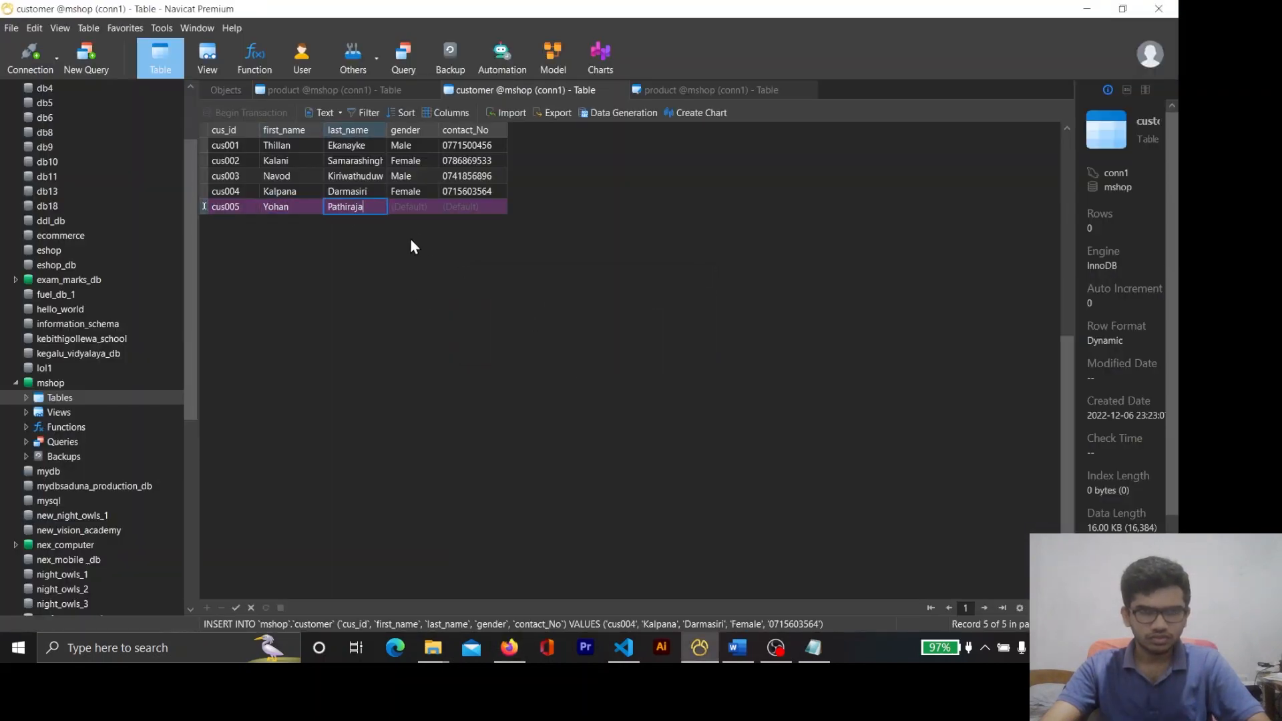
Transfer the gender Male from Firefox into the fifth customer record's gender cell in Navicat Premium
key(alt+Tab)
double_click(649, 368)
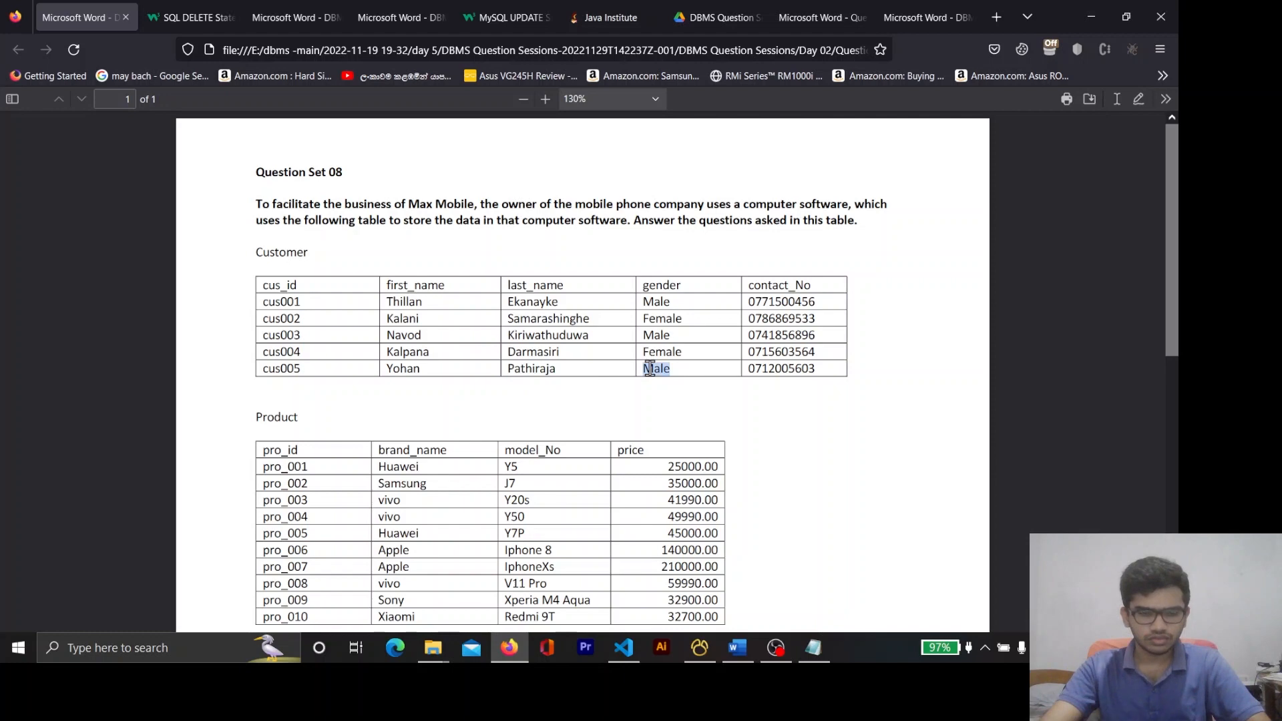
key(alt+Tab)
click(409, 208)
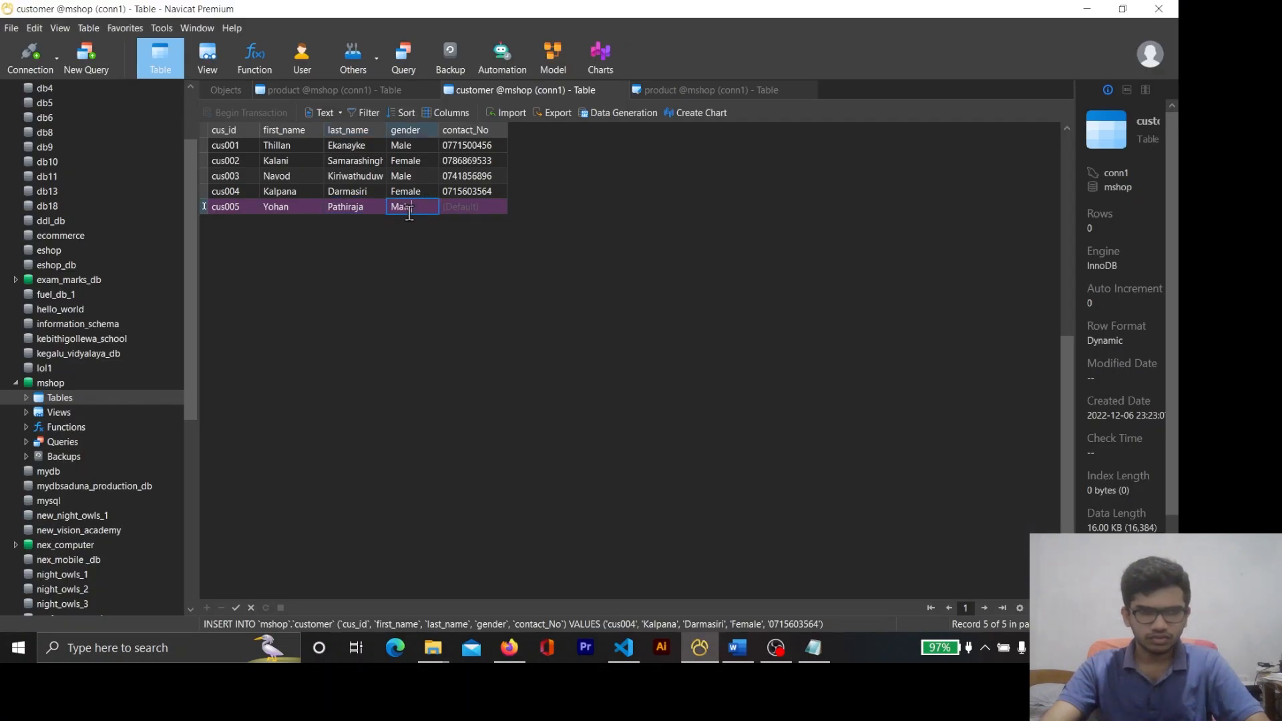
Copy the fifth customer's contact number from Firefox into the contact_No cell in Navicat Premium and save the record
key(alt+Tab)
double_click(781, 368)
key(ctrl+c)
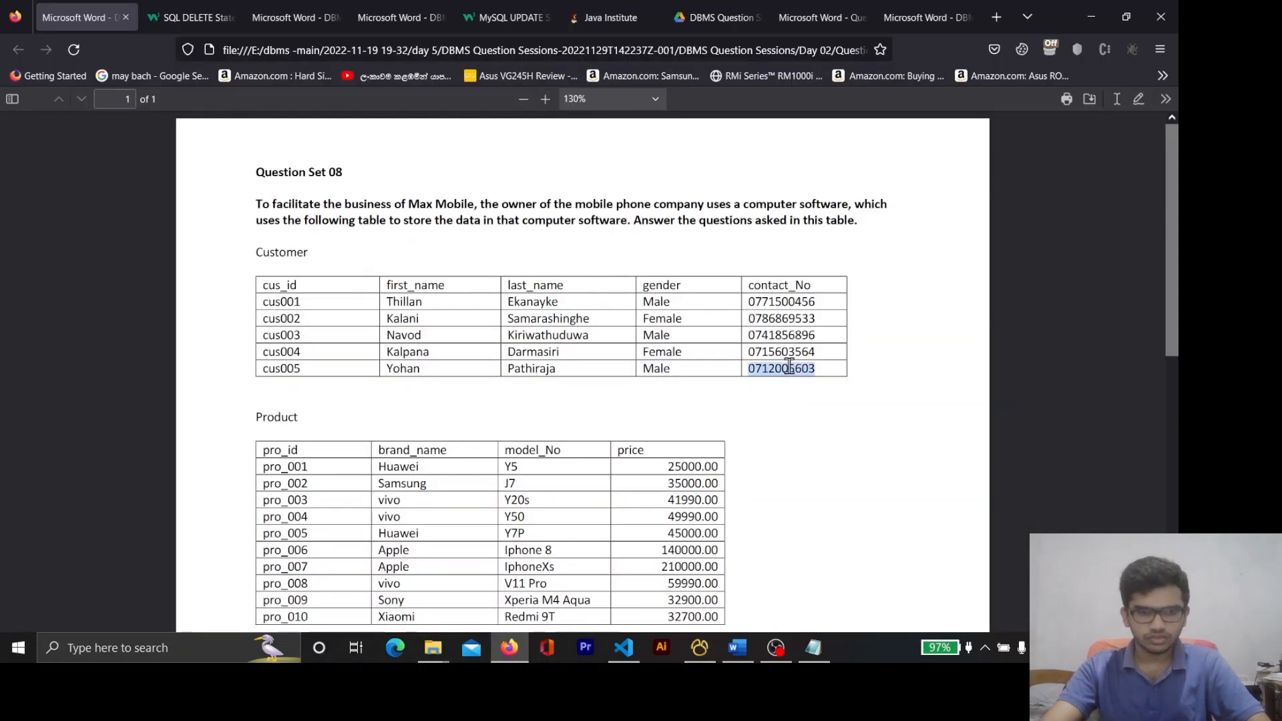
key(alt+Tab)
click(471, 208)
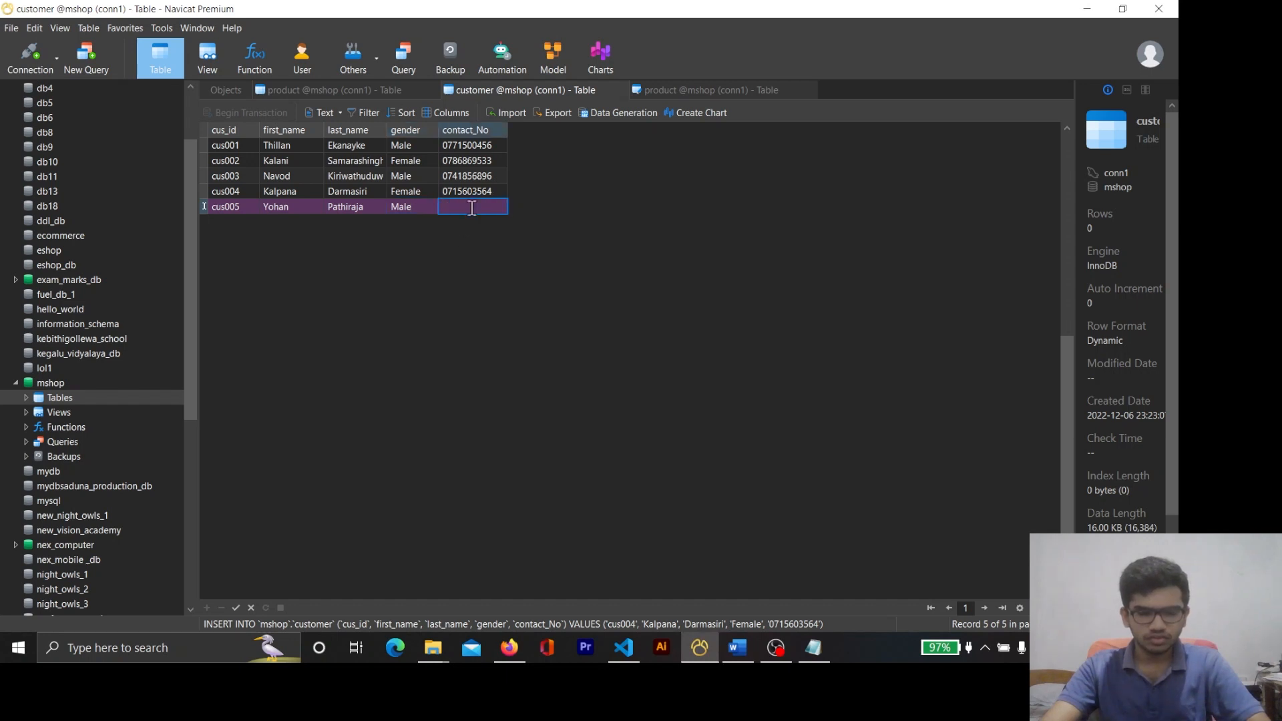
key(ctrl+v)
click(235, 607)
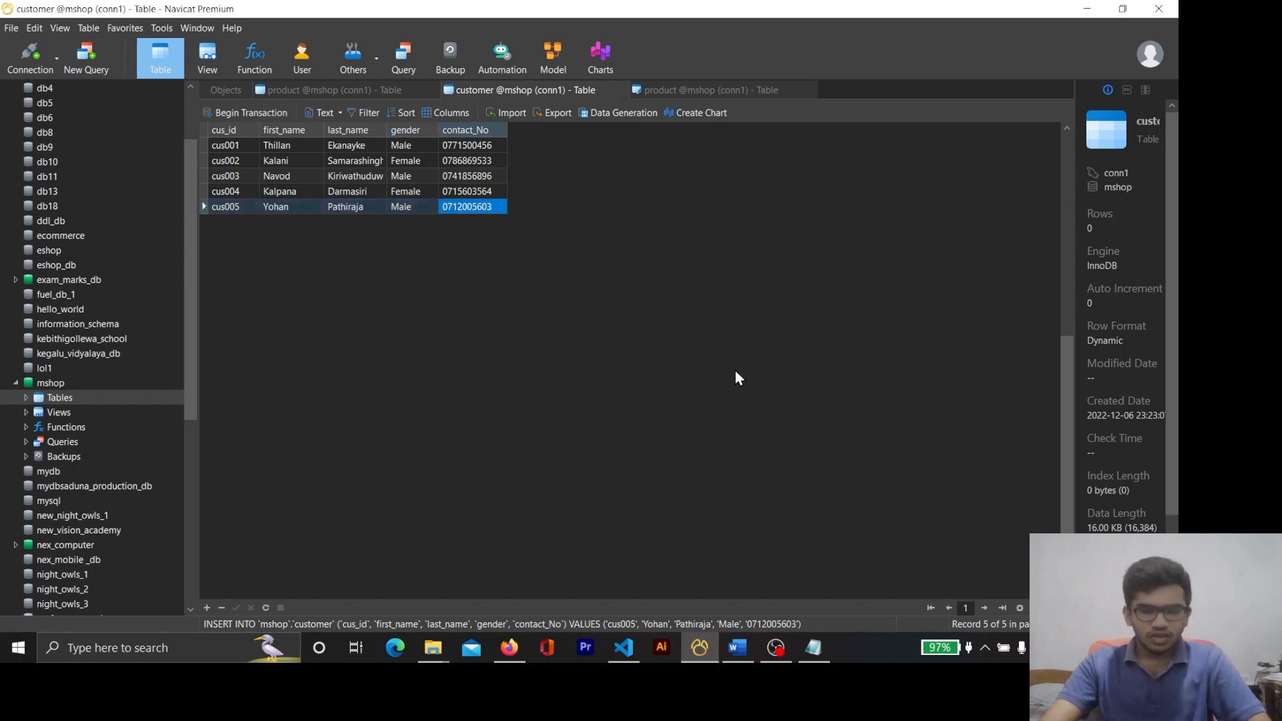
Review the data in the product and customer tables, and read questions 03 and 04 in Firefox
click(344, 90)
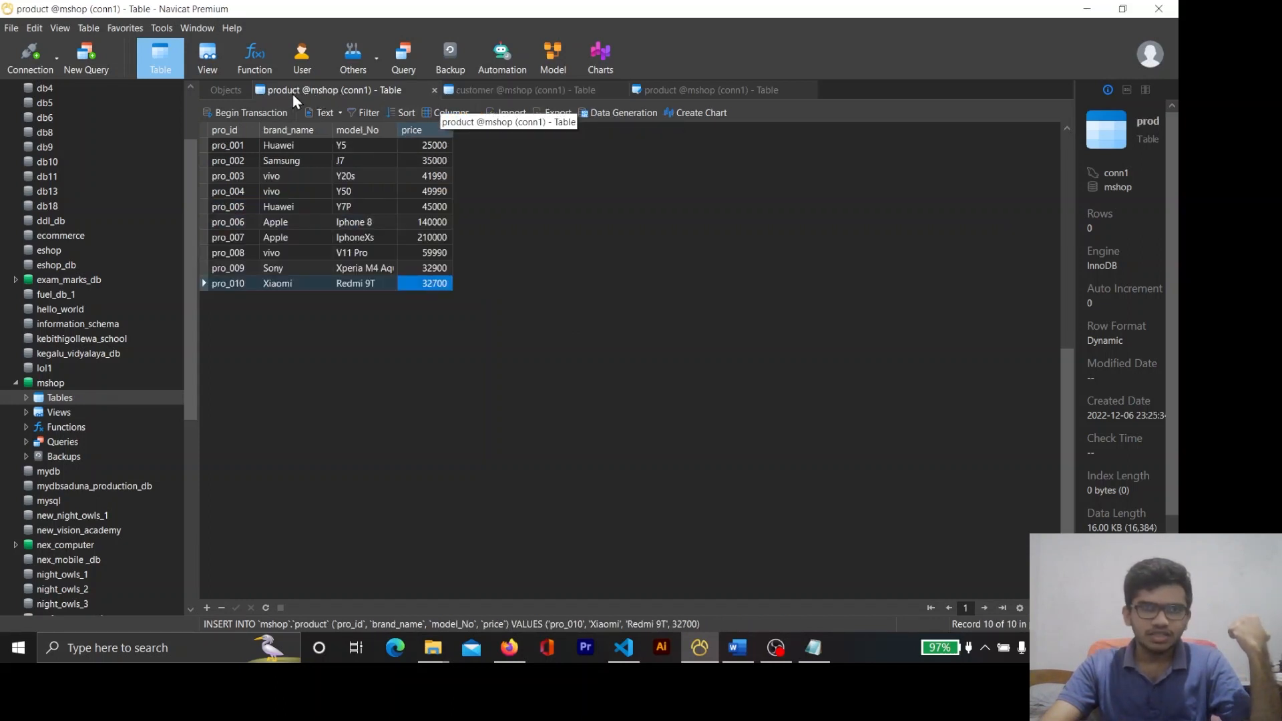
click(496, 94)
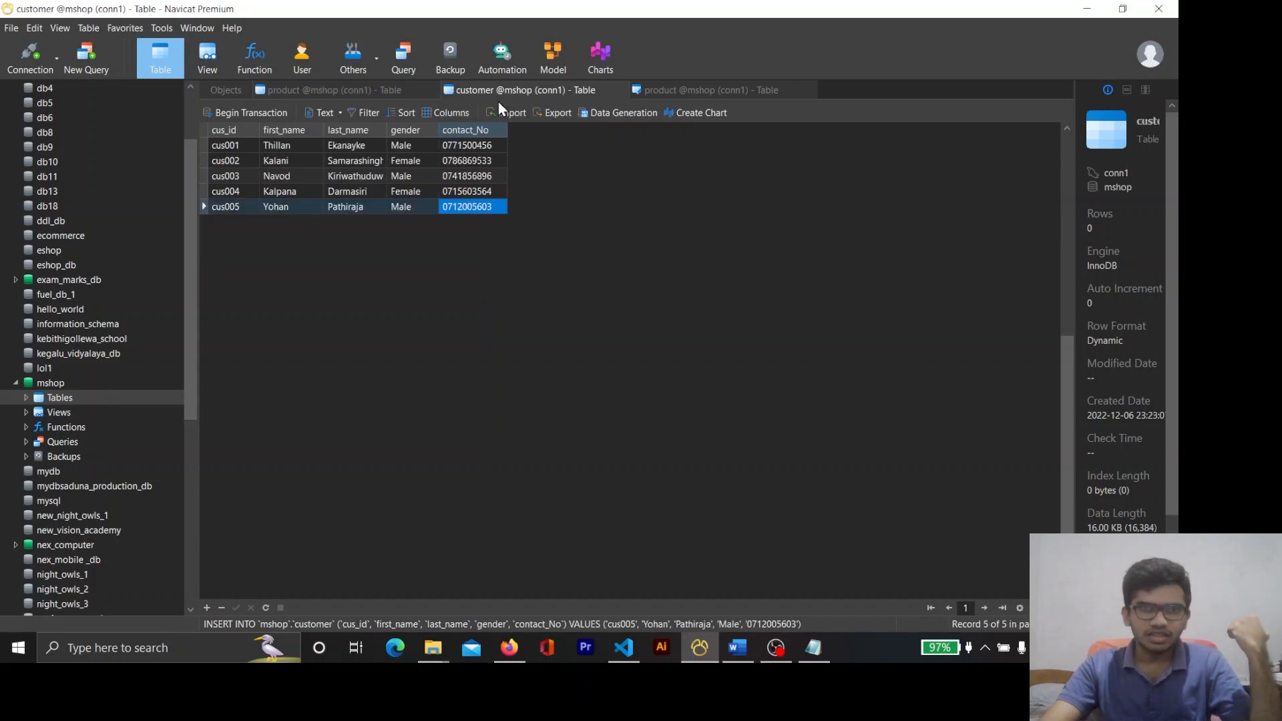
click(509, 647)
scroll(471, 511, down, 5)
scroll(491, 468, down, 3)
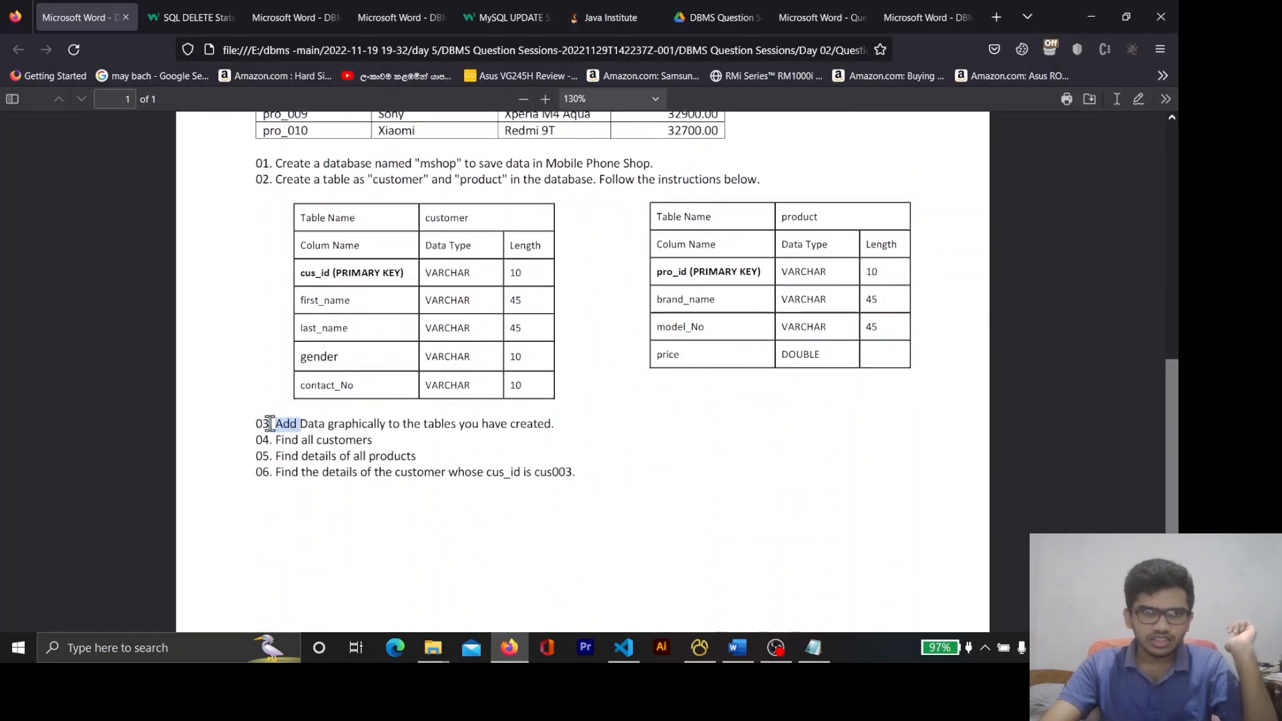
drag(261, 423, 496, 425)
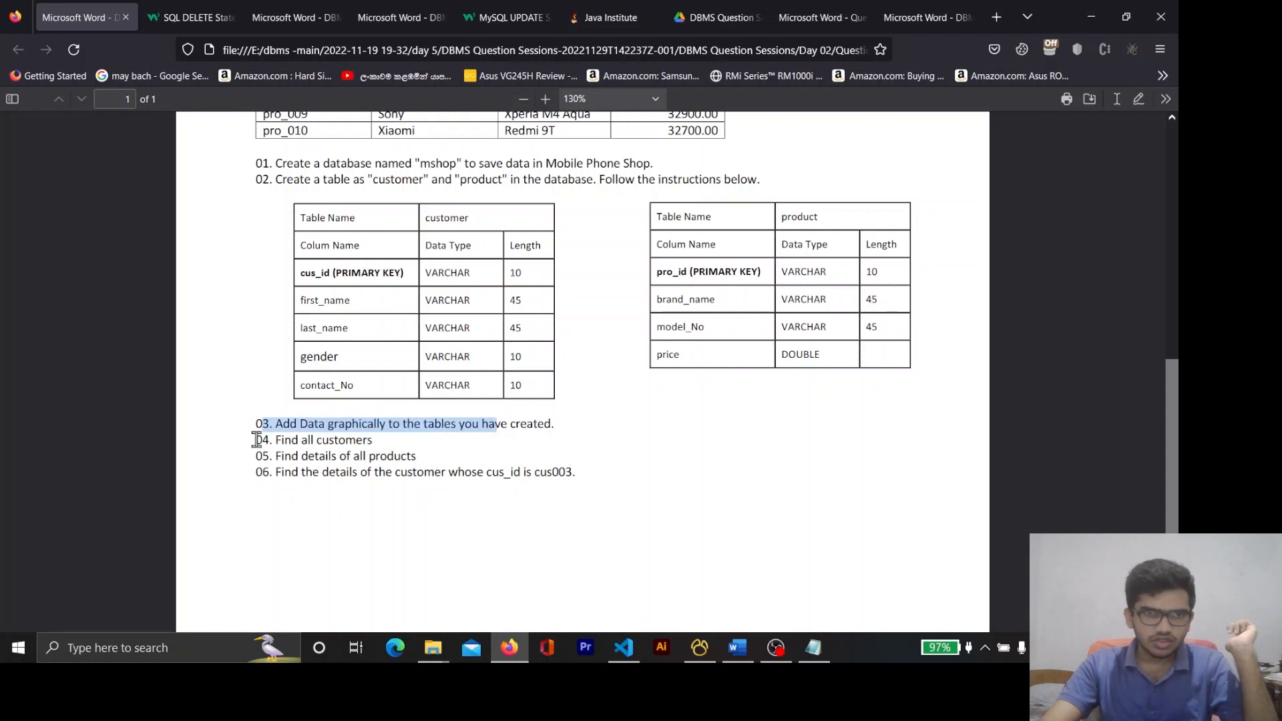
drag(256, 440, 358, 433)
Create a new query on mshop in Navicat Premium containing SELECT * FROM `customer` and run it
key(alt+Tab)
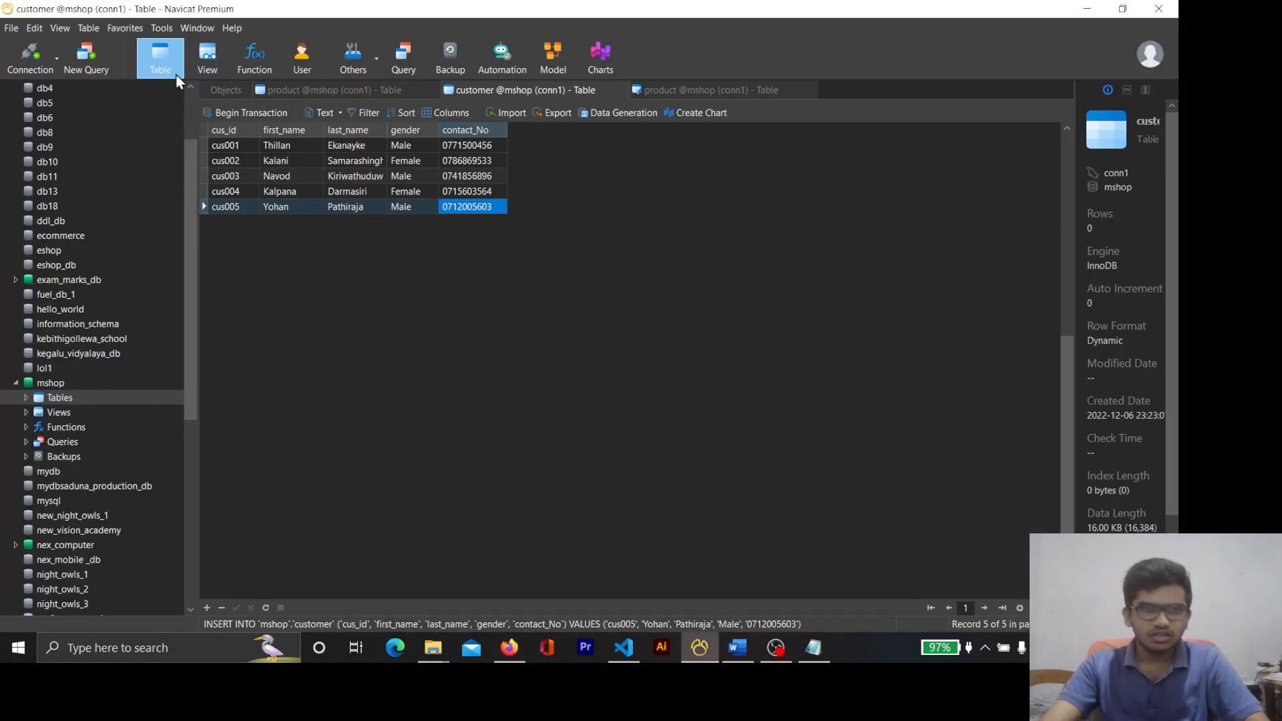
click(87, 56)
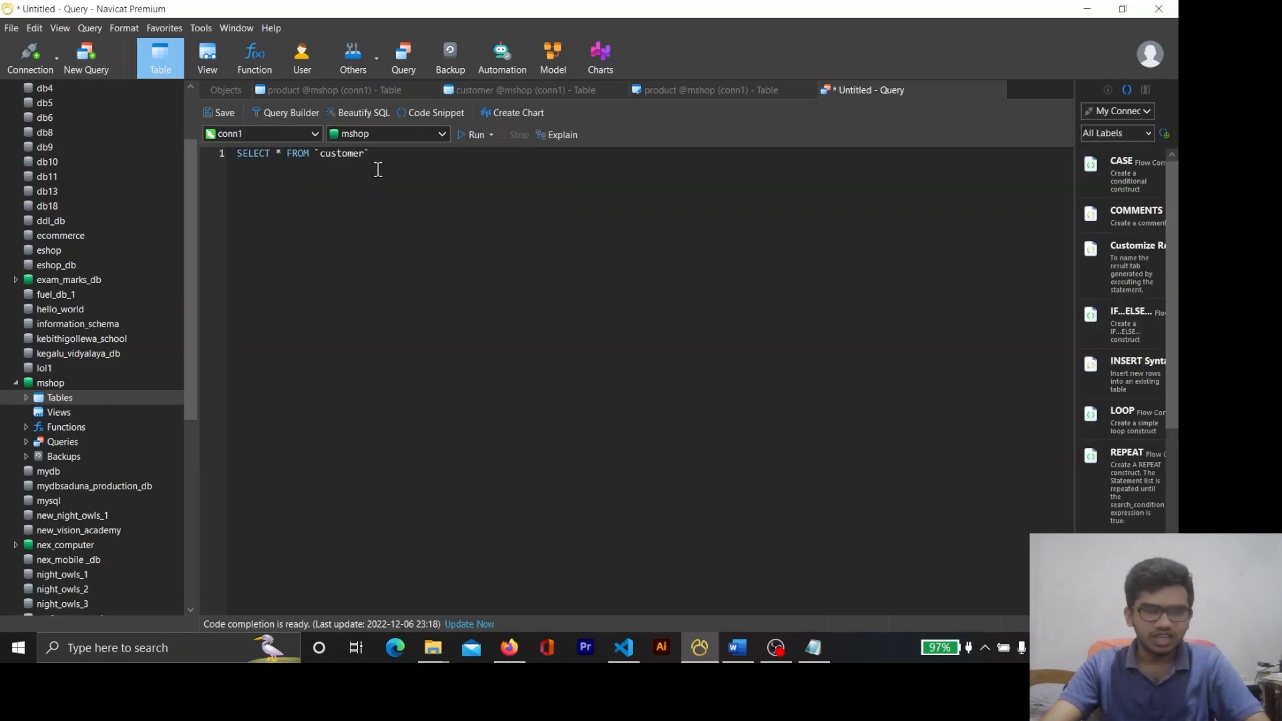
drag(378, 169, 209, 153)
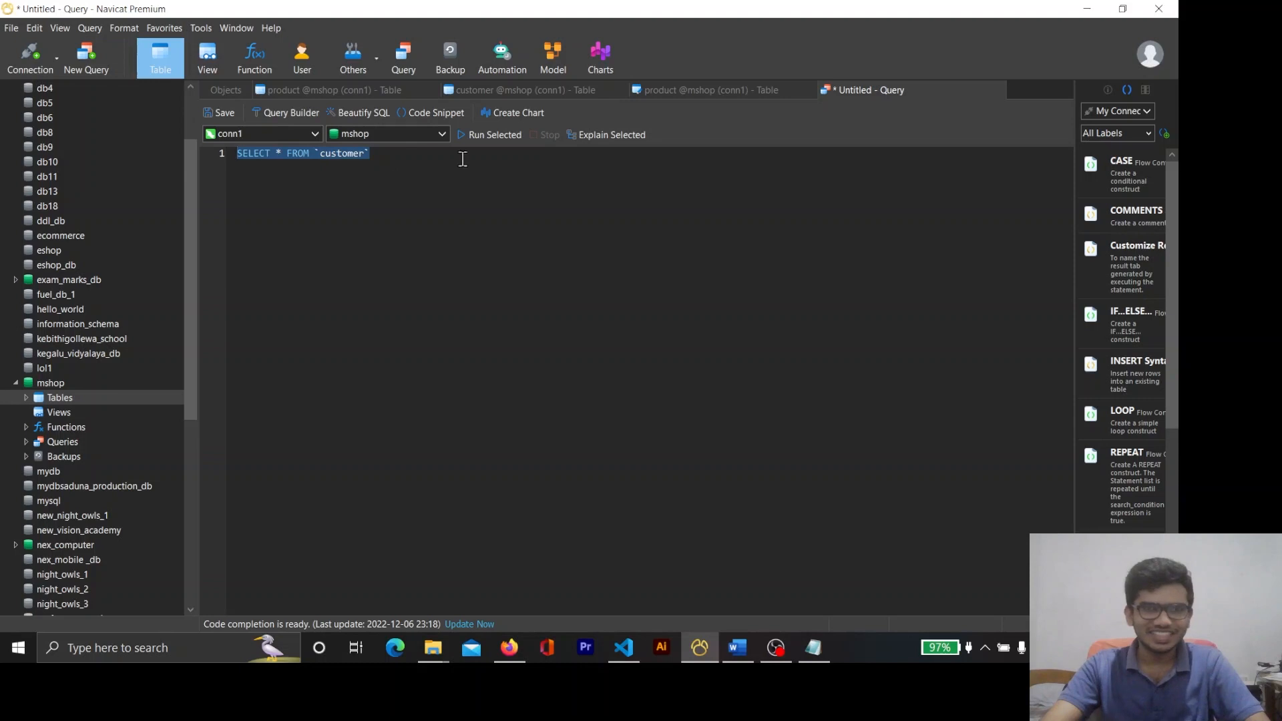
click(491, 136)
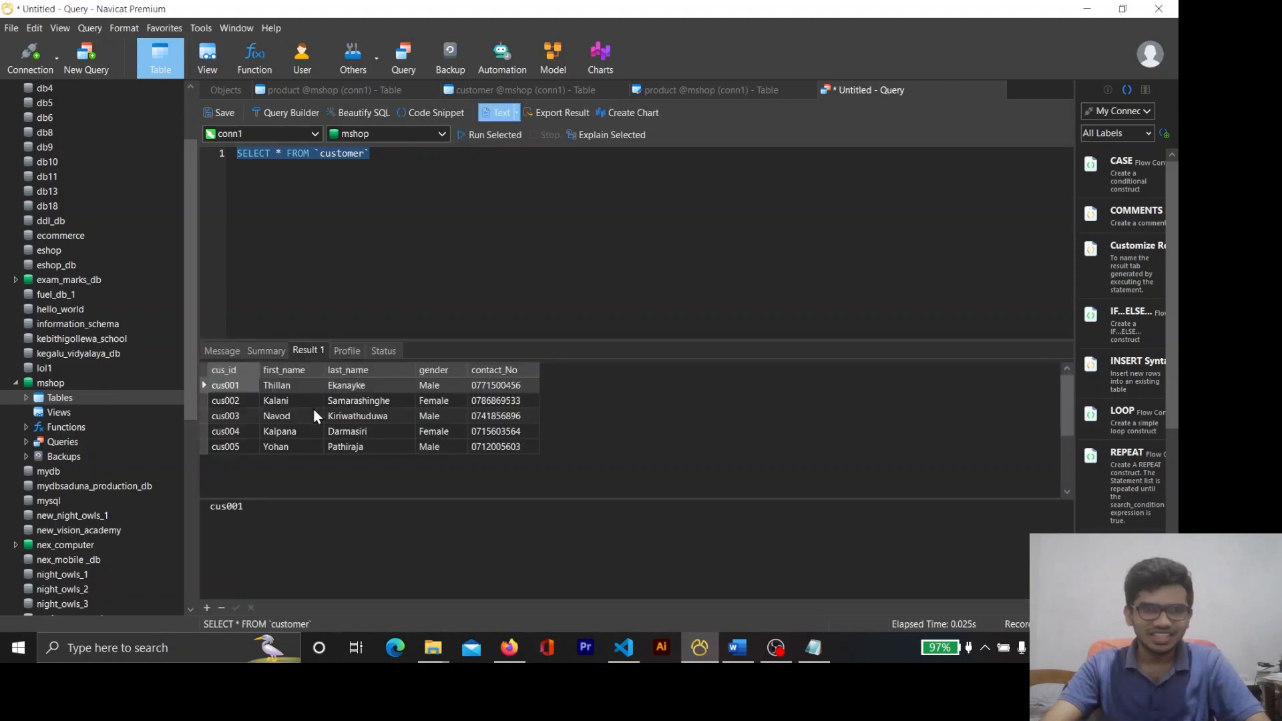
Examine the asterisk and the table name in the SELECT query on the customer table
click(438, 177)
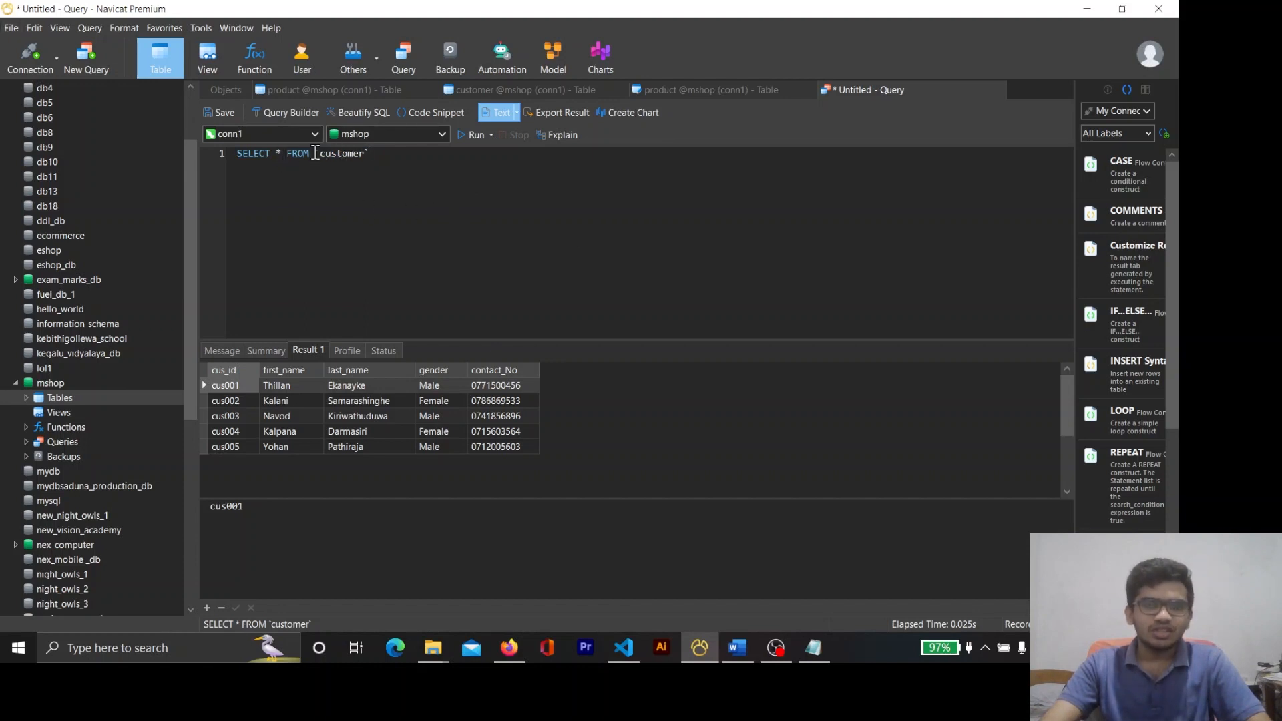
drag(287, 152, 275, 152)
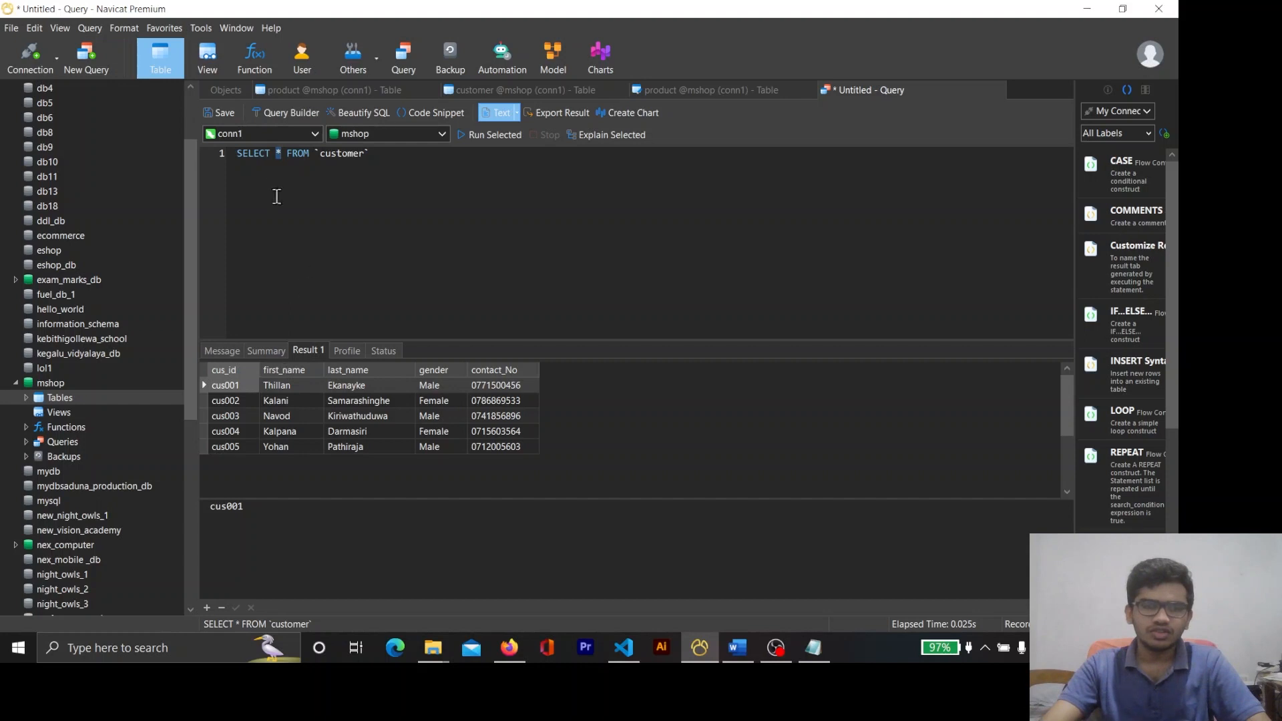
click(279, 167)
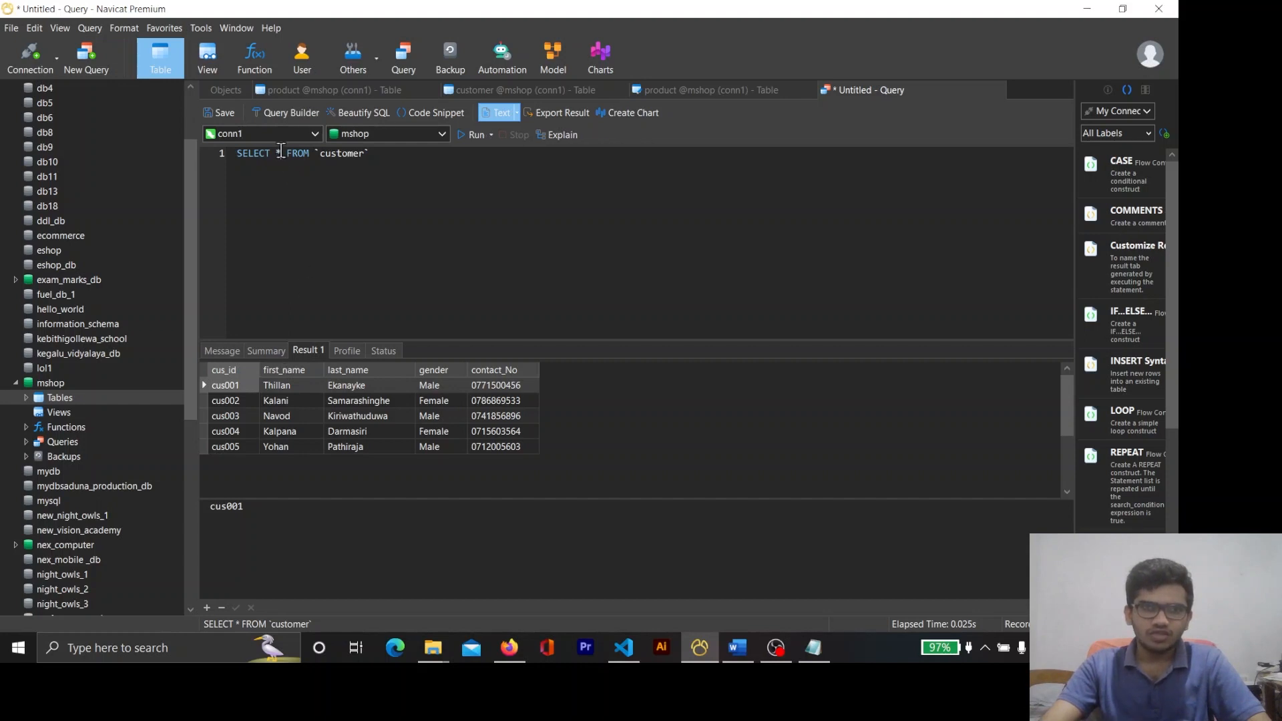
drag(280, 152, 274, 156)
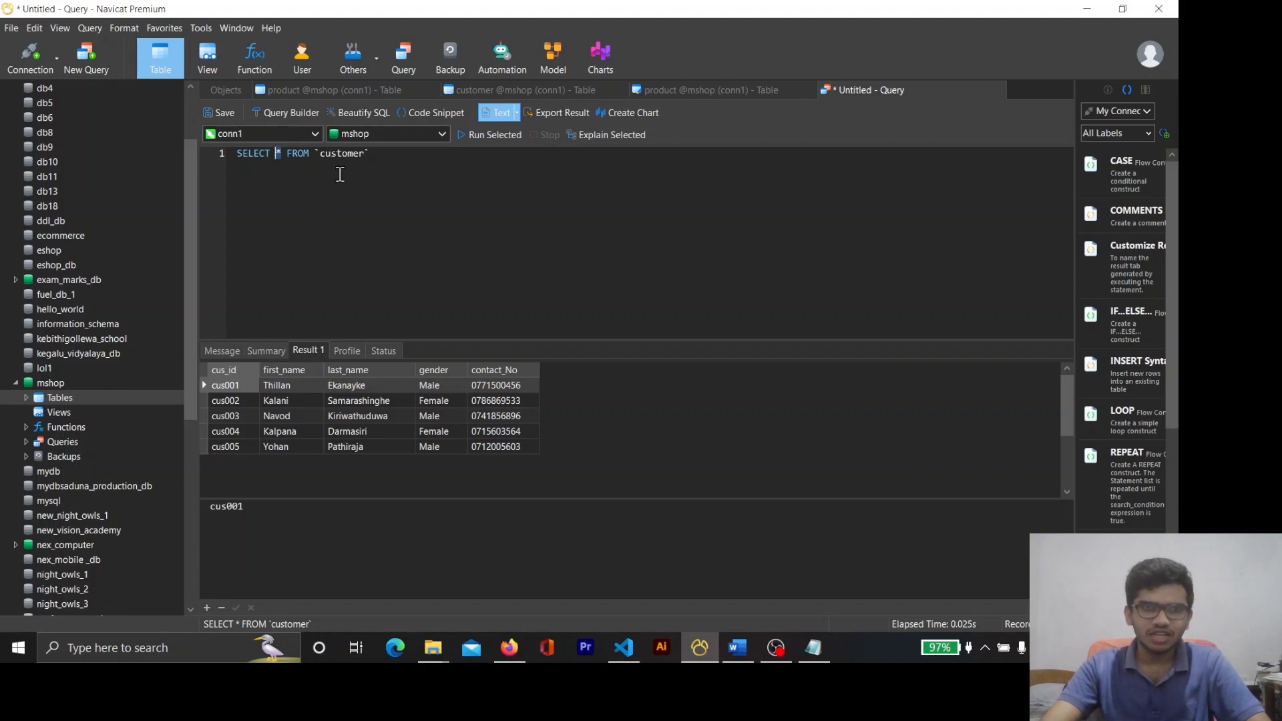
click(285, 152)
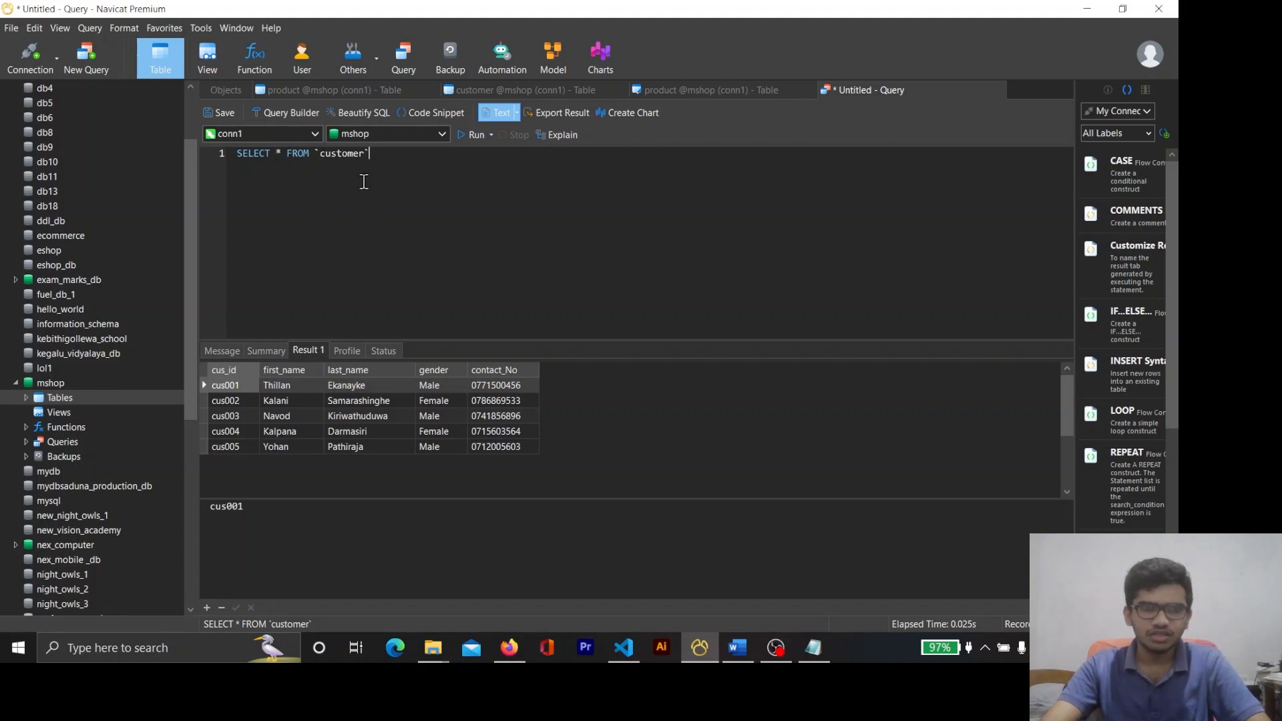
double_click(345, 156)
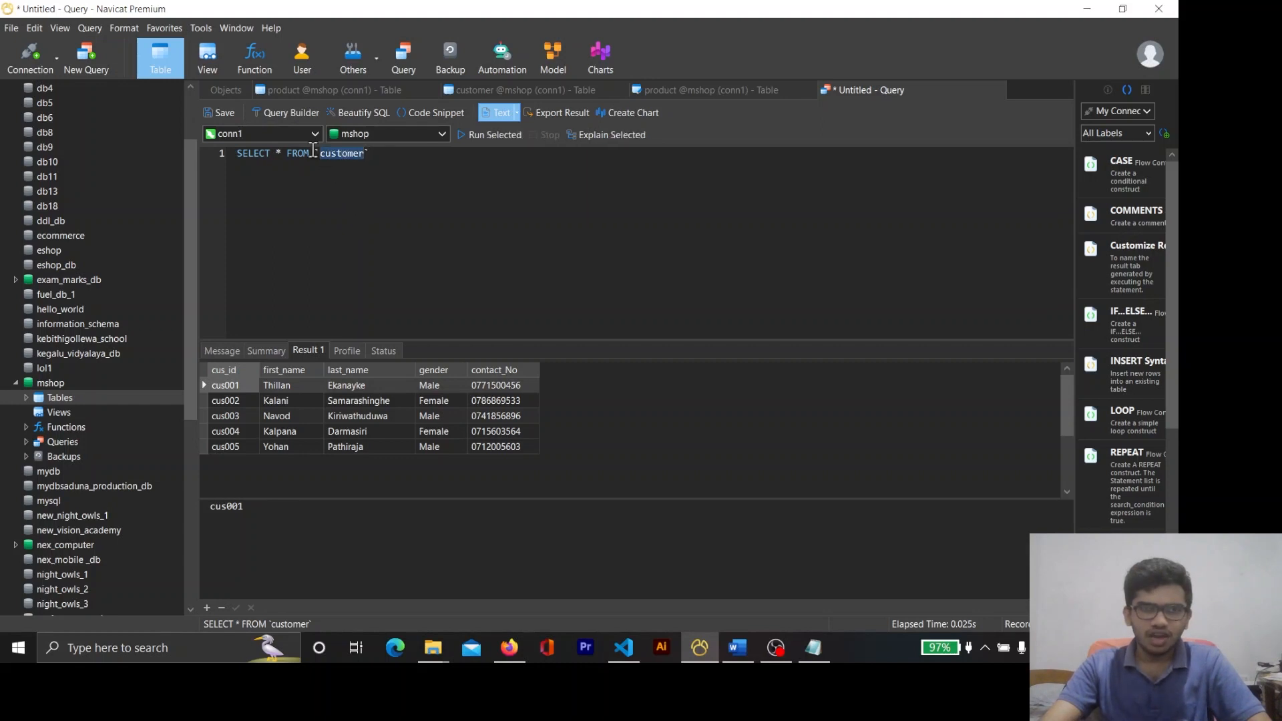
click(374, 155)
double_click(345, 155)
double_click(346, 159)
Read questions 04 and 05 of the question set in Firefox
key(alt+Tab)
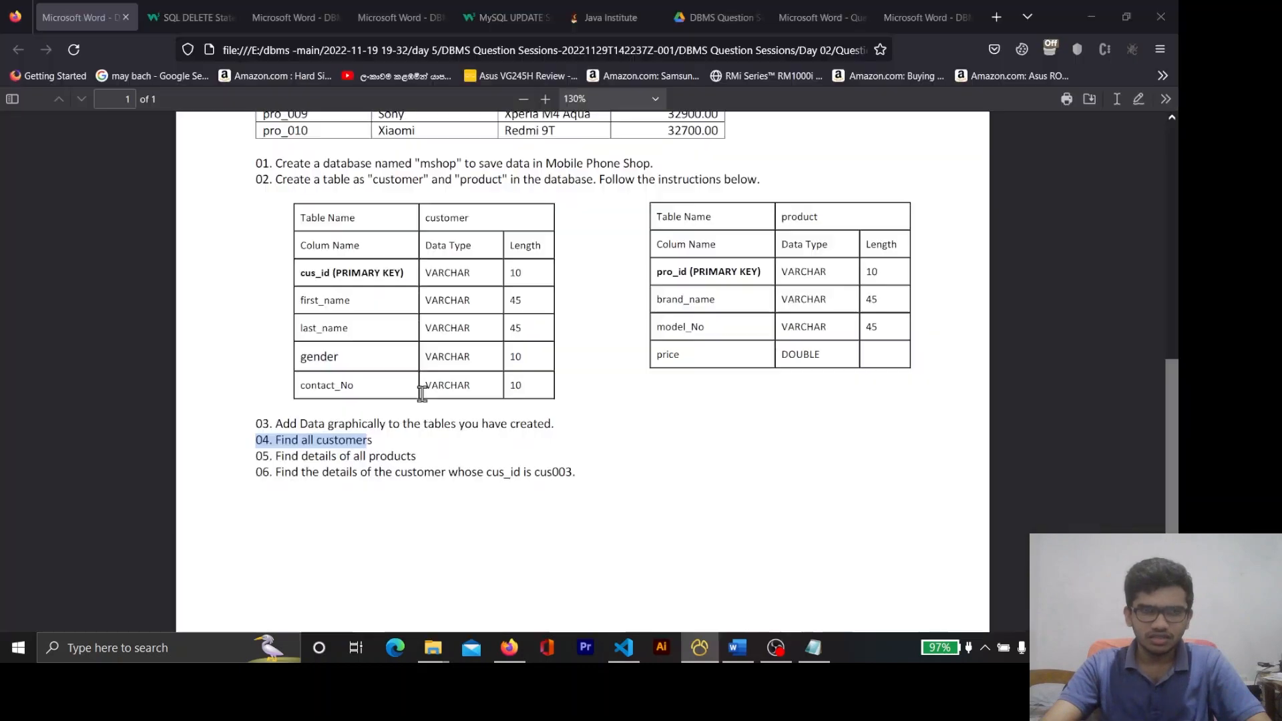
click(362, 445)
double_click(354, 439)
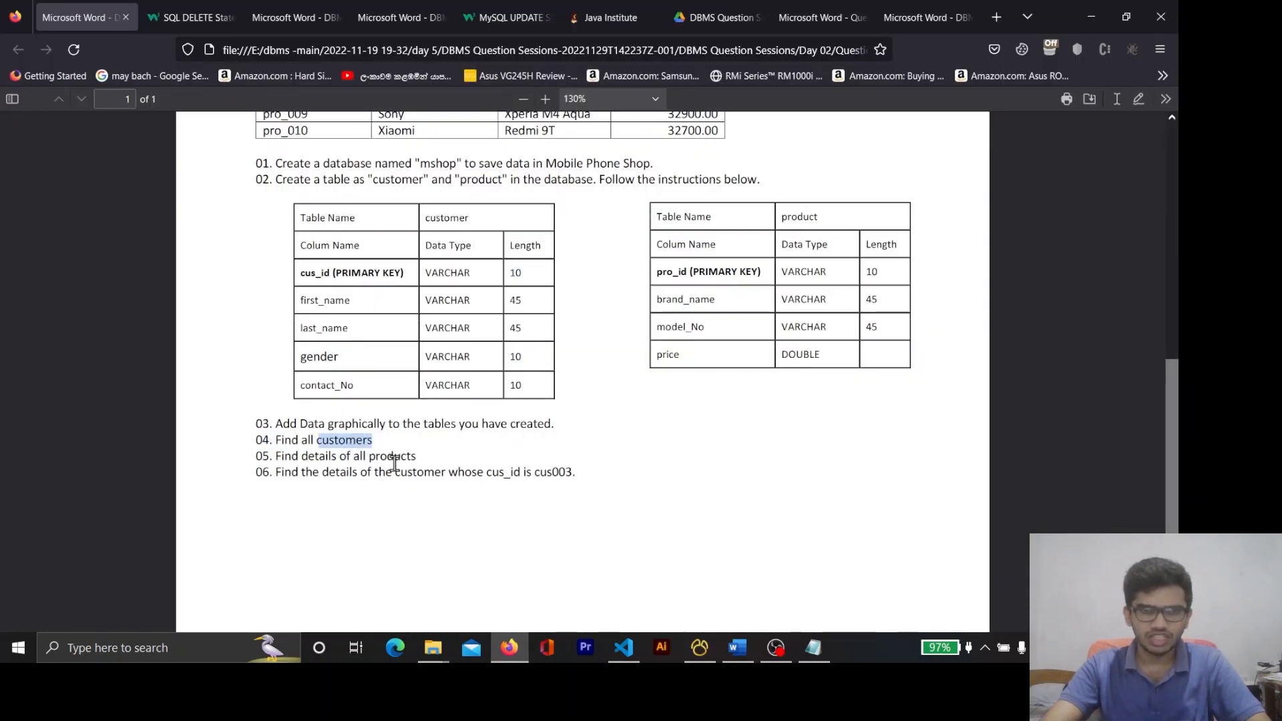
key(alt+Tab)
key(alt+Tab)
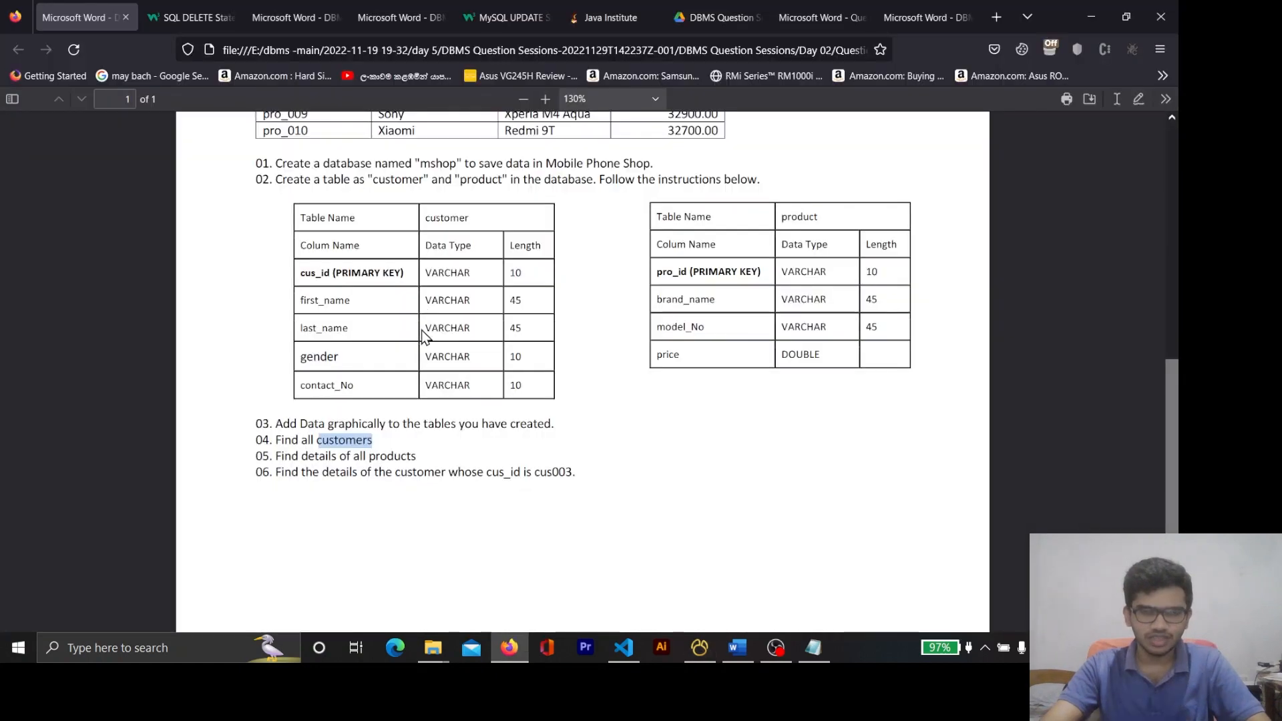
double_click(387, 456)
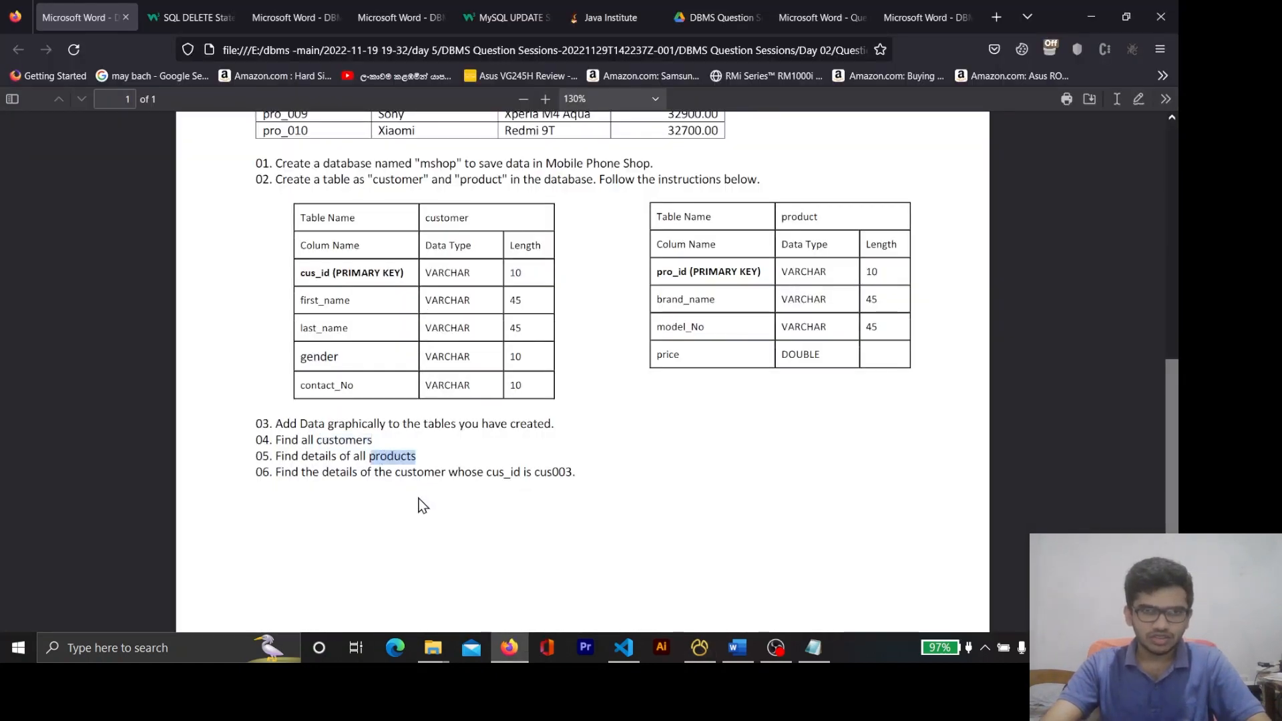
Switch to Navicat Premium and try to run the SELECT query with `prodcuts` as its table name
key(alt+Tab)
text(`pri)
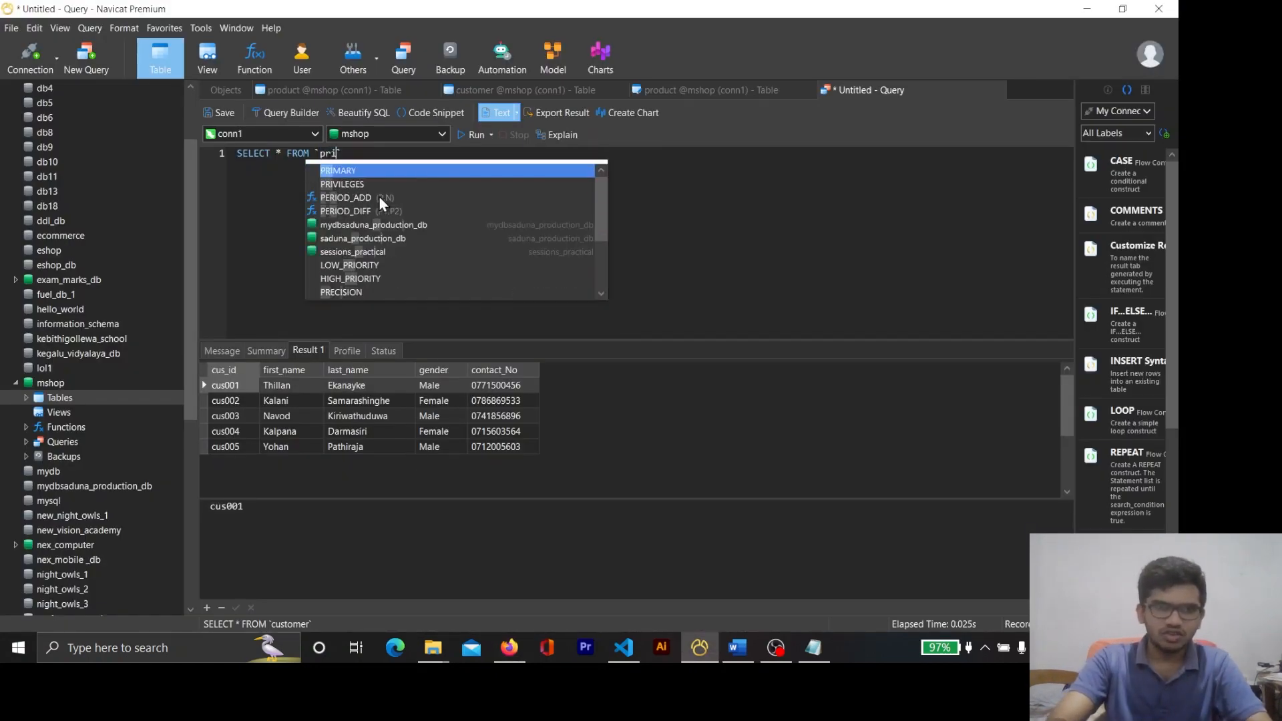
key(BackSpace)
text(odcut)
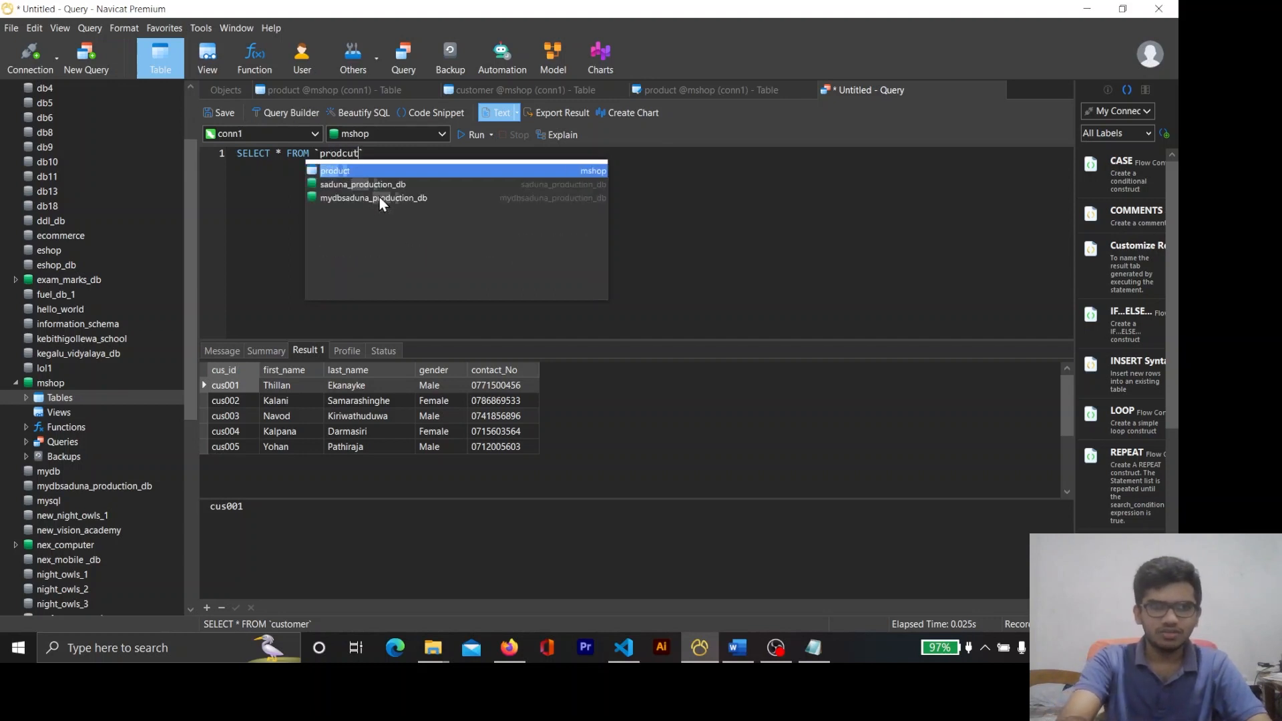
text(s)
click(463, 138)
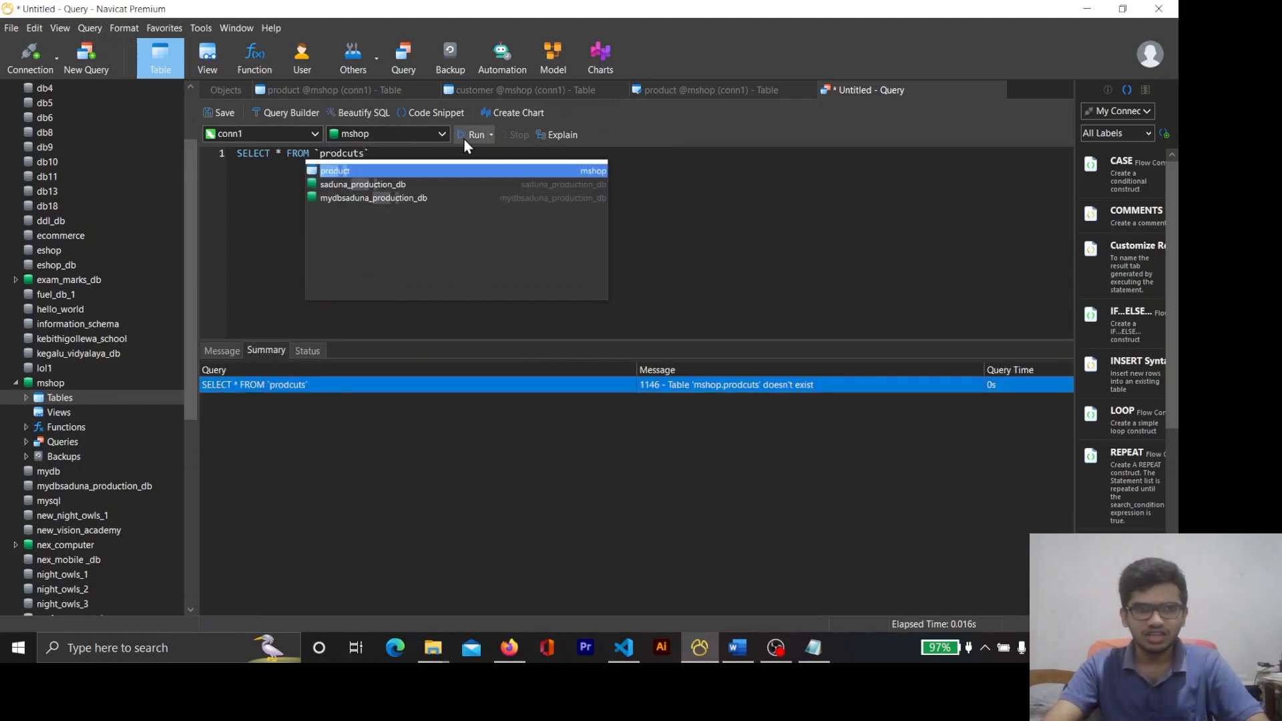
Correct the query to SELECT * FROM `product` and run it
key(BackSpace)
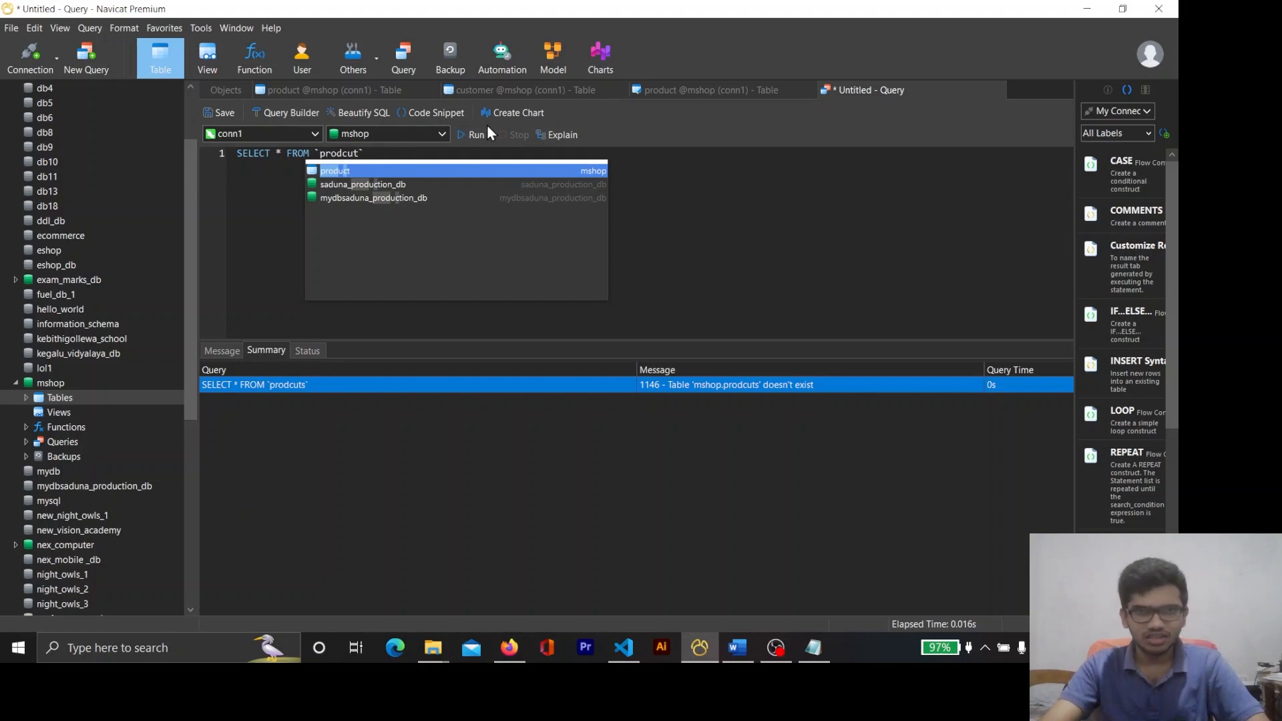
click(475, 136)
key(Left)
key(Left)
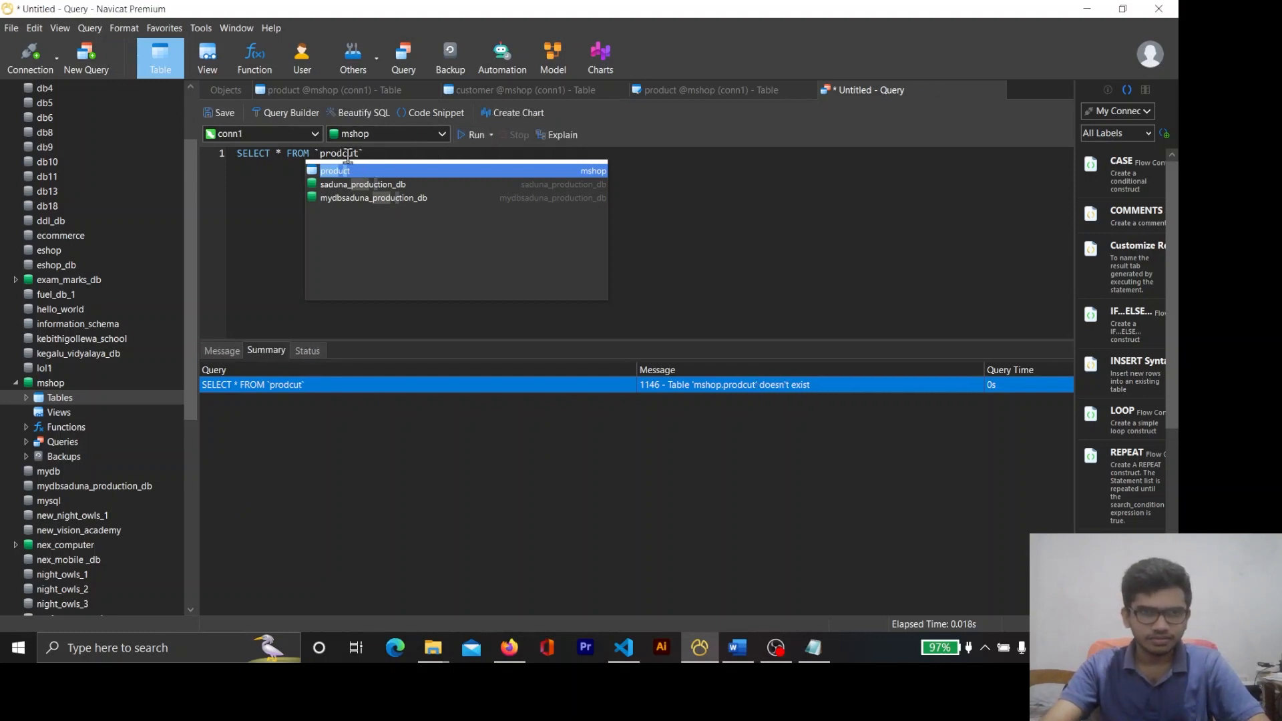
key(BackSpace)
key(Right)
text(c)
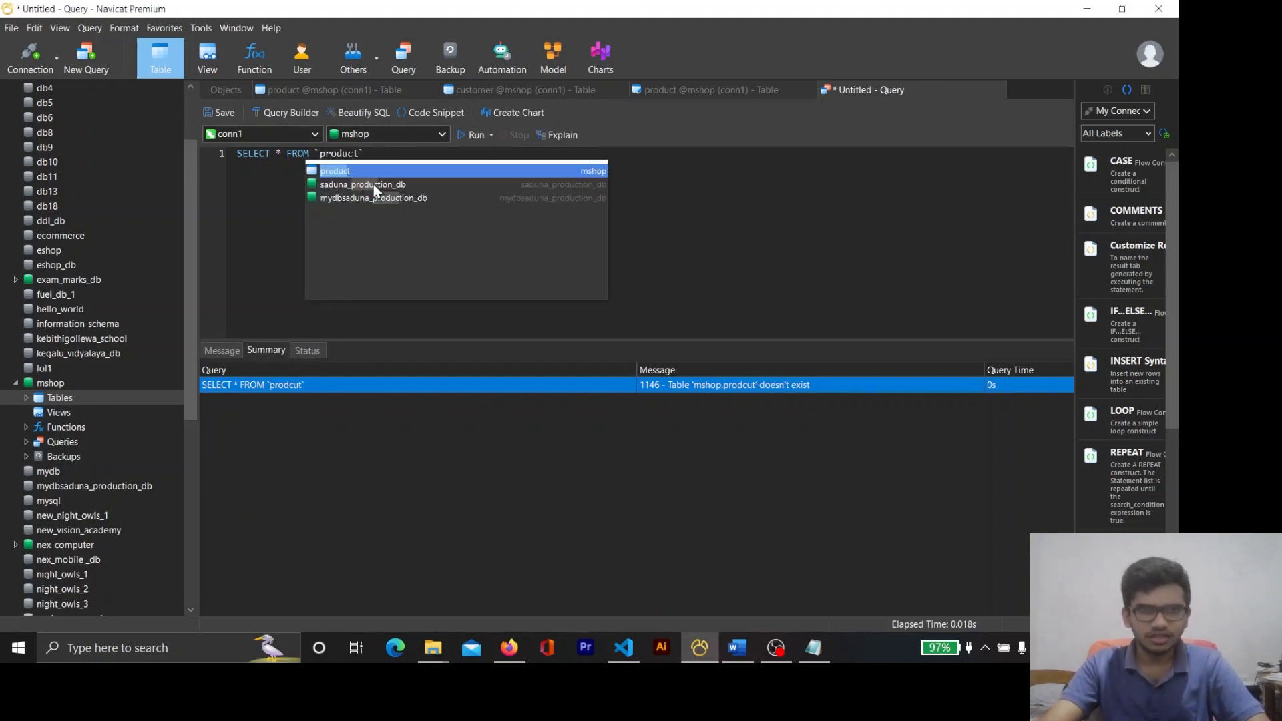
click(471, 135)
click(645, 267)
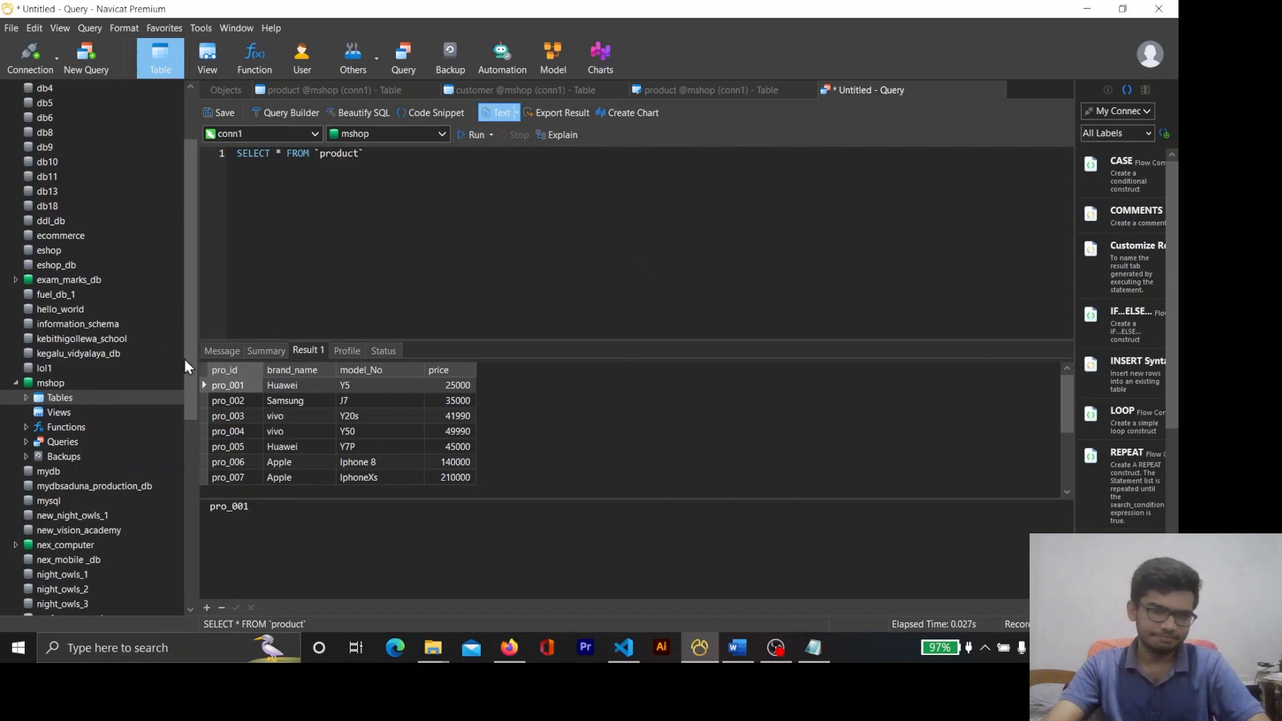
Examine the product rows and the brand_name and model_No columns in the query result
scroll(310, 431, down, 9)
scroll(309, 430, up, 9)
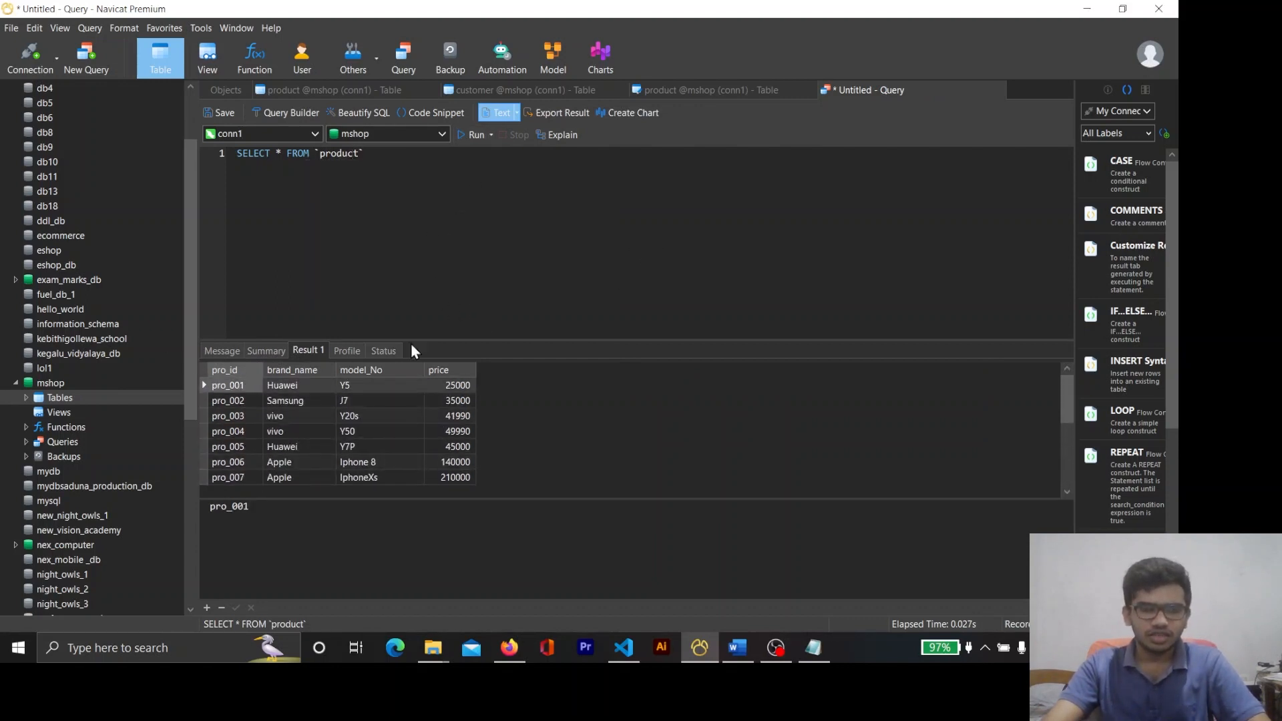
click(281, 372)
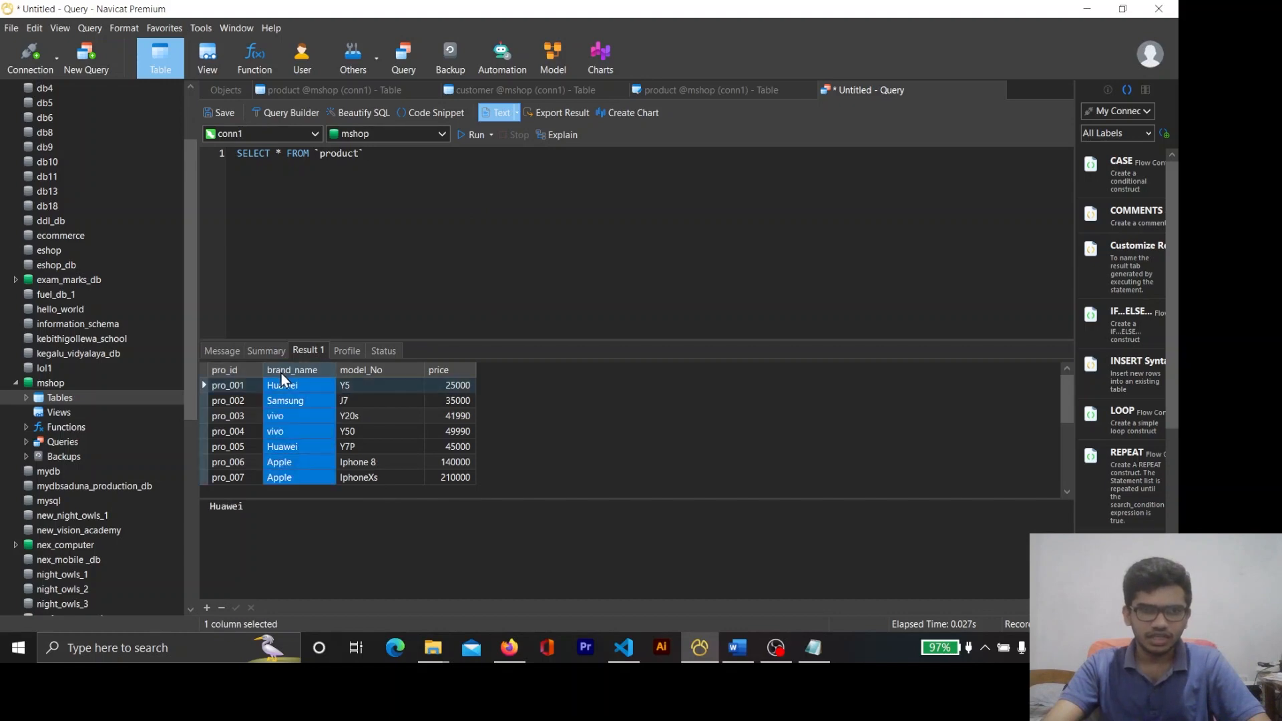
click(381, 383)
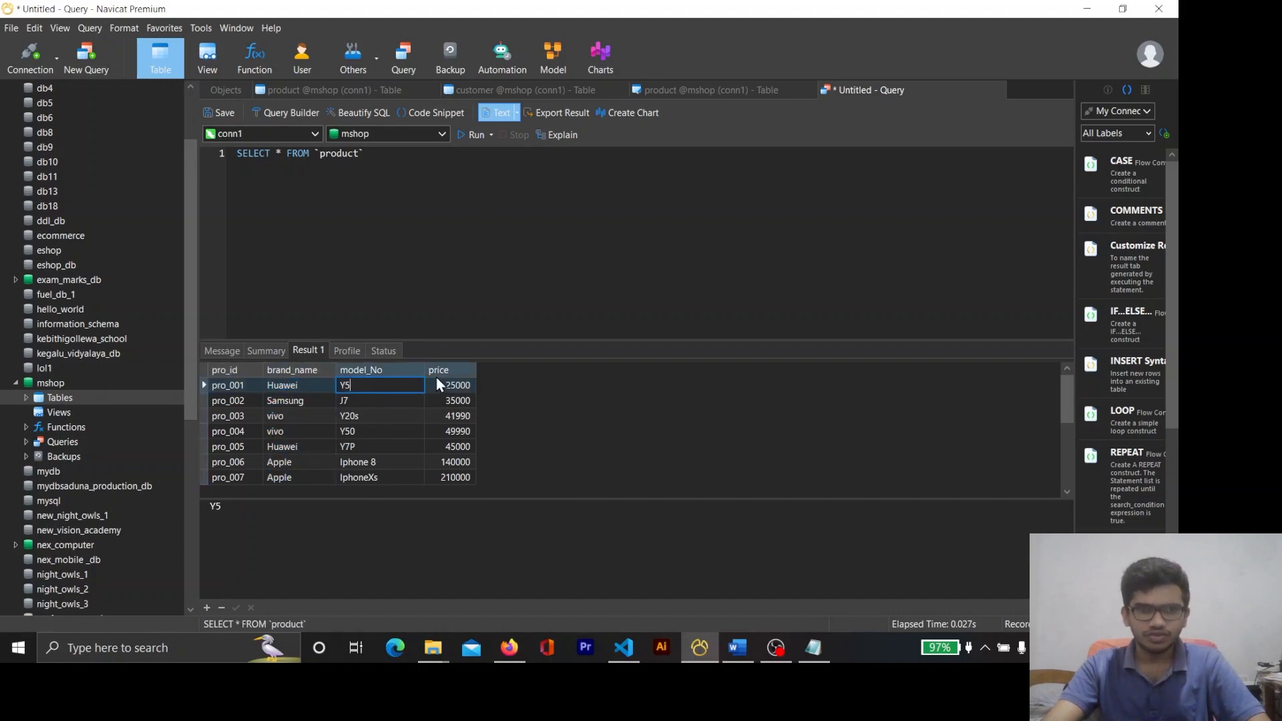
click(205, 383)
scroll(221, 407, down, 2)
Read question 06 in Firefox, noting the cus_id condition for the requested customer
key(alt+Tab)
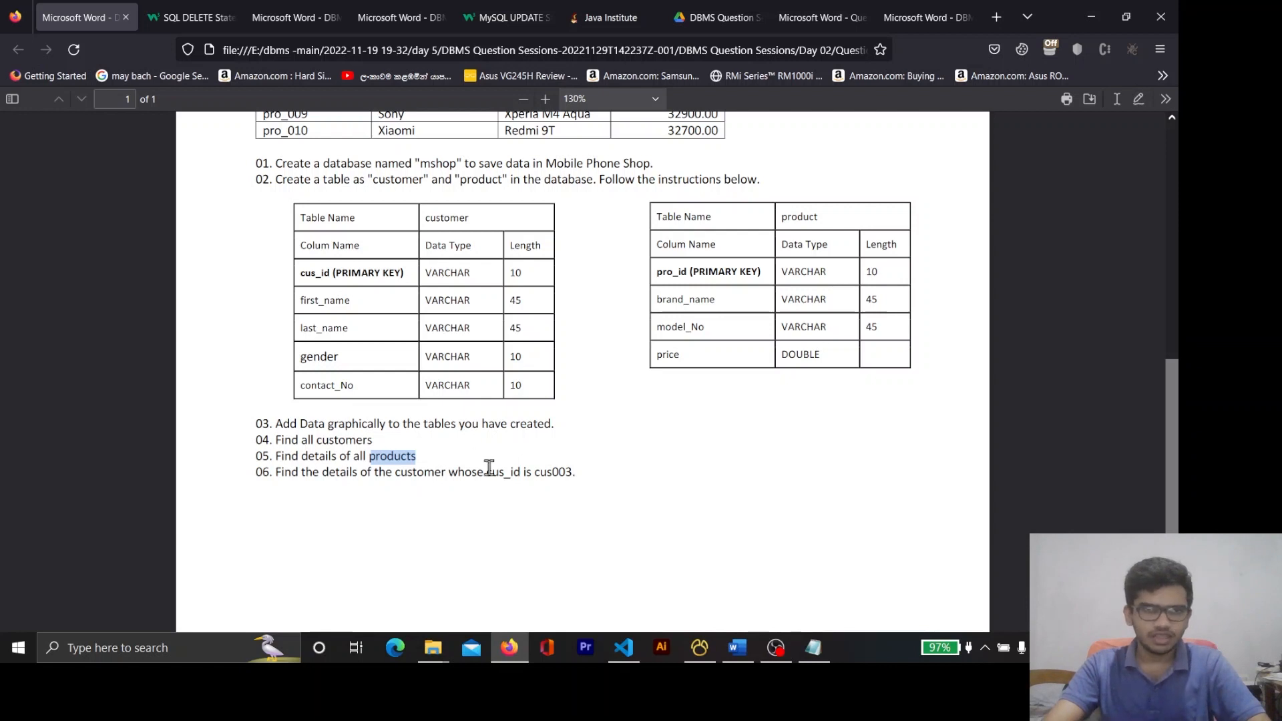
scroll(461, 443, down, 1)
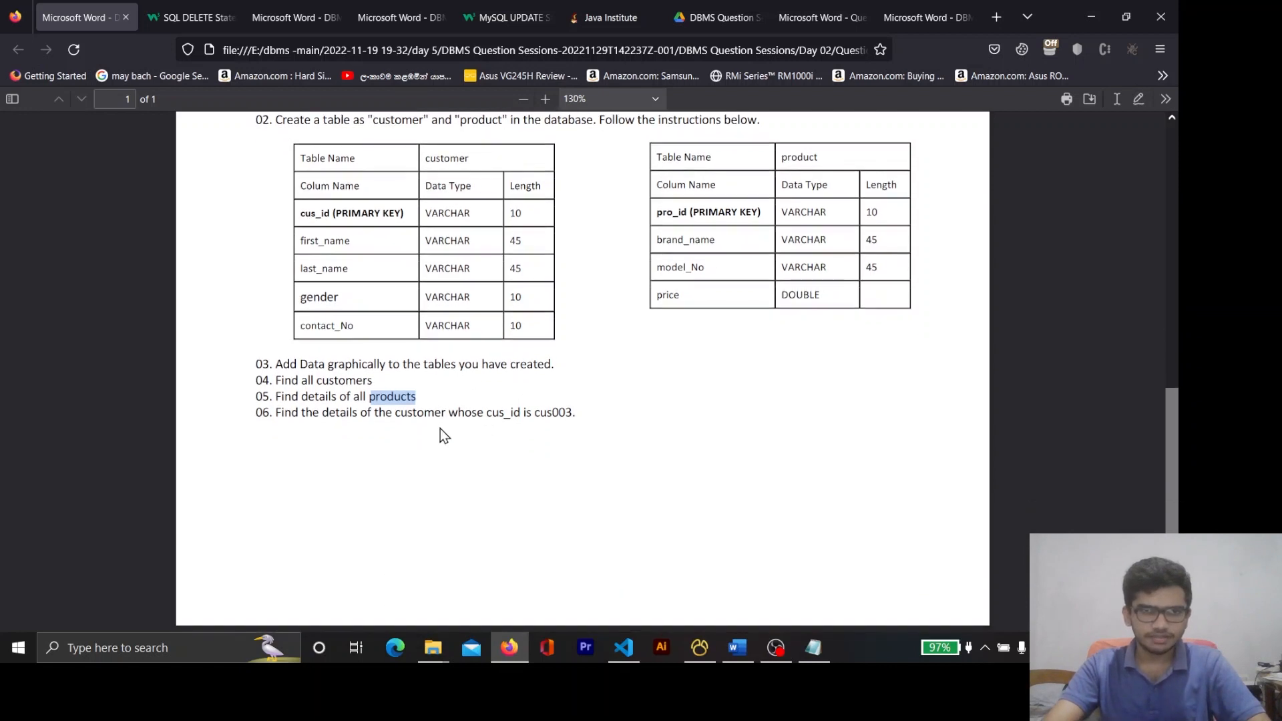
double_click(263, 413)
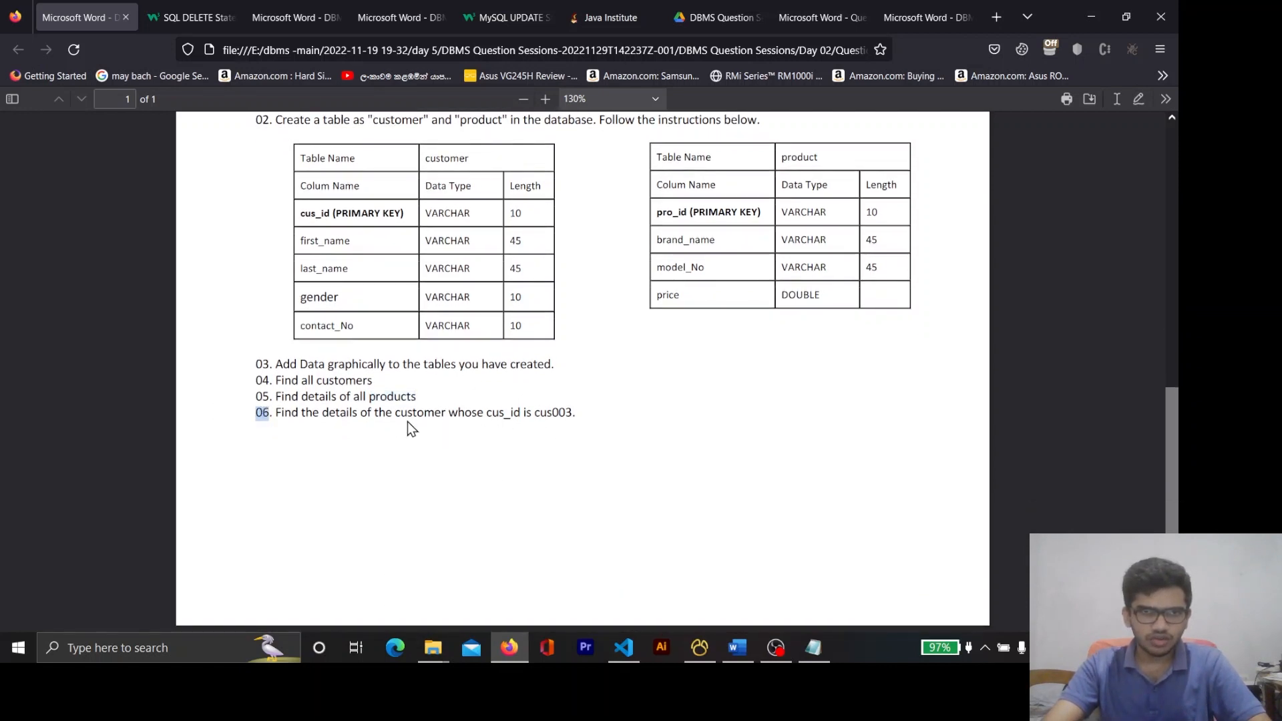
click(433, 413)
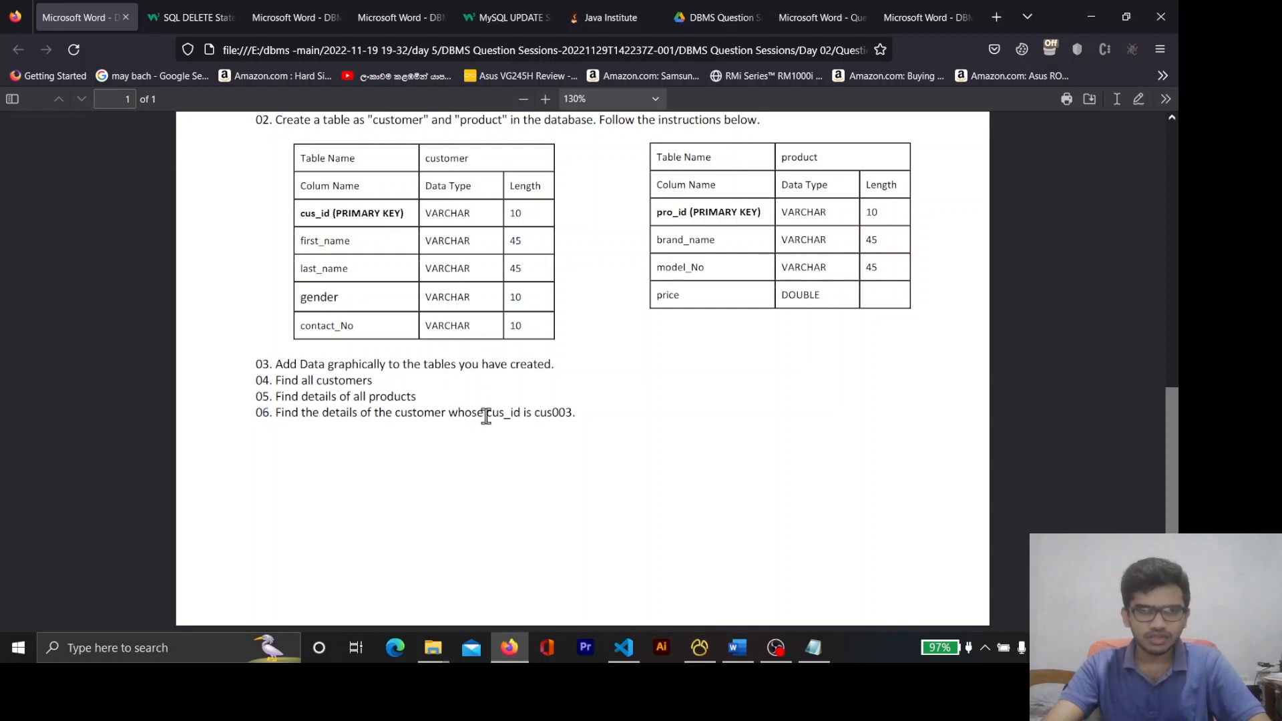
double_click(486, 414)
double_click(563, 413)
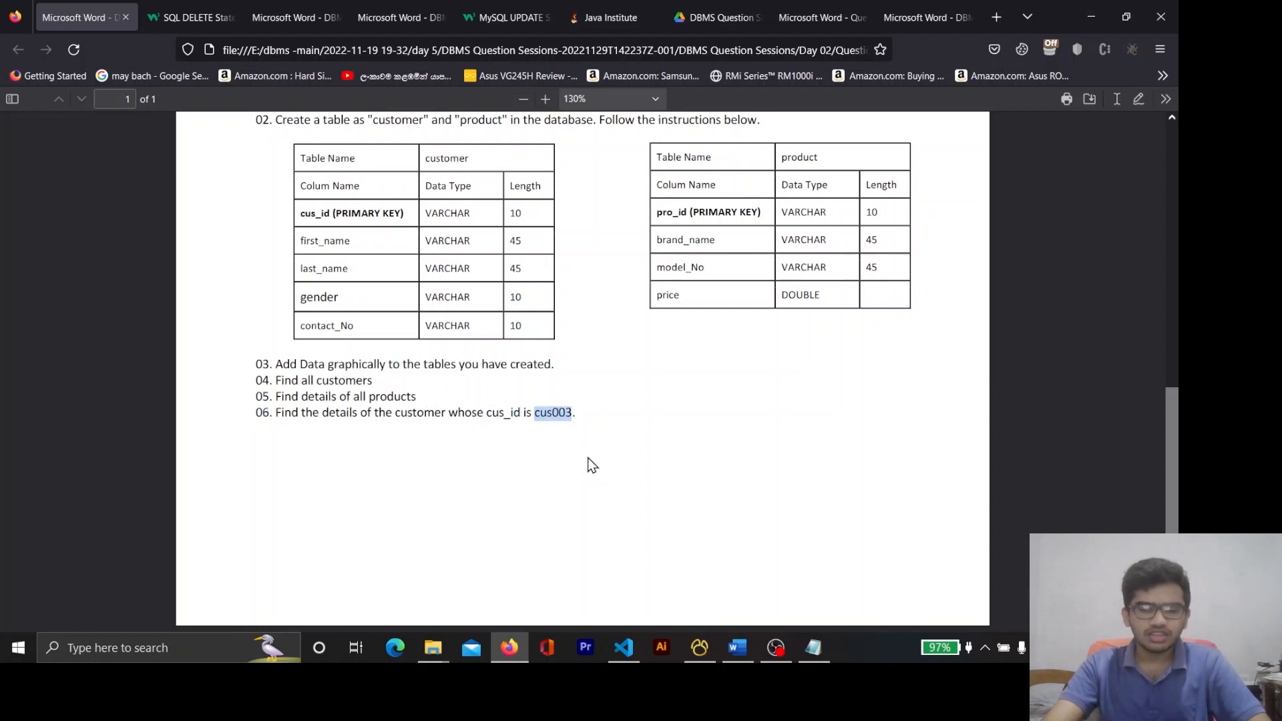
Change the table in the Navicat Premium query to `customer` and run SELECT * FROM `customer`
key(alt+Tab)
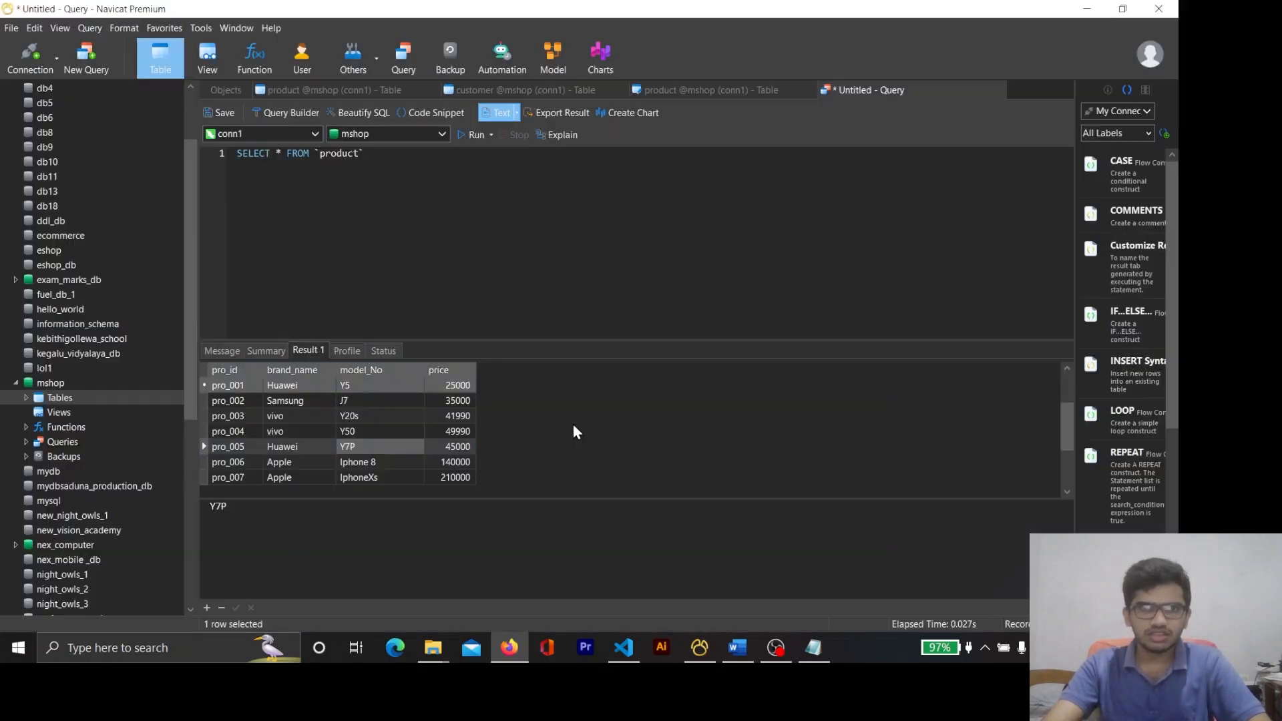
double_click(346, 154)
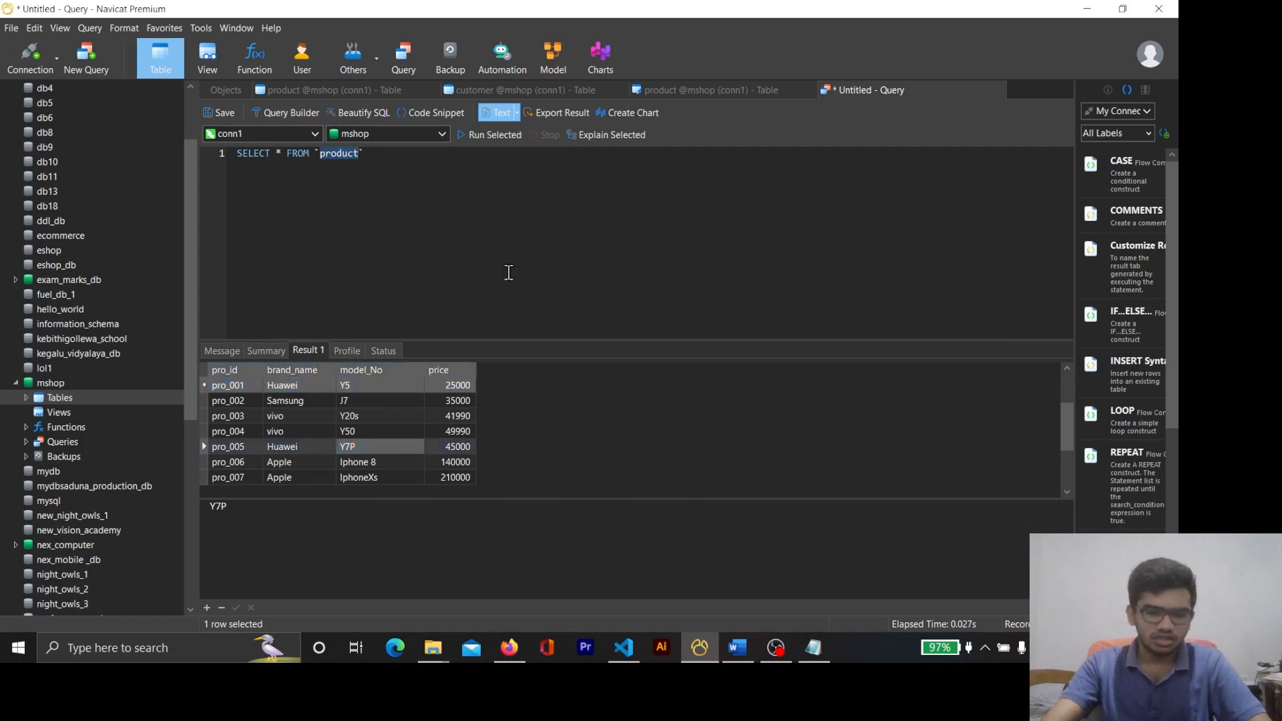
text(cust)
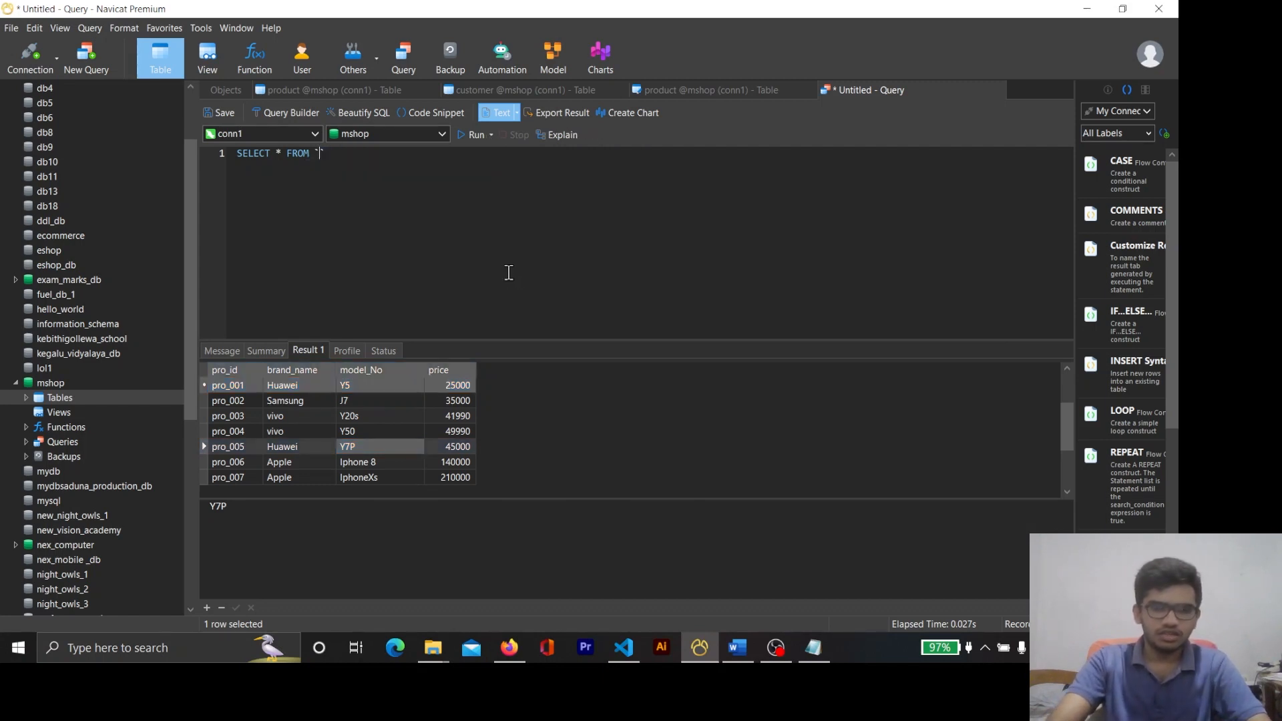
key(Return)
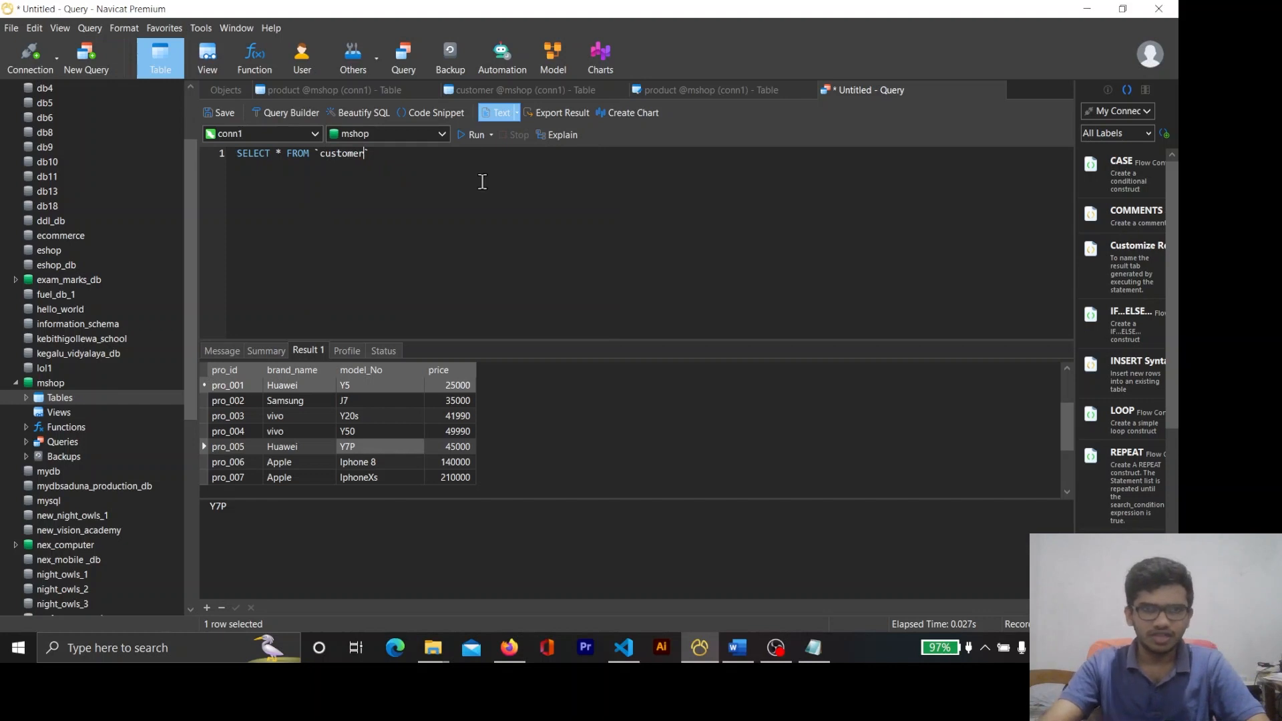
click(473, 135)
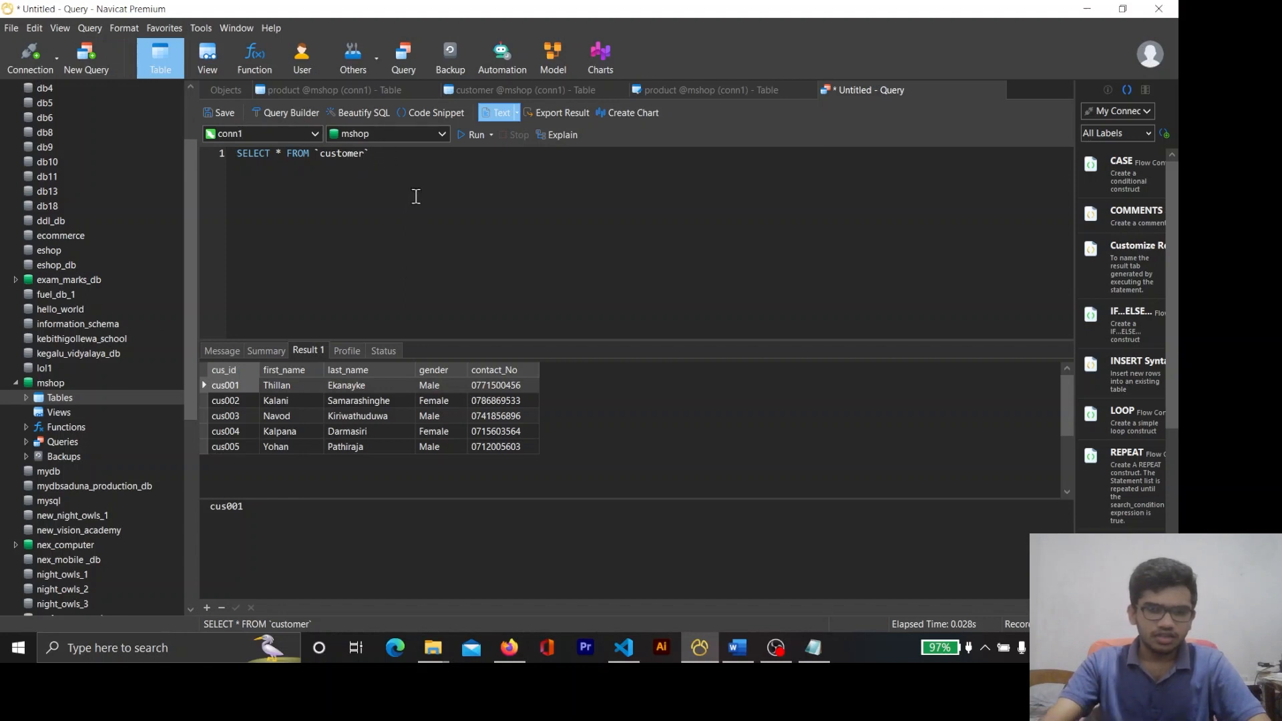
Add a WHERE clause comparing `cus_id` with an empty quoted value to the customer query
key(Caps_Lock)
text(WHERE)
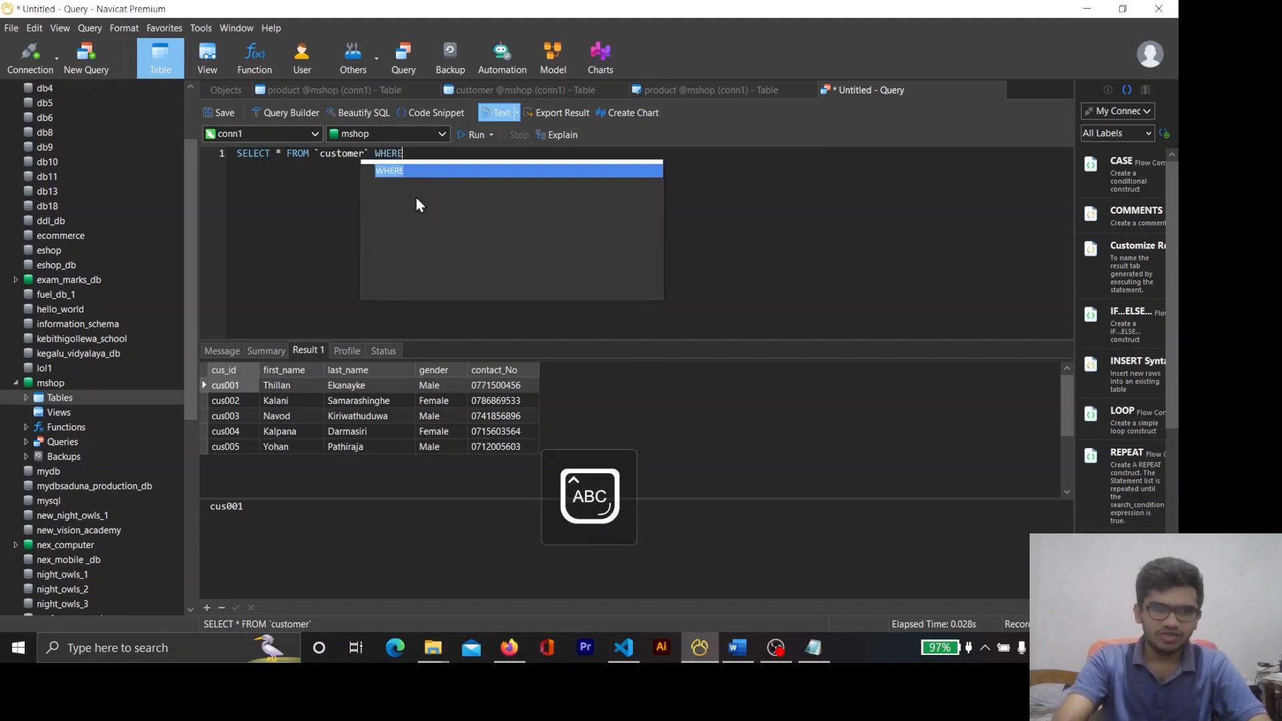
key(Caps_Lock)
key(alt+Tab)
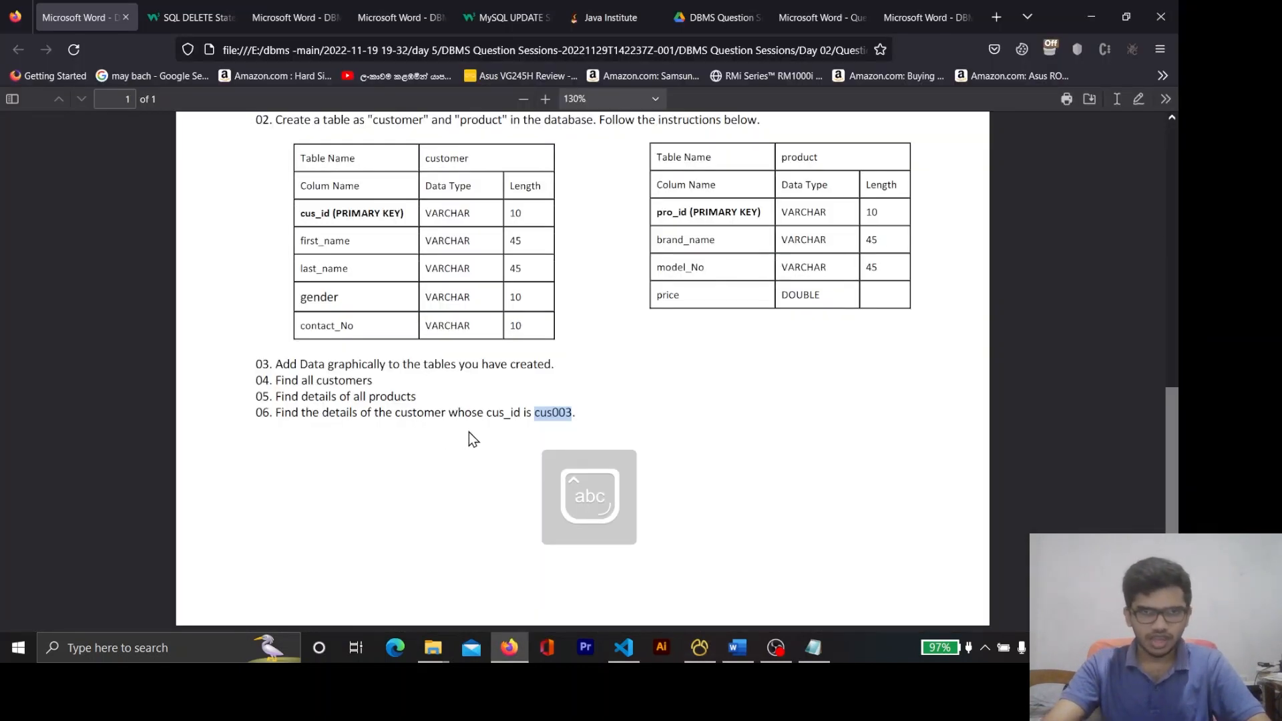
key(alt+Tab)
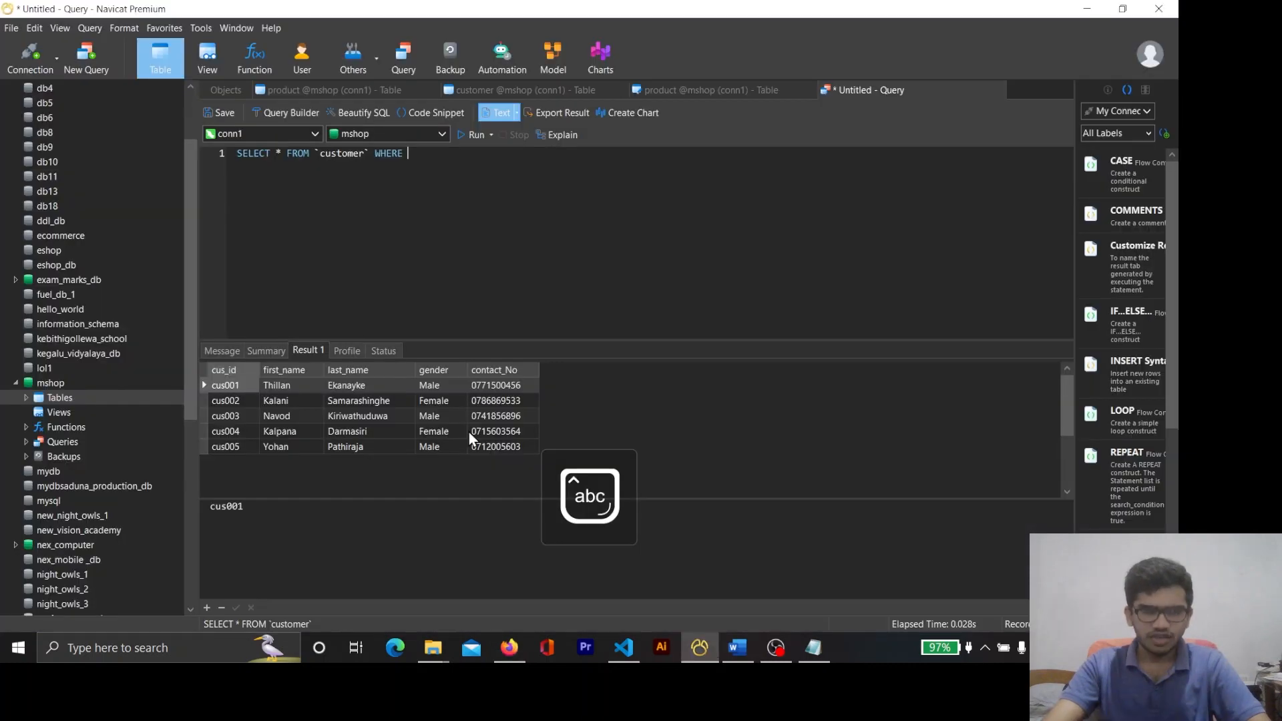
click(234, 368)
click(452, 153)
text(`)
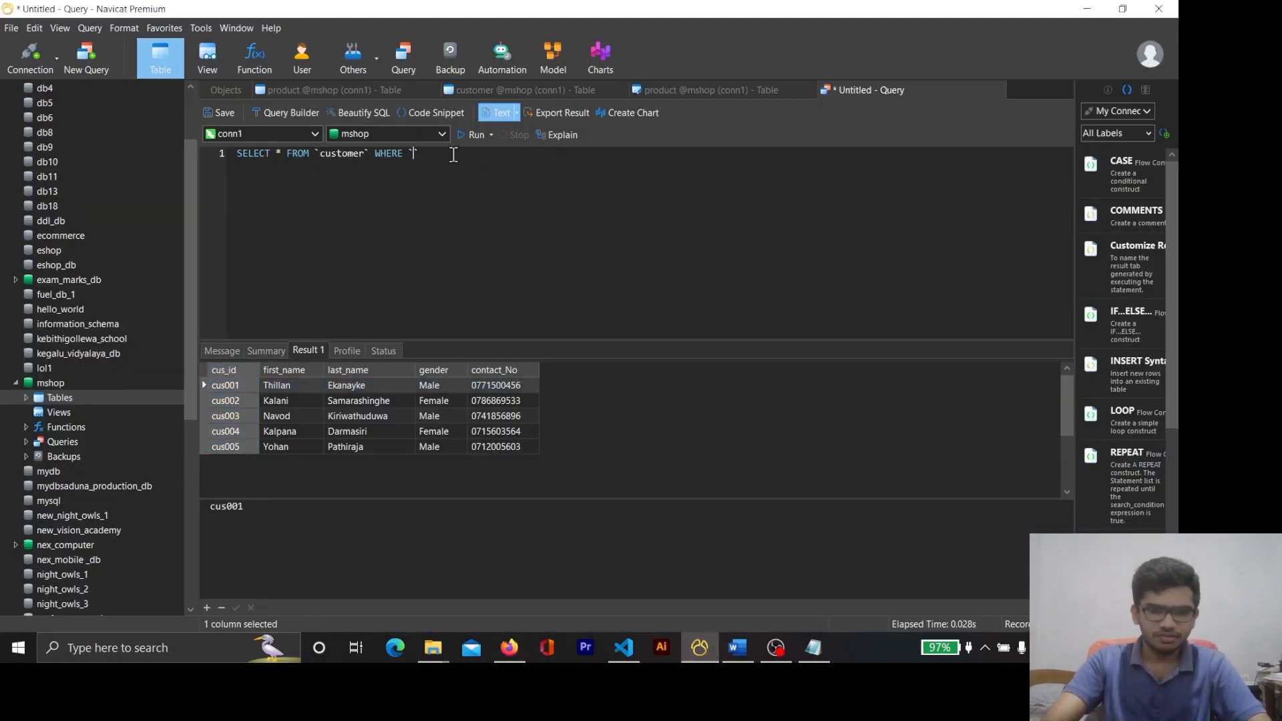
text(cus_id`=')
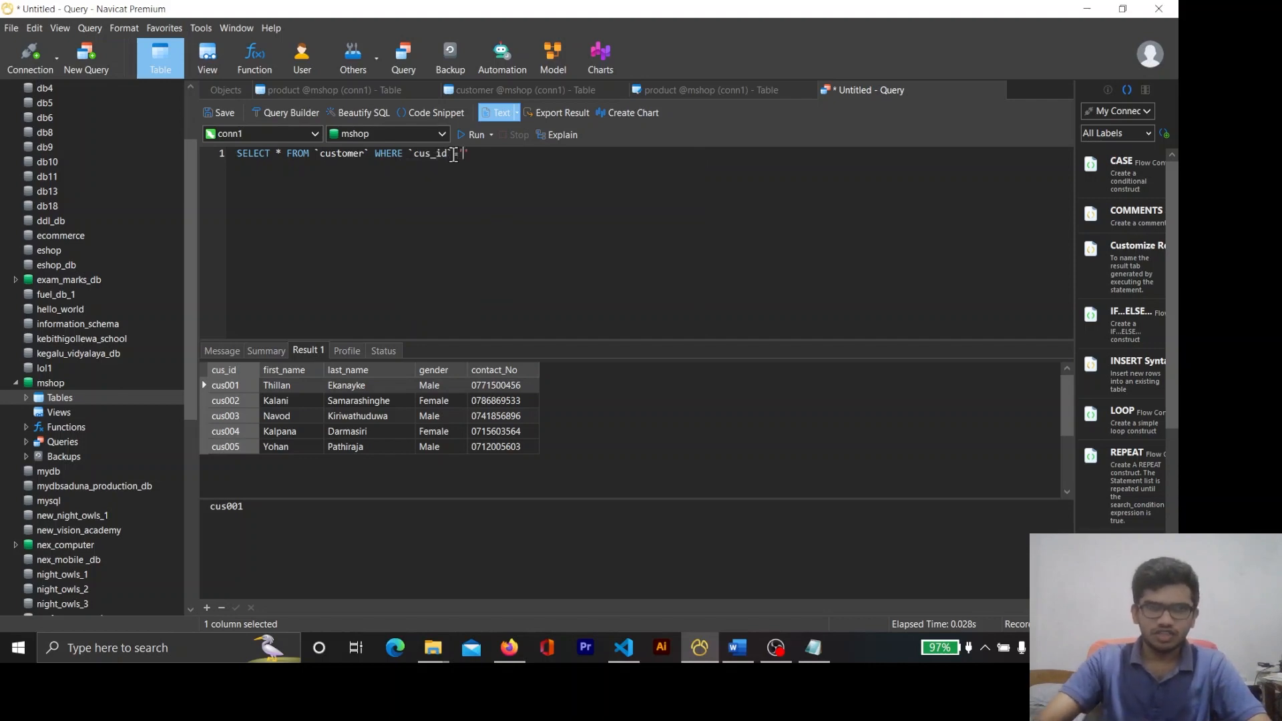
Copy the third customer's cus_id from the result into the quotes of the WHERE condition and run the query
key(alt+Tab)
key(alt+Tab)
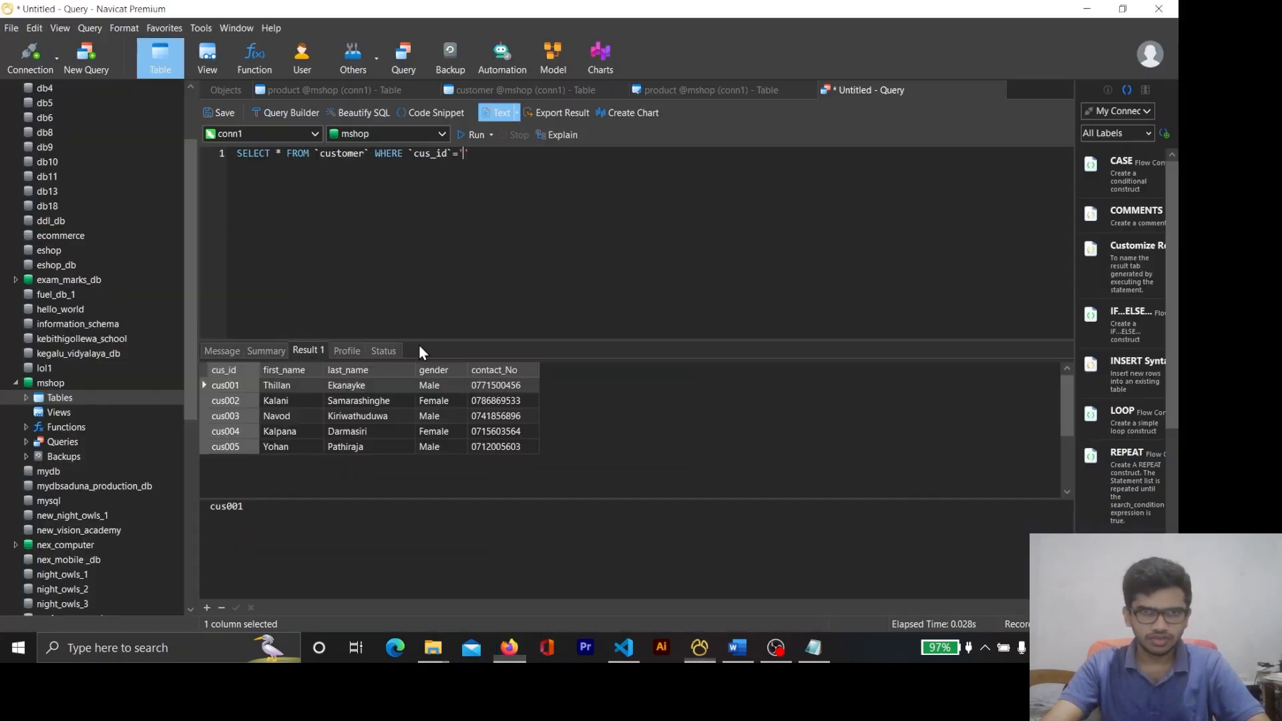
click(235, 413)
key(ctrl+c)
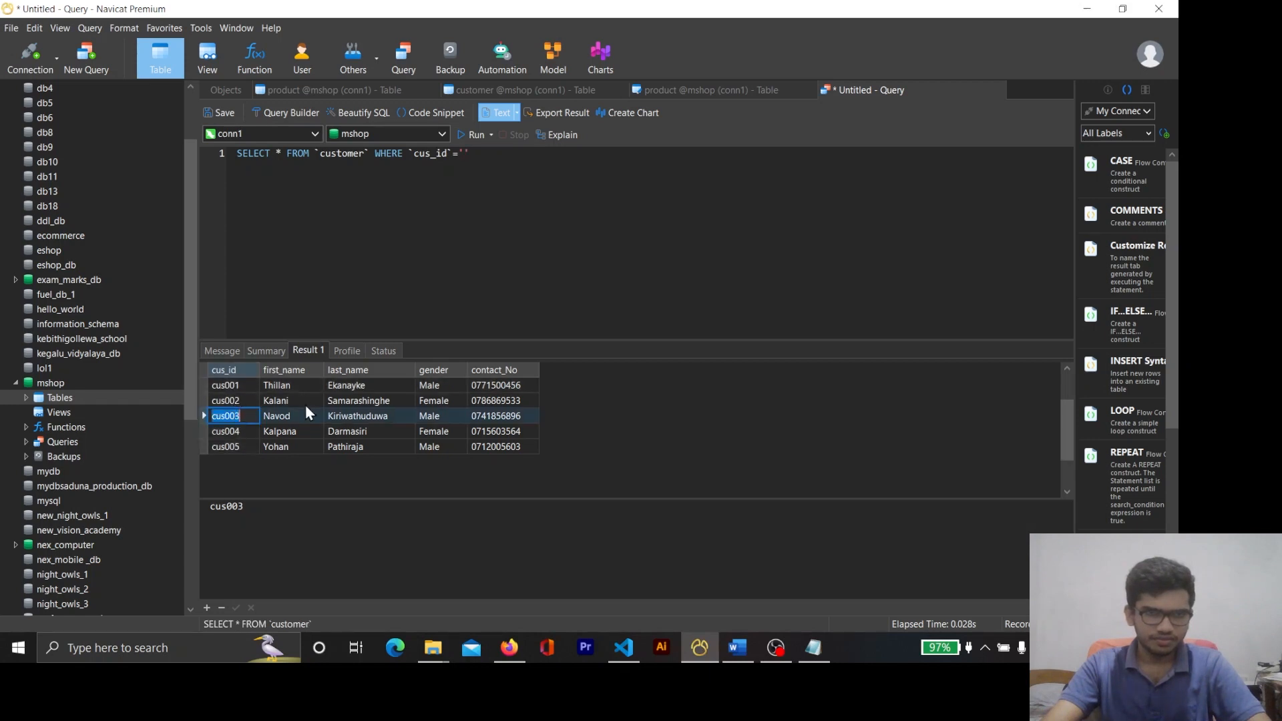
click(203, 415)
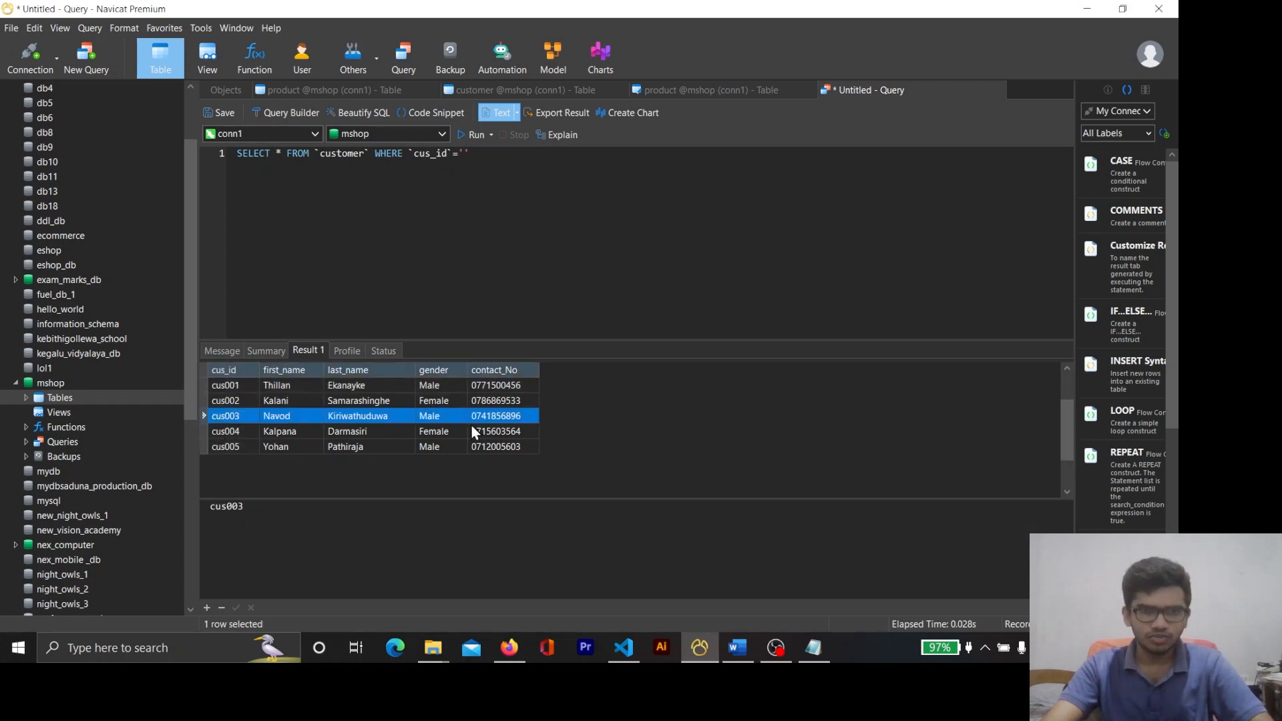
click(468, 155)
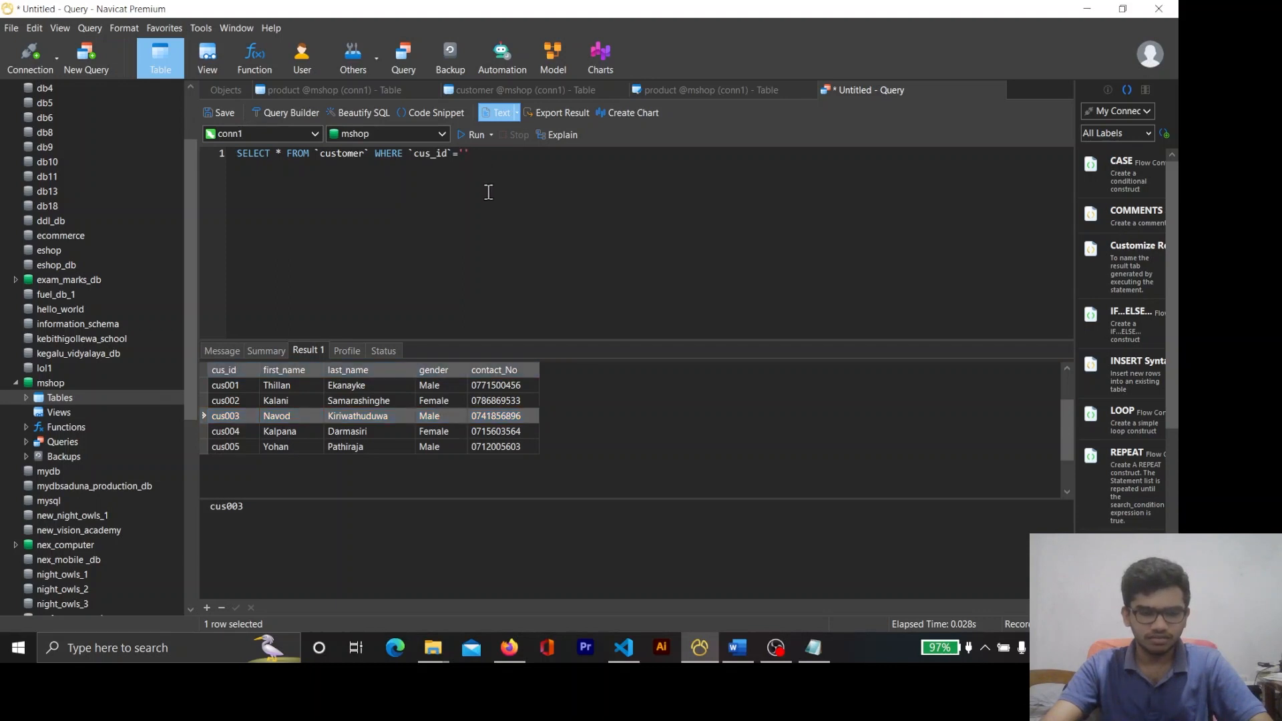
key(ctrl+v)
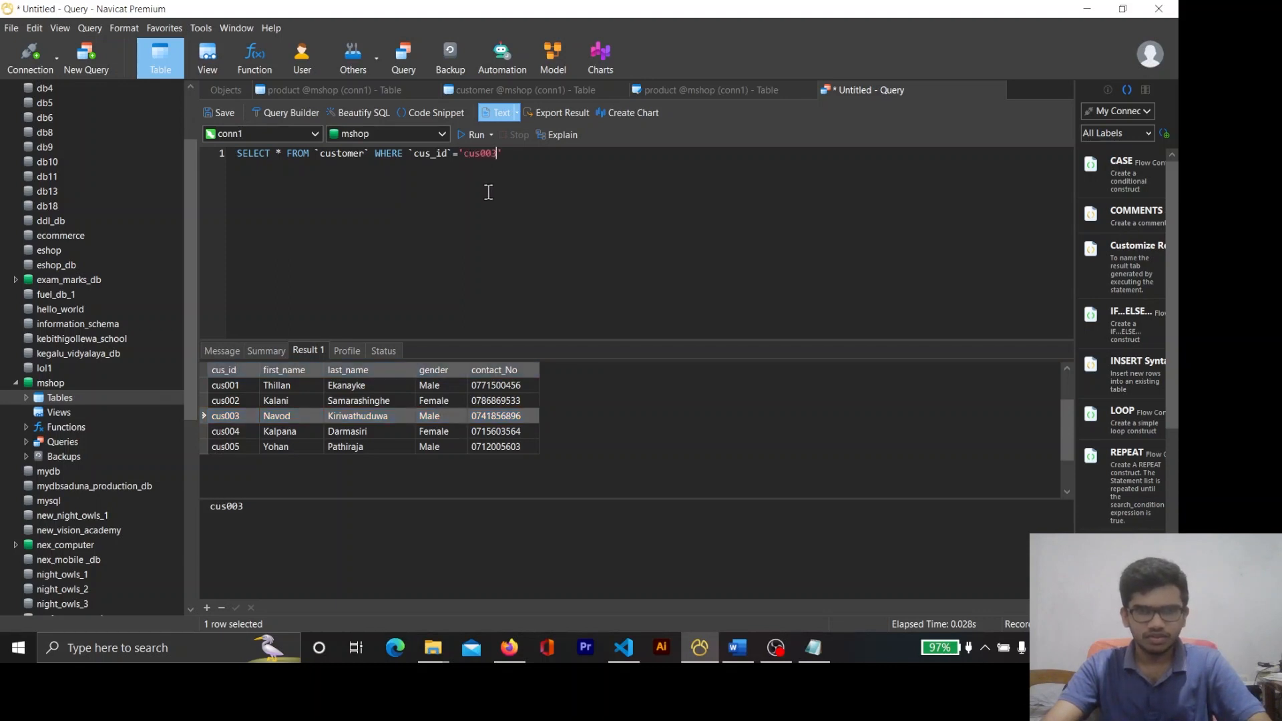
click(467, 135)
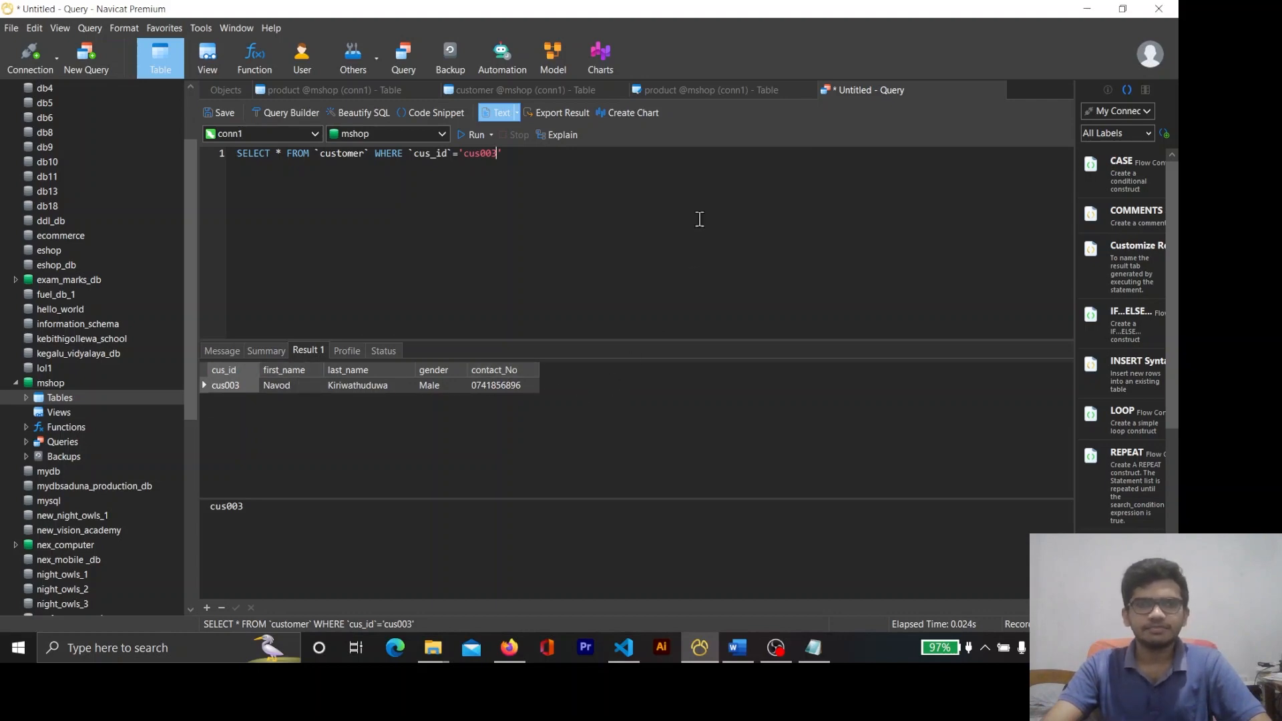
key(alt+Tab)
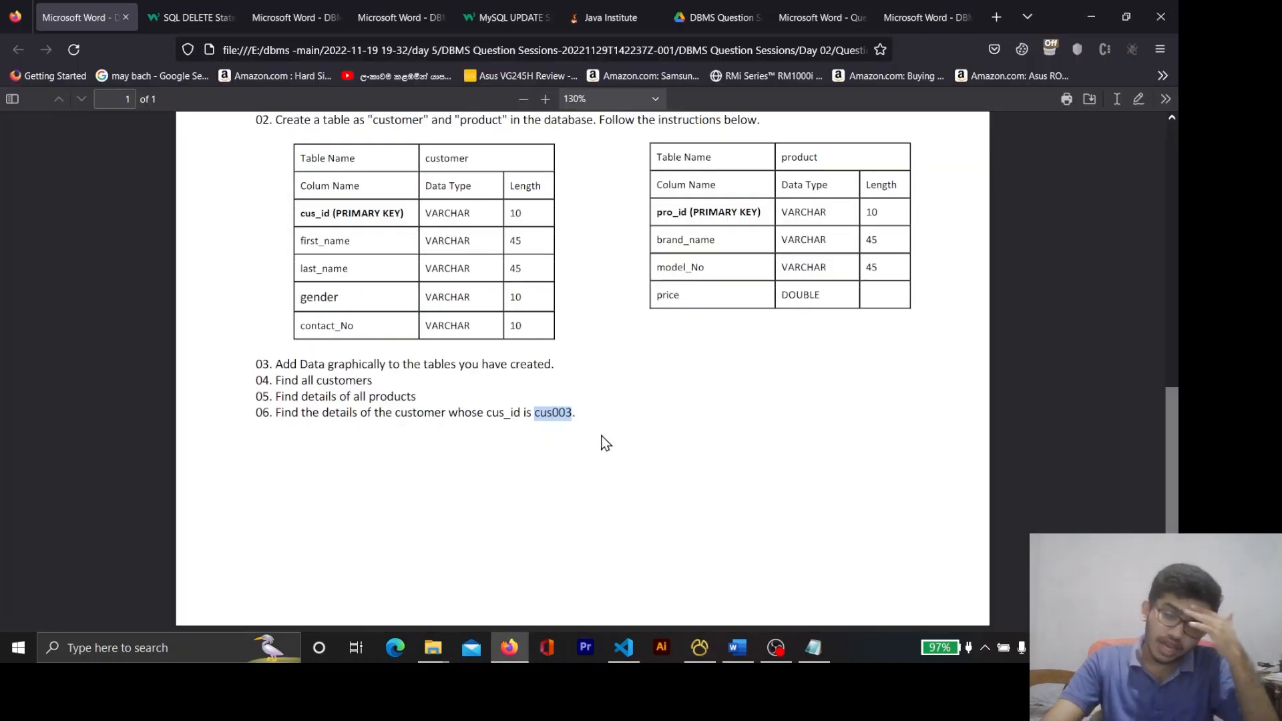
scroll(603, 442, up, 3)
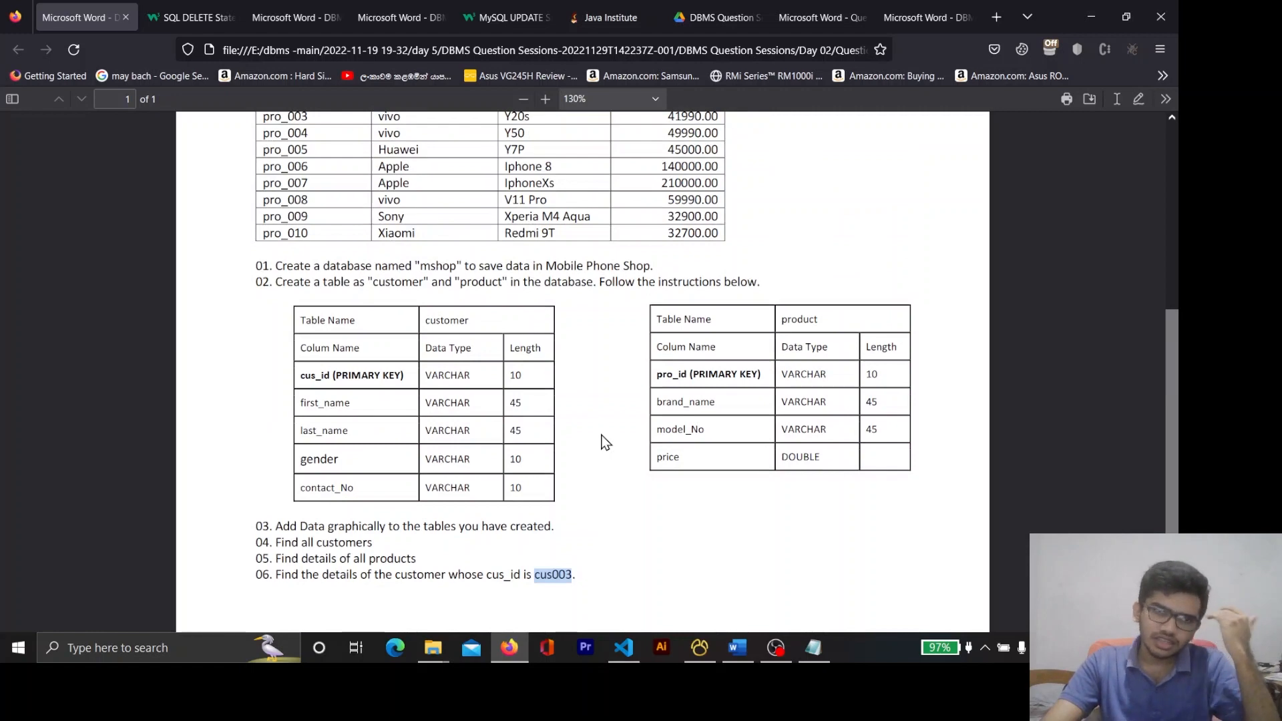
scroll(604, 442, up, 7)
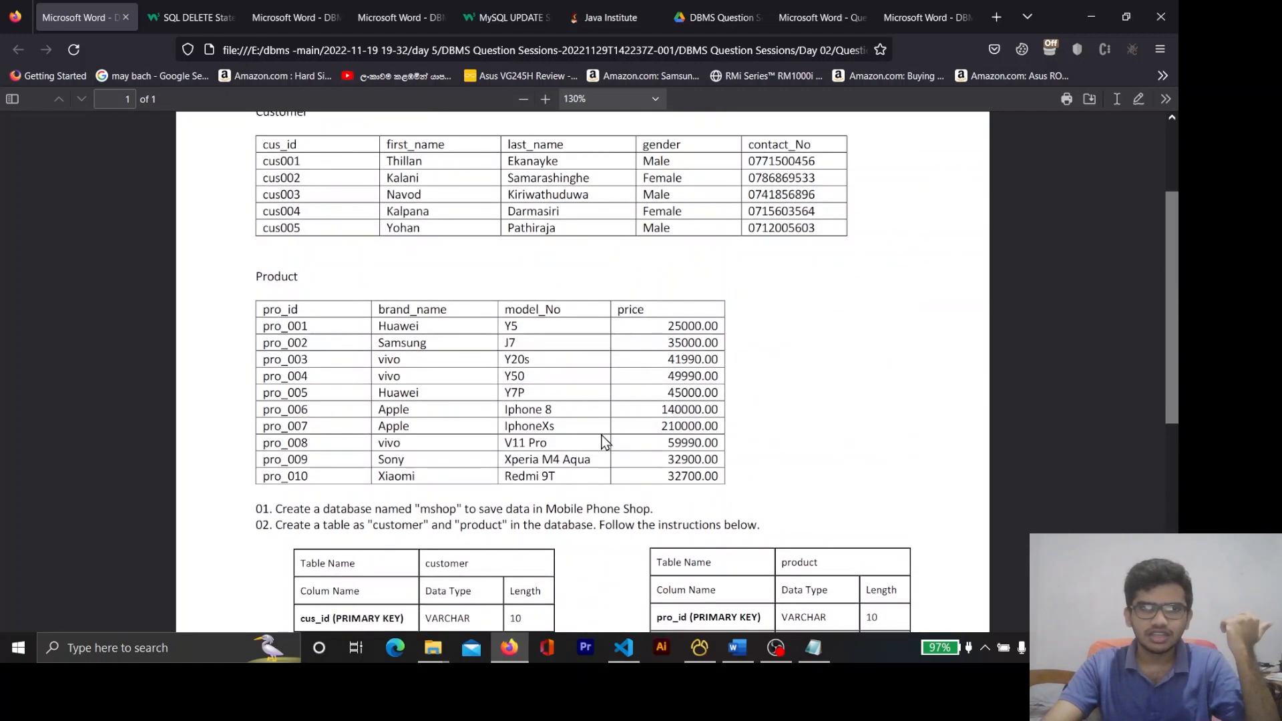
scroll(708, 321, down, 3)
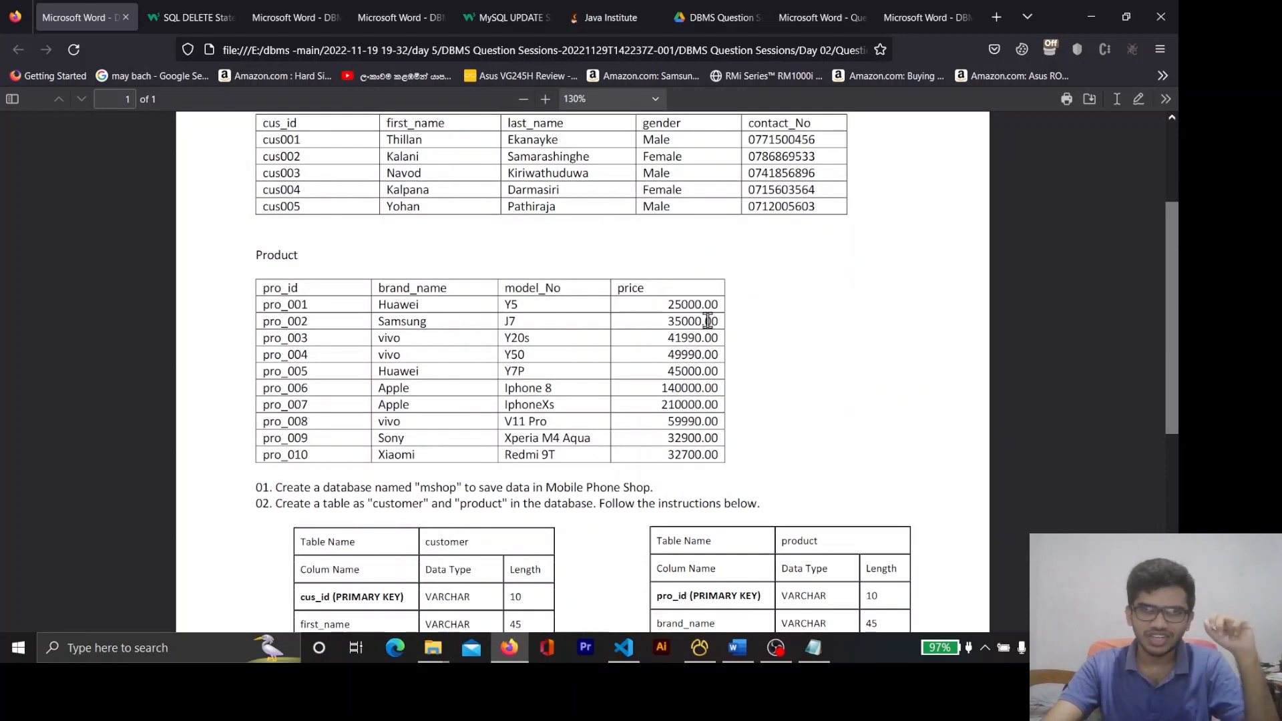
click(775, 647)
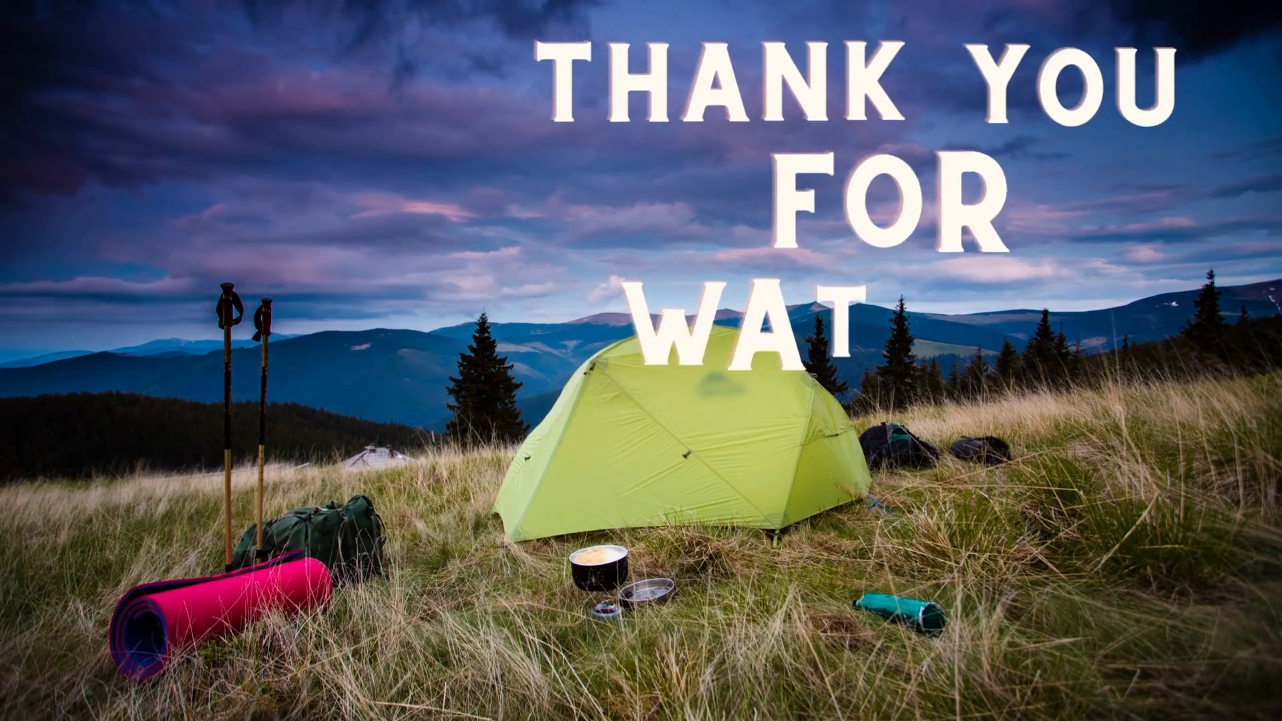